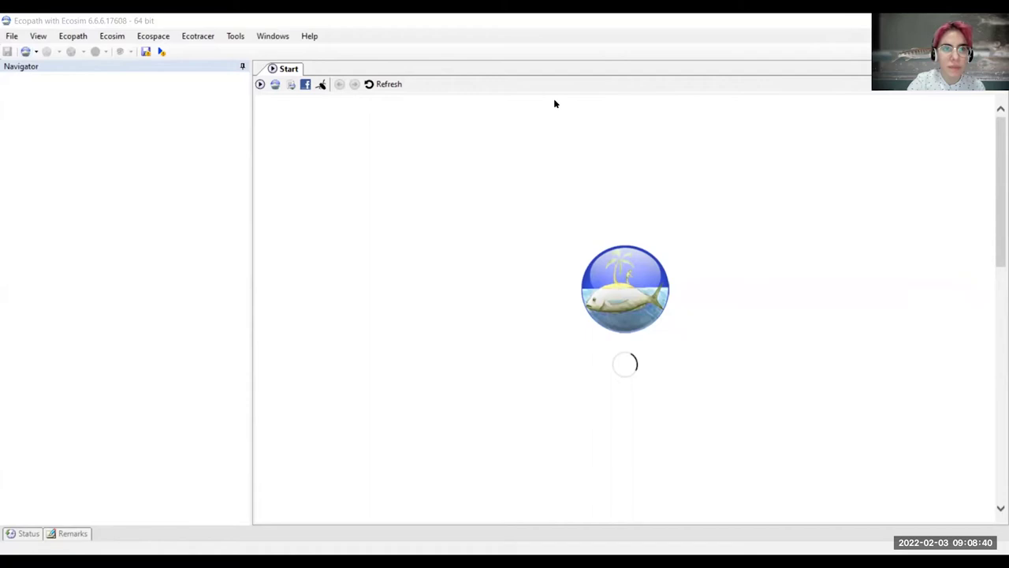
Step: Open the Anchovy Bay tutorial model and display its Ecopath input model parameters
left_click(36, 51)
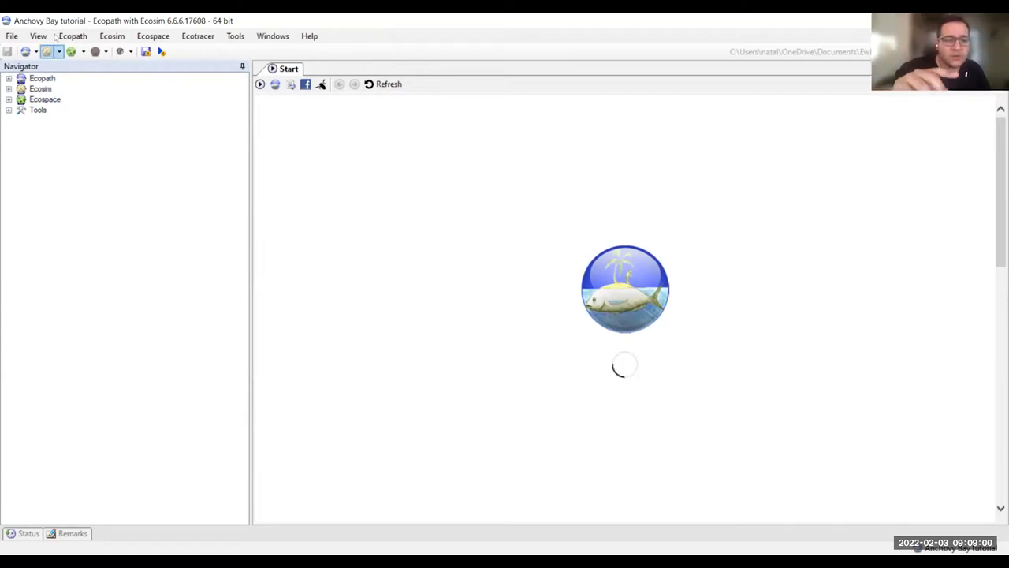
left_click(8, 79)
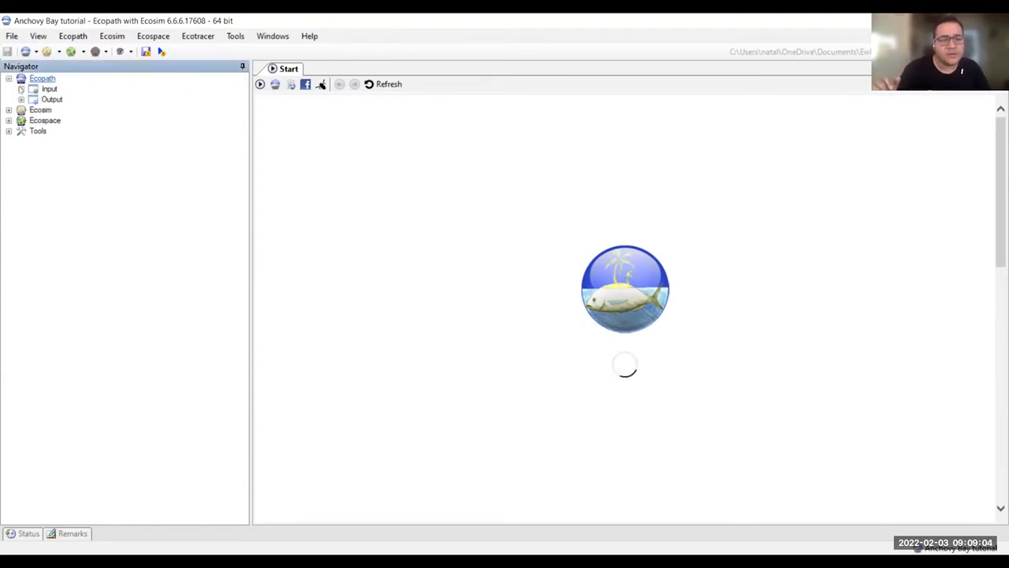
left_click(21, 89)
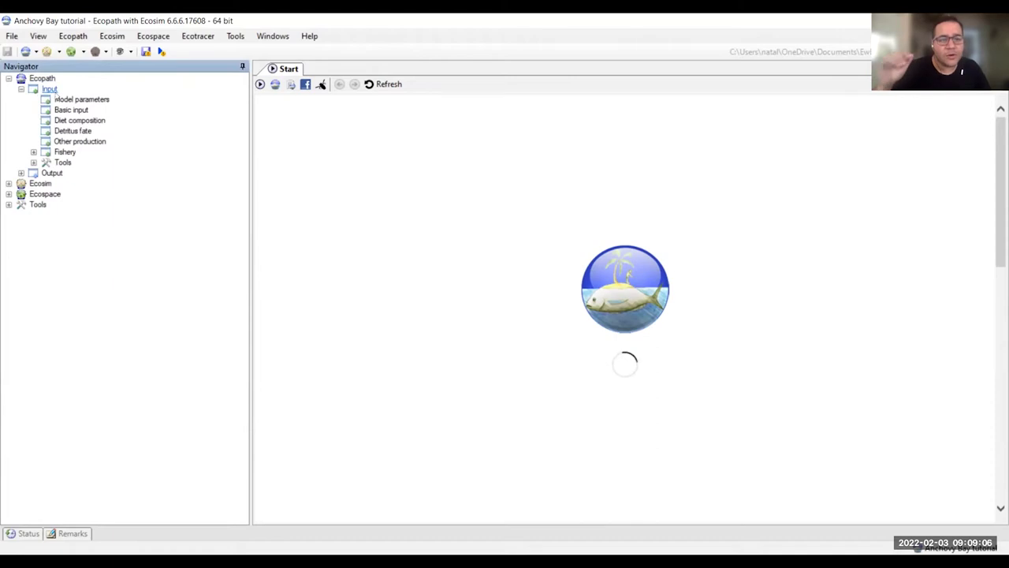
left_click(70, 100)
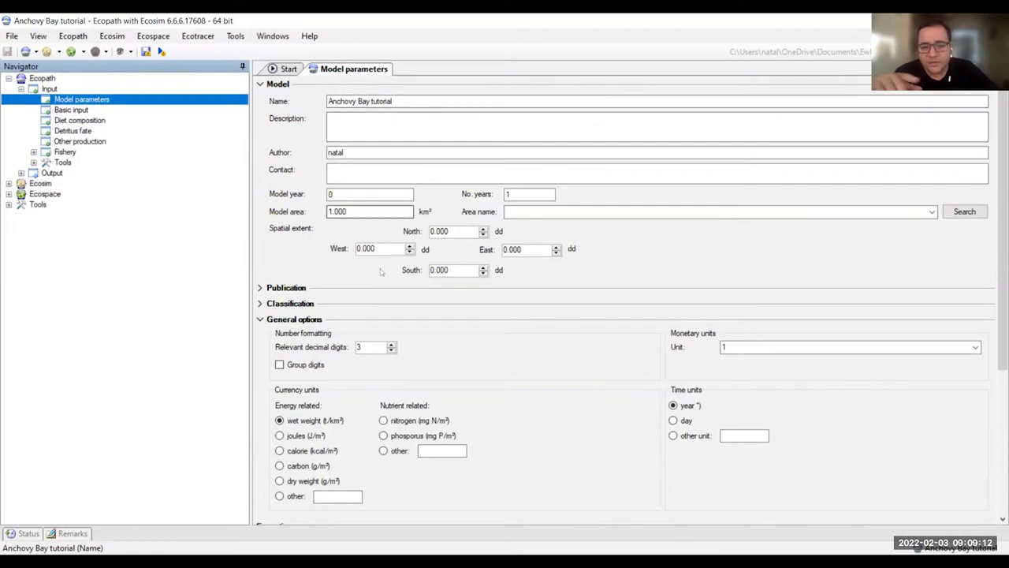
Step: Set the model area to 100 km² in the model parameters
left_click(387, 211)
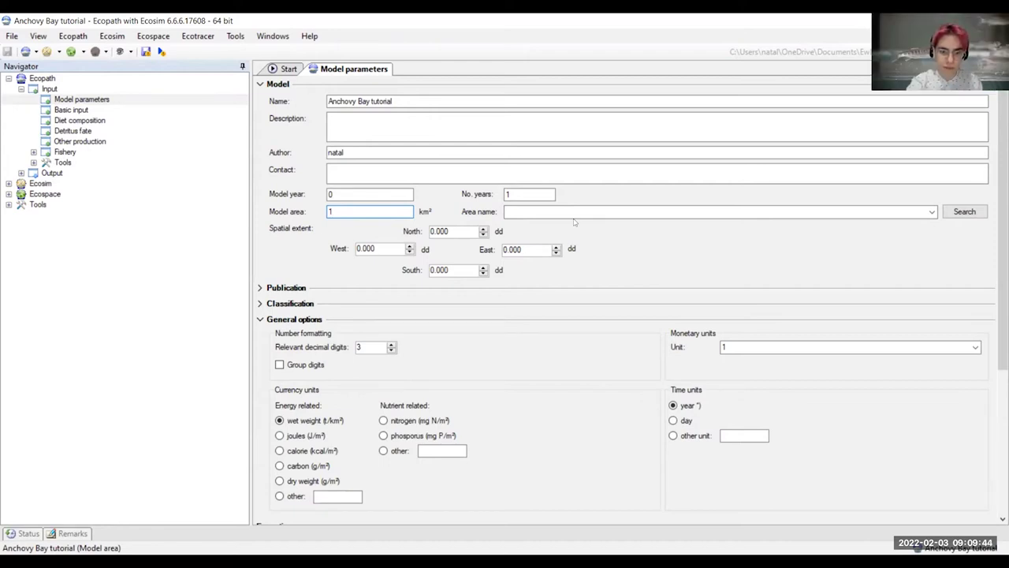
type("00")
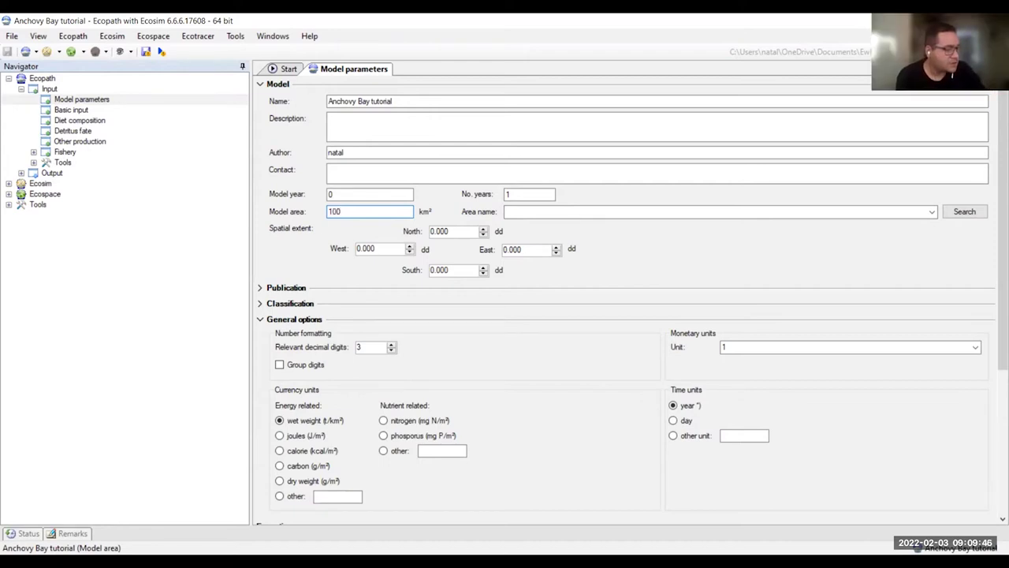
left_click(605, 209)
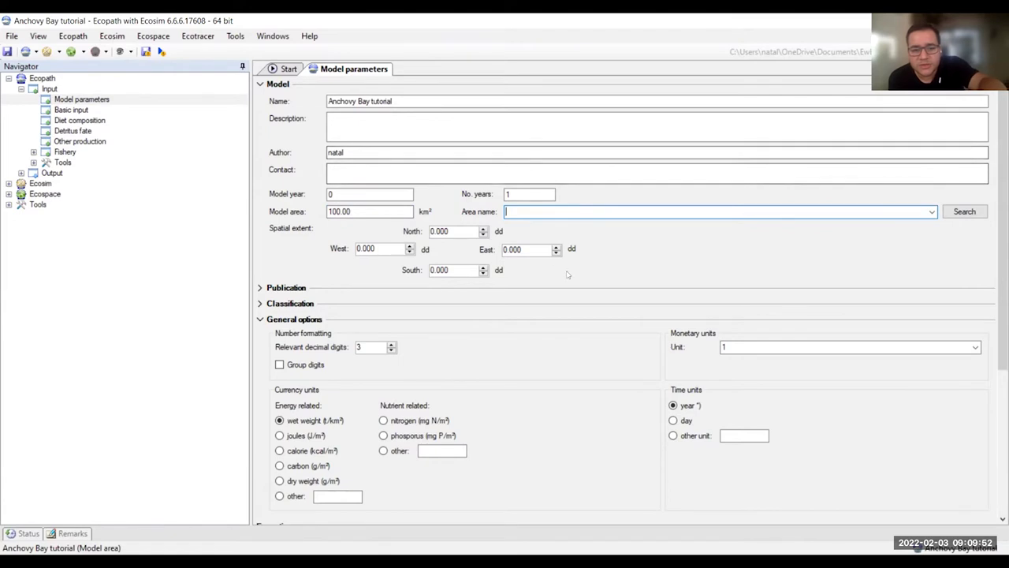
scroll(481, 311, "down", 5)
left_click(745, 120)
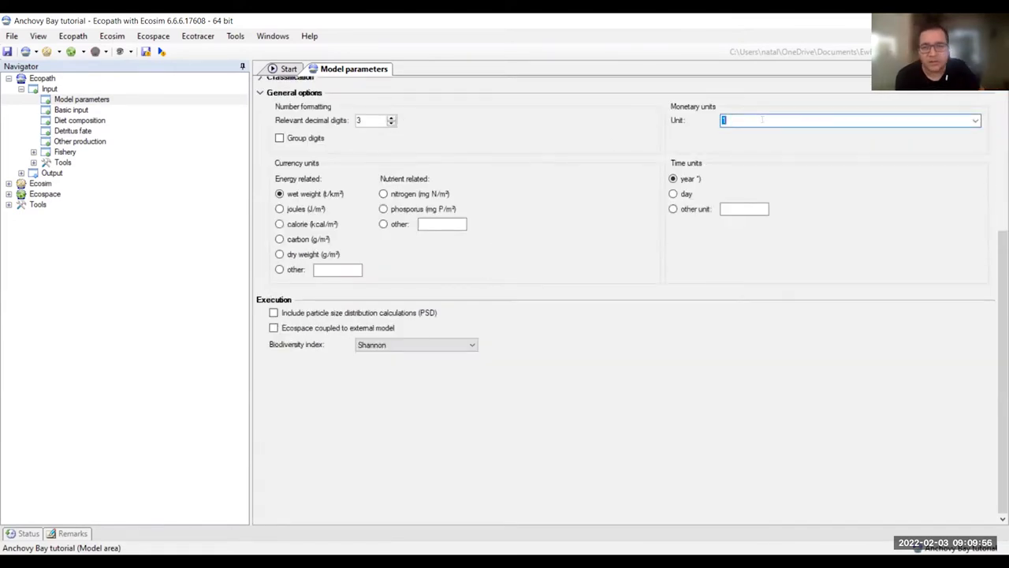
scroll(744, 139, "up", 2)
type("eur")
key("BackSpace")
key("BackSpace")
key("BackSpace")
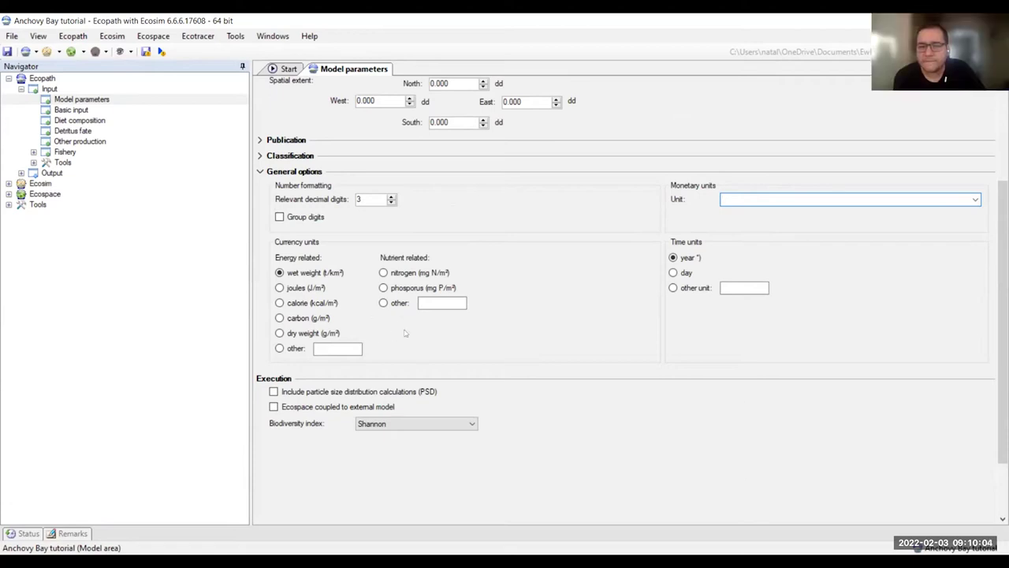
scroll(406, 333, "down", 1)
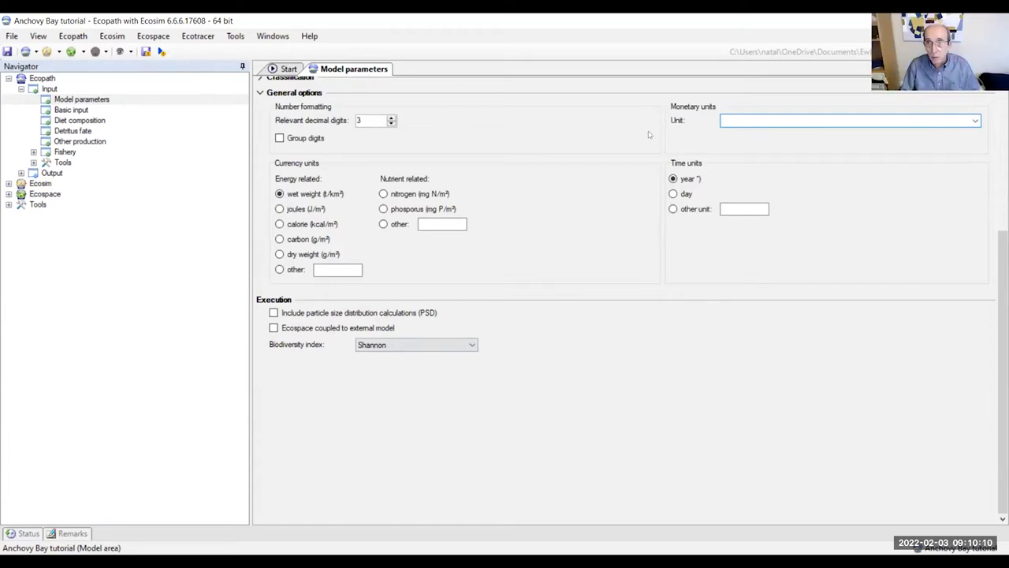
Step: Choose EUR (Euro) as the model's monetary unit
scroll(954, 257, "up", 3)
left_click(975, 278)
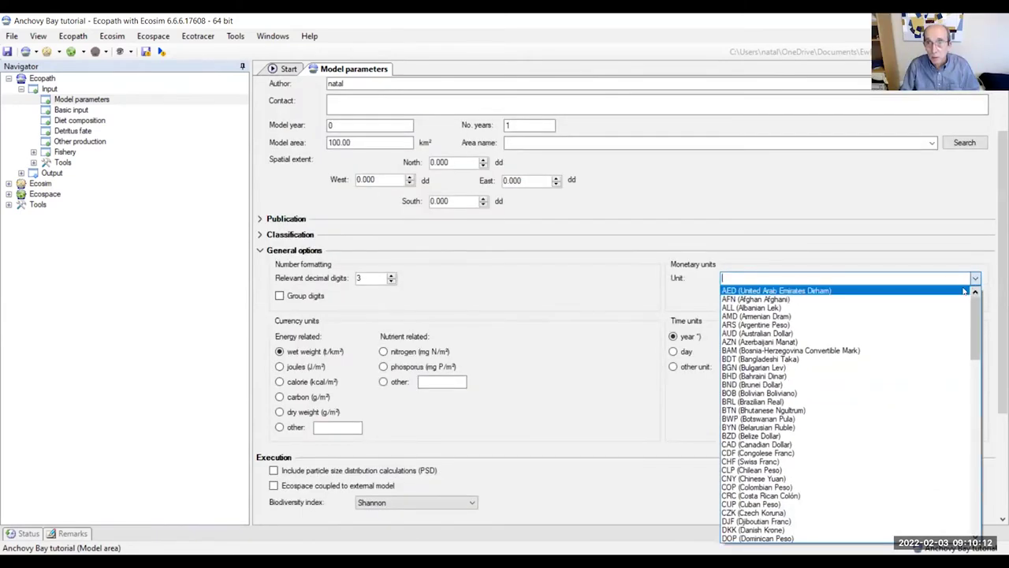
scroll(840, 328, "down", 4)
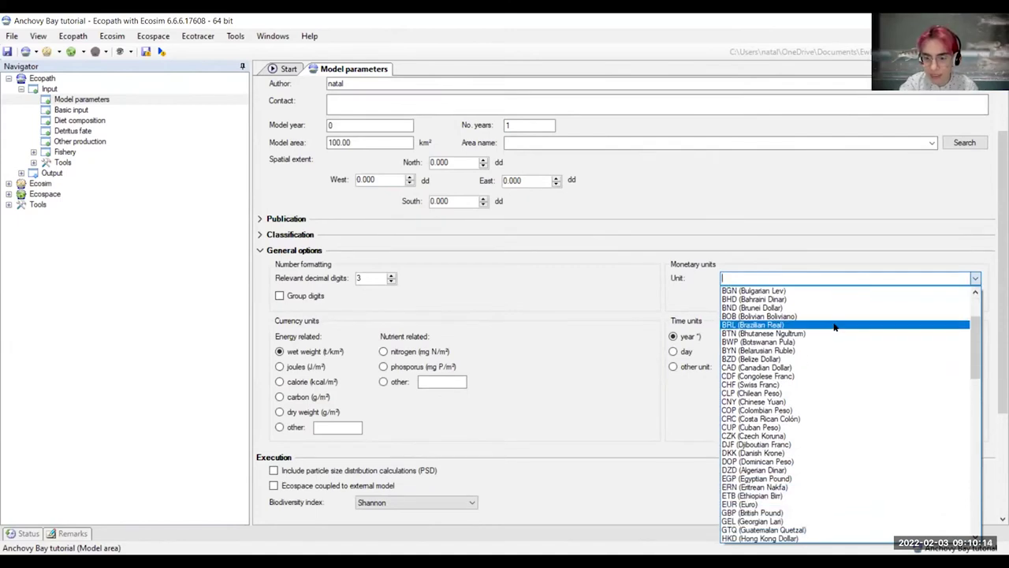
scroll(835, 326, "down", 8)
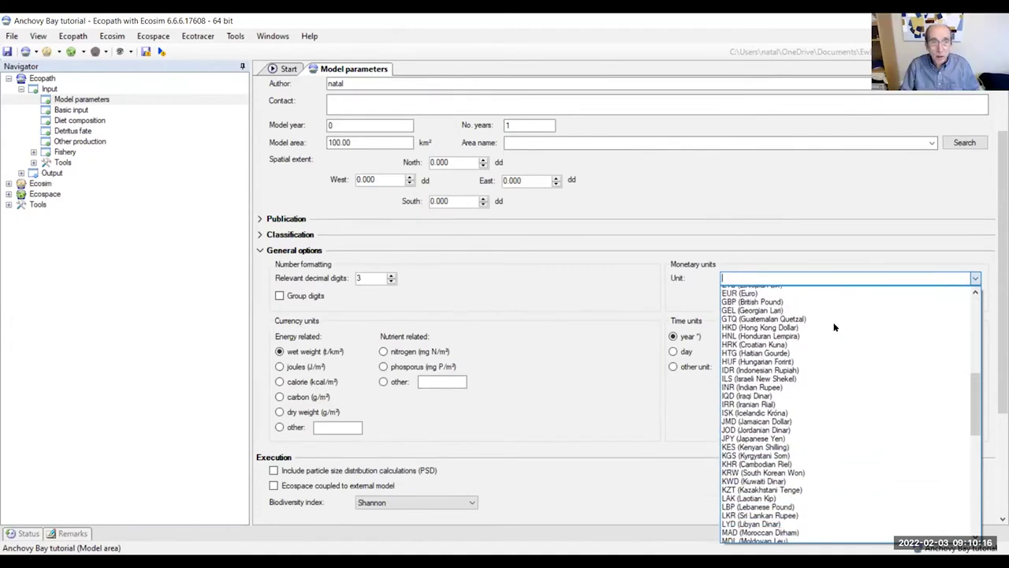
scroll(834, 327, "up", 3)
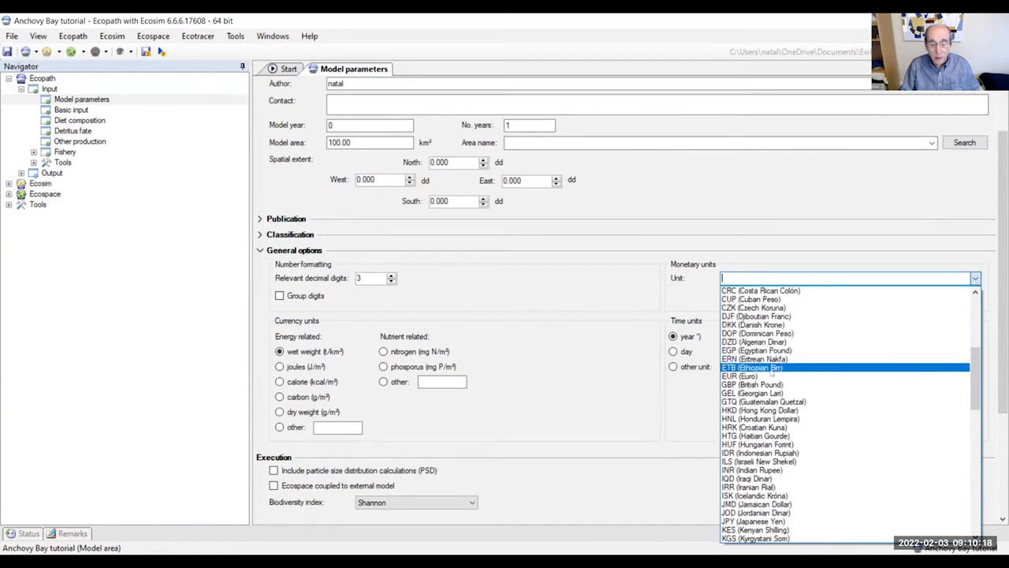
left_click(768, 376)
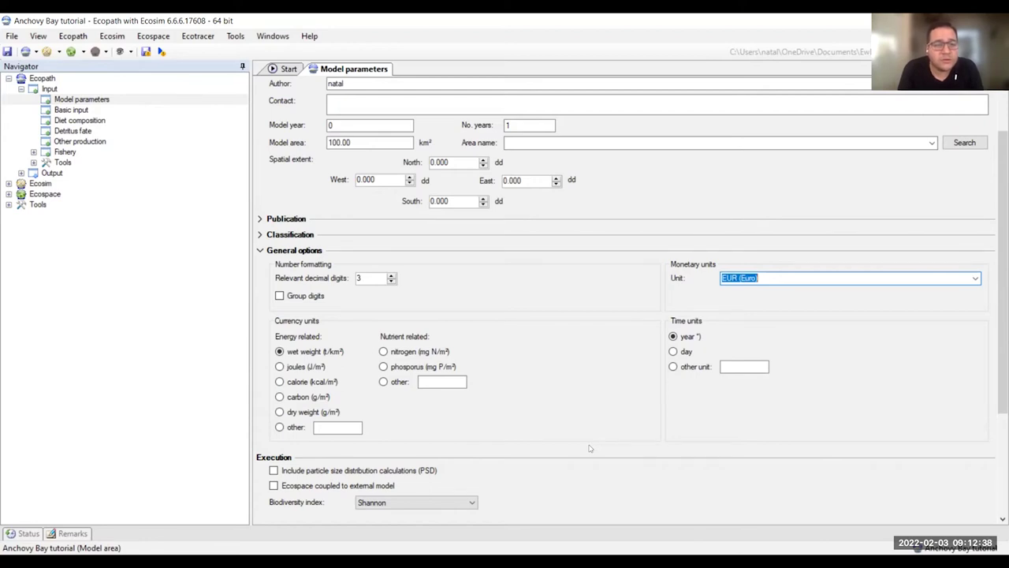
Step: Review the Ecopath basic input table, the fishery's fleet definitions and the landings by fleet
left_click(81, 111)
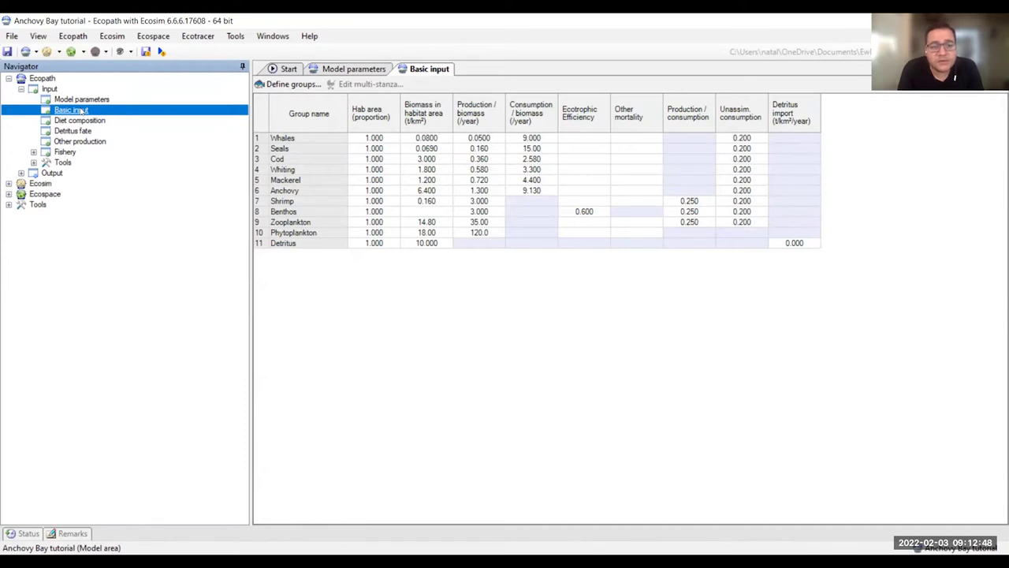
double_click(64, 151)
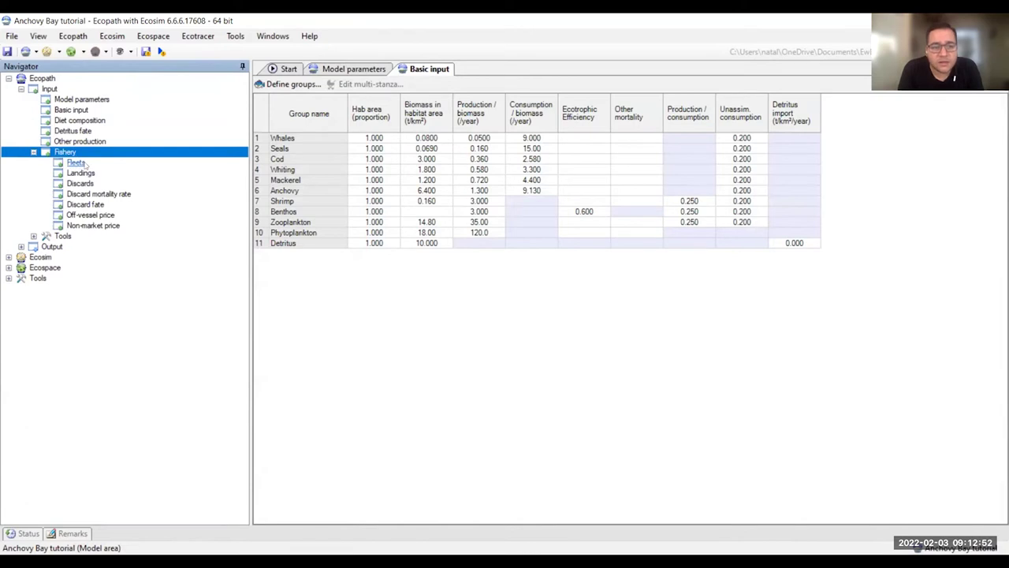
left_click(75, 163)
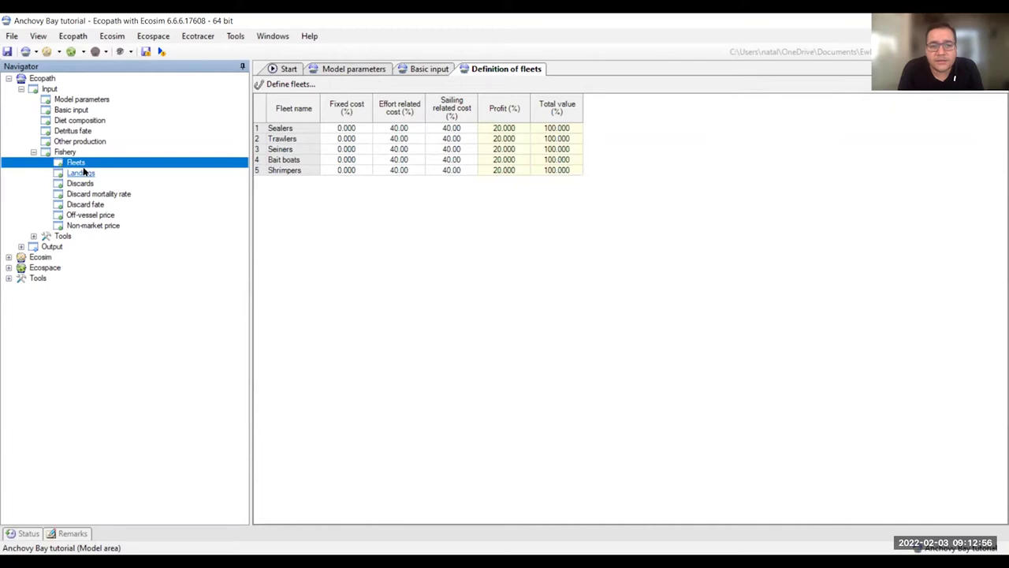
left_click(82, 172)
left_click(75, 162)
left_click(82, 173)
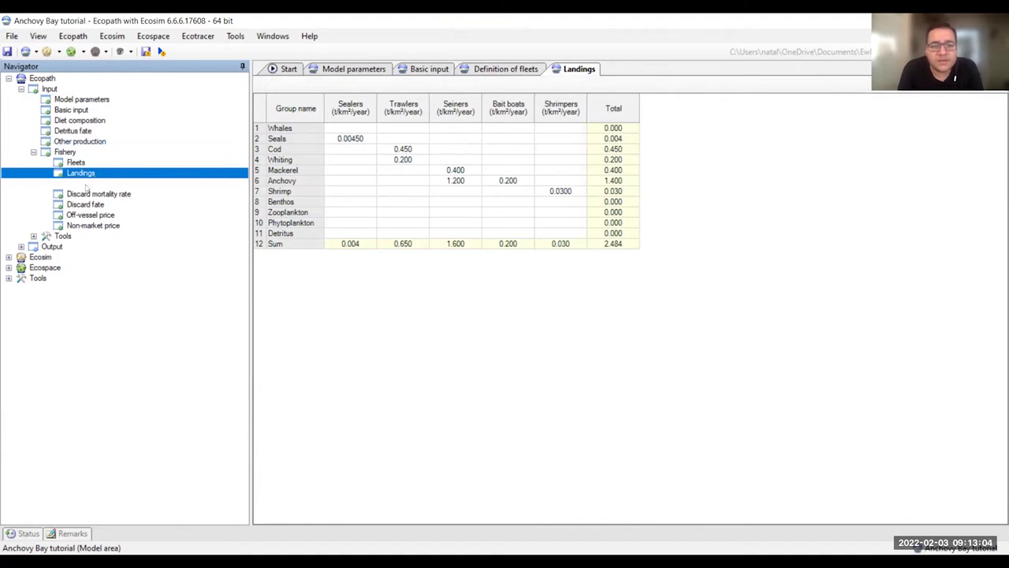
Step: Open the fishery's off-vessel price table and set the Sealers' price for Seals to 600
left_click(90, 215)
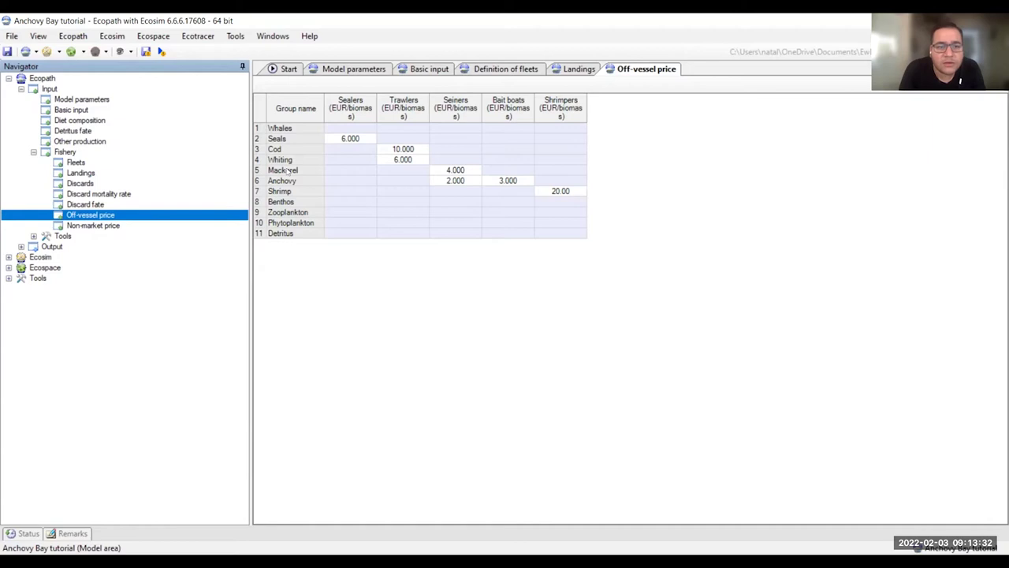
left_click(349, 138)
left_click(349, 139)
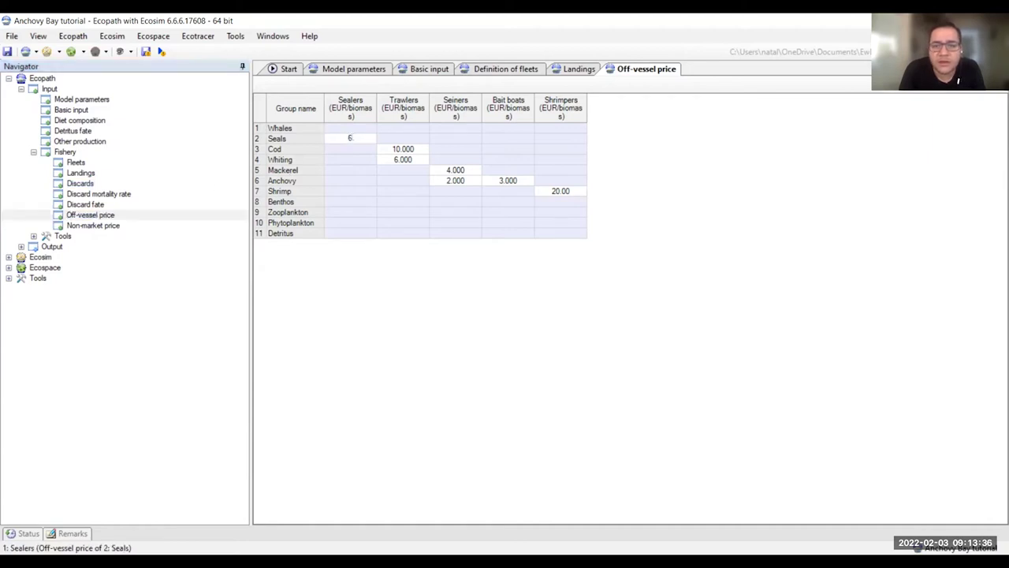
type("00")
left_click(460, 327)
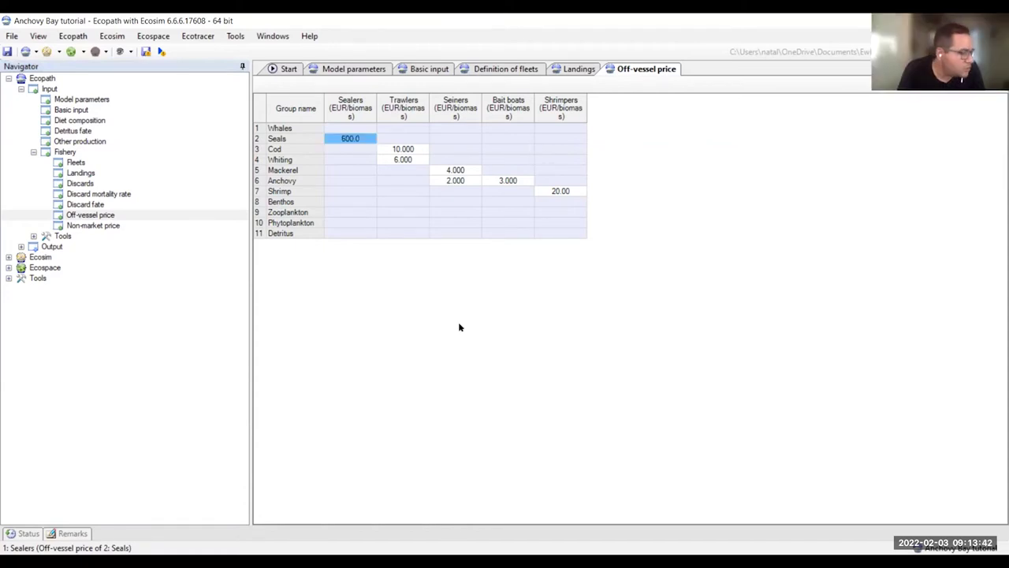
Step: Set the Trawlers' off-vessel prices to 1400 for Cod and 200 for Whiting
left_click(423, 150)
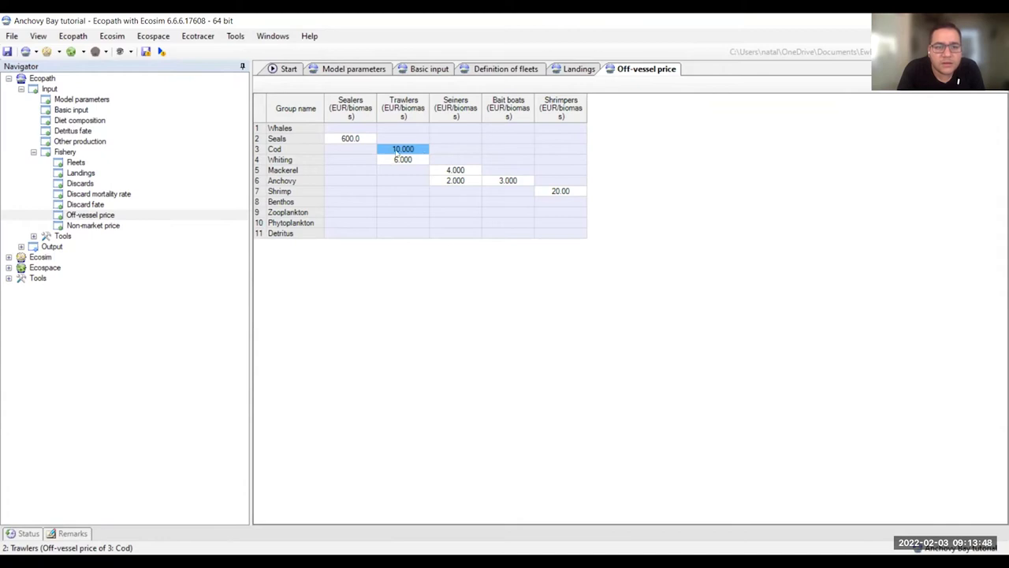
key("Delete")
key("ctrl+z")
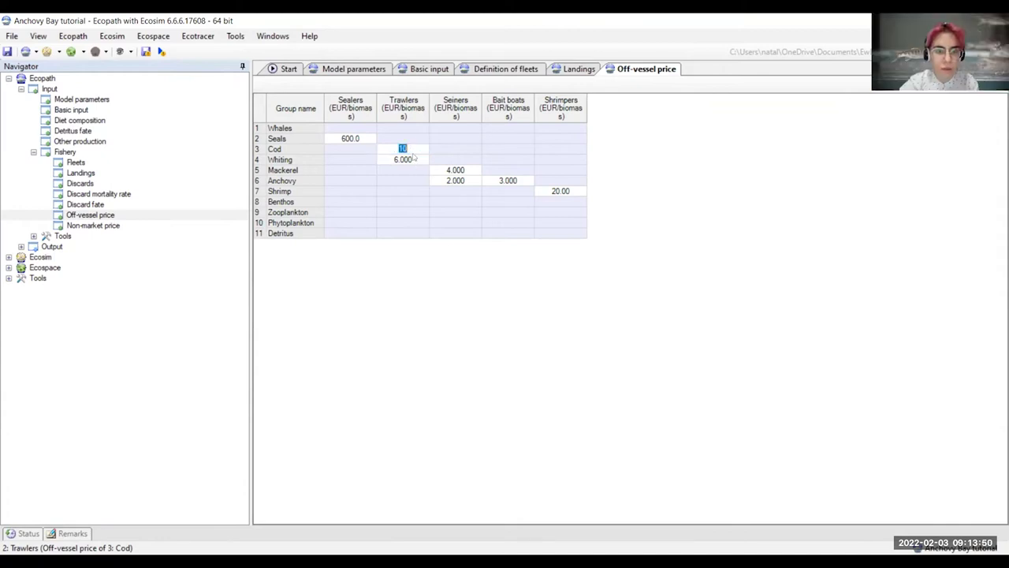
type("1400")
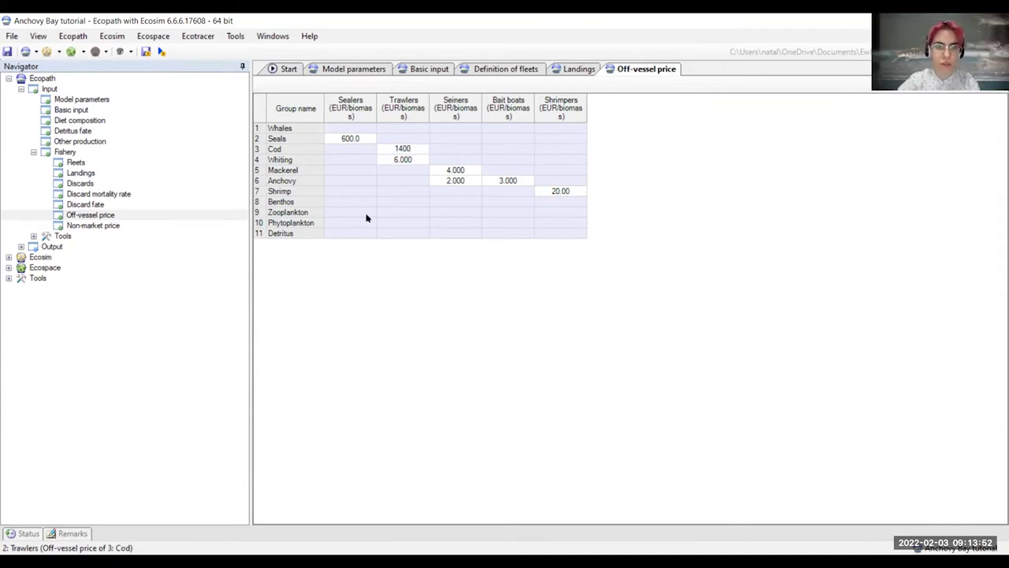
left_click(420, 159)
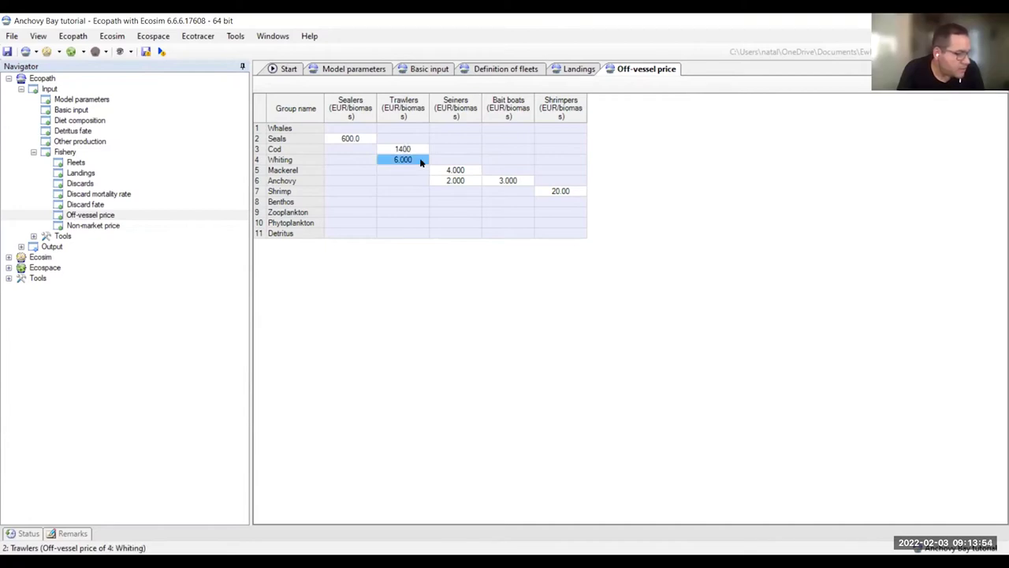
left_click(420, 160)
type("200")
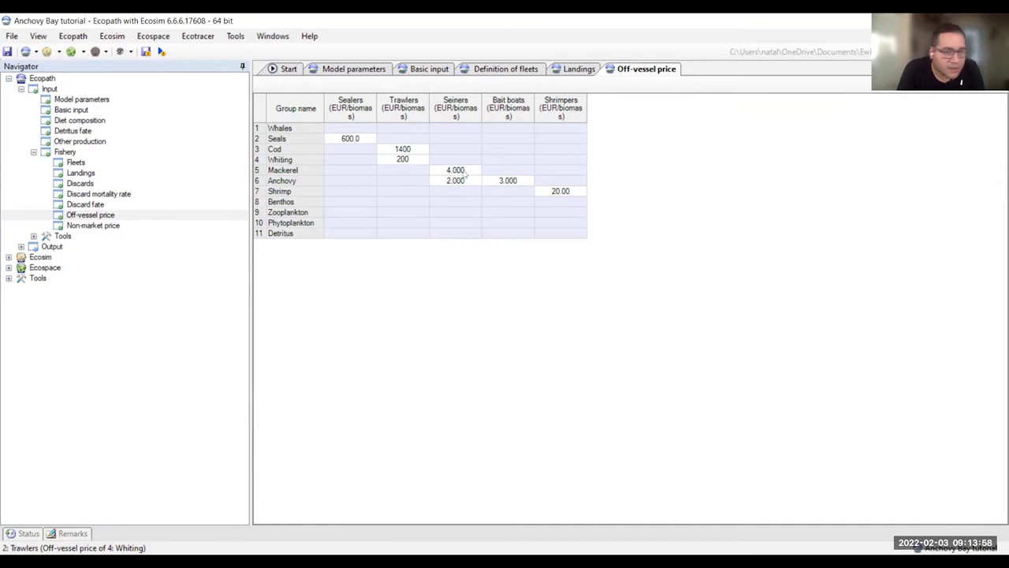
key("Return")
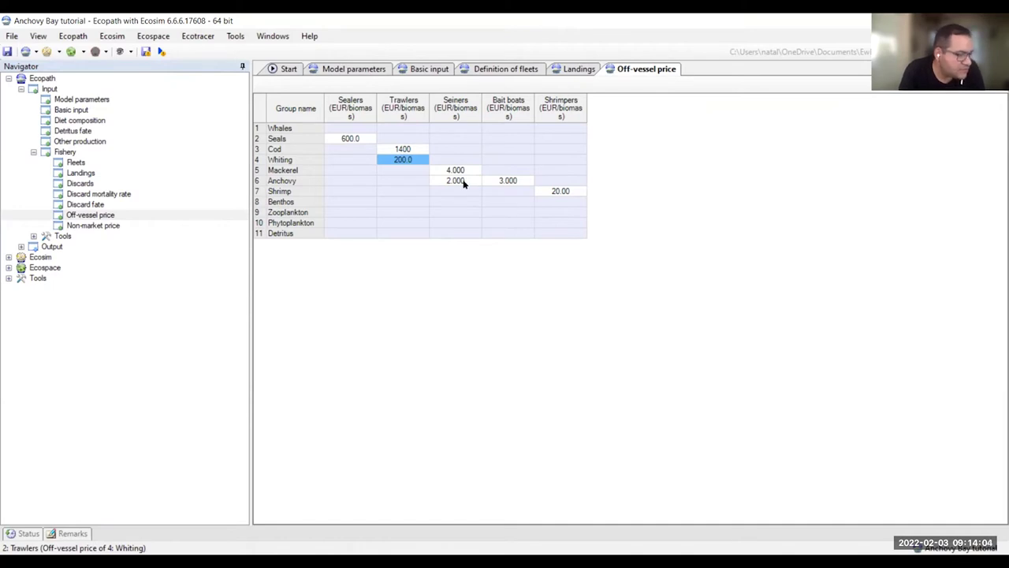
Step: Set the Seiners' off-vessel price for Anchovy to 160
double_click(464, 182)
type("160")
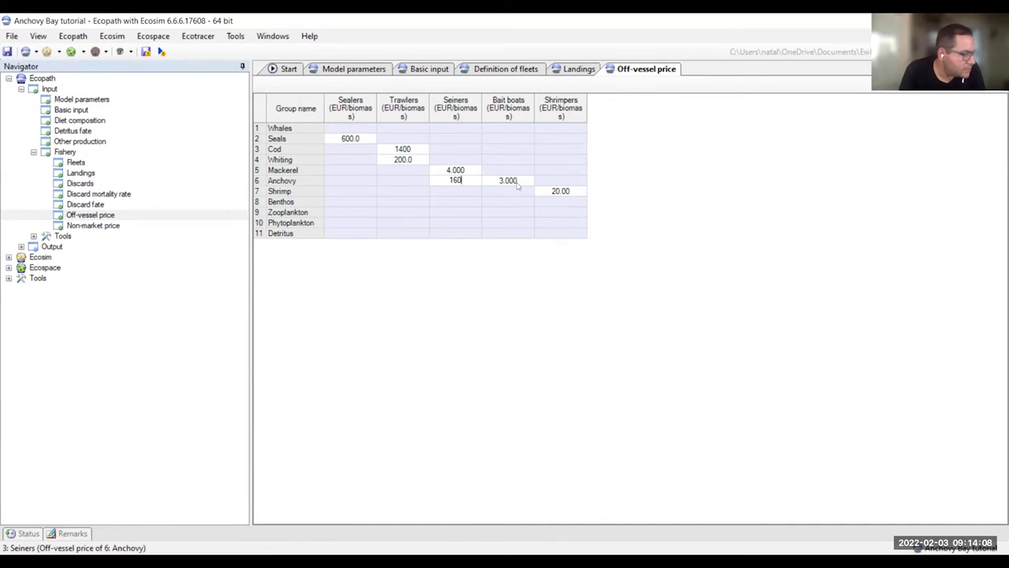
left_click(517, 183)
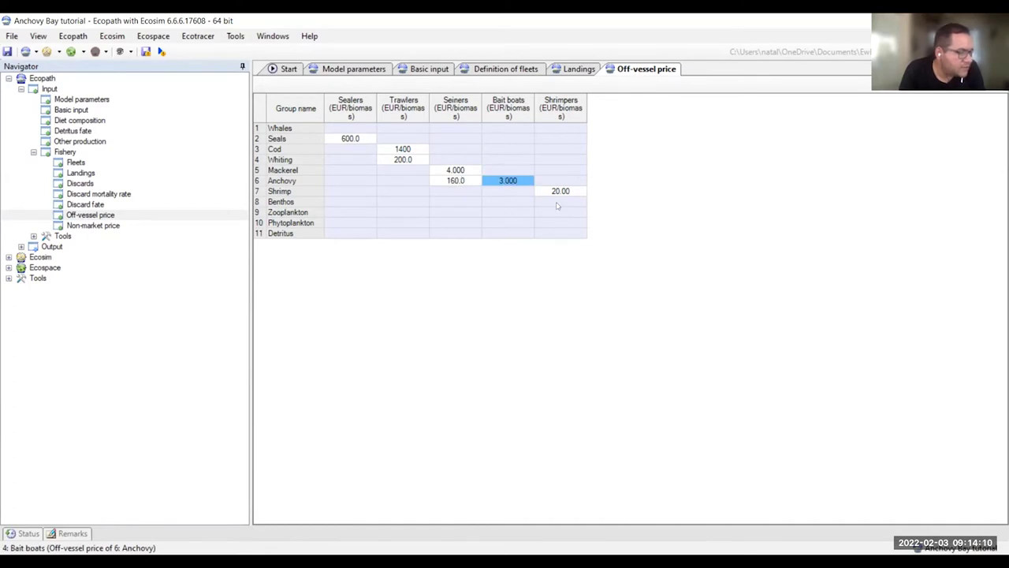
key("Tab")
Step: Set the Shrimpers' off-vessel price for Shrimp to 1700
left_click(563, 194)
type("1700")
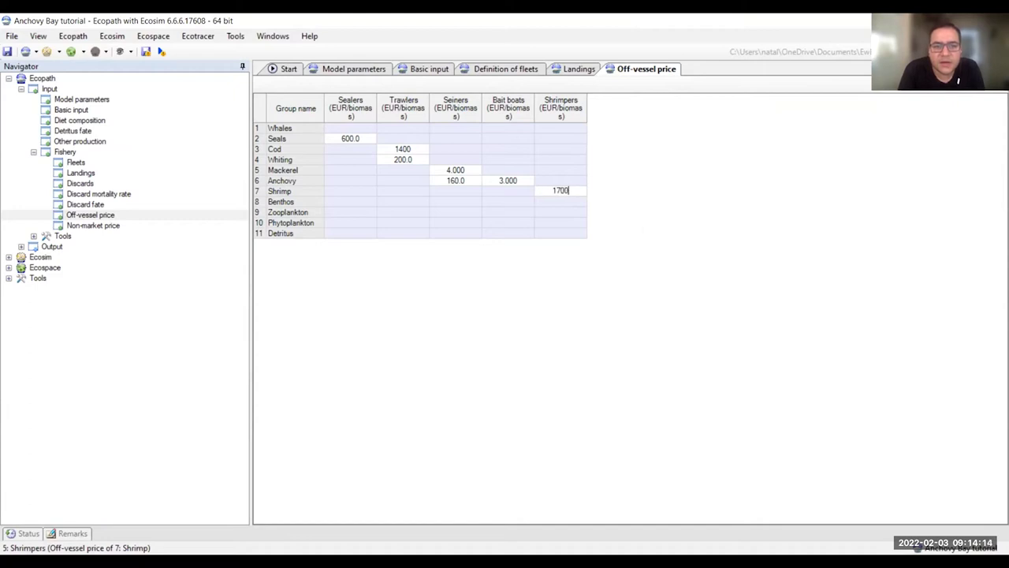
left_click(500, 181)
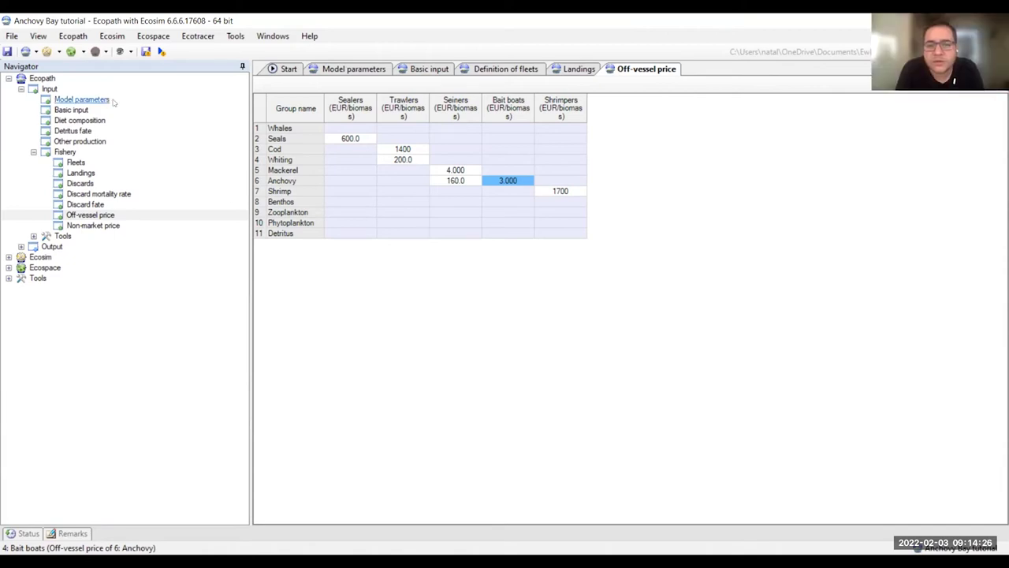
Step: Change the Shrimpers' off-vessel price for Shrimp to 17000
left_click(572, 194)
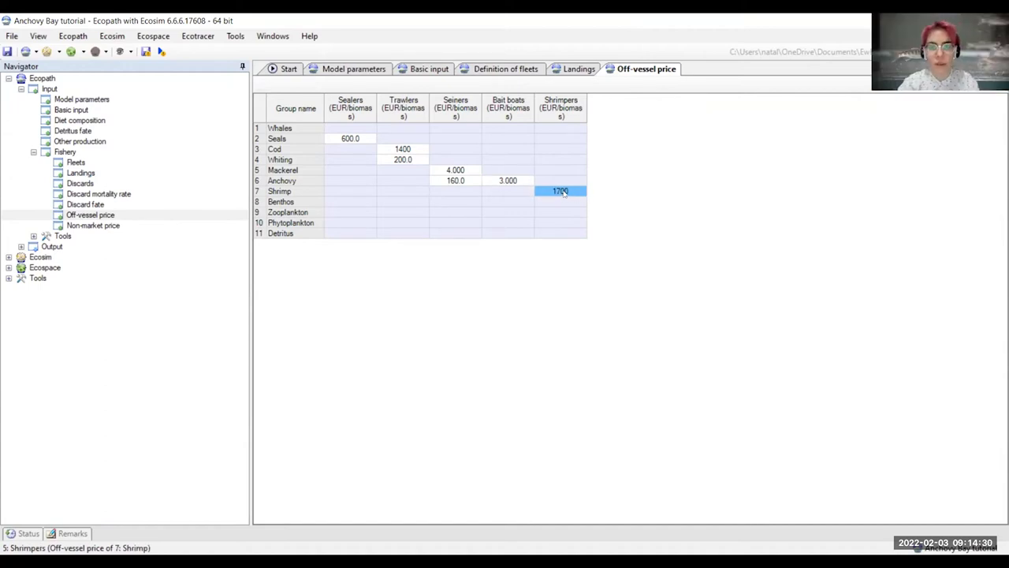
left_click(577, 197)
type("12000")
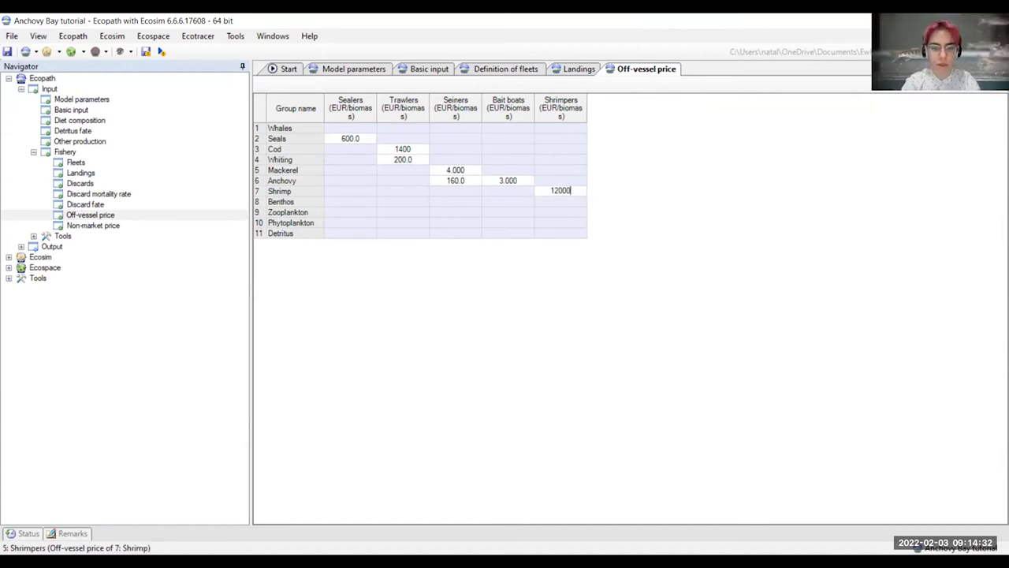
key("BackSpace")
key("BackSpace")
key("BackSpace")
key("BackSpace")
type("7000")
key("Return")
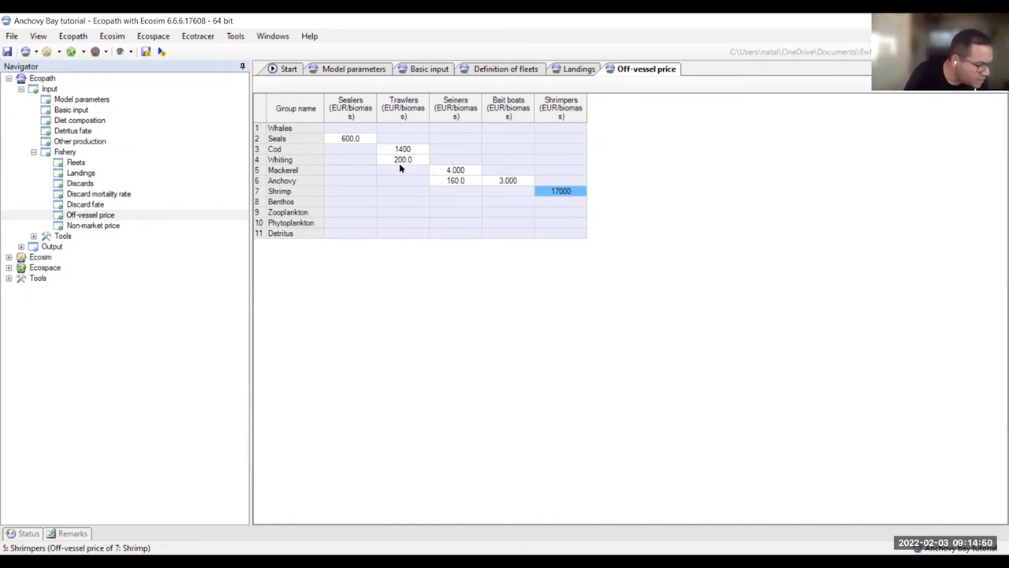
Step: Set the Seiners' off-vessel price for Mackerel to 350
left_click(473, 171)
key("BackSpace")
type("3")
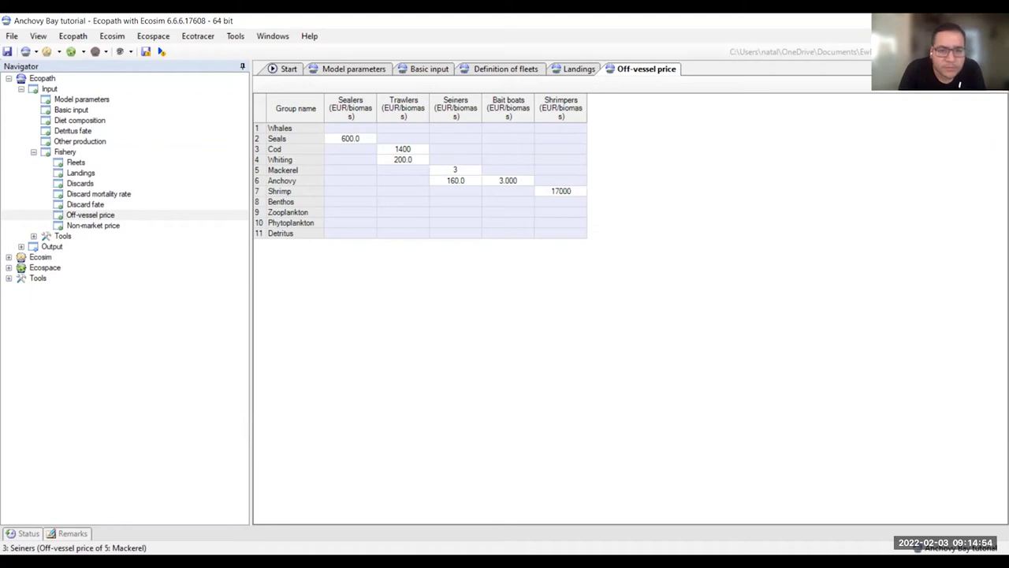
type("50")
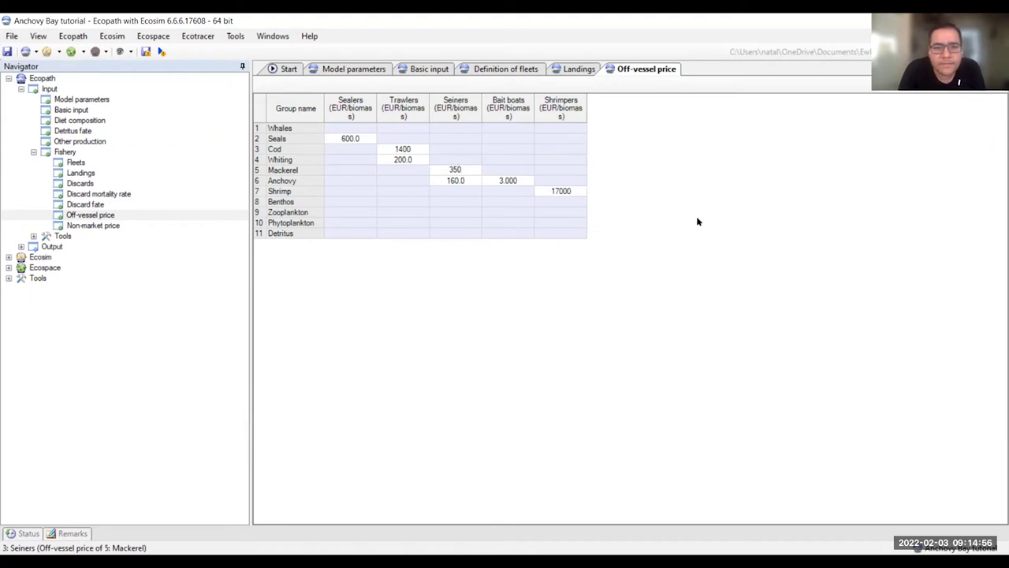
key("Return")
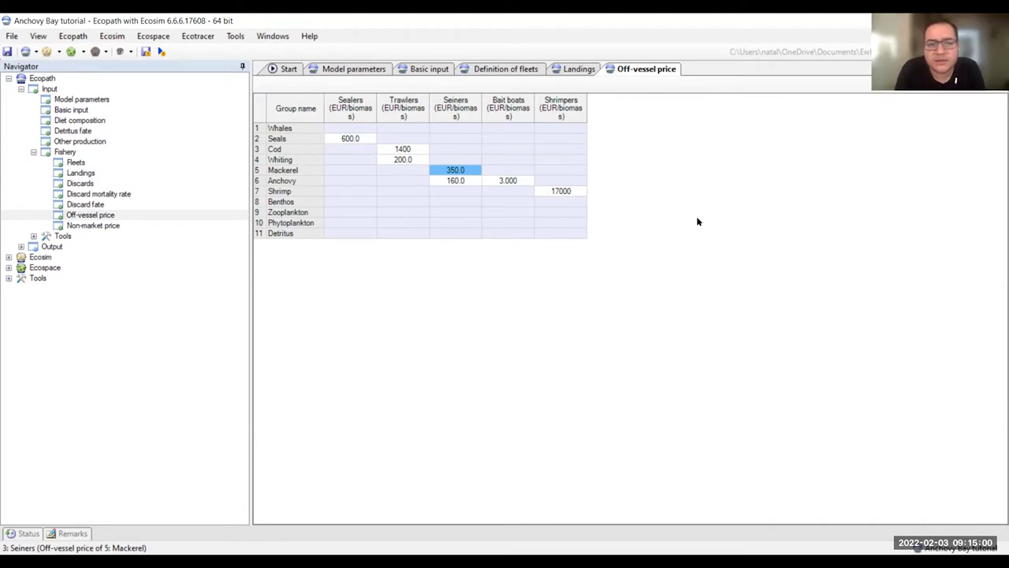
Step: Set the Bait boats' off-vessel price for Anchovy to 160
left_click(511, 181)
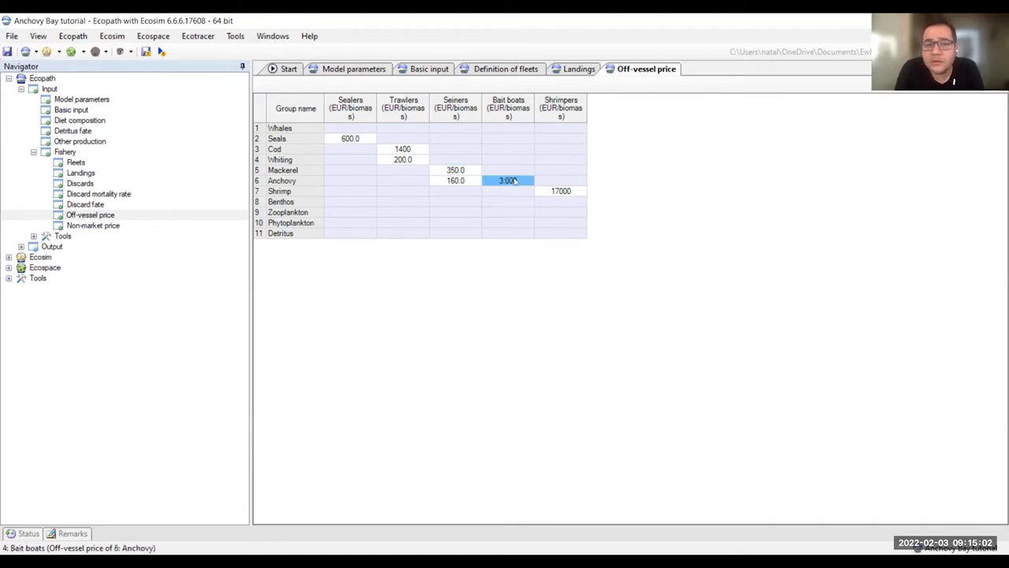
type("160")
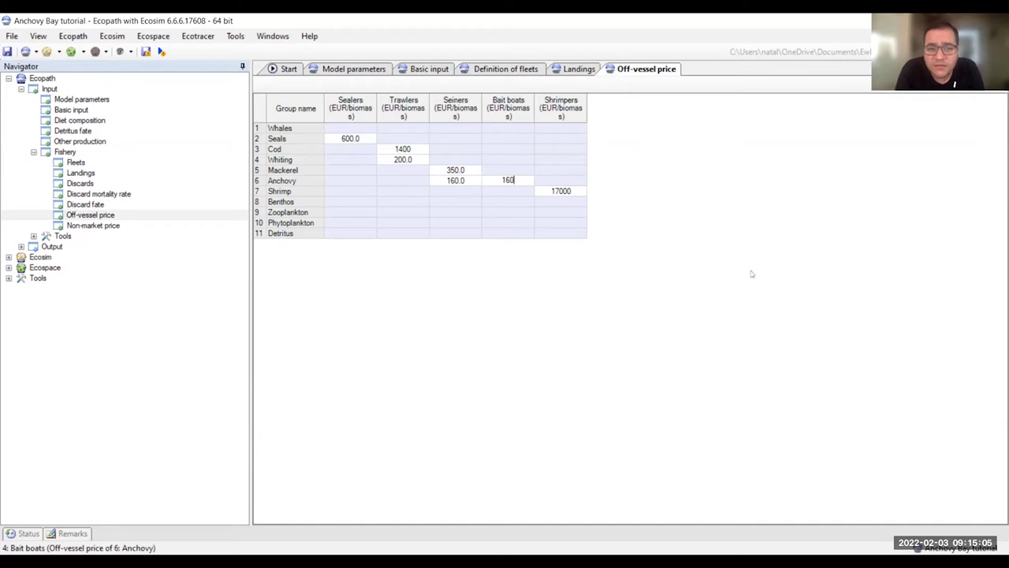
key("Return")
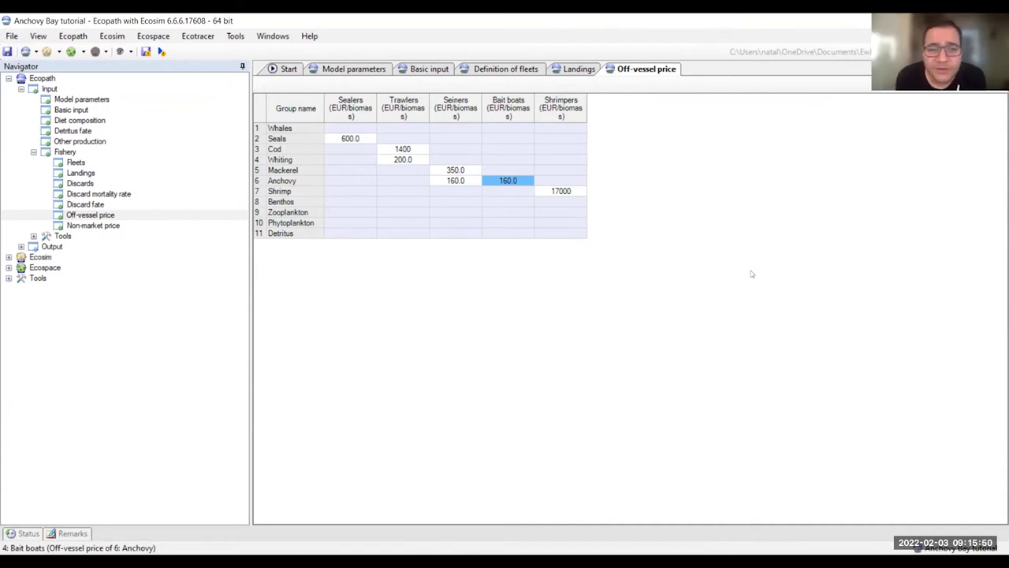
Step: Change the Bait boats' off-vessel price for Anchovy to 100
type("100")
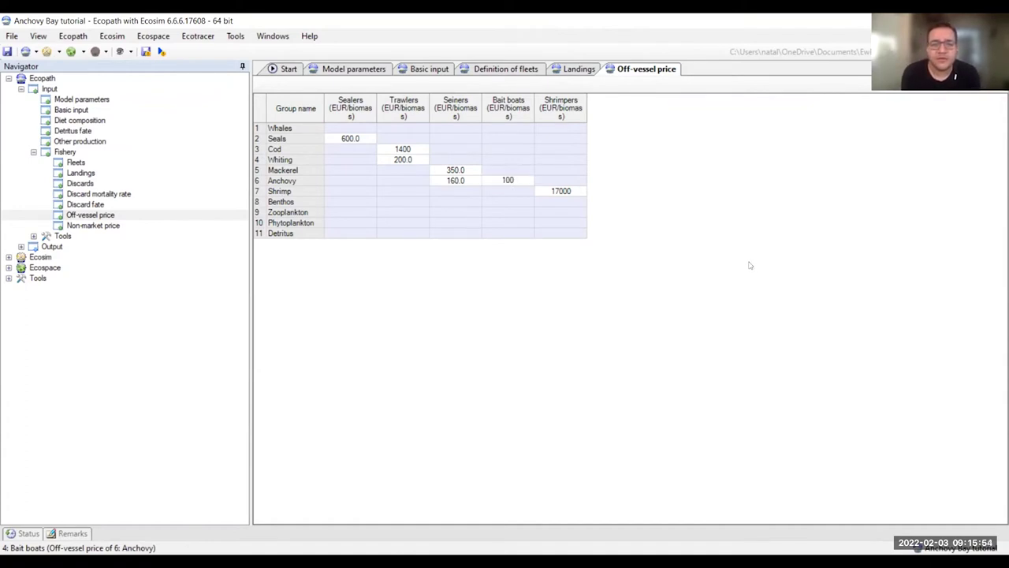
key("Return")
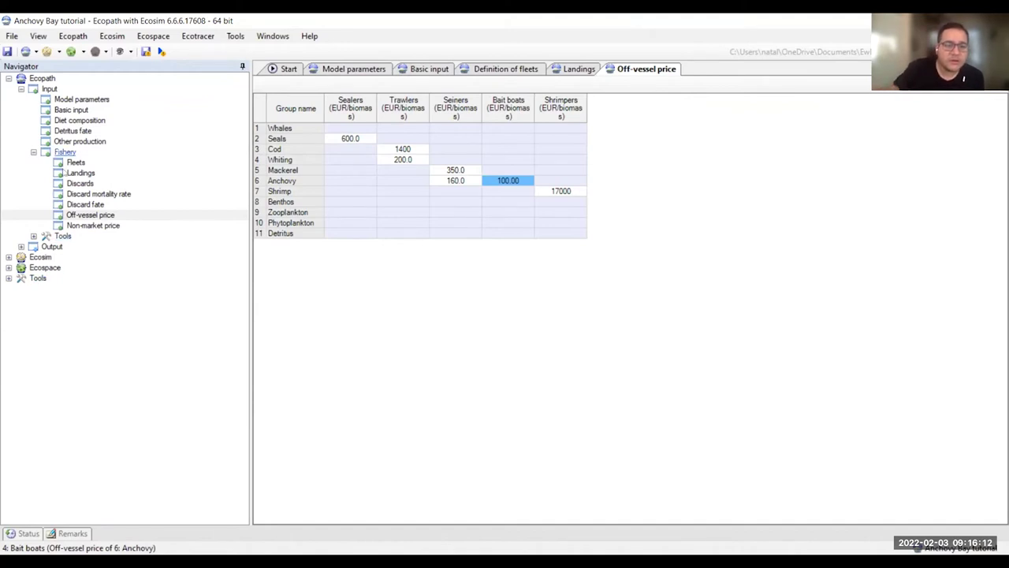
Step: In the value chain parameters, enable execution with both Ecopath and Ecosim
left_click(21, 247)
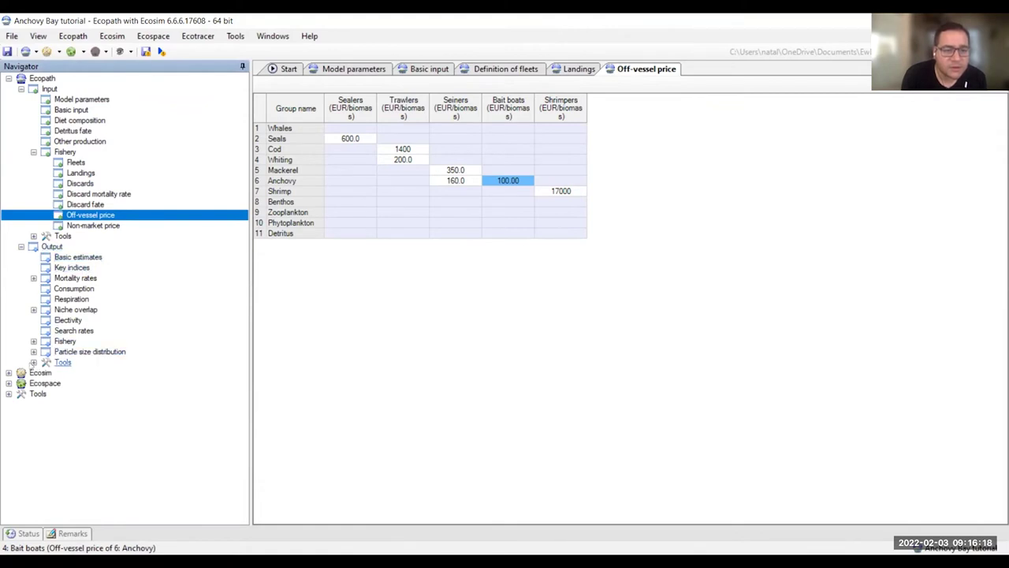
left_click(33, 362)
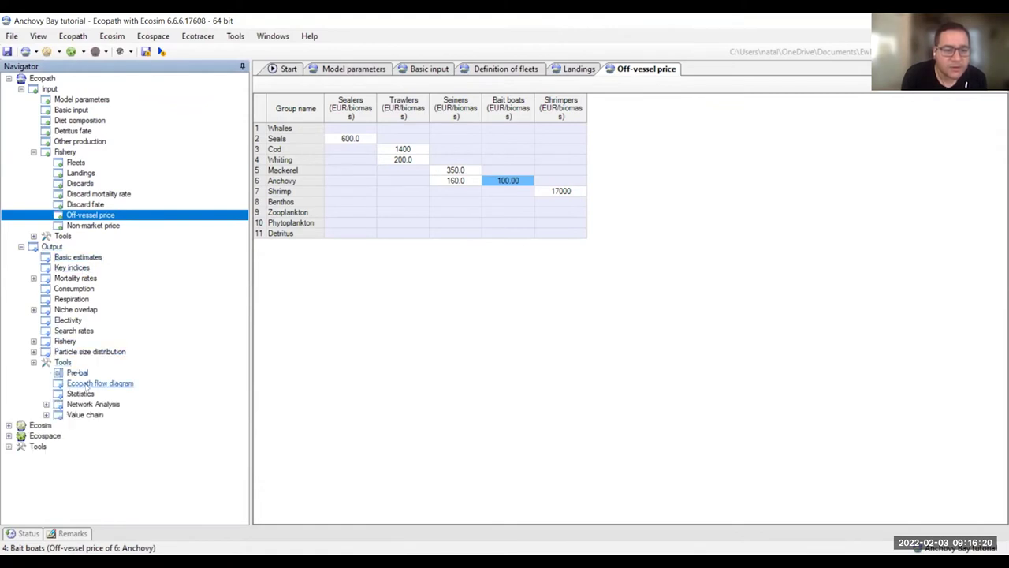
left_click(46, 414)
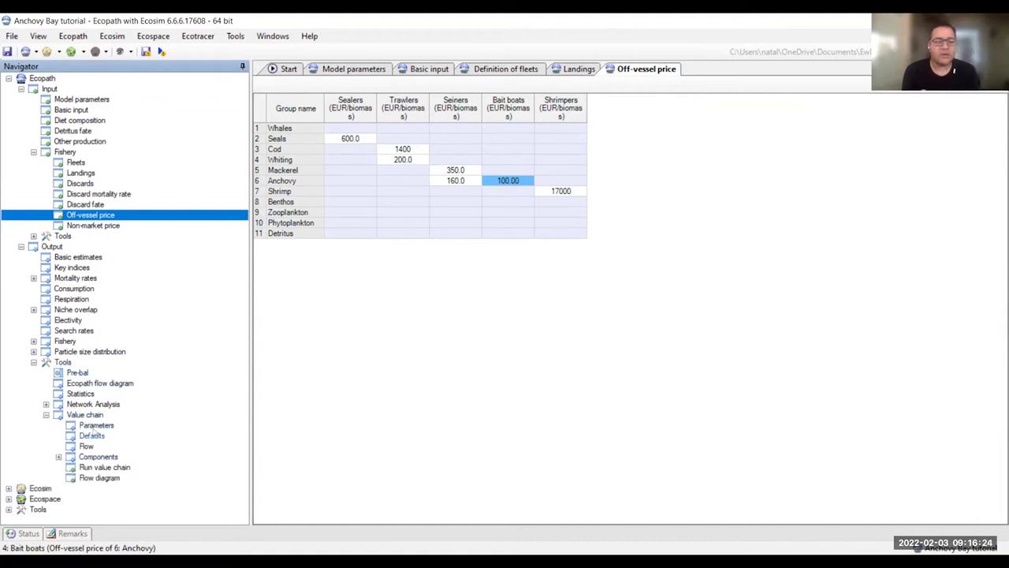
left_click(96, 426)
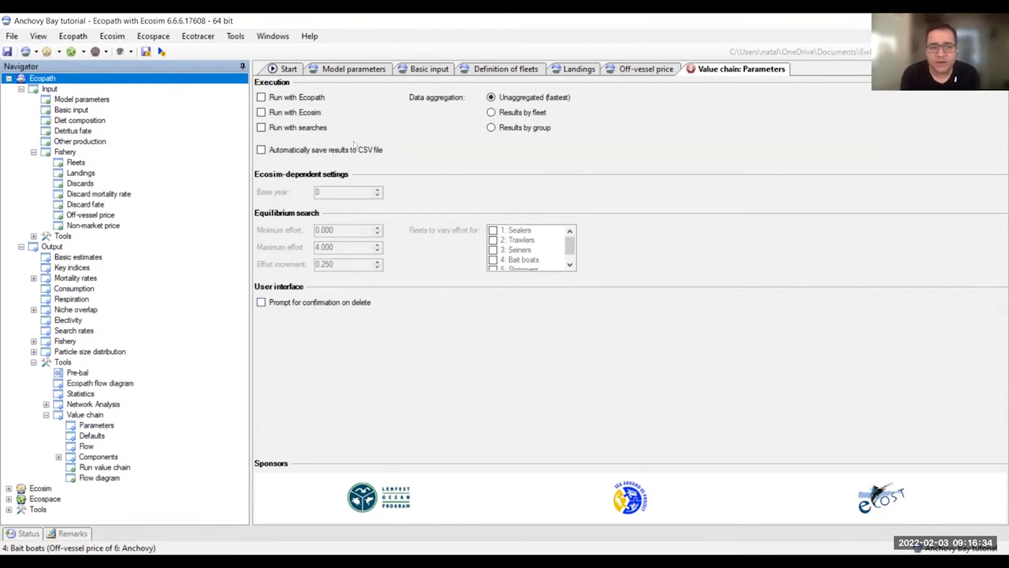
left_click(261, 97)
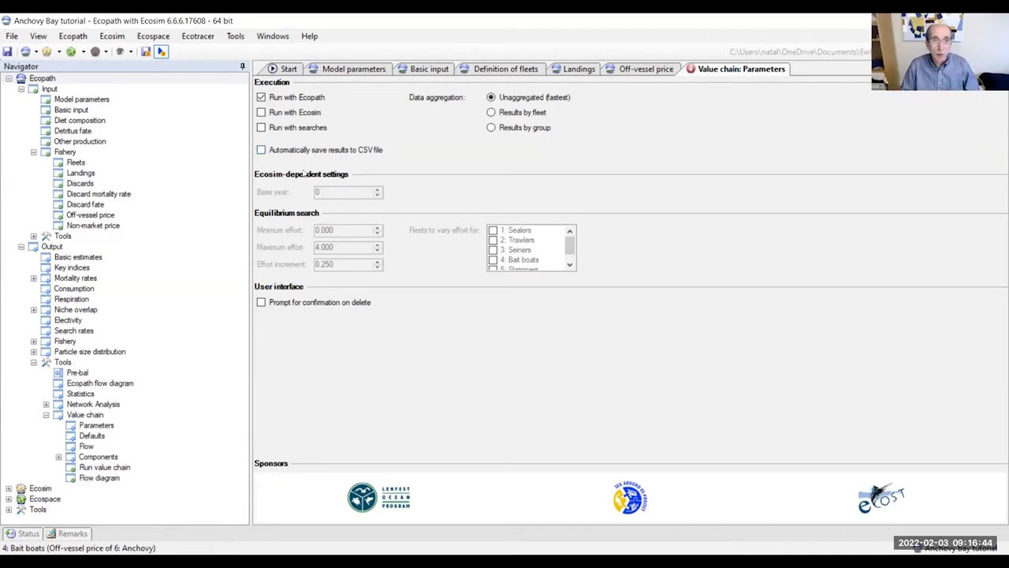
left_click(261, 112)
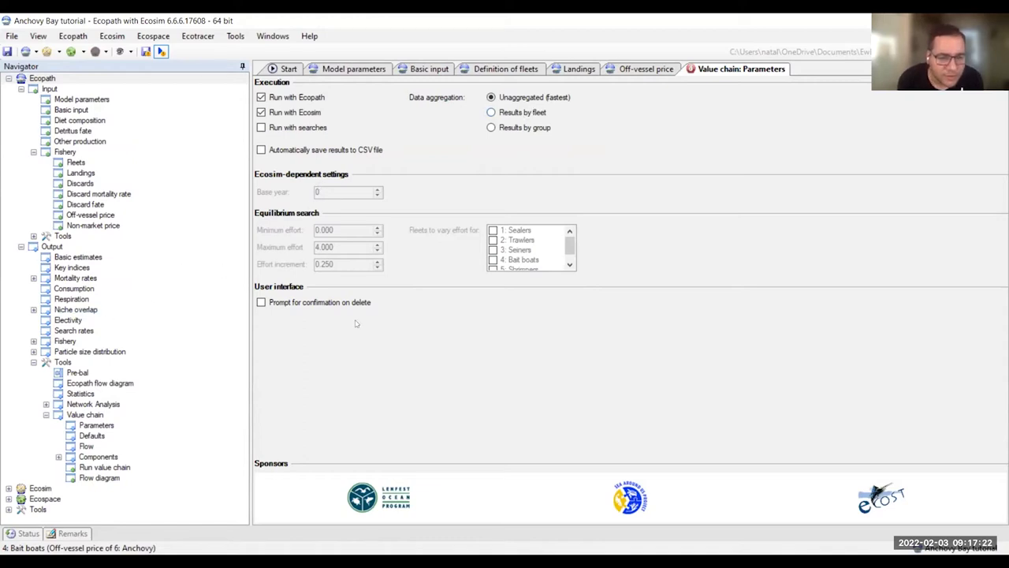
Step: View the value chain defaults and create producer units for the fleets in the value chain flow
left_click(91, 436)
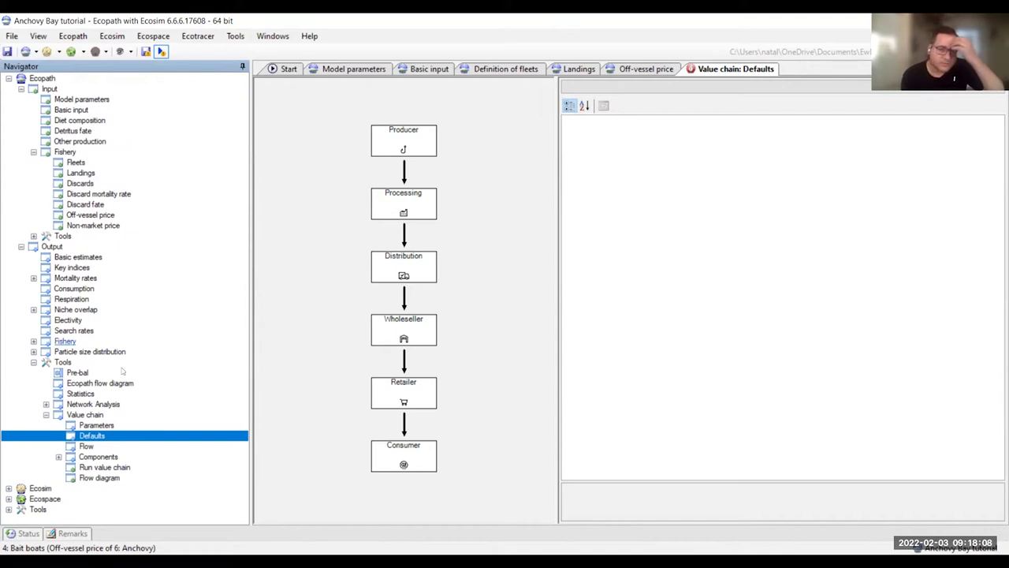
left_click(86, 446)
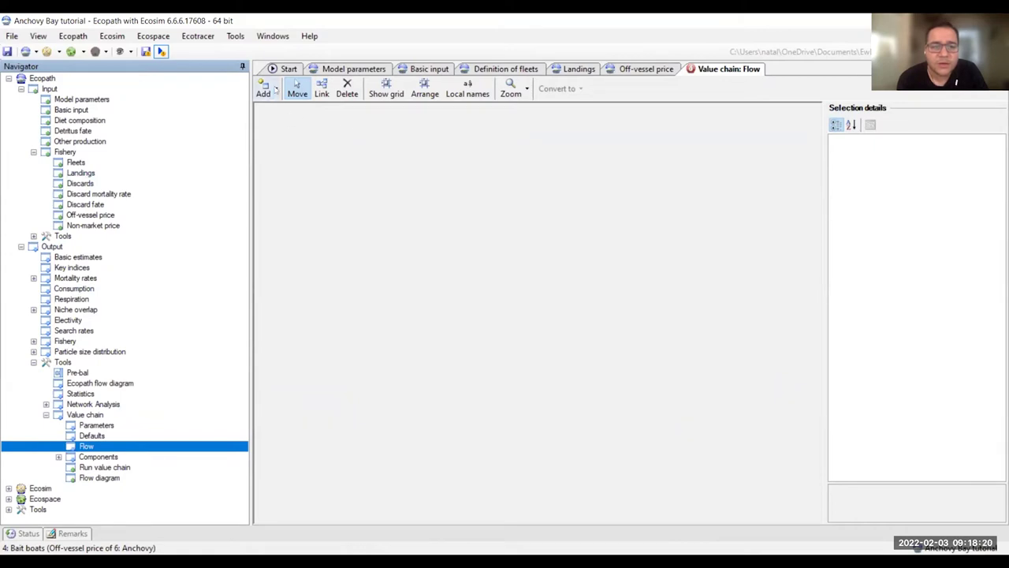
left_click(276, 91)
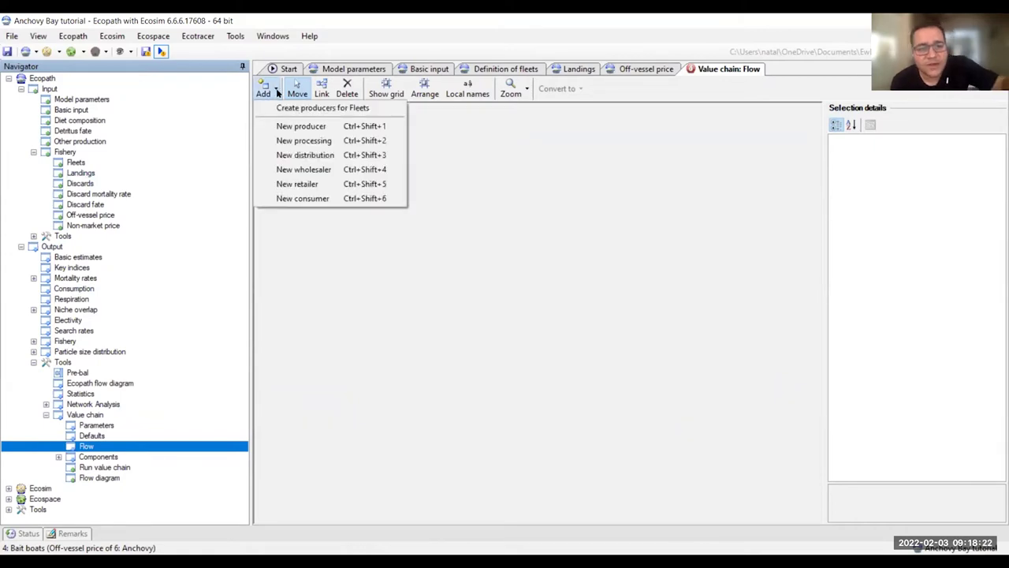
left_click(277, 92)
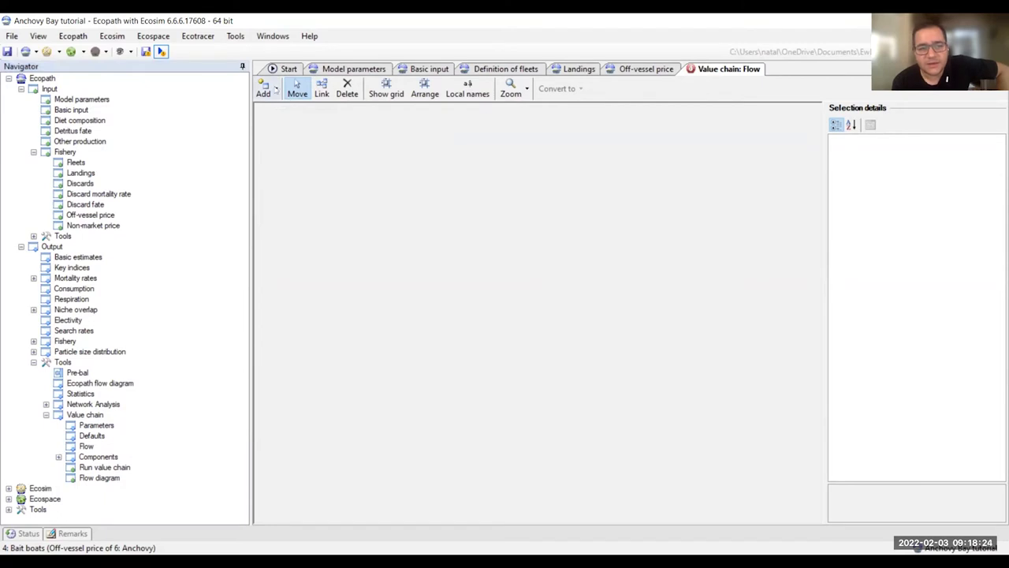
left_click(277, 92)
left_click(291, 110)
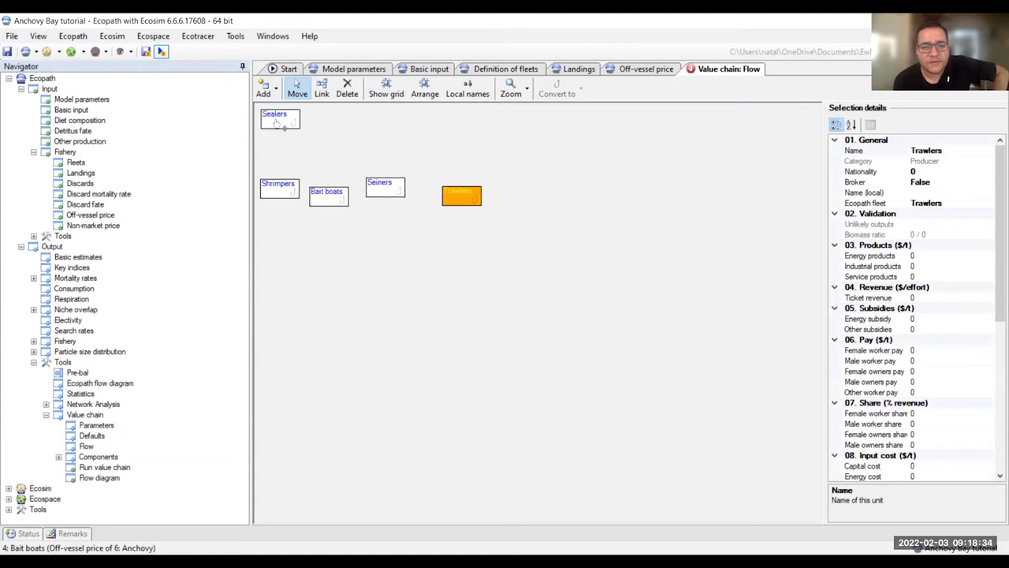
Step: Line up the fleet producer units near the top of the flow, and automatically arrange the diagram layout
left_click_drag(287, 189, 295, 119)
left_click_drag(330, 191, 346, 112)
left_click_drag(383, 189, 405, 123)
left_click_drag(461, 195, 466, 123)
left_click(424, 94)
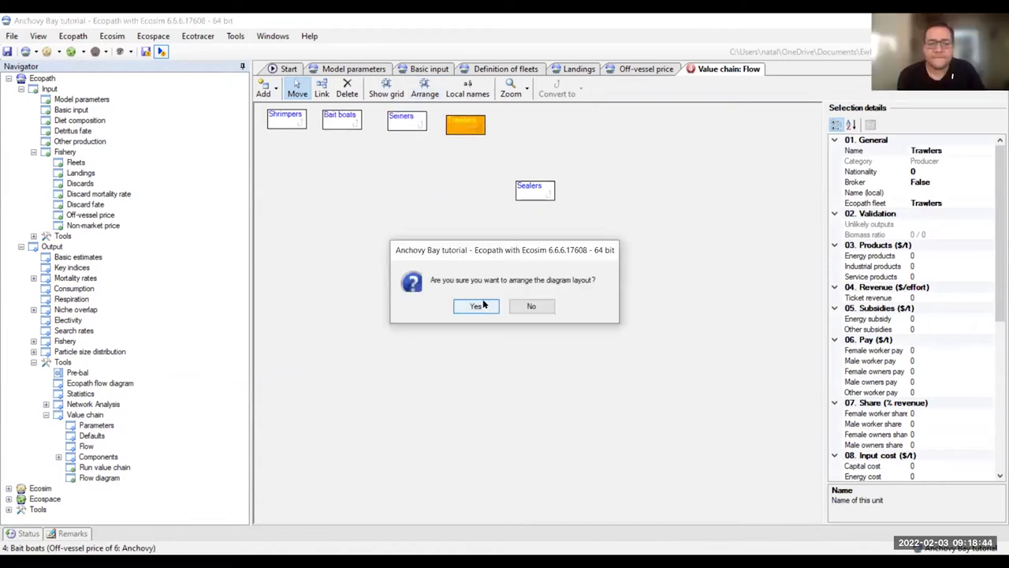
left_click(476, 305)
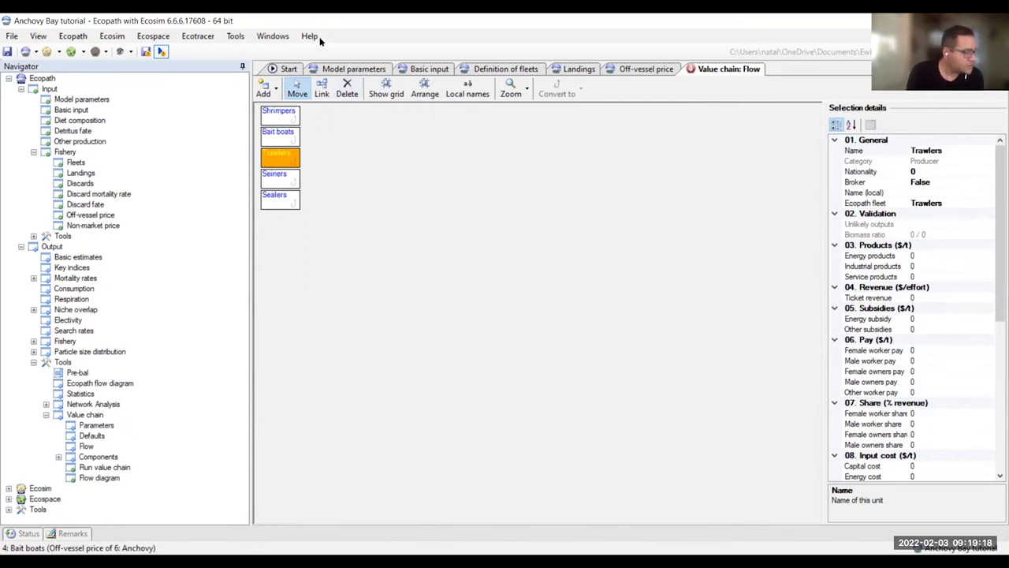
Step: Add a new processing unit to the value chain flow and place it beside the Shrimpers producer
left_click(278, 114)
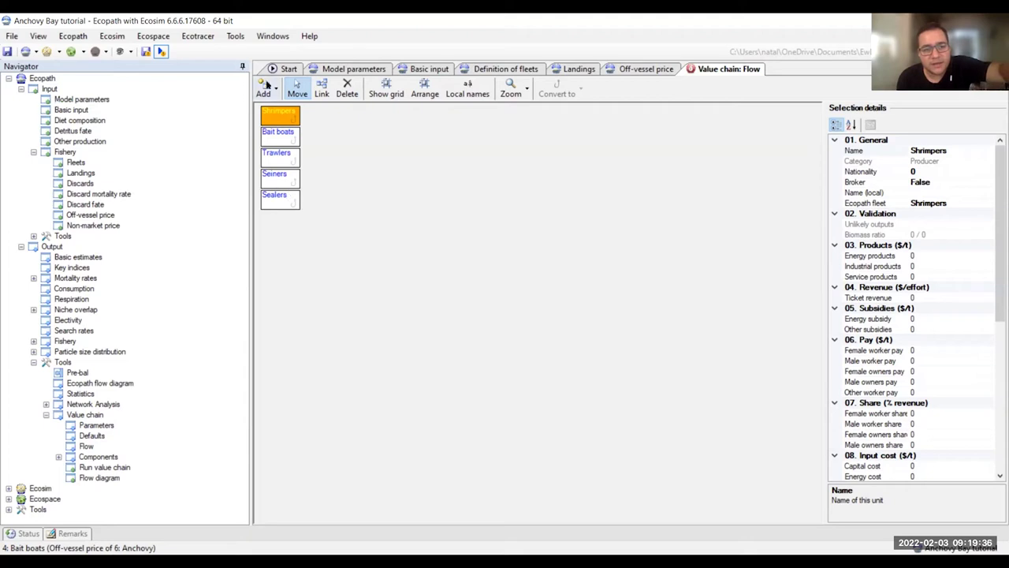
left_click(273, 89)
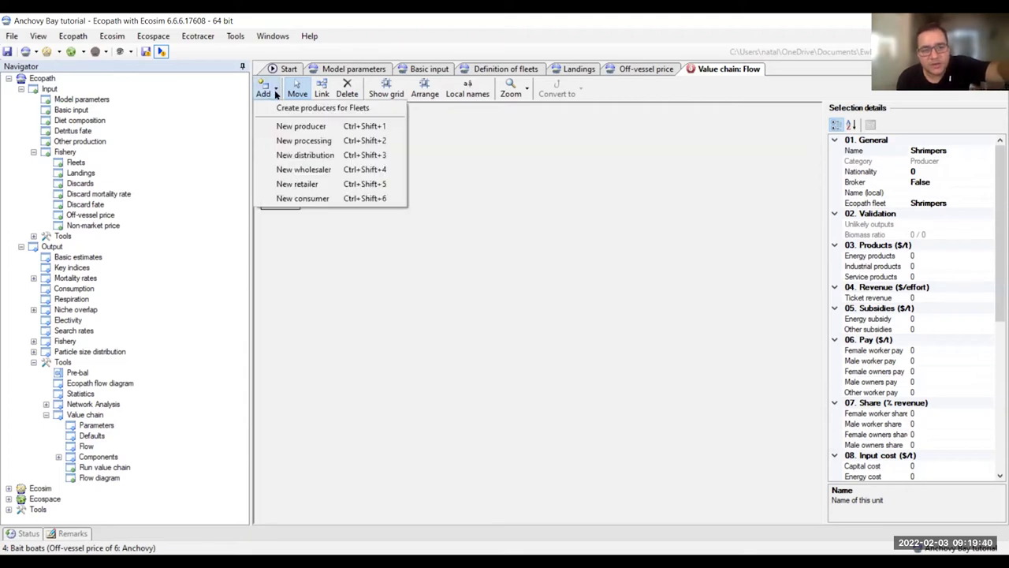
left_click(289, 139)
left_click_drag(280, 118, 353, 126)
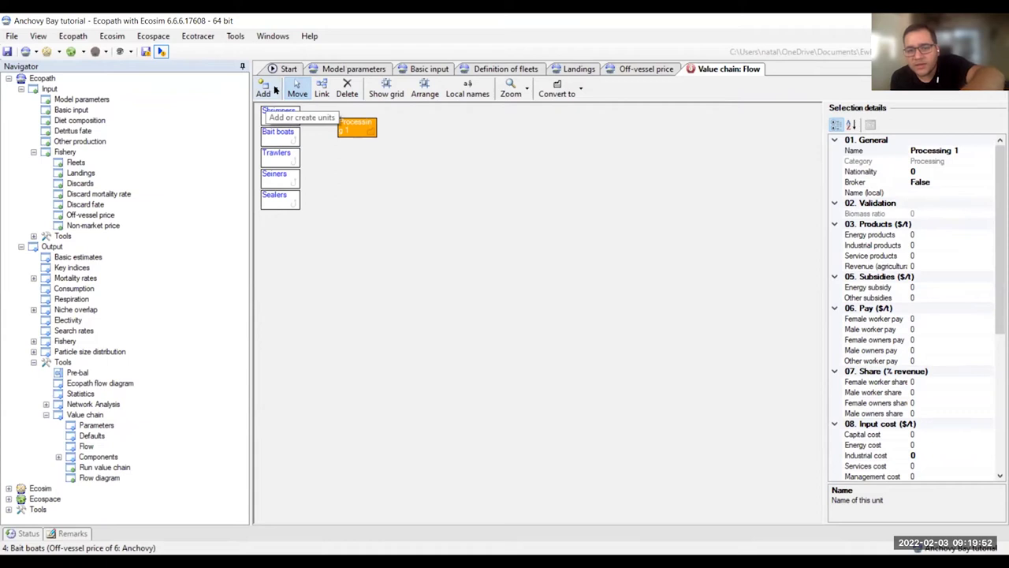
left_click_drag(360, 126, 357, 124)
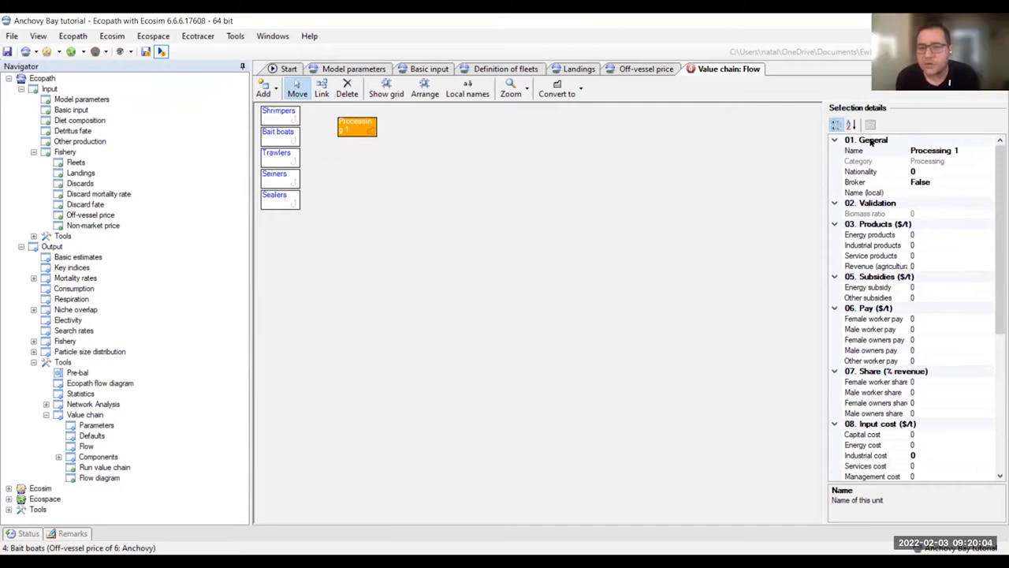
Step: Rename the new processing unit as Primary processor
left_click(935, 150)
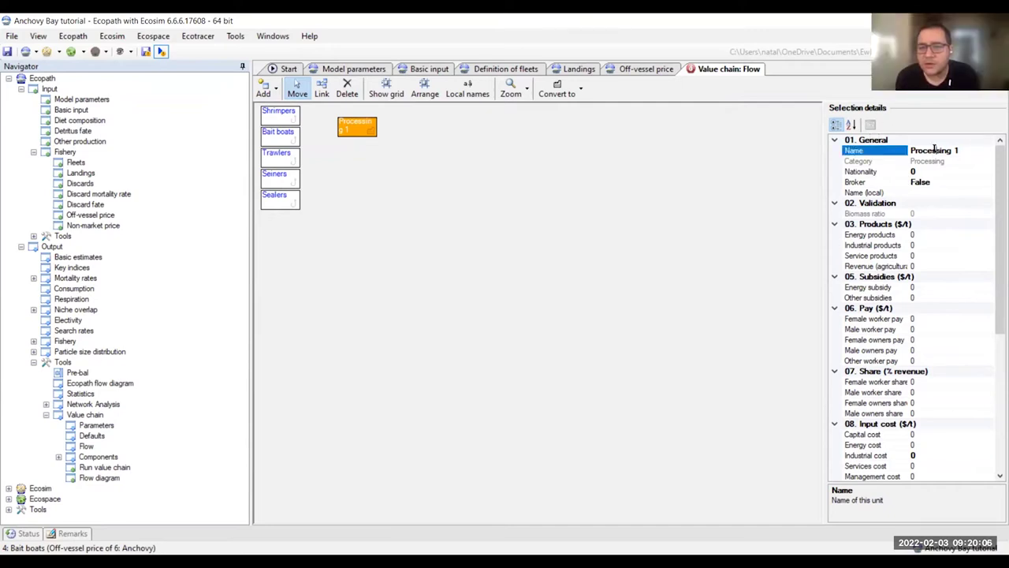
left_click(933, 161)
left_click(938, 150)
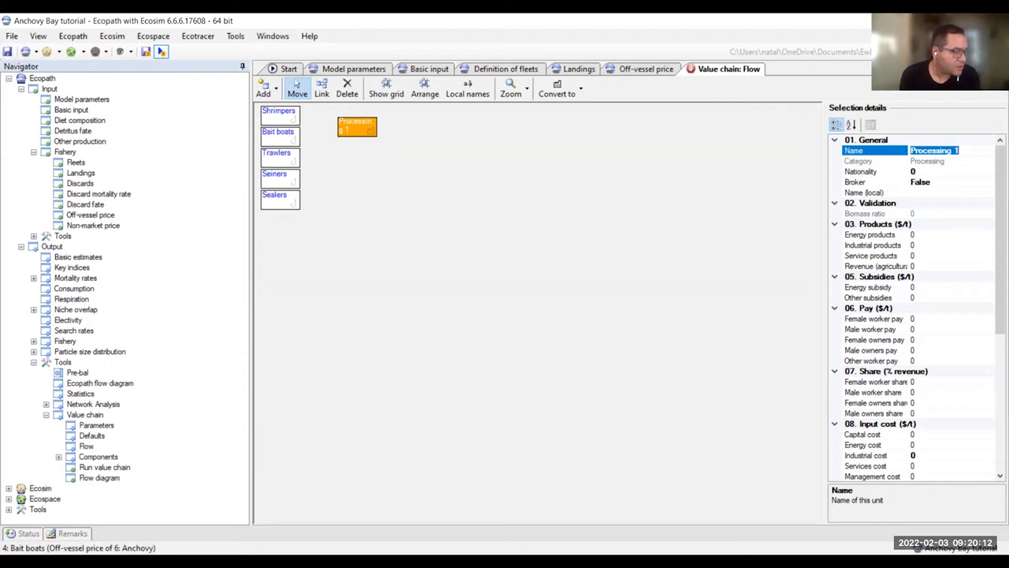
type("Primary processor")
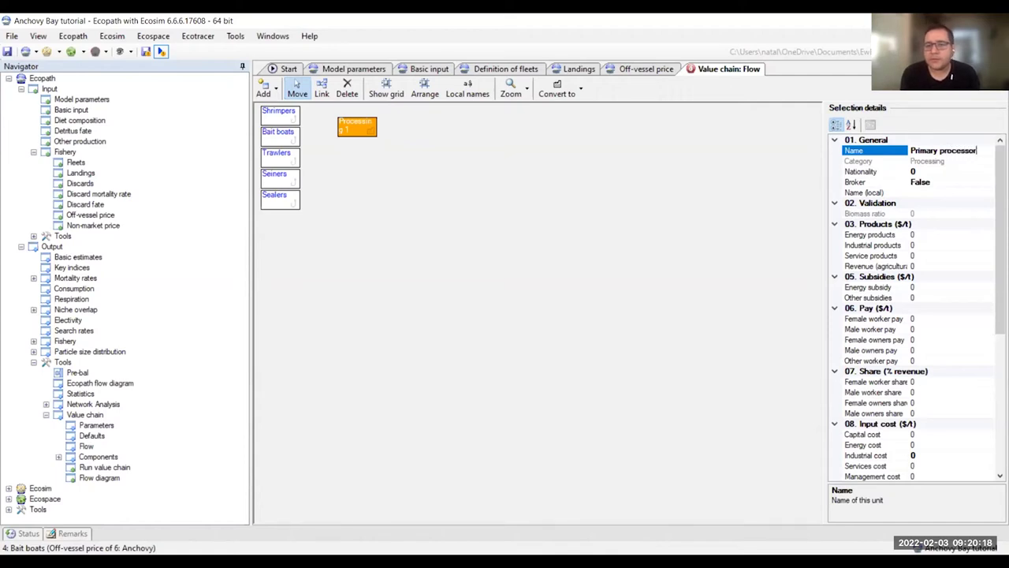
left_click(964, 180)
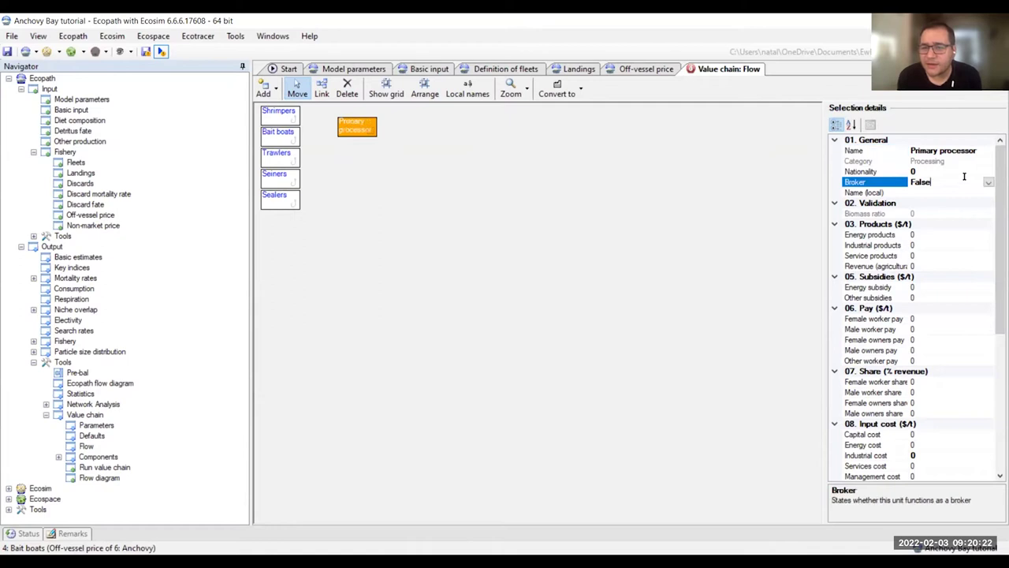
left_click(934, 159)
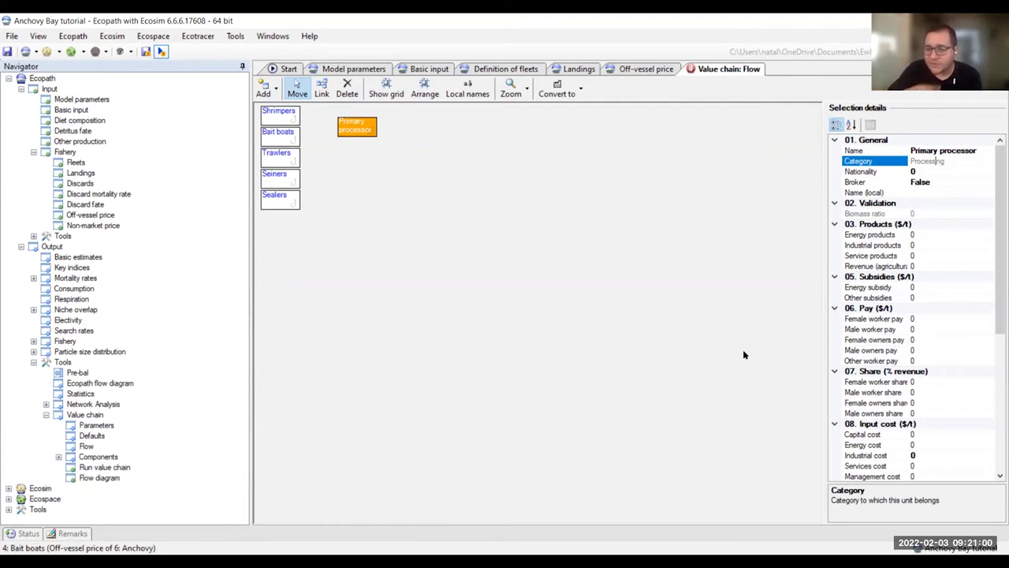
left_click(802, 368)
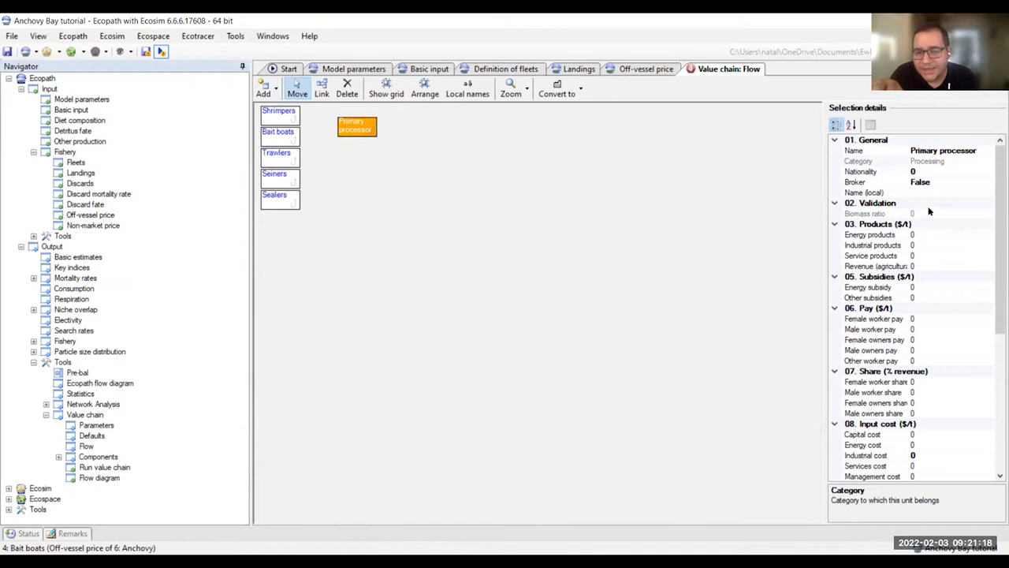
Step: Examine the Primary processor's attributes in the selection details and in the value chain's Processors component table
scroll(921, 268, "down", 4)
scroll(920, 273, "up", 4)
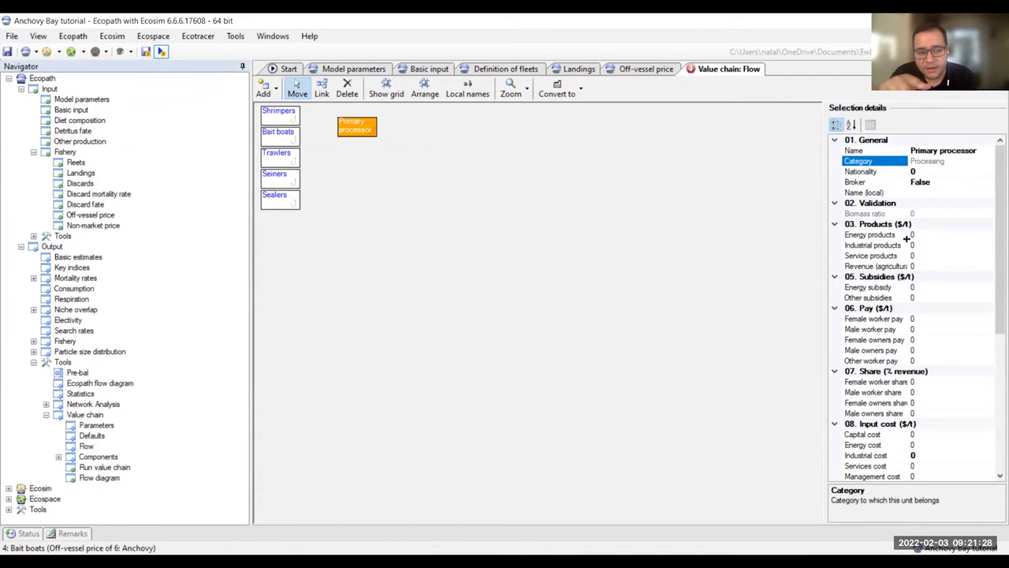
scroll(923, 408, "down", 2)
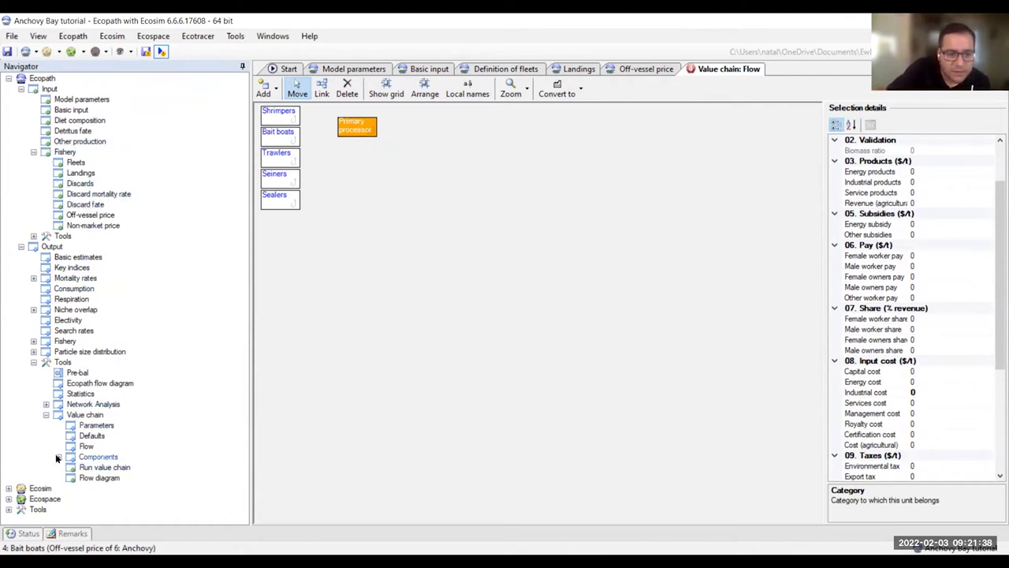
scroll(78, 450, "down", 2)
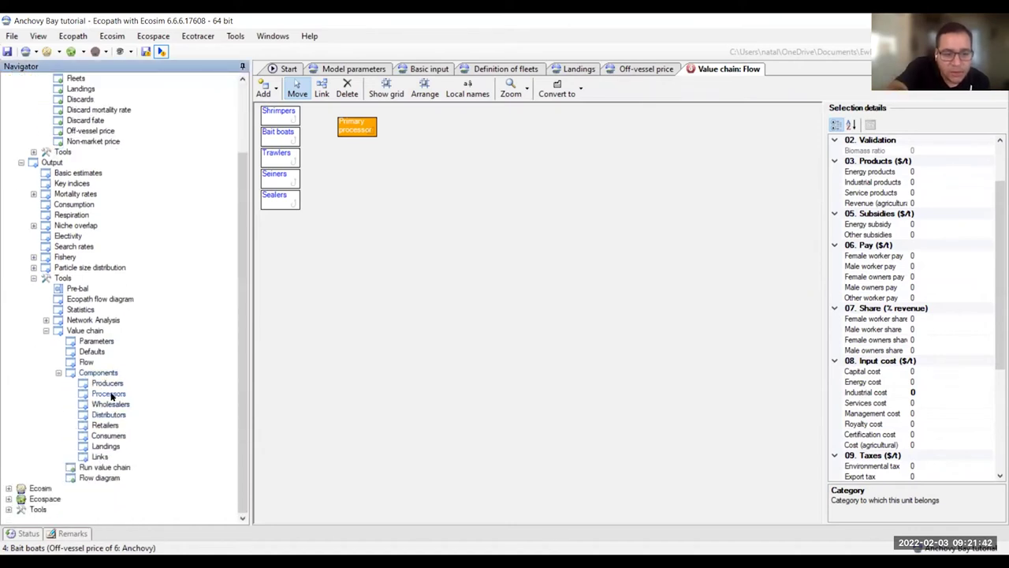
left_click(110, 396)
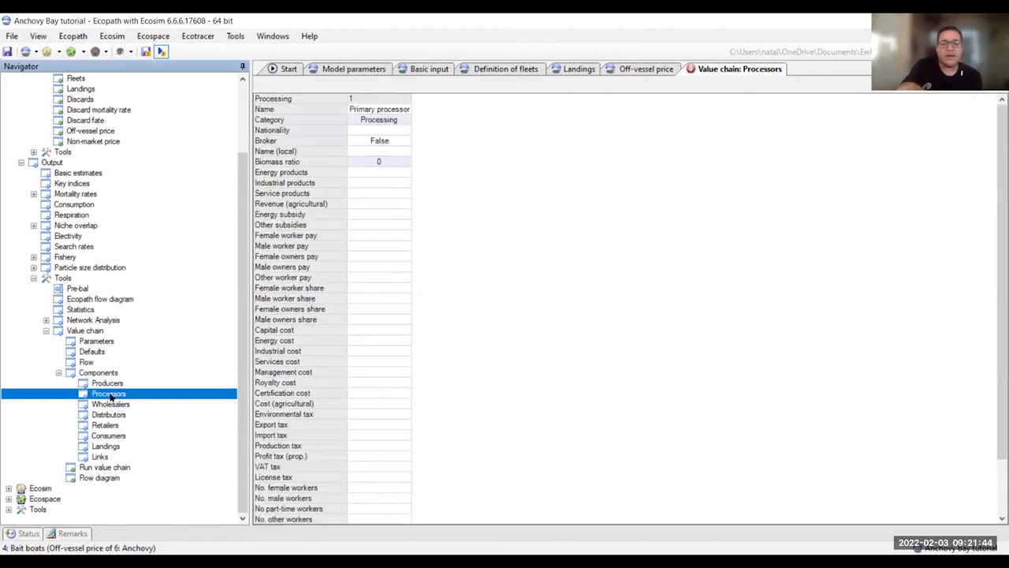
Step: Review the remaining Primary processor attributes in the Processors table, and return to the value chain flow diagram
scroll(357, 337, "down", 2)
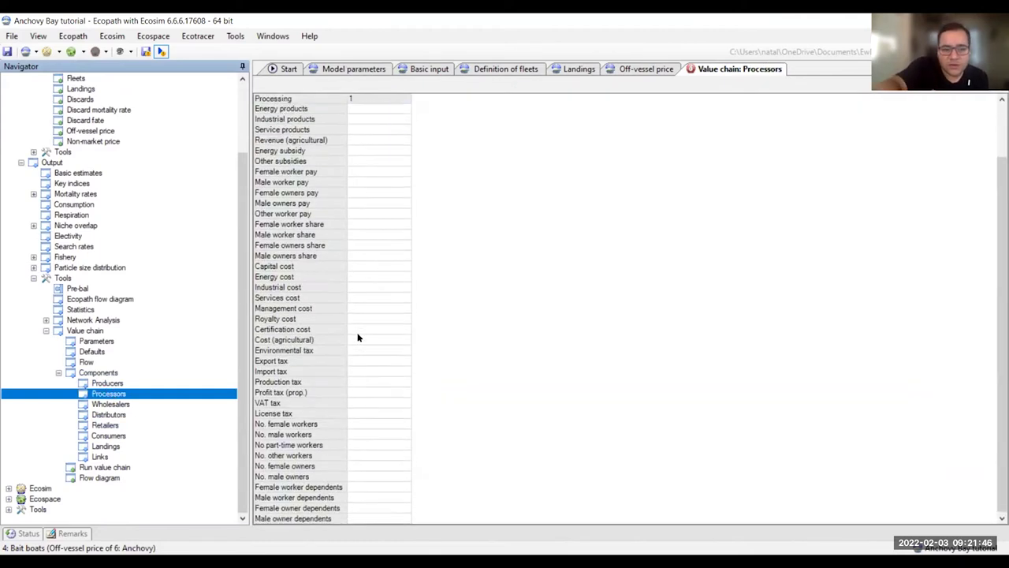
scroll(357, 334, "up", 2)
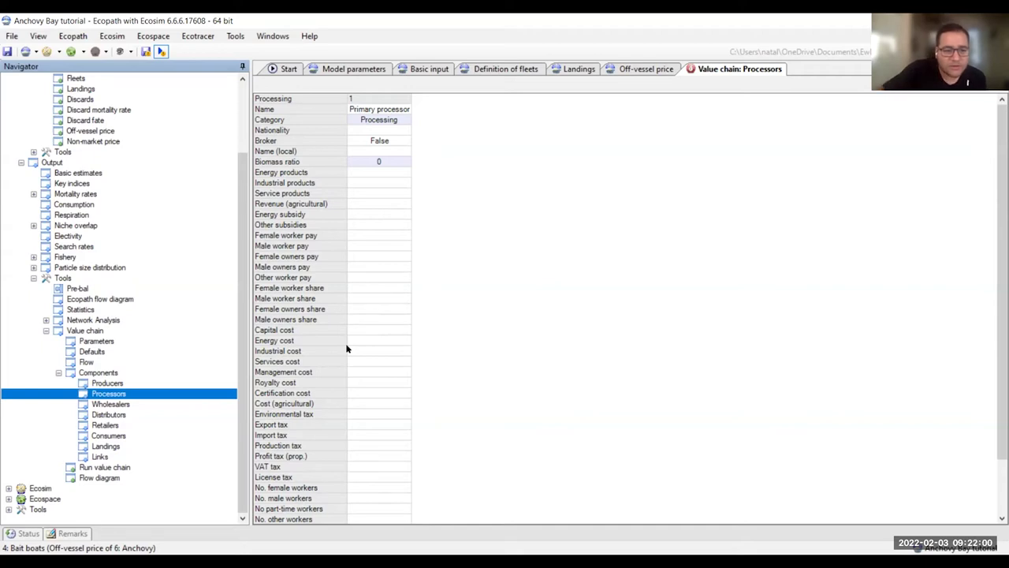
left_click(87, 362)
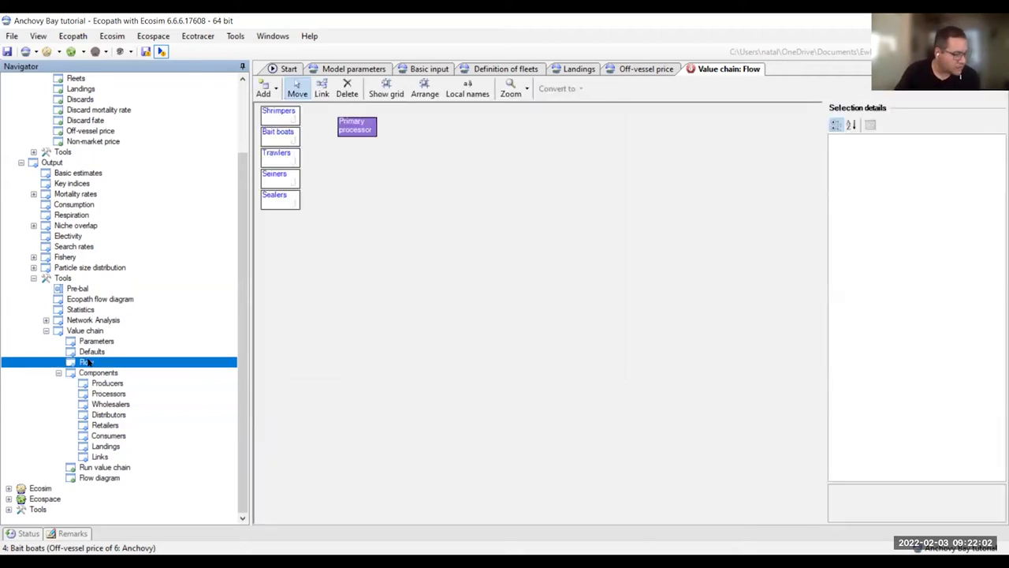
left_click(315, 345)
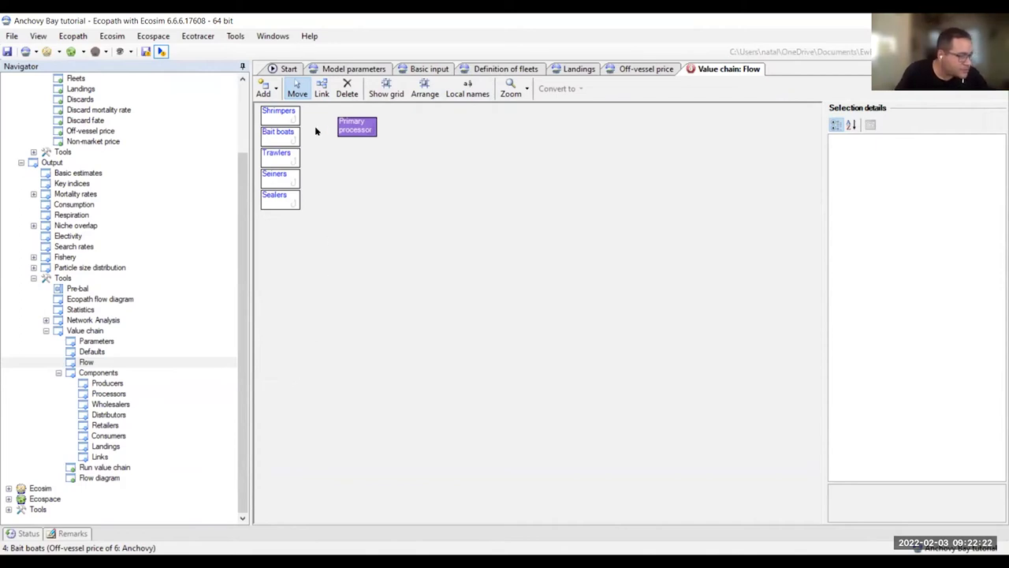
Step: Add a new processing unit to the value chain flow and place it below the Primary processor
left_click(276, 89)
left_click(288, 87)
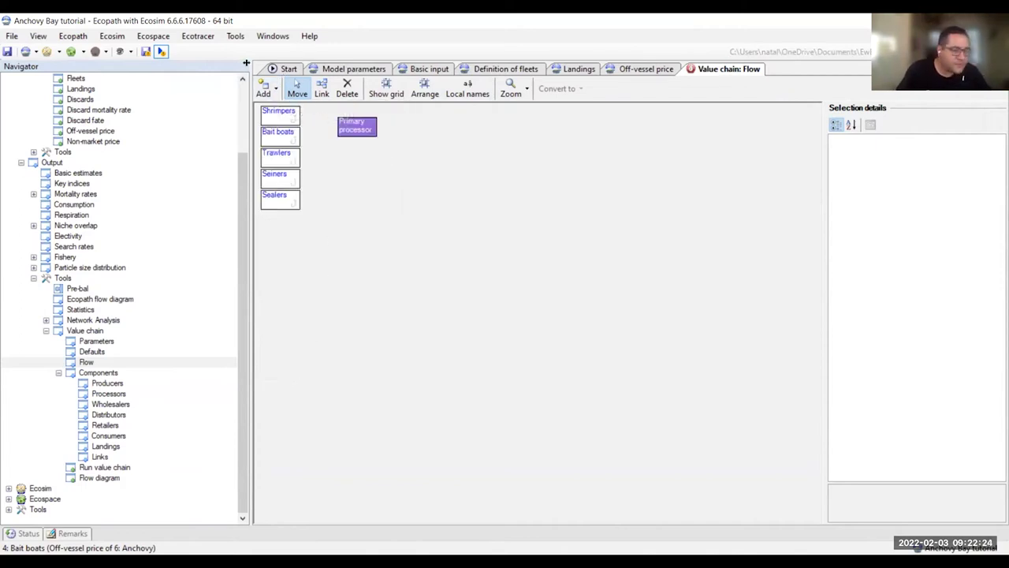
left_click(274, 89)
left_click(274, 89)
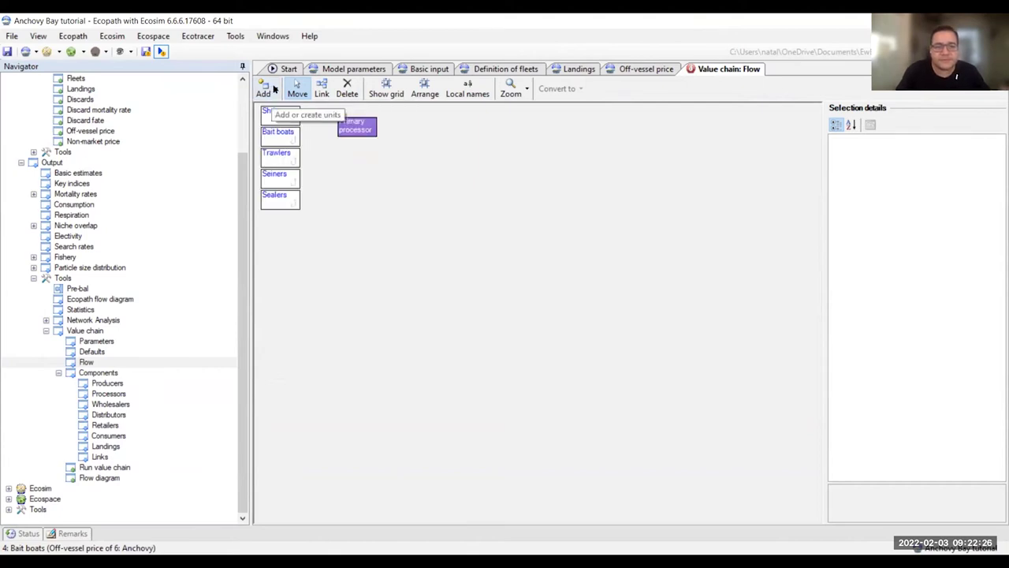
left_click(275, 90)
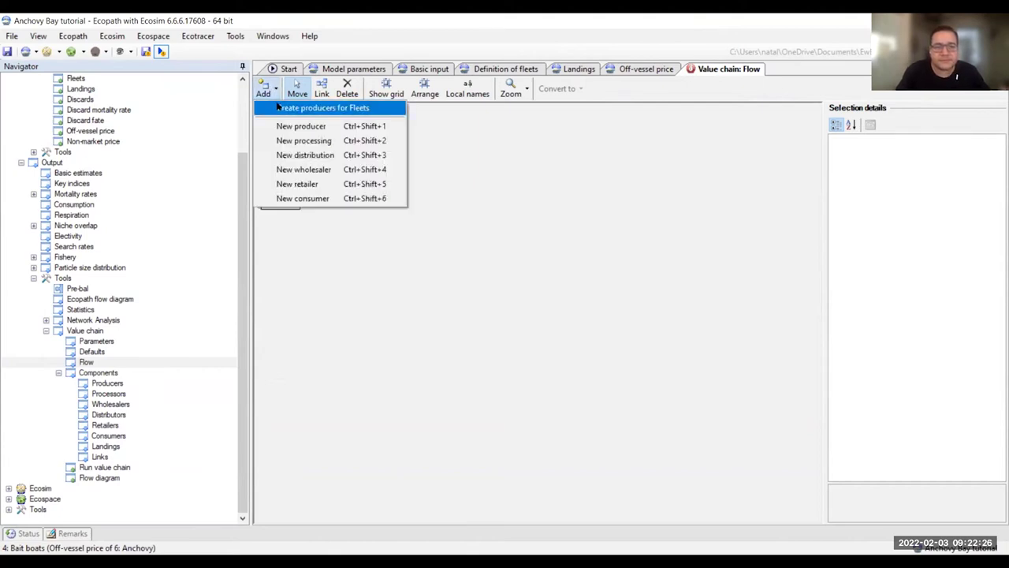
left_click(297, 142)
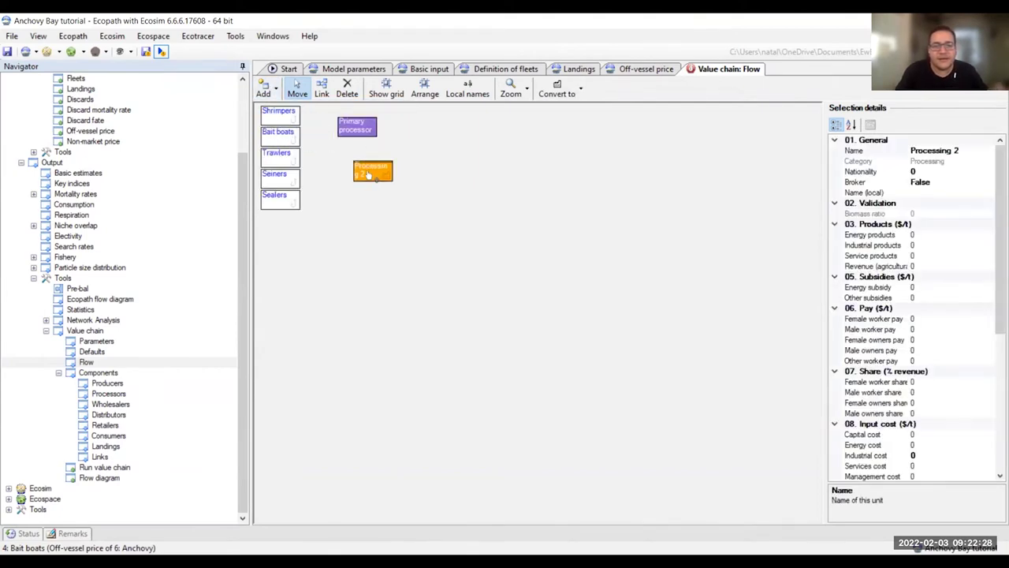
Step: Add another processing unit below the previous one, and automatically arrange the diagram layout
left_click(274, 89)
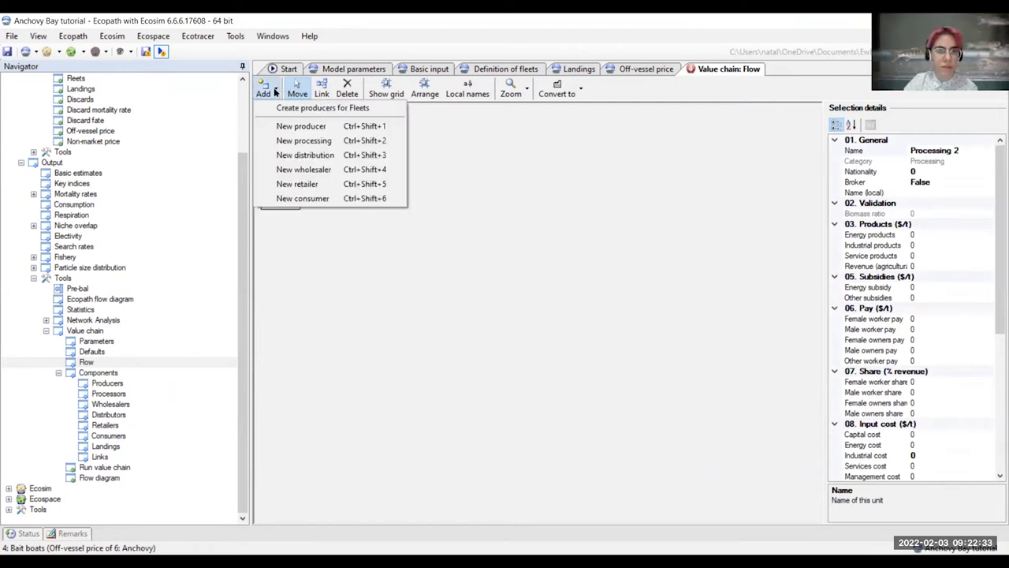
left_click(329, 141)
left_click_drag(297, 123, 348, 207)
left_click_drag(347, 161, 349, 156)
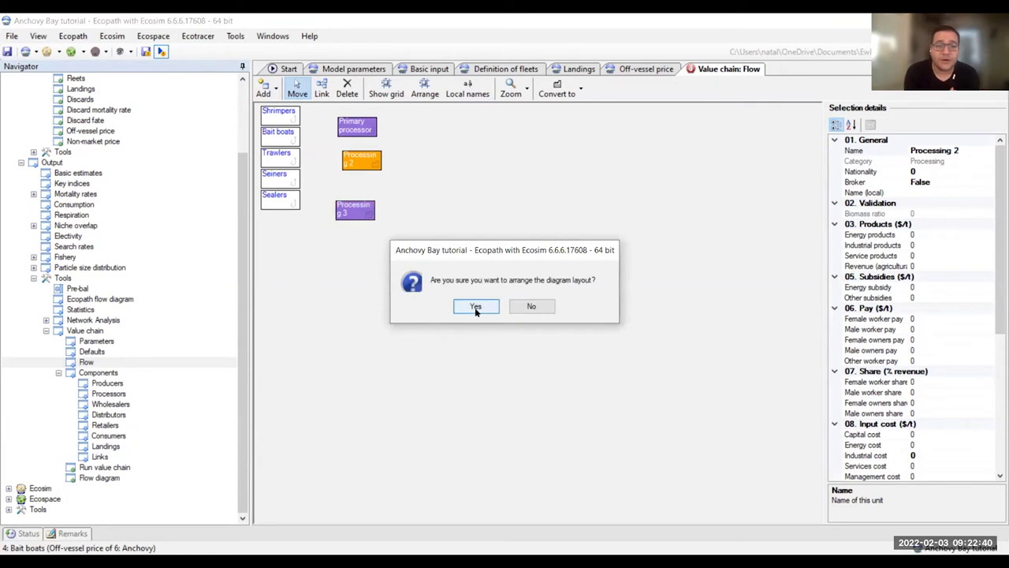
left_click(475, 307)
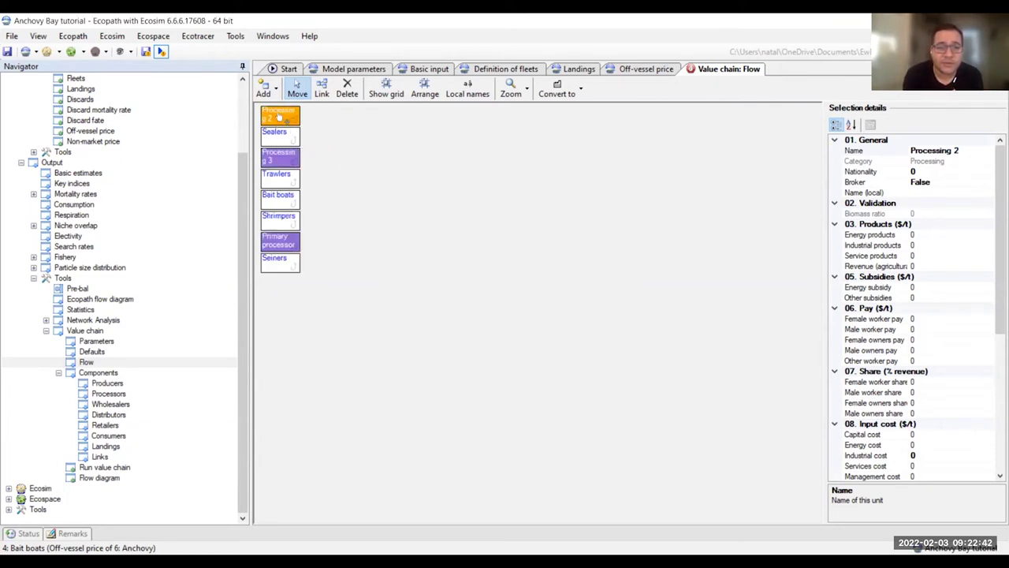
Step: Move Processing 2, Processing 3 and the Primary processor out of the fleet producers' column into a separate column beside it
left_click_drag(278, 116, 387, 144)
left_click_drag(280, 157, 422, 178)
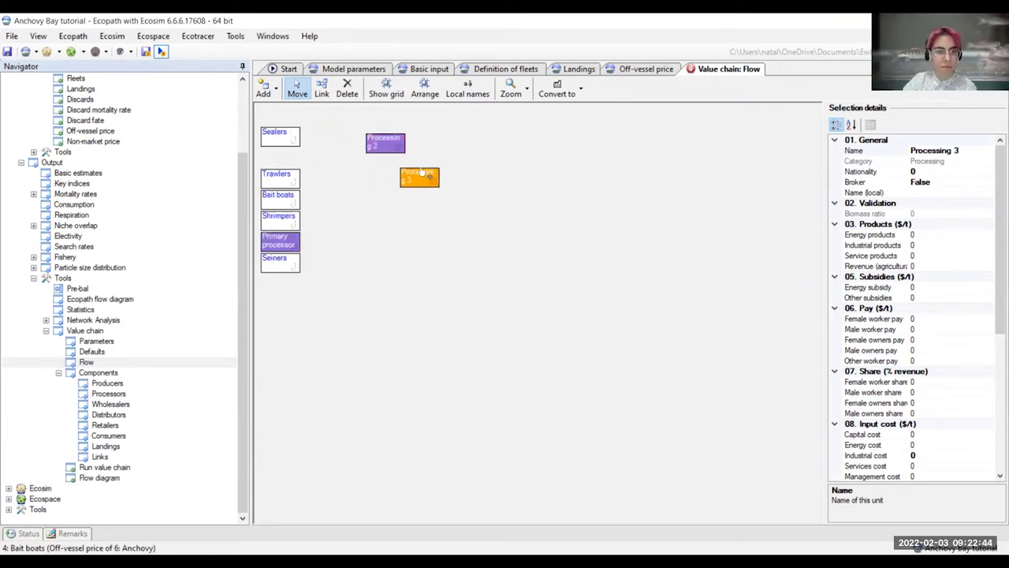
left_click_drag(277, 242, 408, 231)
mouse_move(387, 143)
left_mouse_down()
mouse_move(409, 130)
mouse_move(381, 139)
left_mouse_up()
left_click_drag(415, 172, 376, 175)
left_click_drag(405, 222, 372, 226)
left_click(279, 140)
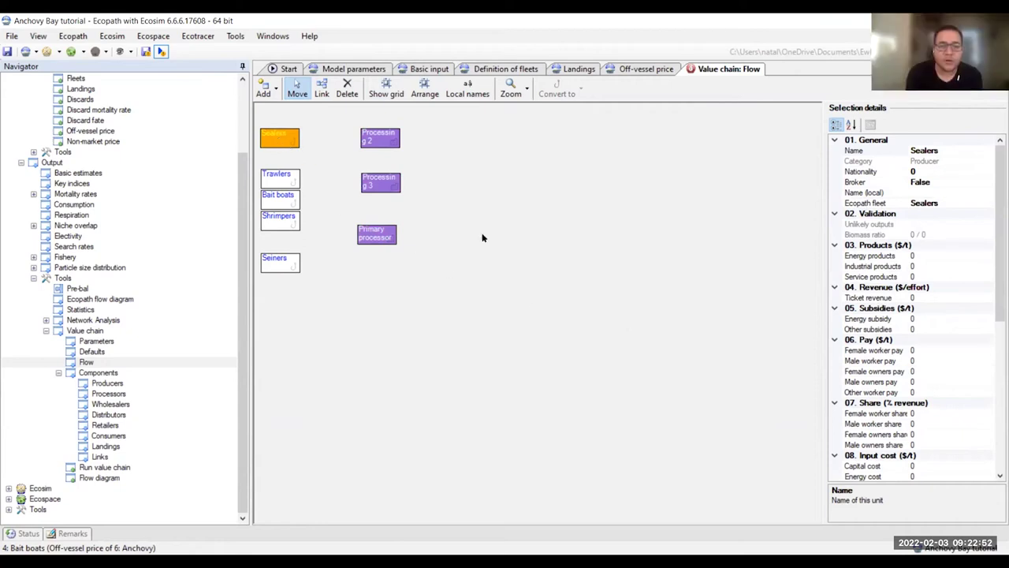
left_click(313, 179)
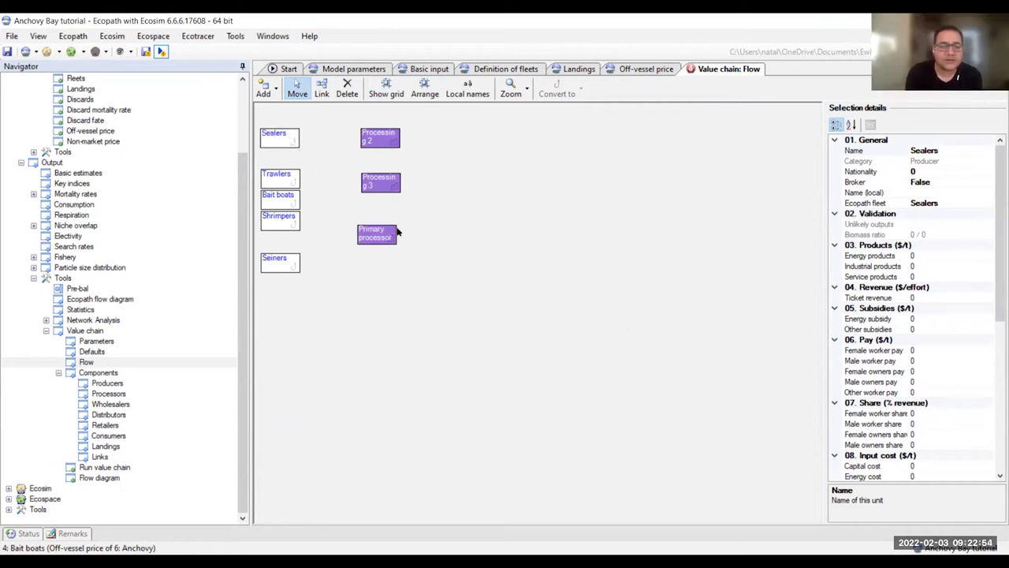
left_click_drag(395, 231, 405, 213)
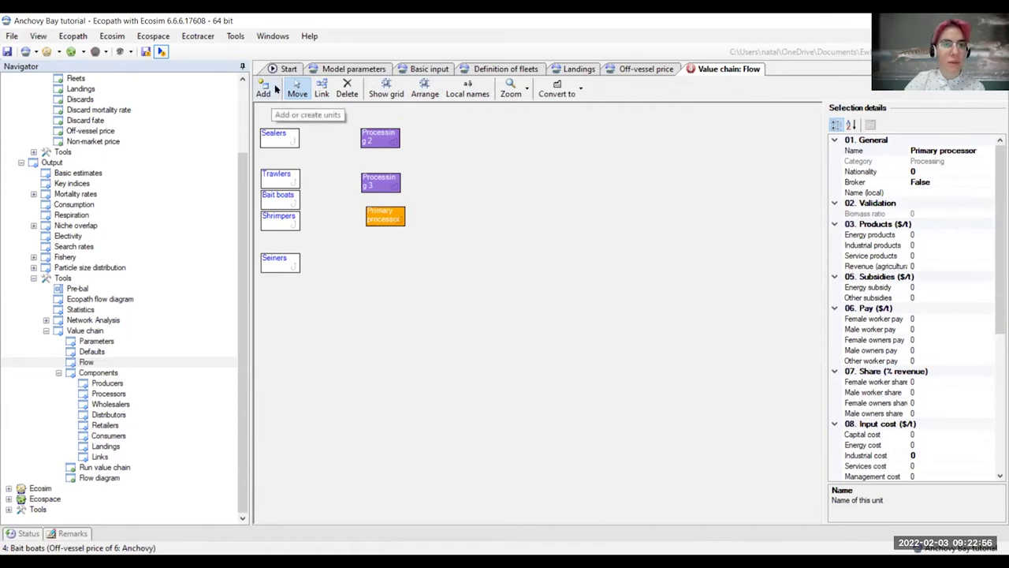
Step: Add one more processing unit and place it below the Primary processor in the processing column
left_click(276, 89)
left_click(305, 141)
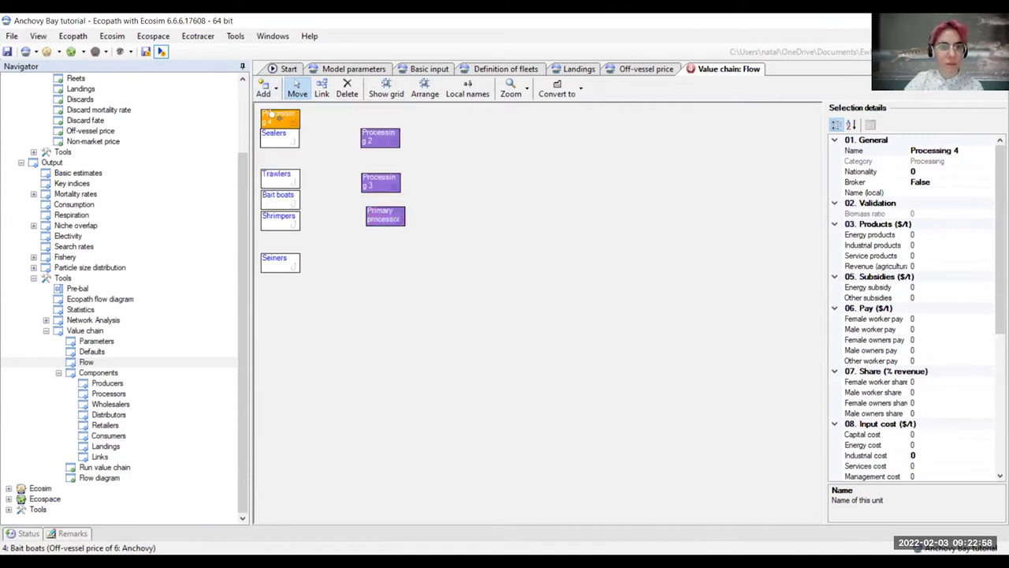
left_click_drag(272, 115, 382, 251)
Step: Space out the five fleet producers in their column, in the order Sealers, Trawlers, Bait boats, Shrimpers and Seiners
left_click_drag(279, 136, 281, 124)
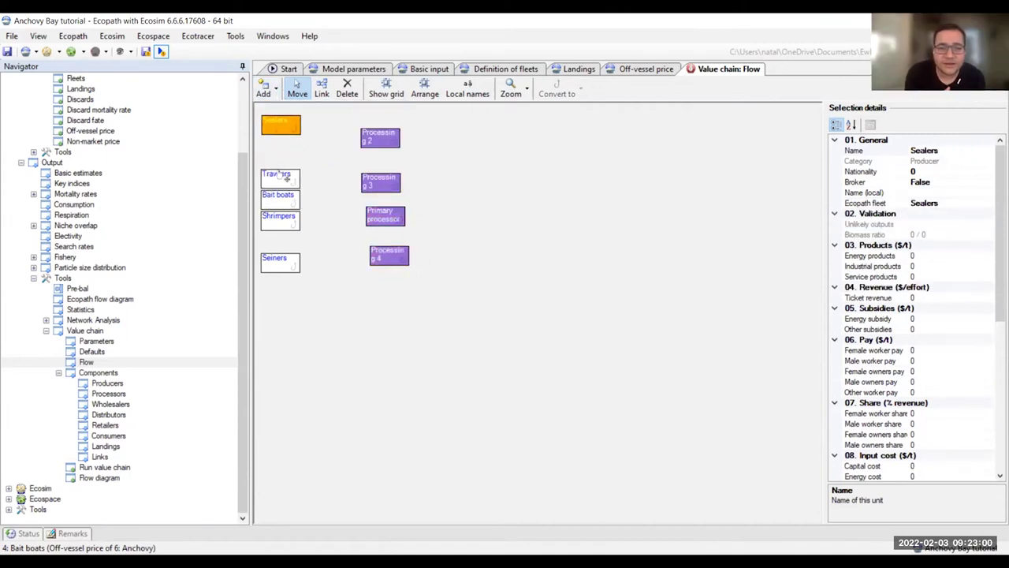
left_click_drag(286, 178, 287, 156)
mouse_move(282, 199)
left_mouse_down()
mouse_move(281, 181)
mouse_move(279, 201)
left_mouse_up()
left_click(279, 211)
left_click_drag(276, 267, 276, 249)
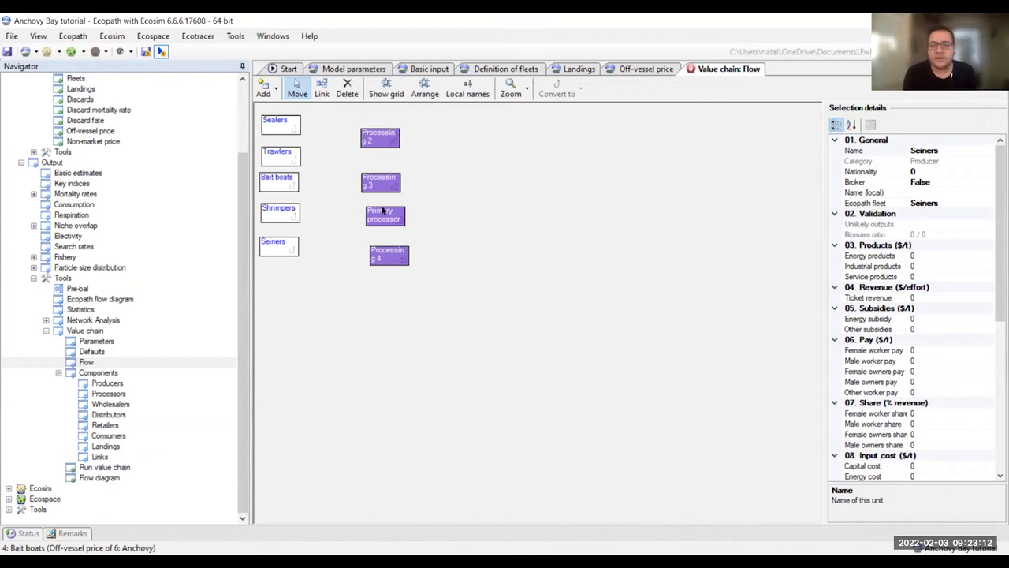
Step: Rename the Processing 2 unit as Cannery
left_click(377, 139)
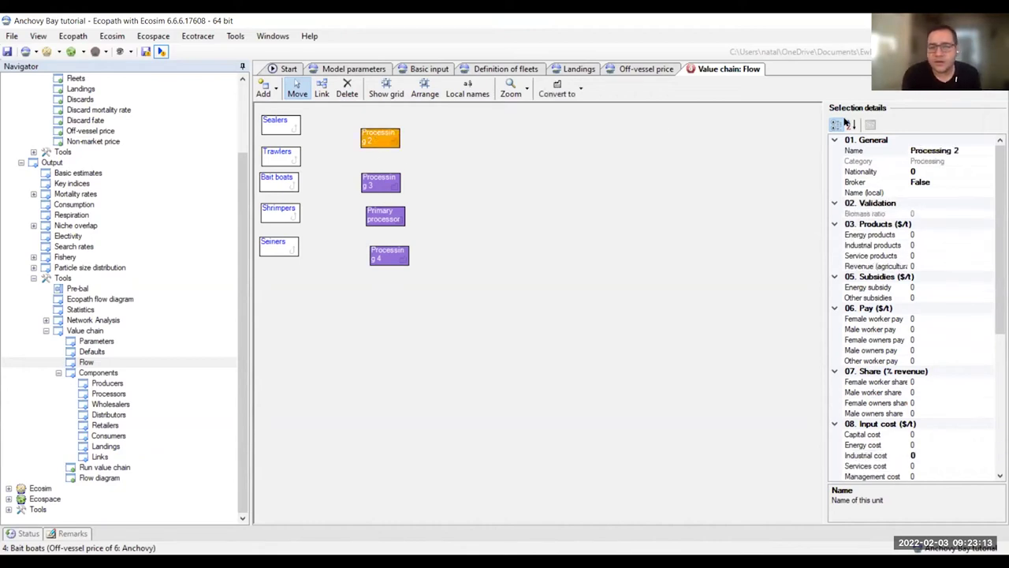
left_click(957, 150)
type("Cannery")
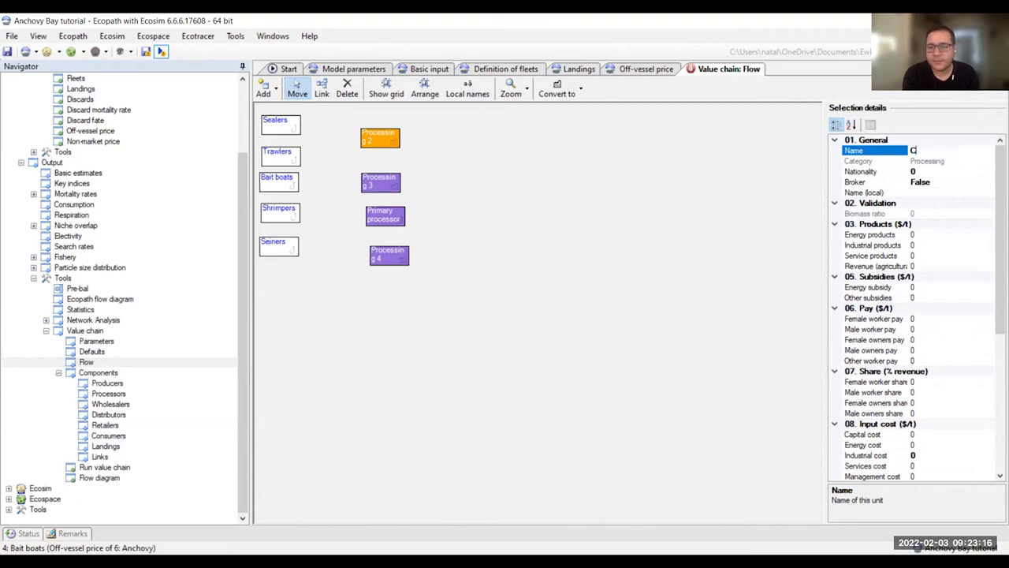
left_click(555, 225)
Step: Reorder the processing column with the Primary processor first and Cannery second, and rename Processing 3 as Freezing plant
left_click(386, 219)
left_click_drag(386, 219, 363, 200)
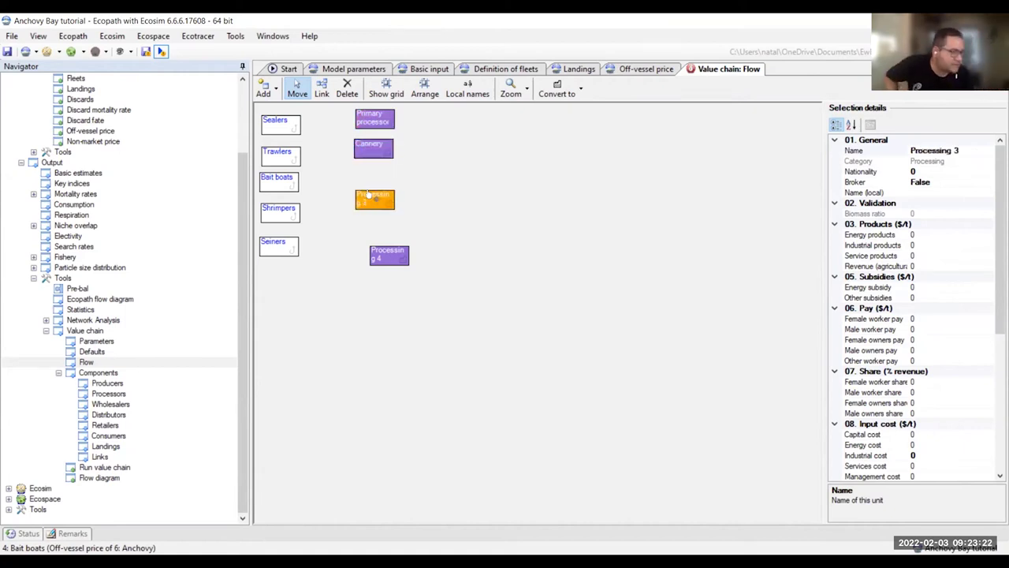
left_click(927, 150)
left_click(929, 150)
type("Fr")
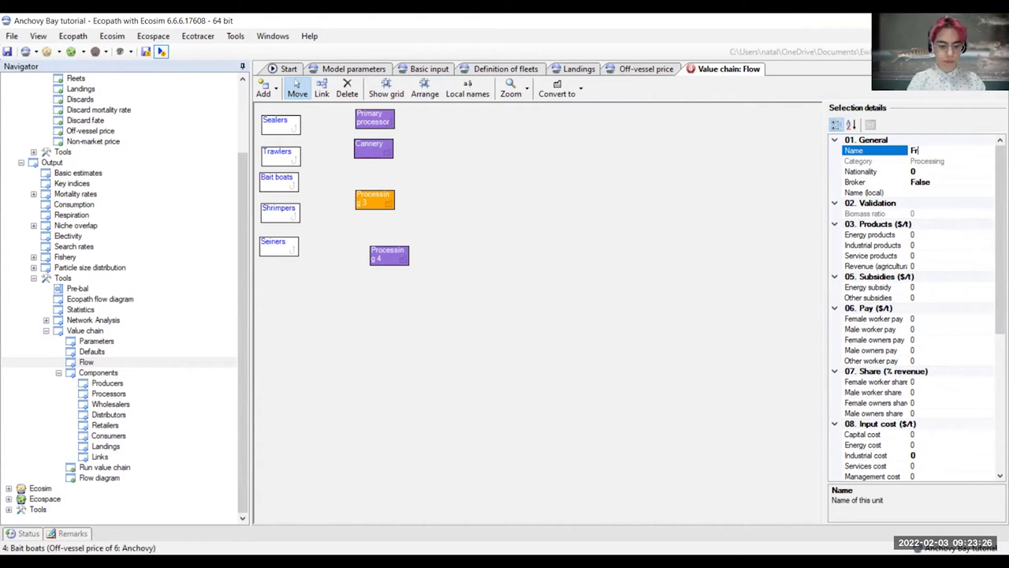
type("eezing plant")
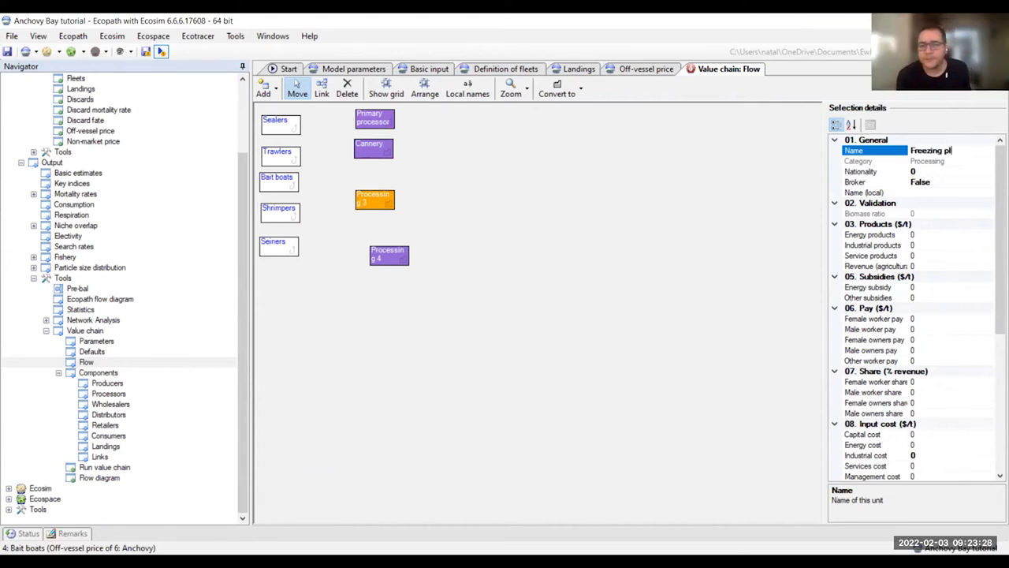
left_click(536, 179)
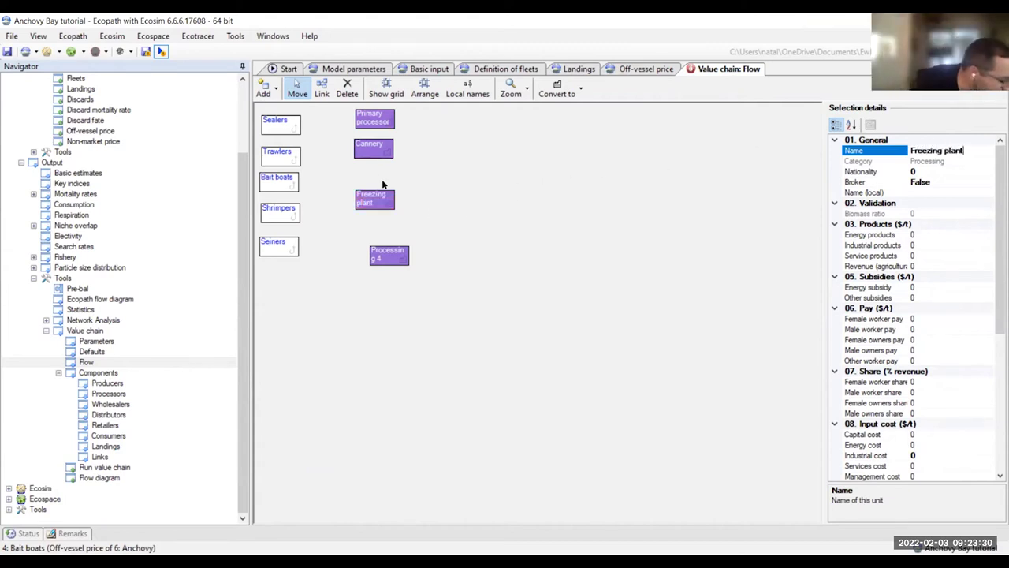
Step: Shift Cannery down closer to Freezing plant, and rename the Processing 4 unit as ABC
left_click_drag(368, 149, 374, 168)
left_click(378, 255)
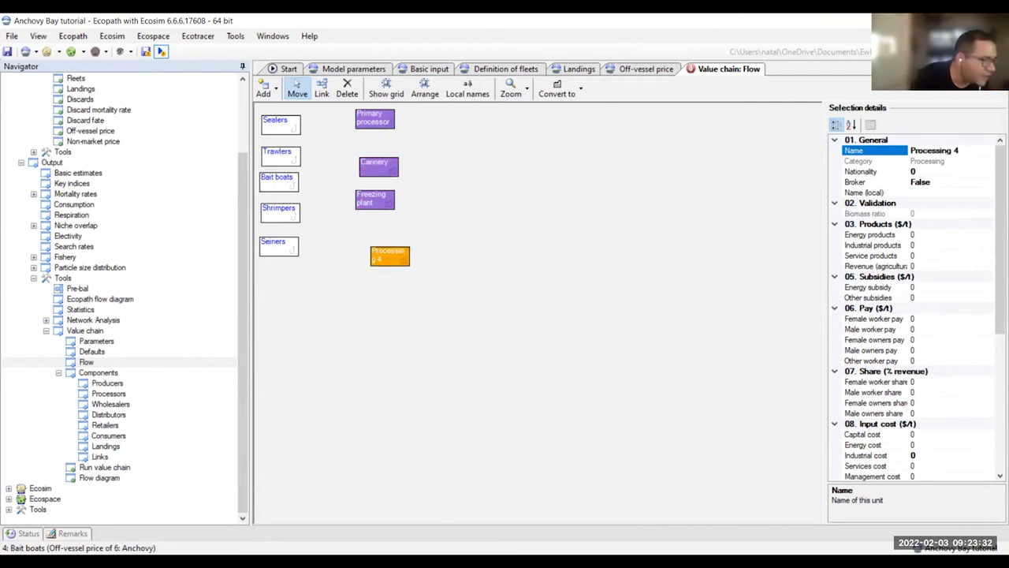
left_click(913, 150)
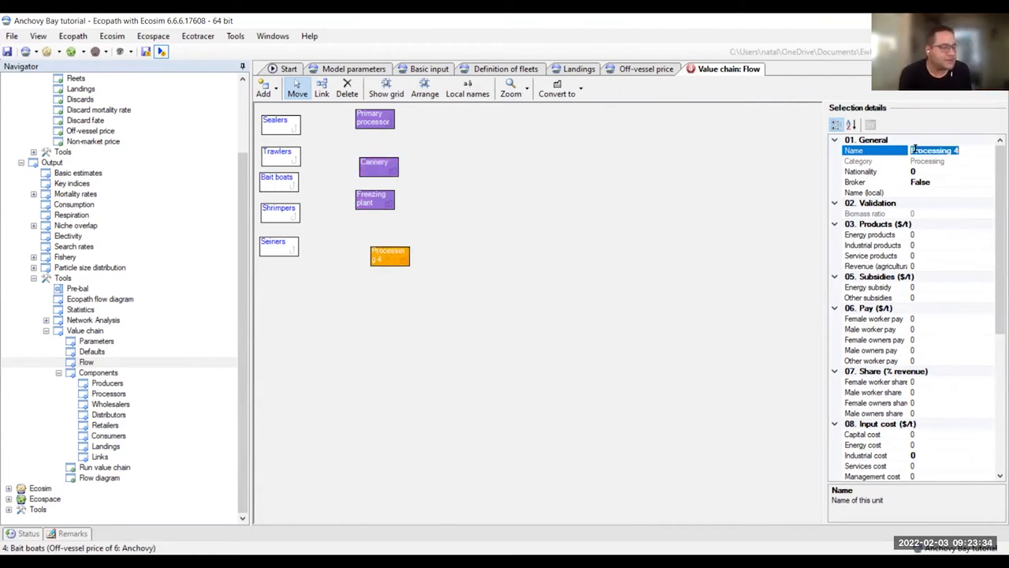
type("ABC")
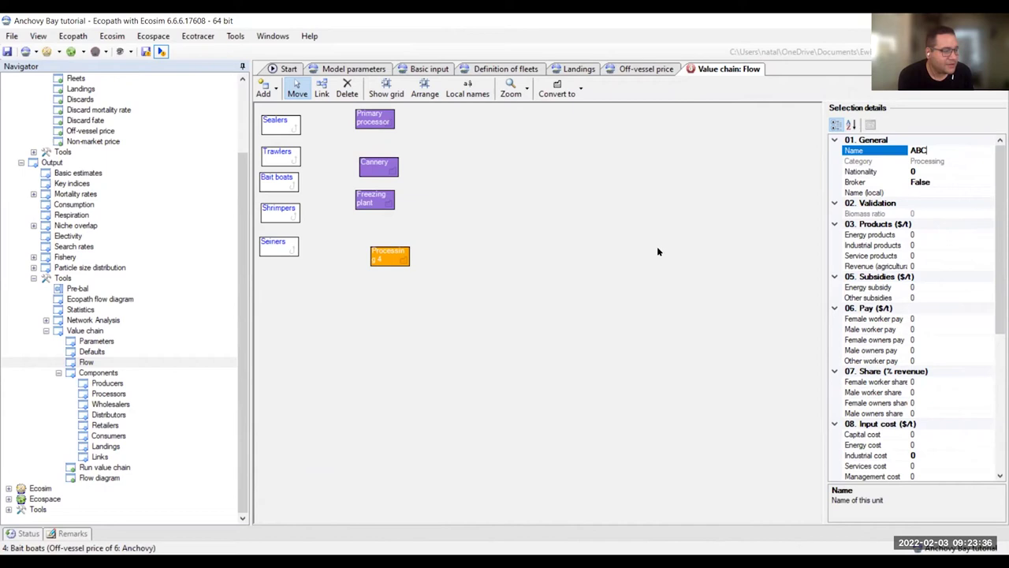
key("Return")
Step: Align Primary processor, Cannery, Freezing plant and ABC in one evenly spaced column beside the fleet producers
left_click_drag(387, 248, 370, 237)
left_click_drag(379, 169, 372, 164)
left_click_drag(361, 198, 358, 194)
left_click_drag(372, 126, 365, 134)
left_click(514, 209)
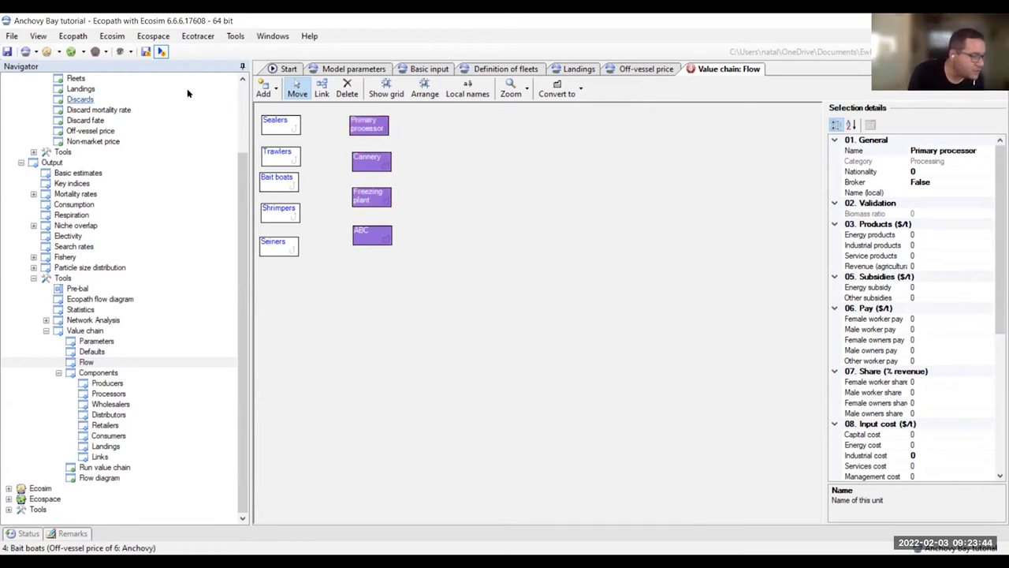
Step: Add three new distribution units to the value chain flow
left_click(274, 90)
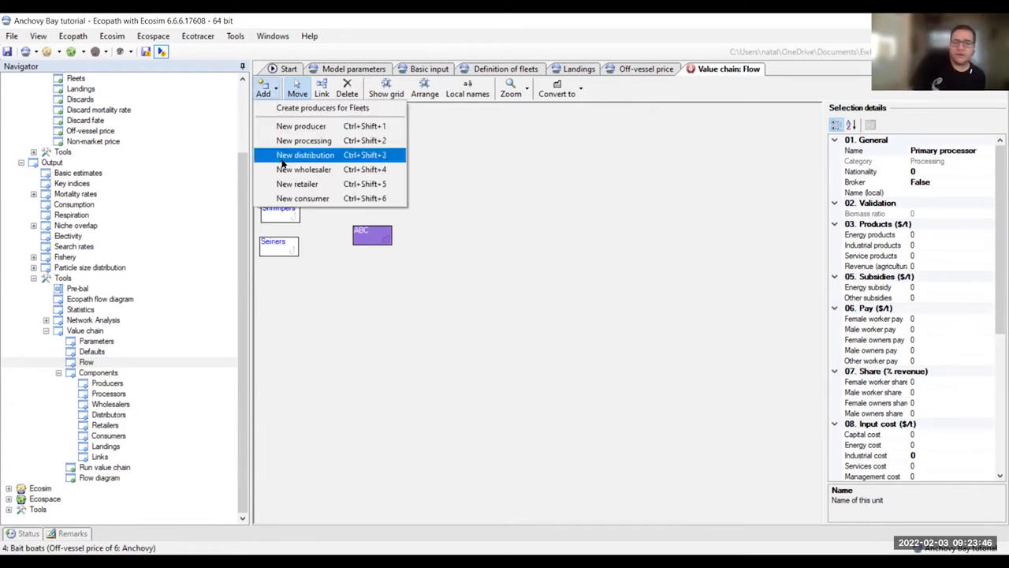
left_click(273, 86)
left_click(305, 154)
left_click(275, 86)
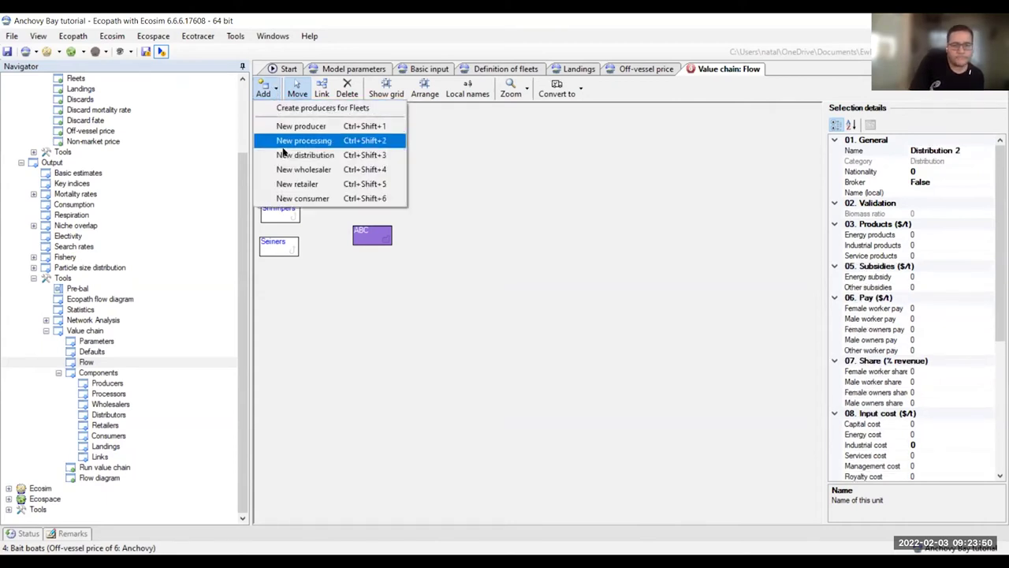
left_click(305, 153)
Step: Place the distribution units in a column beyond the processing units, with Distribution 3 first, Distribution 2 second and Distribution 1 last
left_click_drag(279, 139, 521, 156)
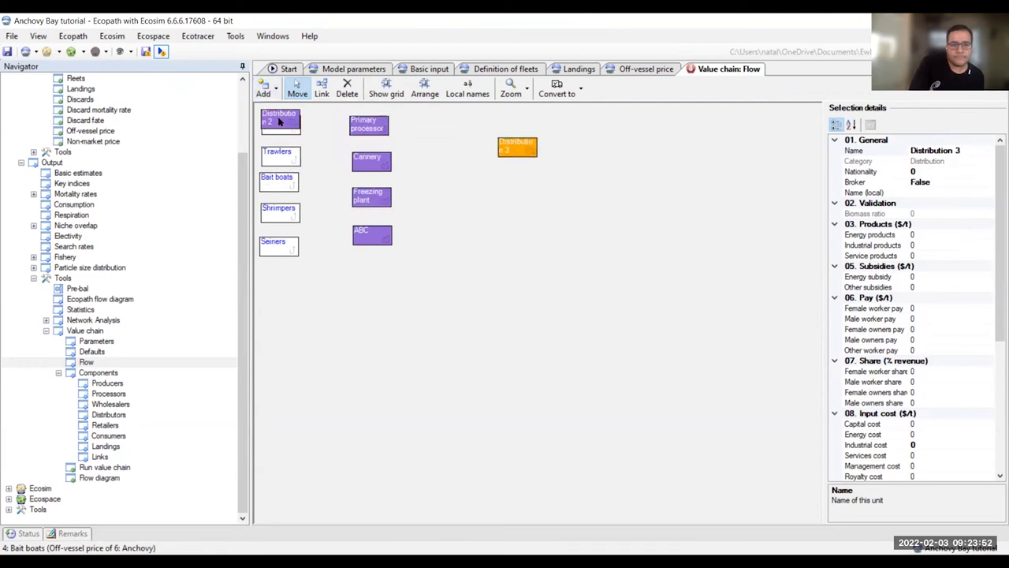
left_click_drag(281, 123, 490, 183)
left_click_drag(268, 113, 482, 215)
left_click_drag(507, 149, 471, 144)
left_click_drag(494, 184, 478, 183)
left_click_drag(495, 223, 478, 223)
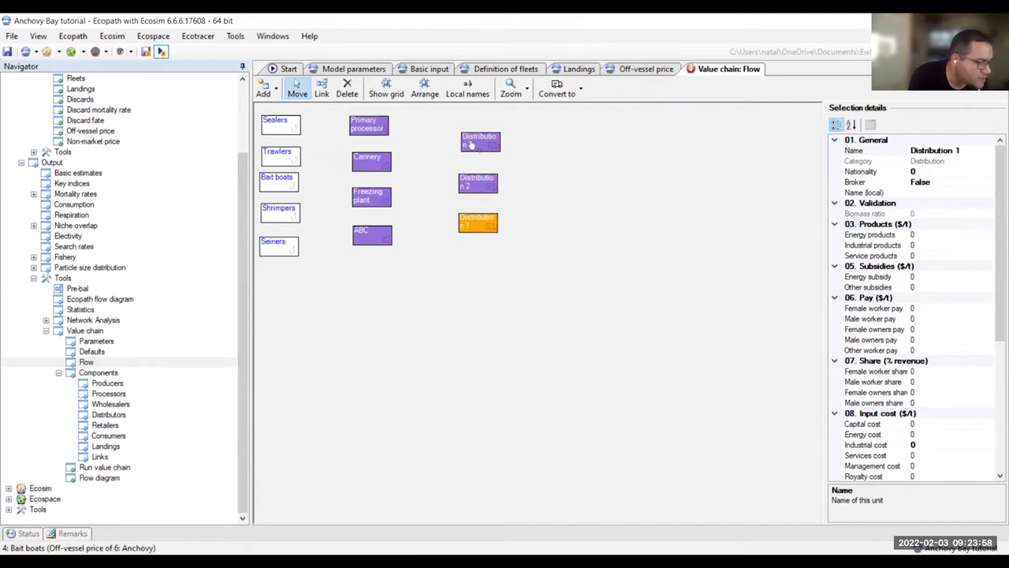
Step: Rename the Distribution 3 unit as Coolers
left_click(471, 145)
left_click(944, 151)
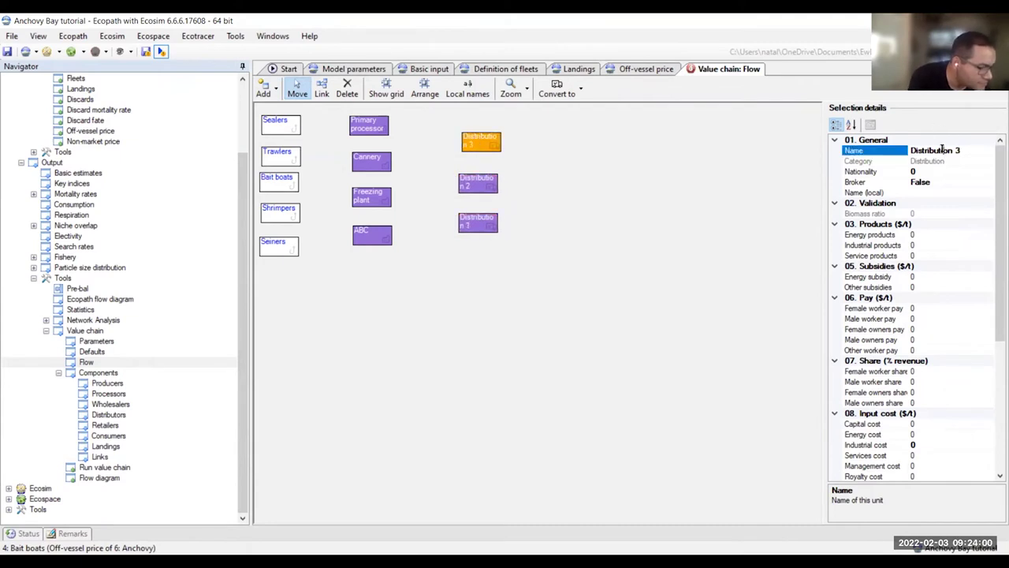
left_click(943, 149)
type("Co")
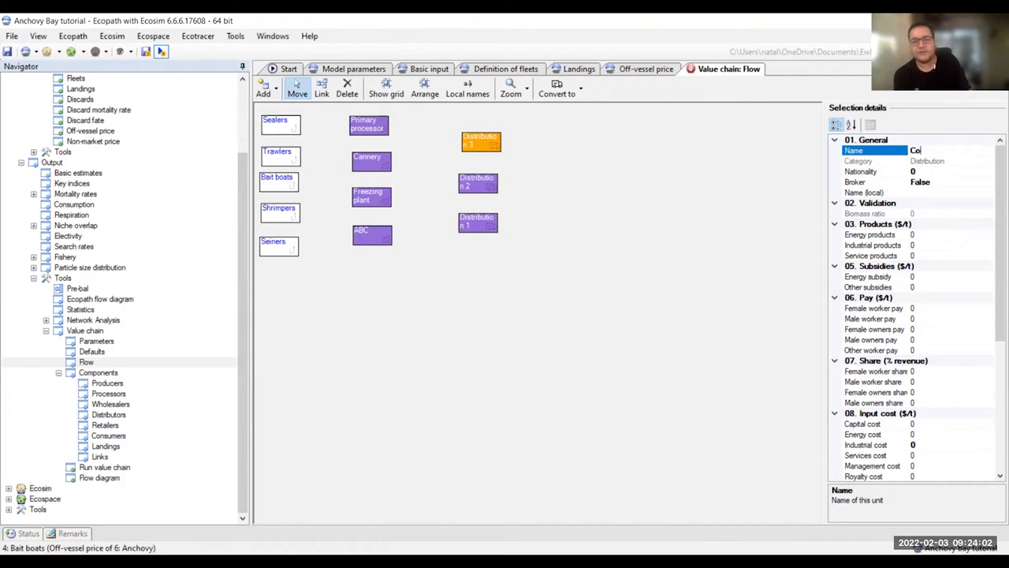
type("ole")
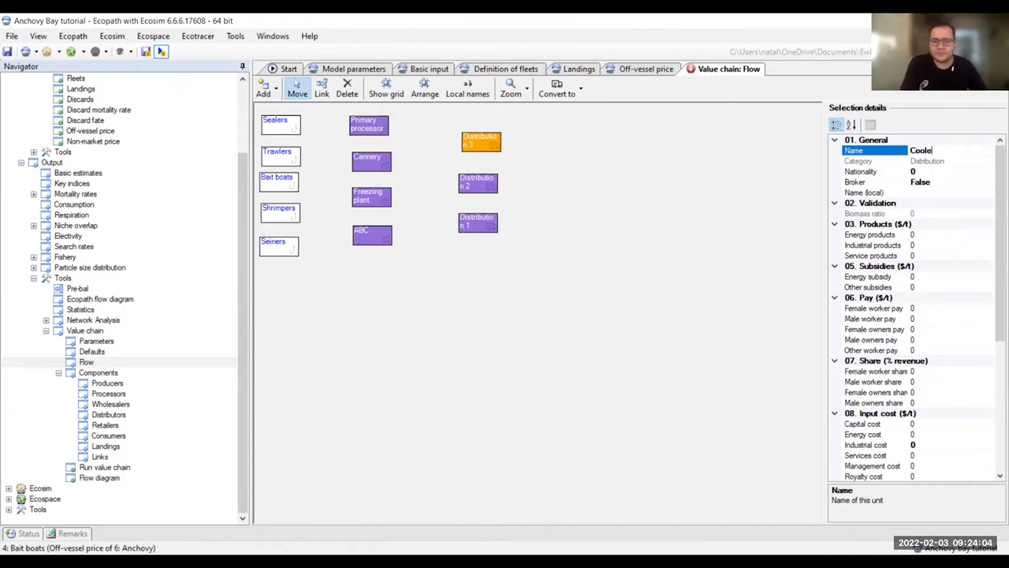
type("rs")
key("Return")
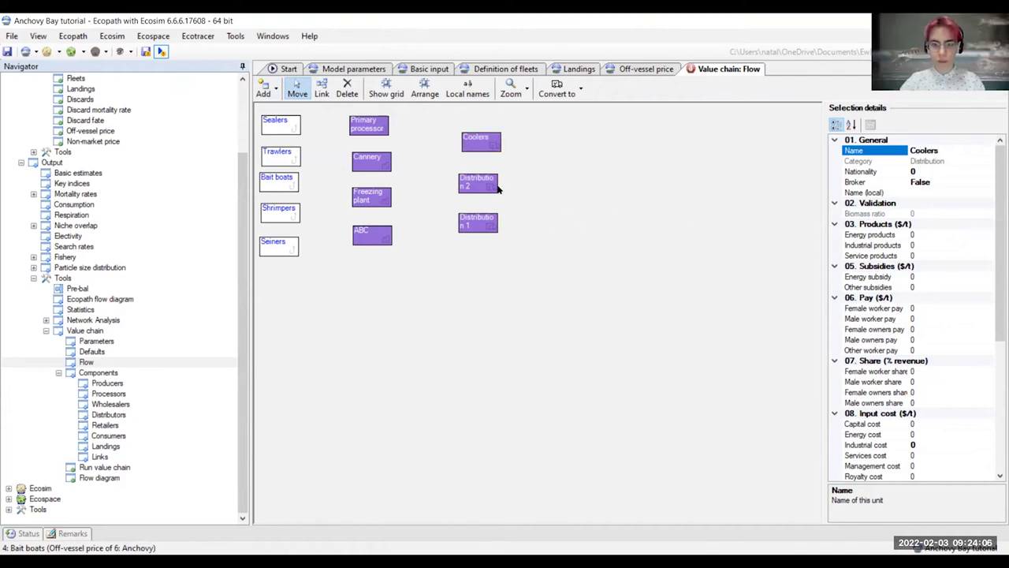
Step: Rename the Distribution 2 unit as trucks
left_click(477, 183)
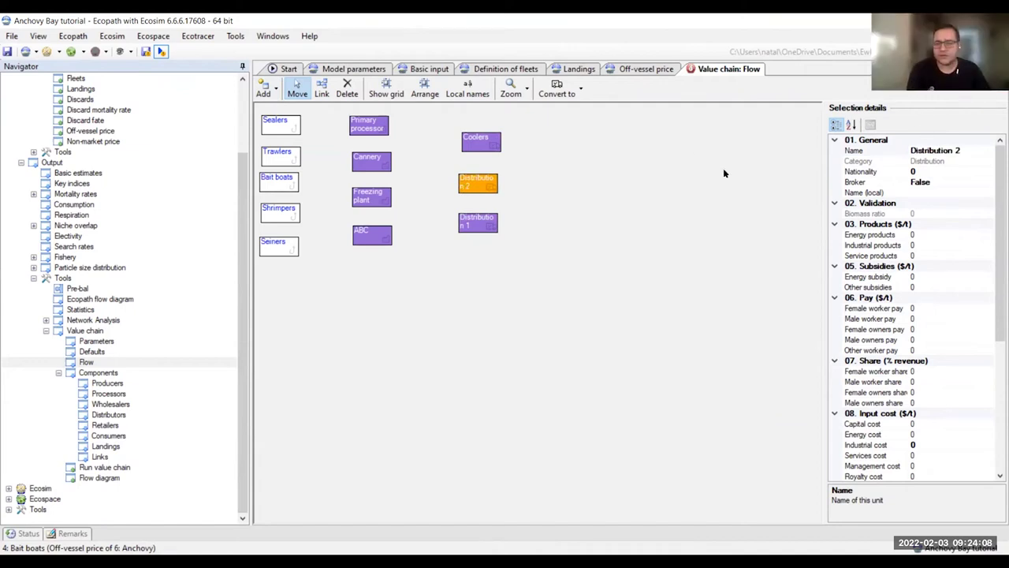
left_click(942, 148)
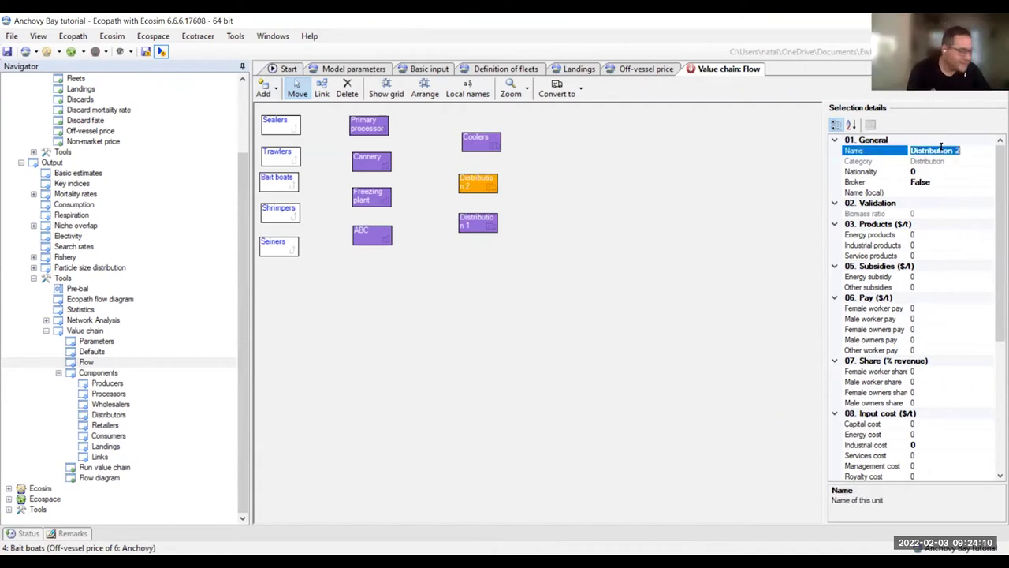
type("tru")
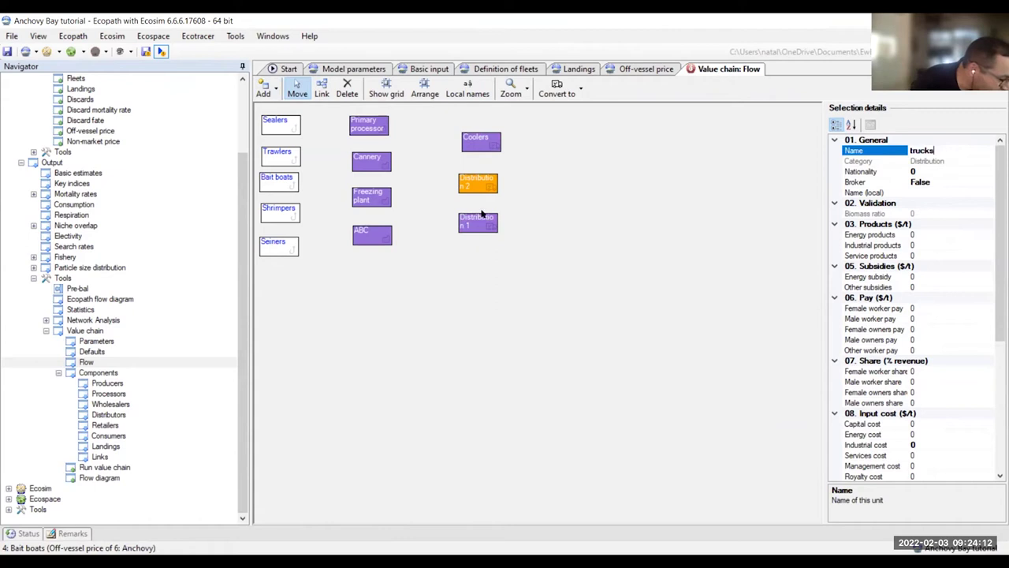
type("cks")
Step: Rename the Distribution 1 unit as Frost trucks, and nudge Coolers into line with the trucks unit
left_click(483, 215)
left_click(941, 150)
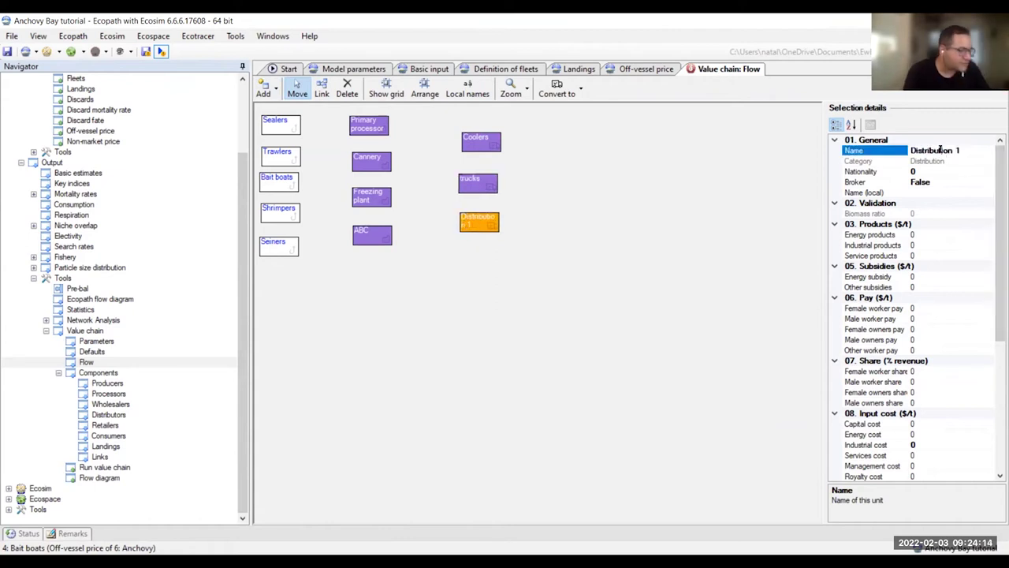
type("f")
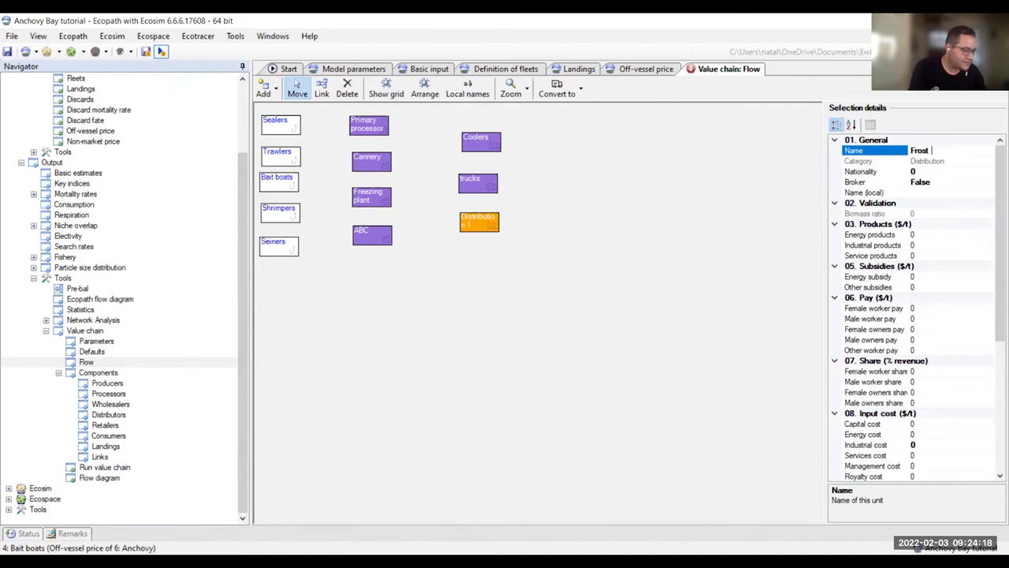
type("rost trucks")
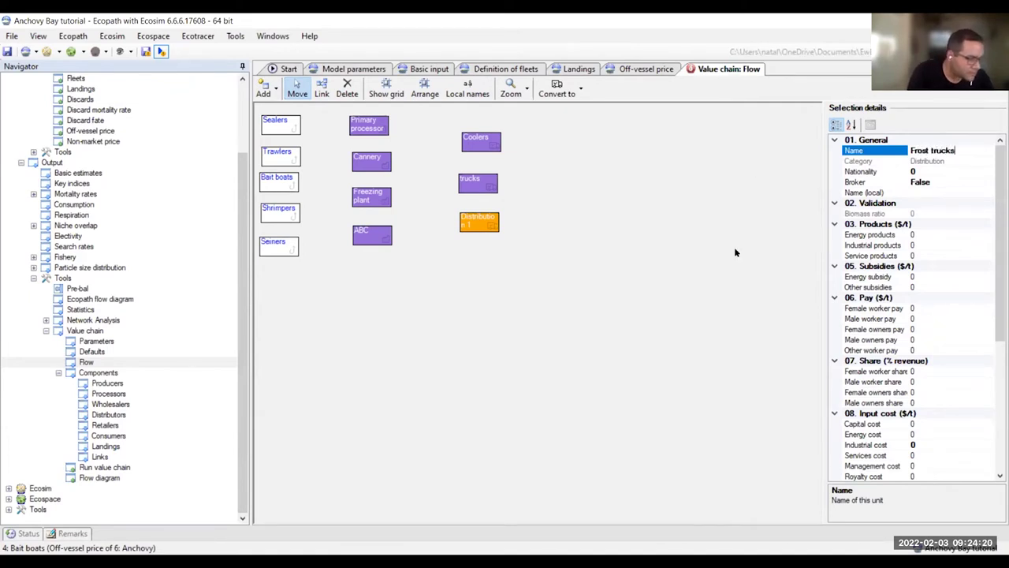
key("Return")
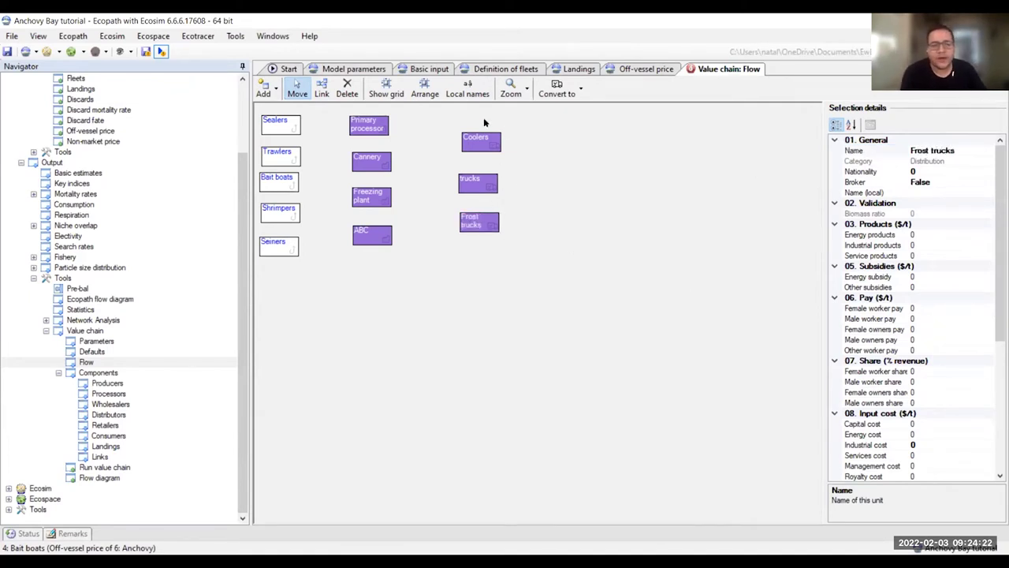
left_click_drag(476, 138, 473, 138)
left_click(611, 168)
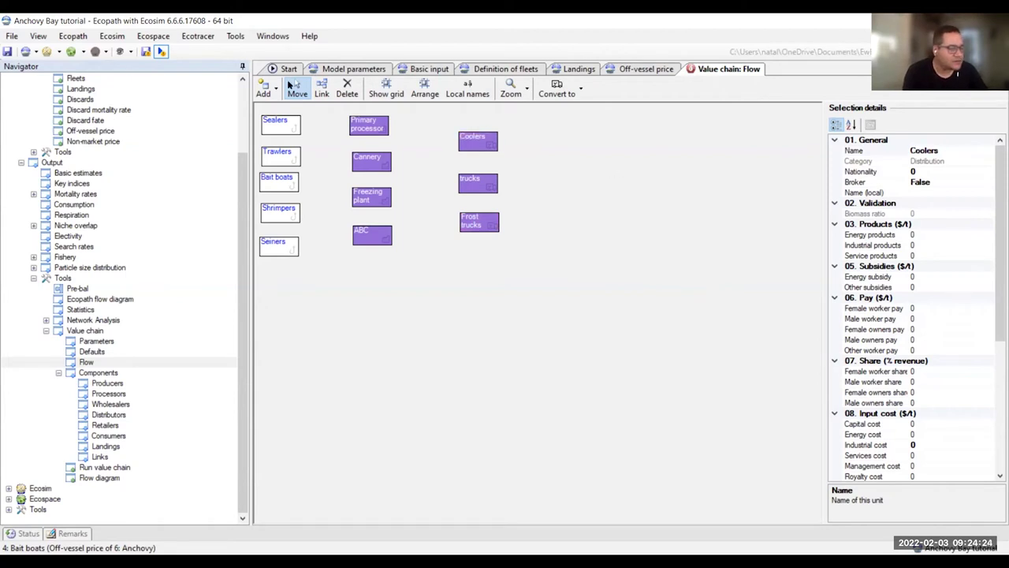
Step: Add two wholesaler units and place them in a column beyond the distribution units, with Wholesaler 2 above Wholesaler 1
left_click(275, 89)
left_click(278, 89)
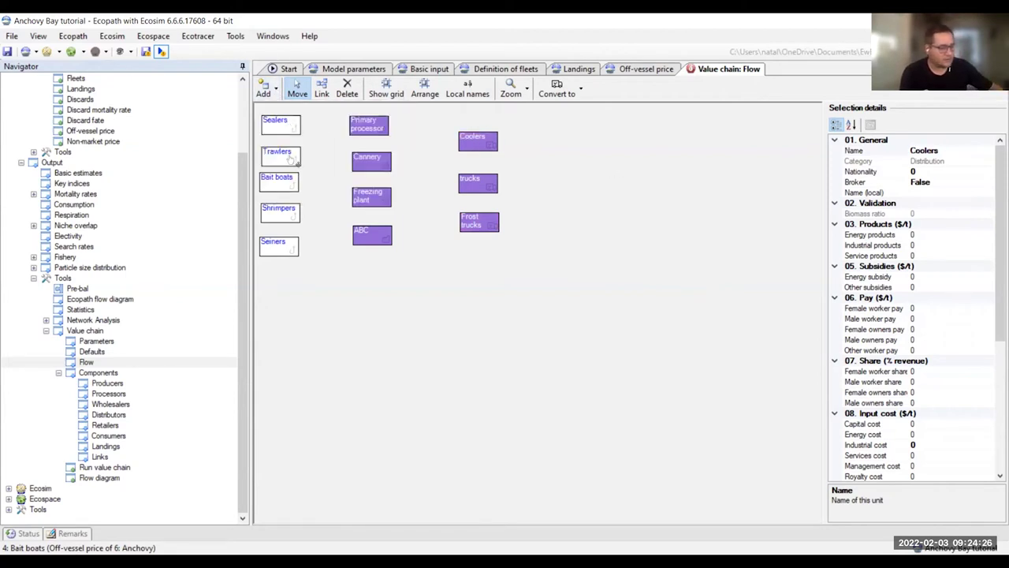
left_click(279, 89)
left_click(276, 89)
left_click(275, 89)
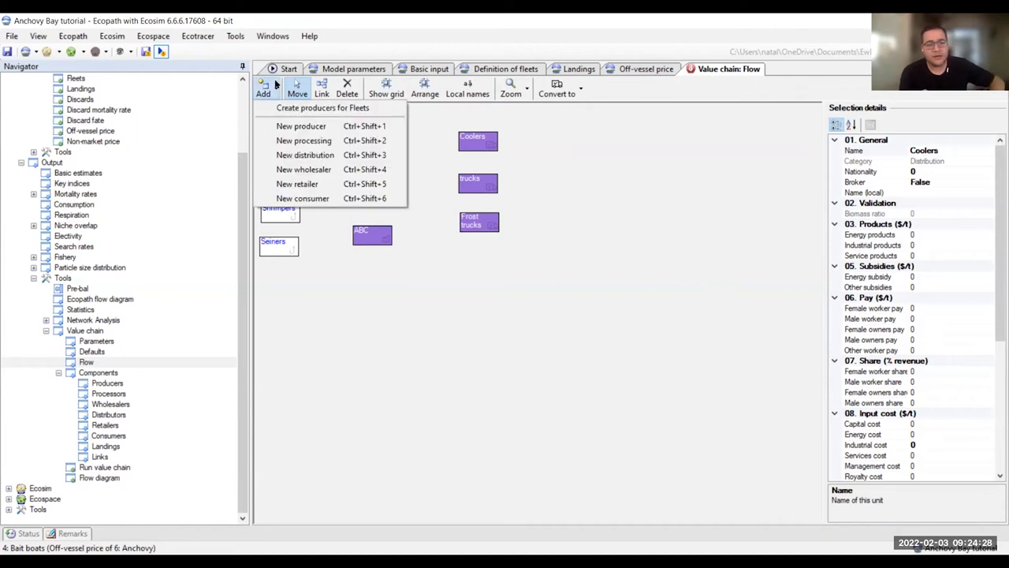
left_click(286, 170)
left_click(274, 89)
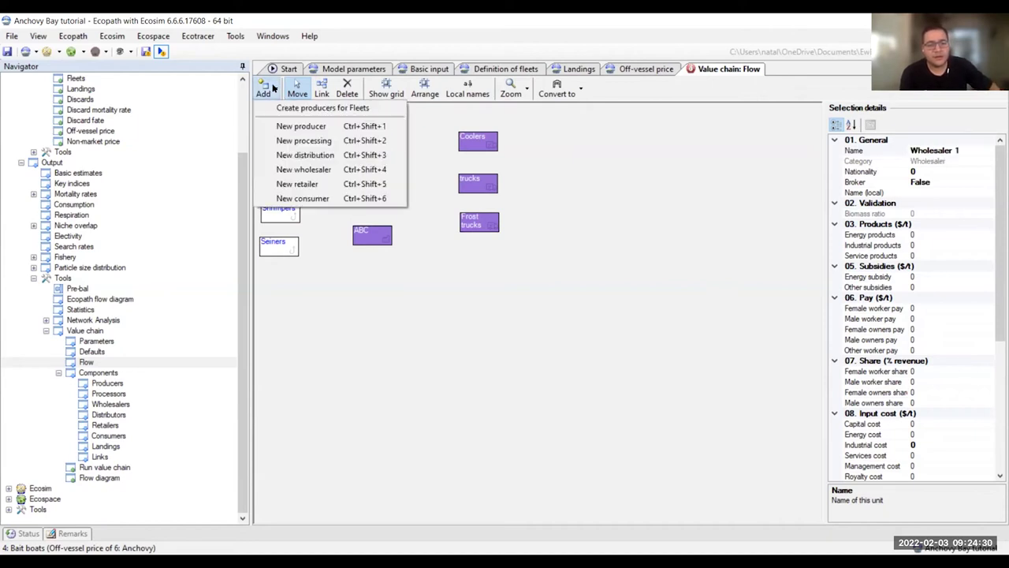
left_click(286, 169)
left_click_drag(276, 120, 558, 163)
left_click_drag(268, 122, 552, 211)
Step: Rename the Wholesaler 2 unit as Fresh fish
left_click(570, 159)
left_click(943, 149)
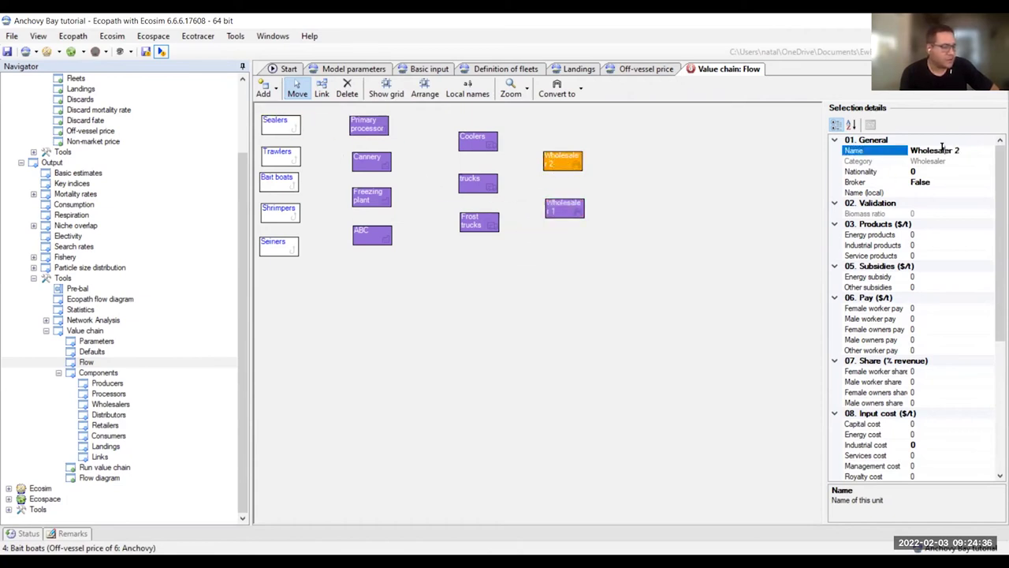
left_click(946, 148)
type("Fresh fihs")
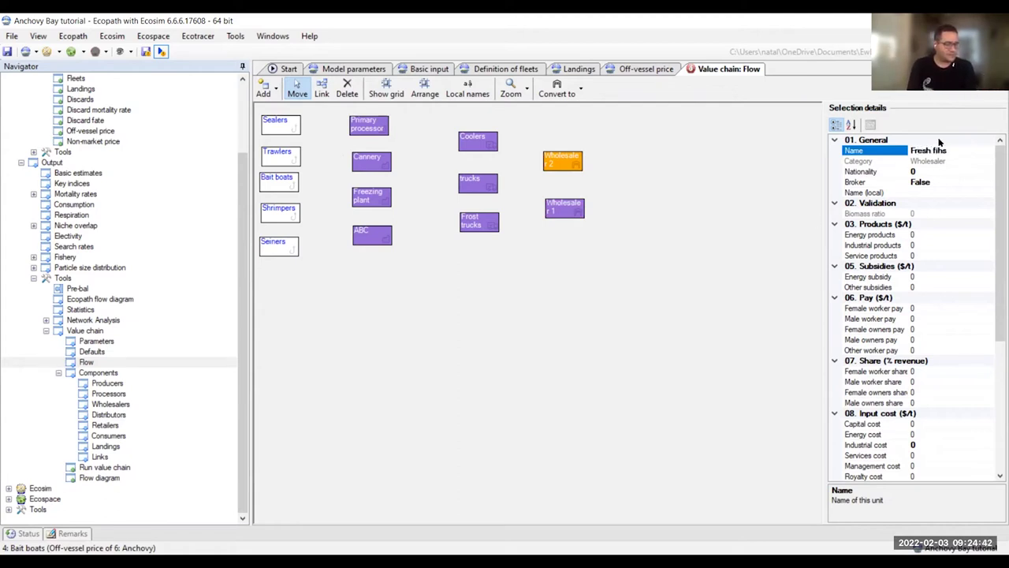
key("BackSpace")
key("BackSpace")
type("sh")
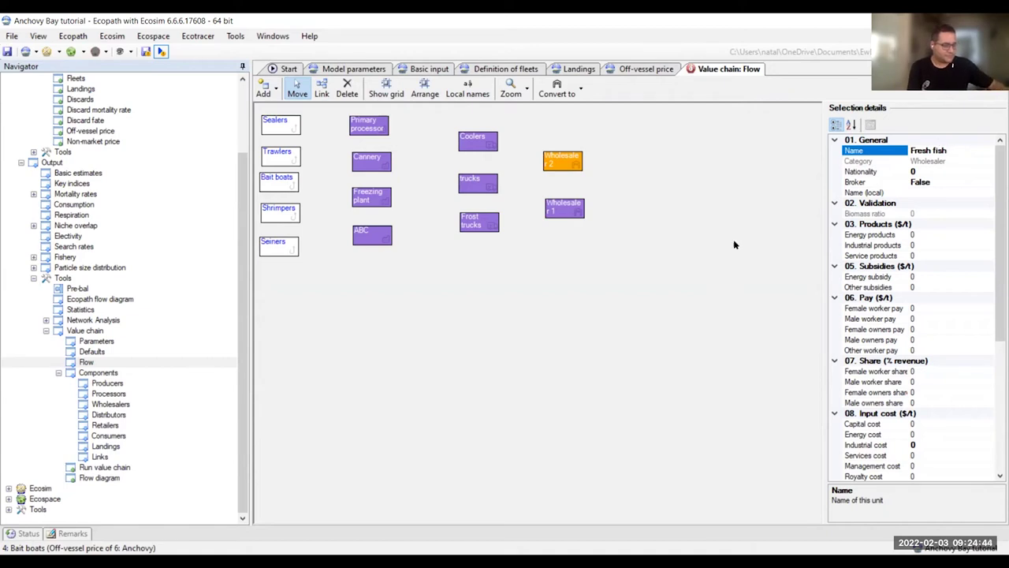
left_click(520, 238)
Step: Rename the Wholesaler 1 unit as Wharehouses
left_click(558, 210)
double_click(967, 150)
type("Wharehouses")
left_click(720, 262)
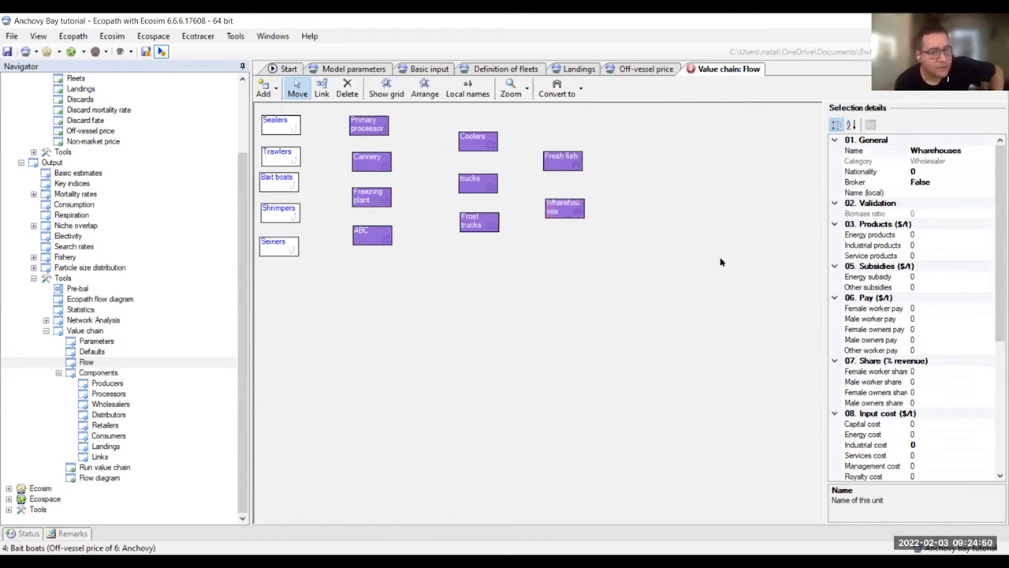
Step: Add three new retailer units to the value chain flow
left_click(268, 91)
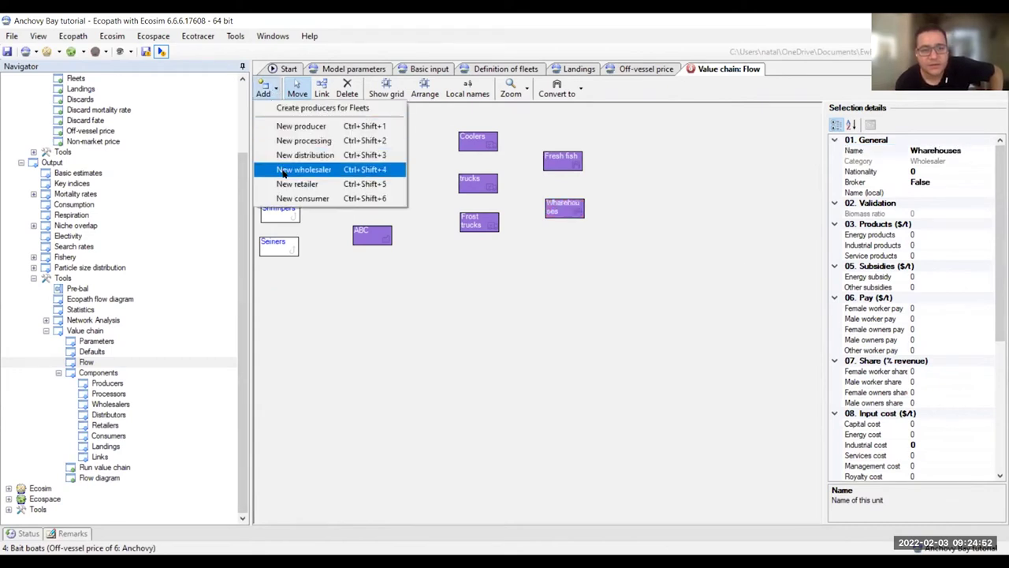
left_click(287, 183)
left_click(272, 91)
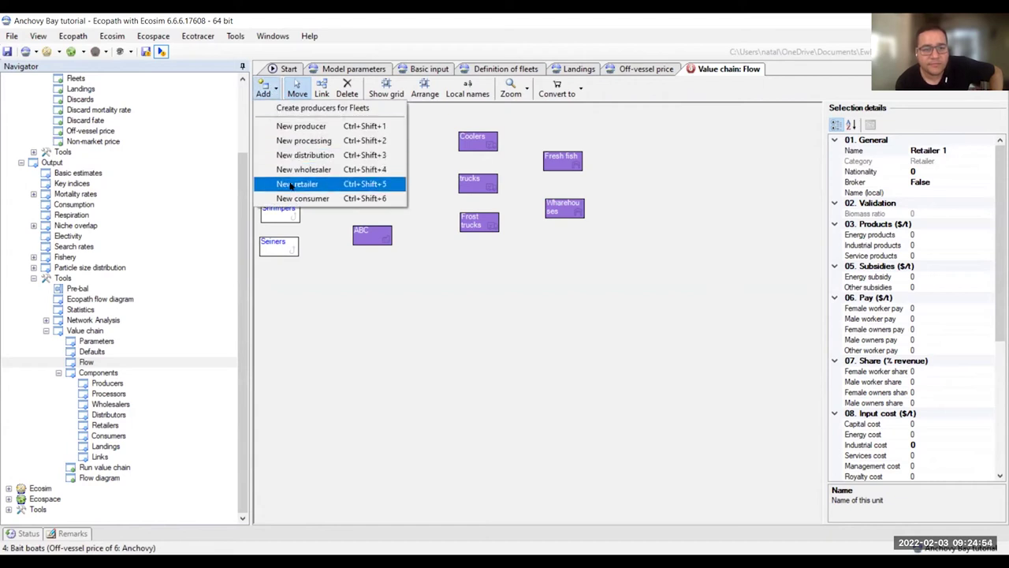
left_click(287, 183)
left_click(263, 91)
left_click(280, 184)
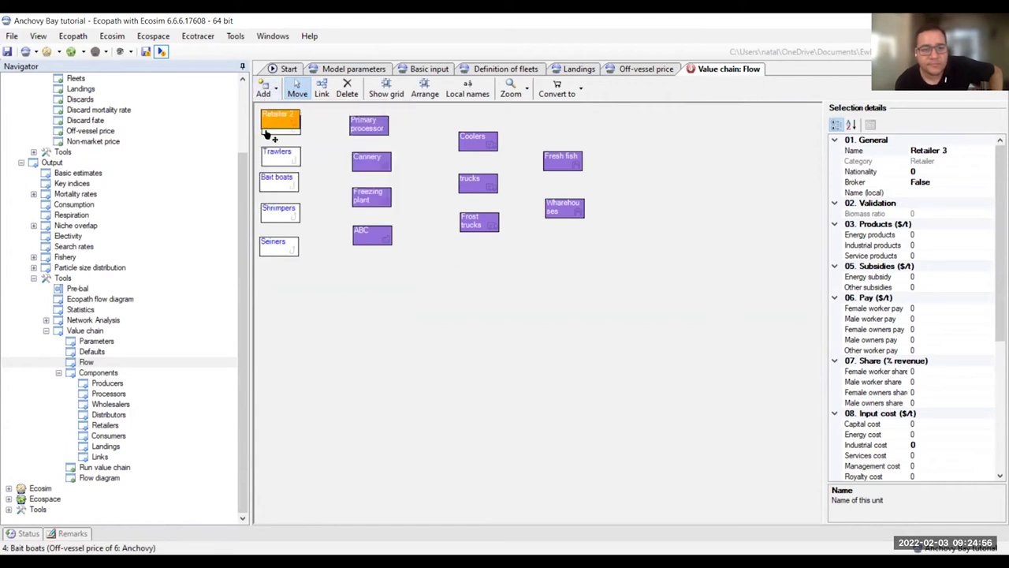
Step: Place the retailer units in a column beyond the wholesalers, with Retailer 3 first, Retailer 2 second and Retailer 1 last
left_click_drag(445, 120, 633, 134)
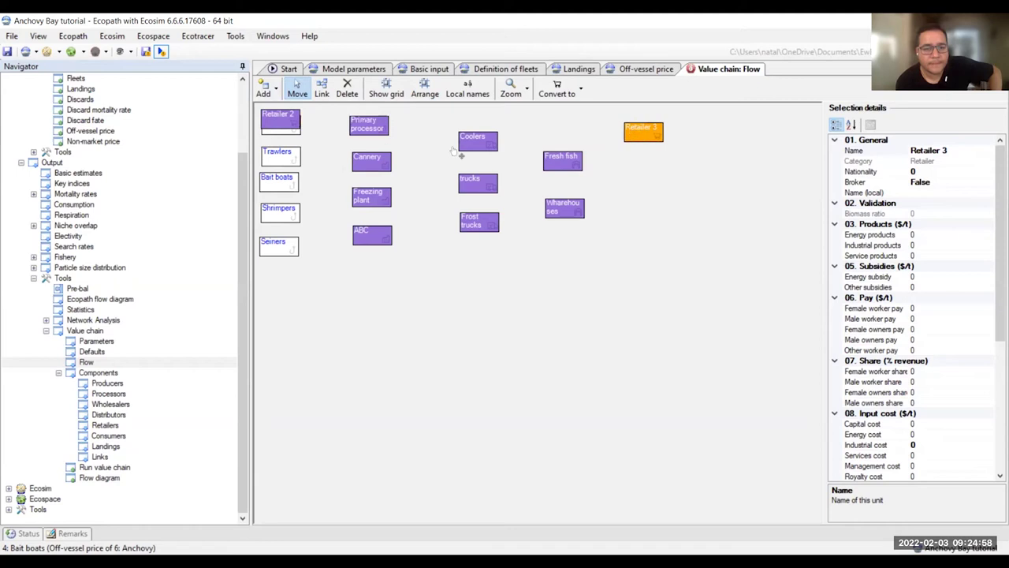
left_click_drag(281, 124, 591, 203)
left_click_drag(648, 187, 648, 183)
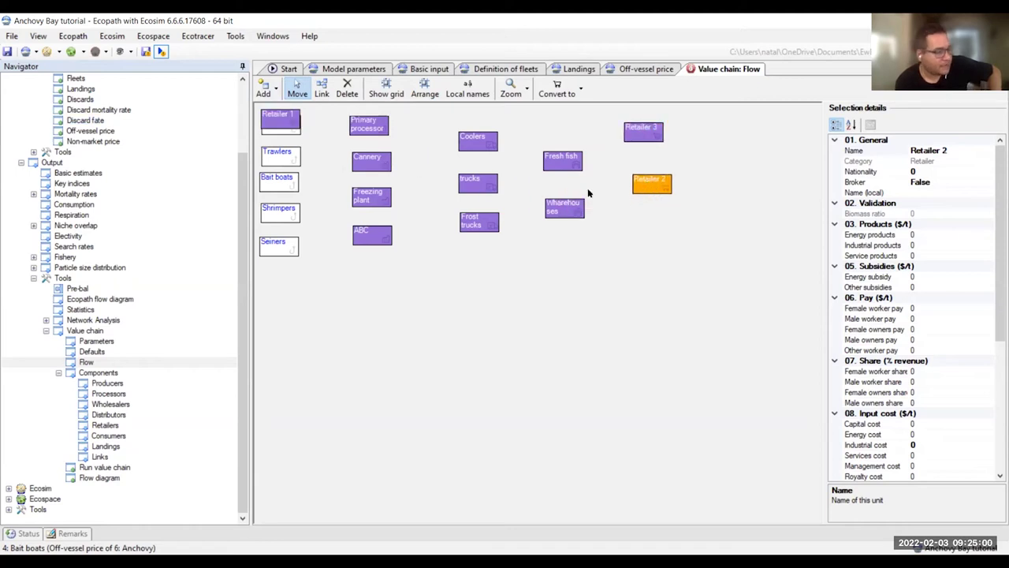
left_click_drag(683, 252, 642, 239)
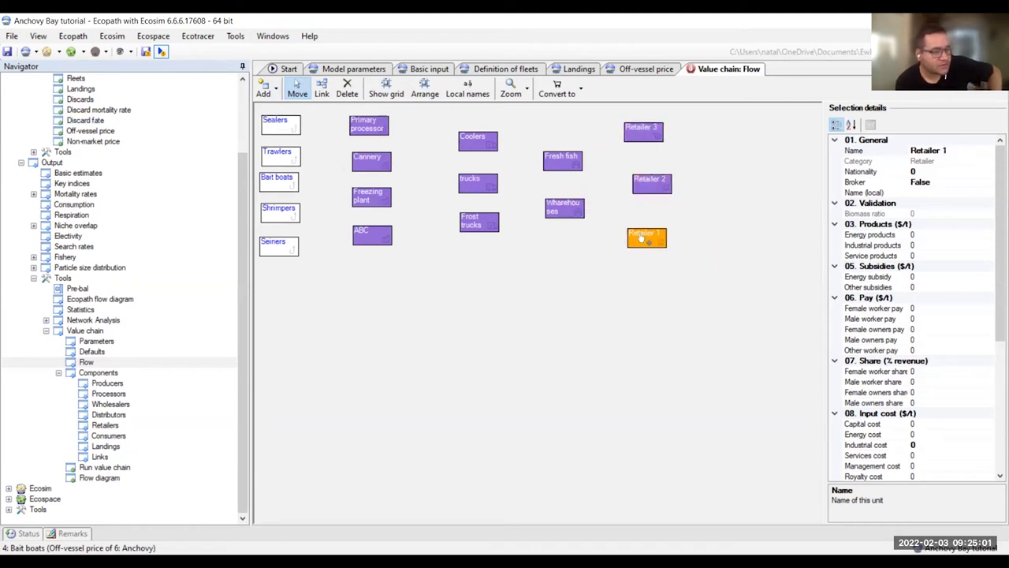
Step: Rename the Retailer 3 unit as Restaurant
left_click(640, 129)
left_click(963, 148)
double_click(962, 148)
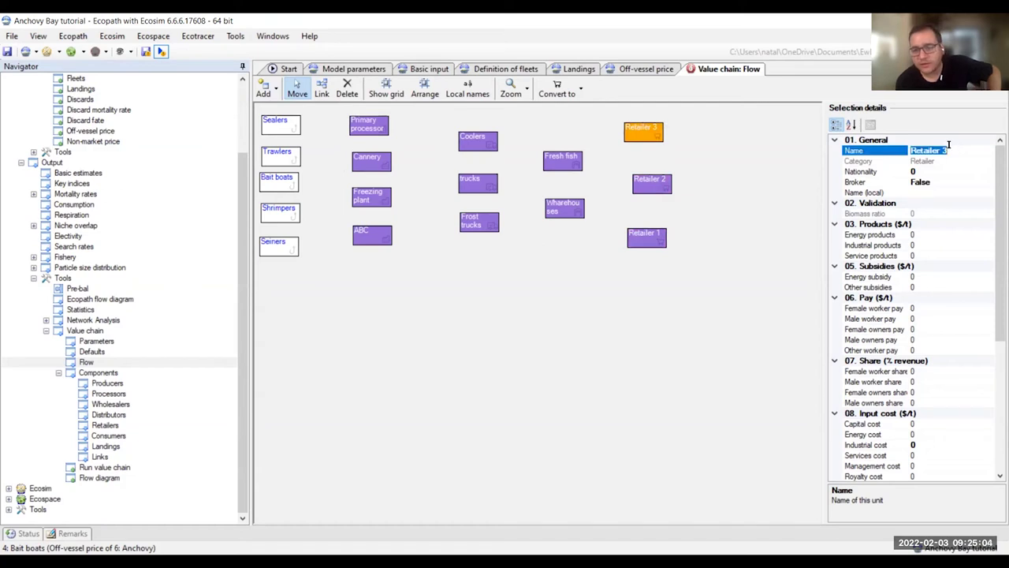
key("BackSpace")
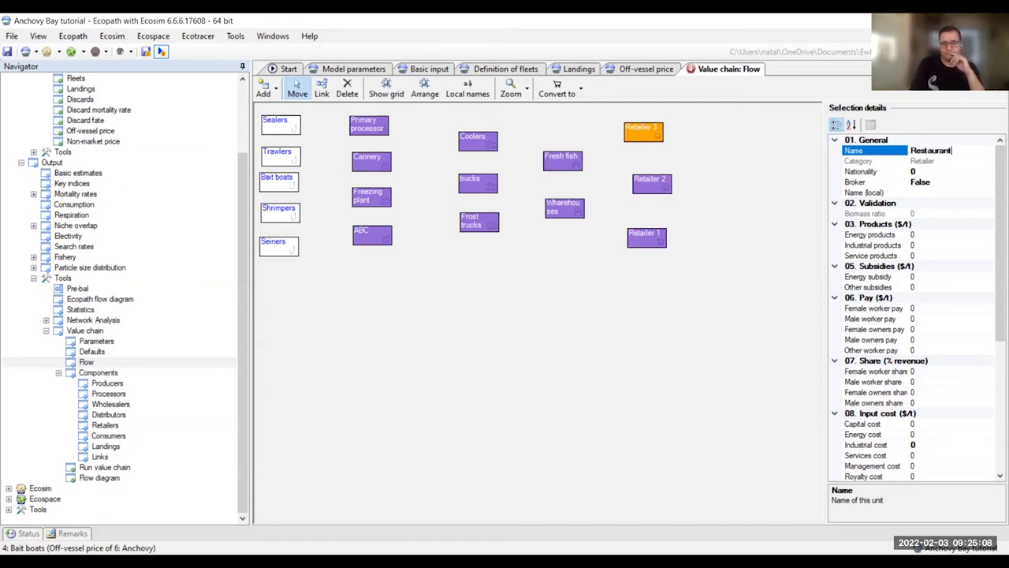
type("Restaurant")
Step: Rename the Retailer 2 unit as Retailer
left_click(639, 179)
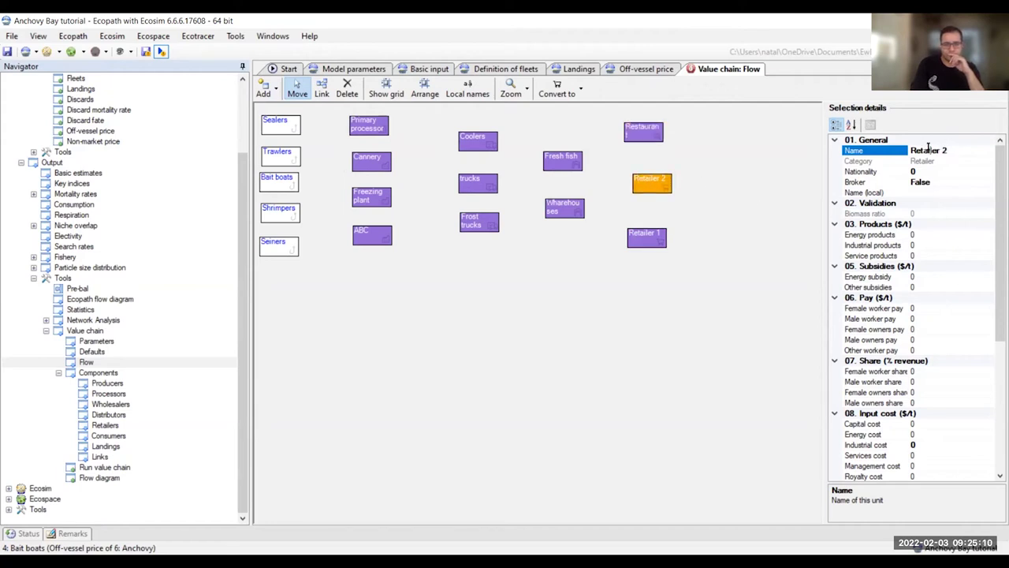
double_click(930, 148)
type("Re")
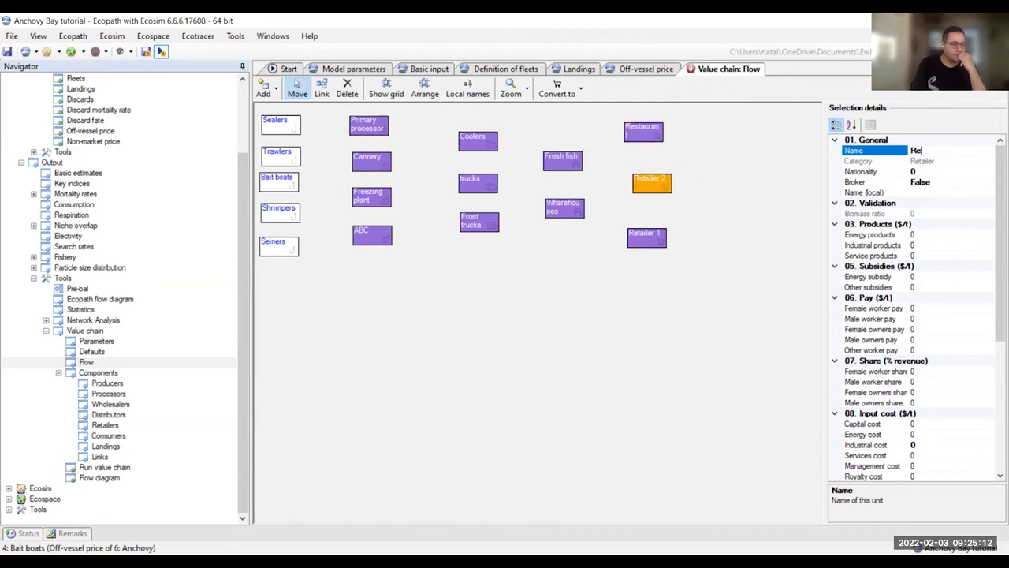
left_click(731, 338)
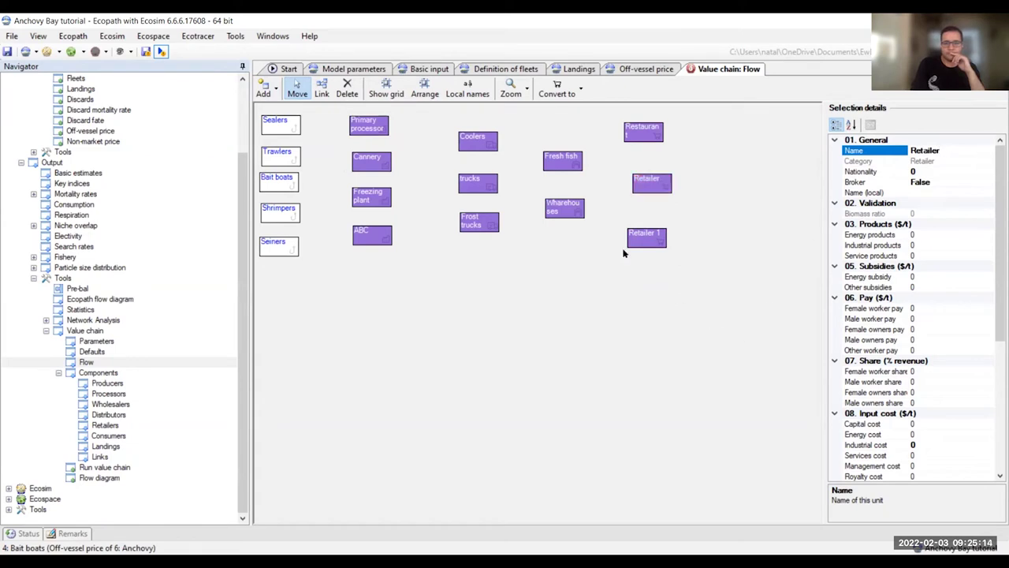
Step: Rename the Retailer 1 unit as Fish Monger
left_click(651, 235)
double_click(929, 149)
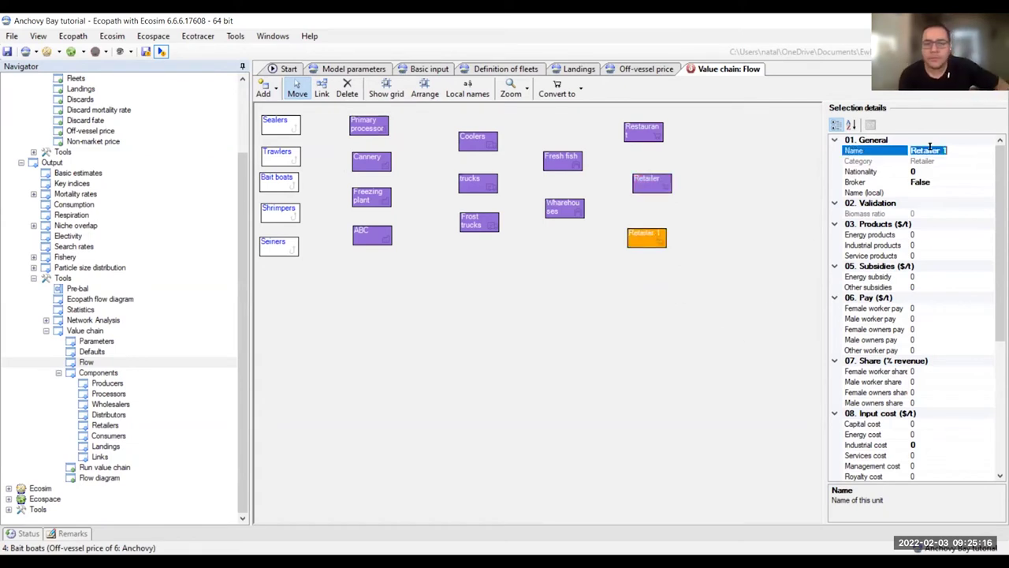
type("Fish Monger")
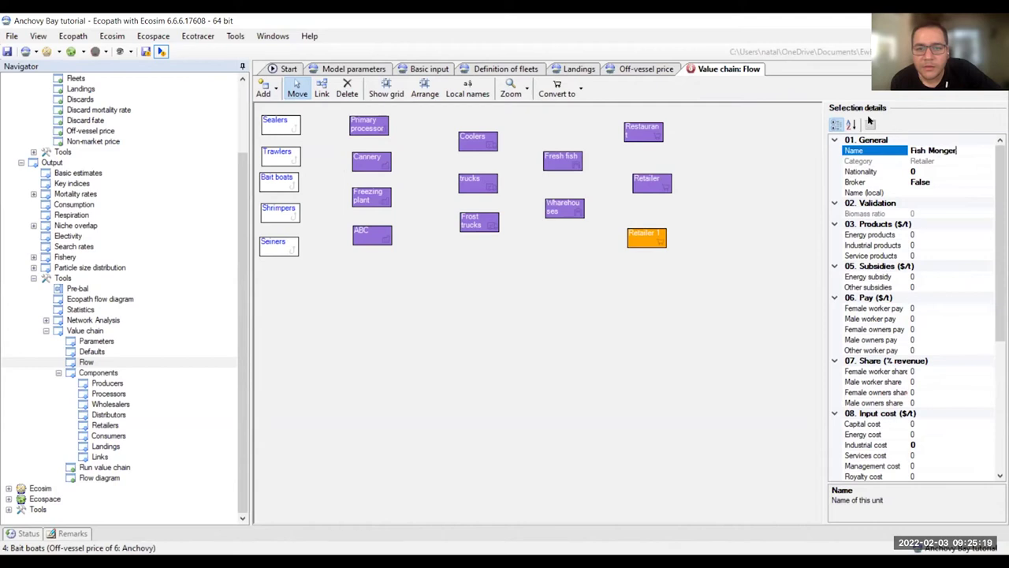
left_click(785, 284)
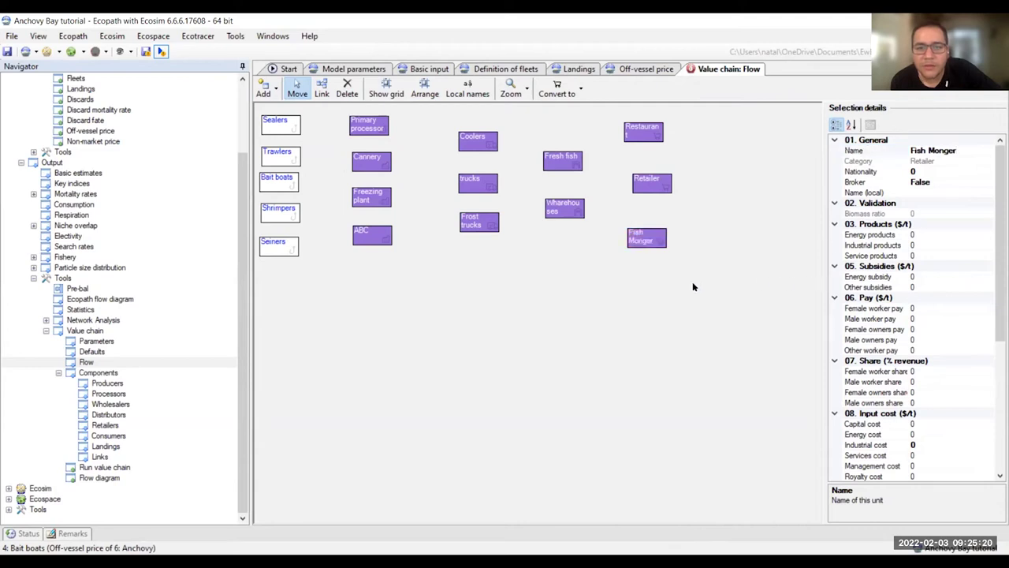
Step: Shift Retailer and Fish Monger slightly to line them up in a column below Restaurant
left_click_drag(641, 181, 635, 181)
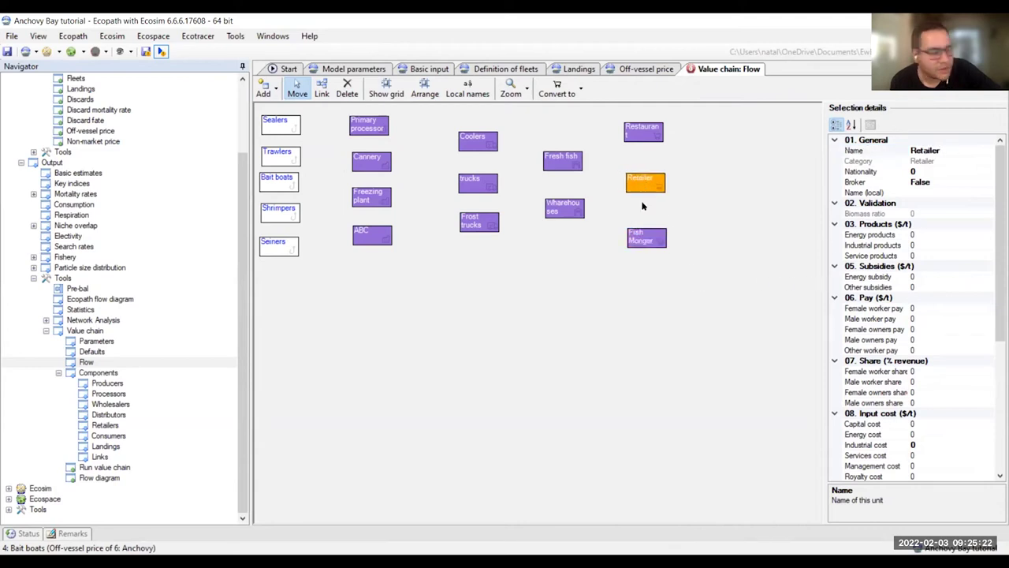
left_click_drag(627, 239, 619, 232)
left_click(645, 183)
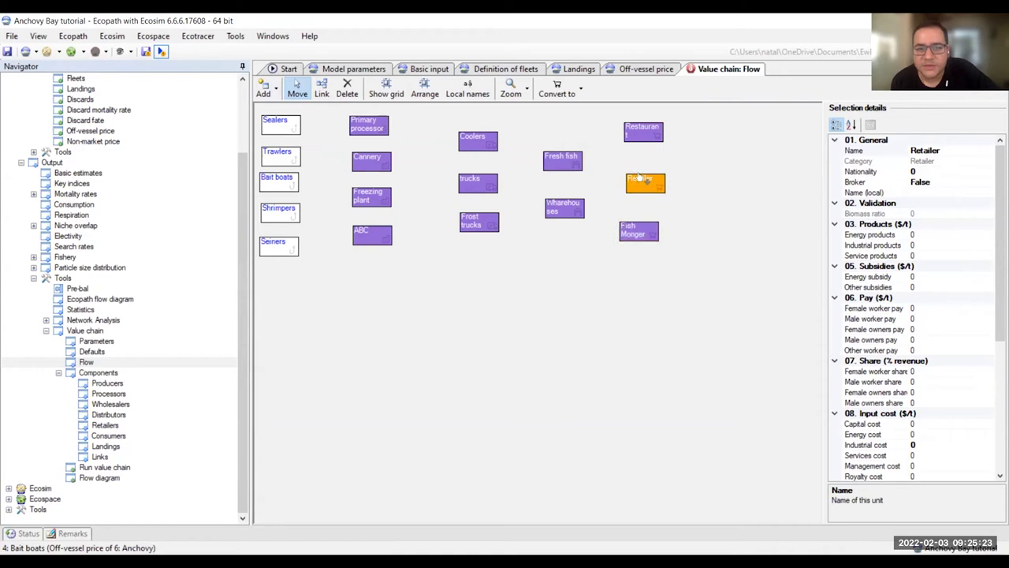
Step: Rename the Retailer unit between Restaurant and Fish Monger as Supermarket
left_click(645, 129)
left_click(637, 178)
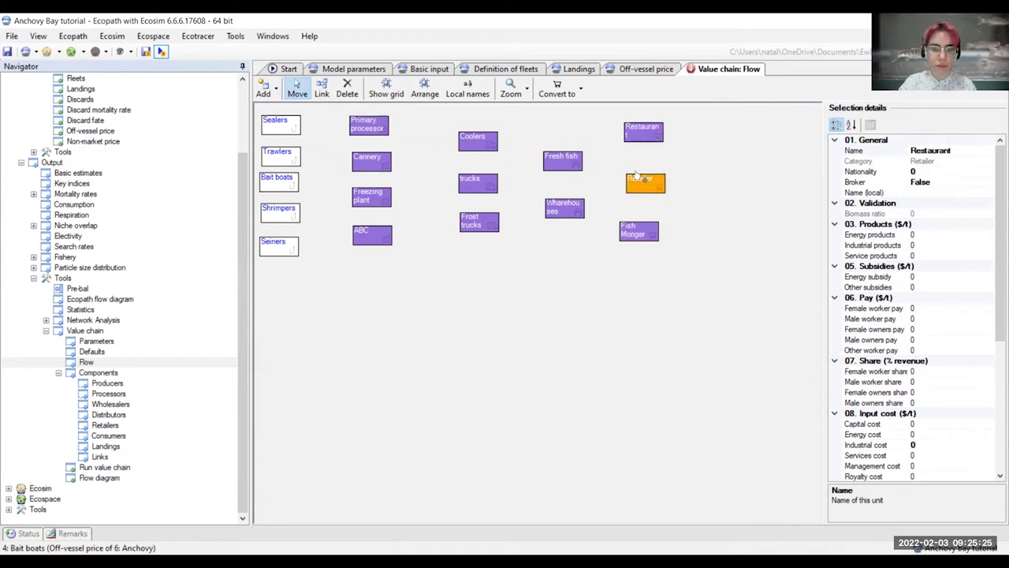
left_click(960, 148)
left_click_drag(940, 150, 900, 149)
type("Supermarket")
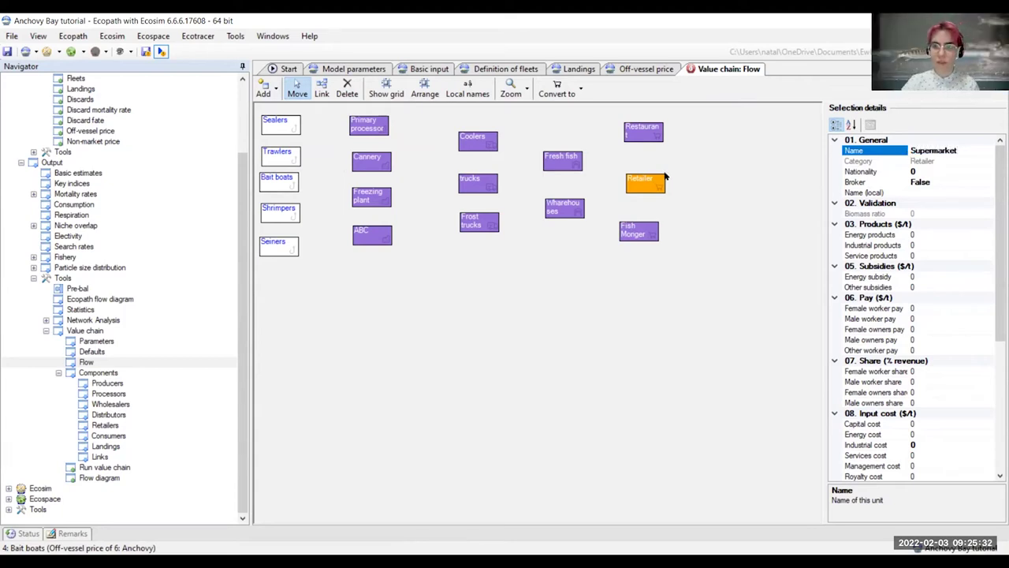
key("Return")
Step: Add a consumer unit, place it beside Restaurant and name it Tourist
left_click(273, 89)
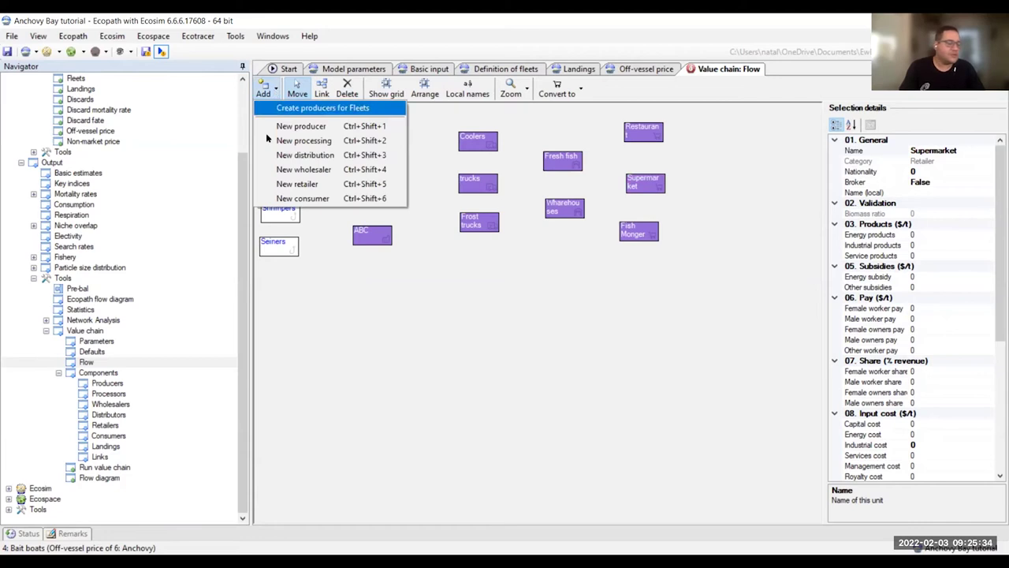
left_click(293, 197)
left_click_drag(280, 119, 734, 138)
left_click(937, 151)
double_click(934, 149)
type("Tourist")
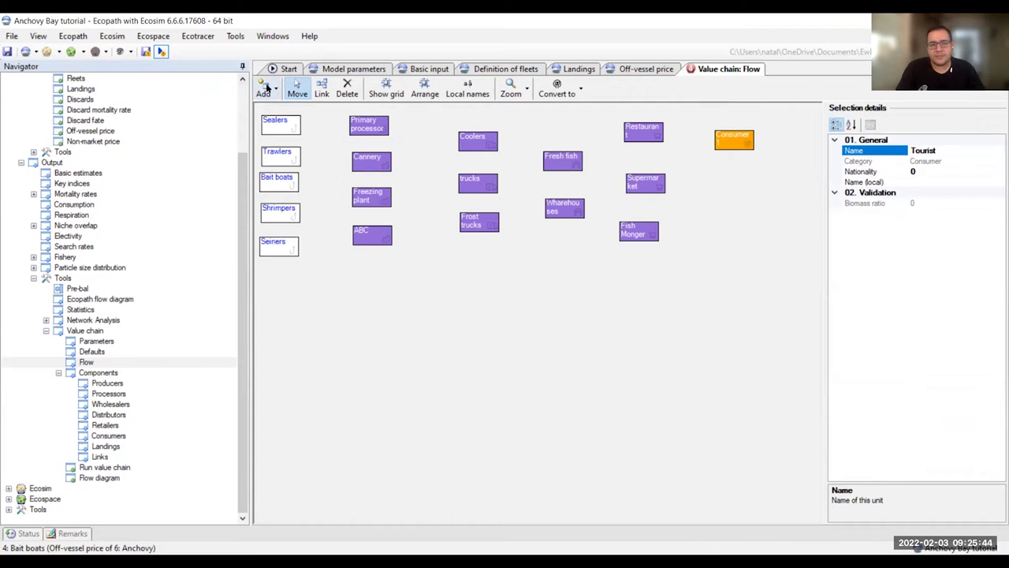
Step: Add another consumer unit, place it beside Supermarket below Tourist and name it Locals
left_click(266, 89)
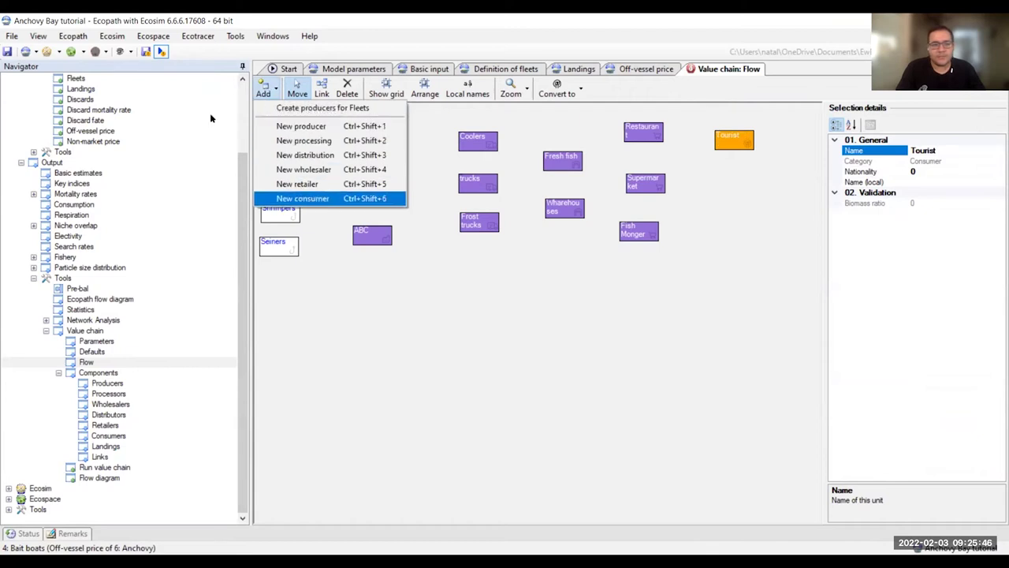
key("Return")
left_click_drag(276, 120, 745, 193)
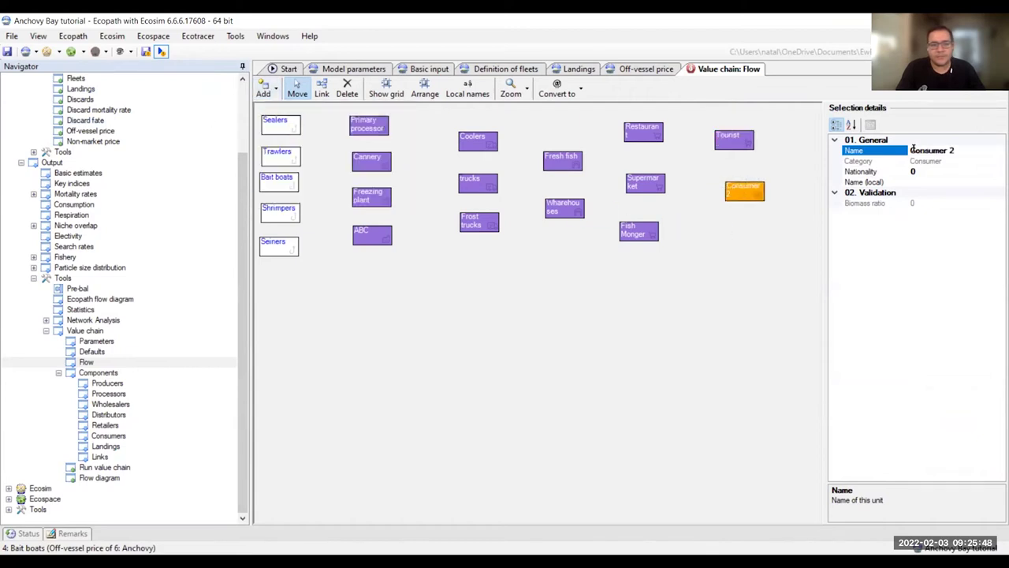
left_click(922, 149)
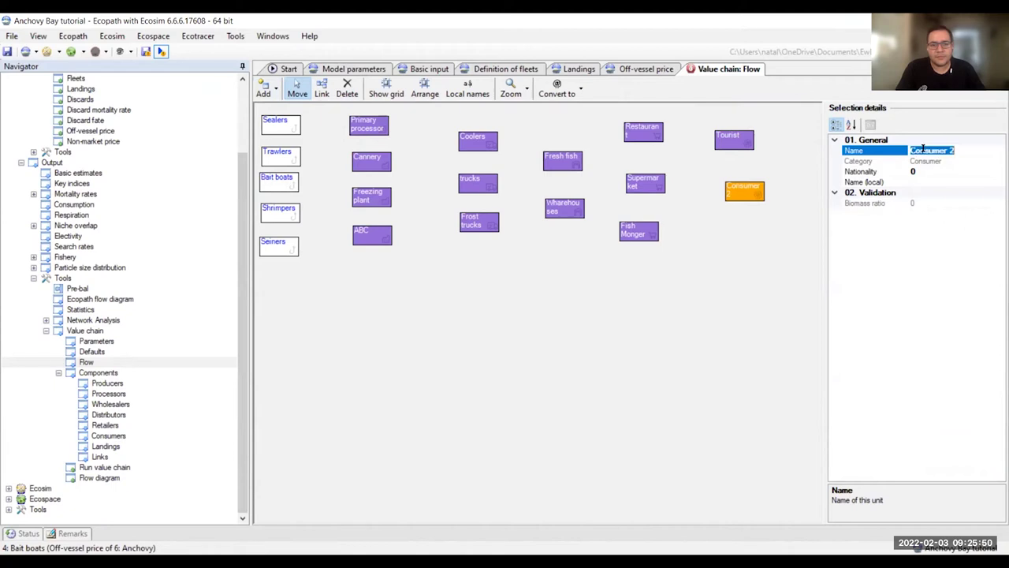
type("Locals")
left_click(689, 336)
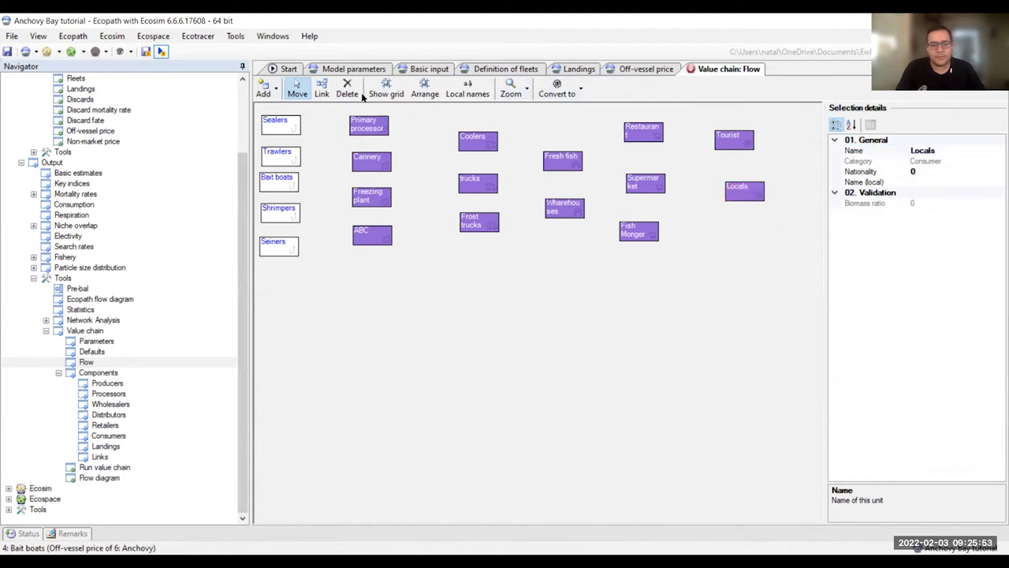
Step: Add a third consumer unit, place it beside Fish Monger below Locals and name it Regionals
left_click(267, 89)
left_click(310, 199)
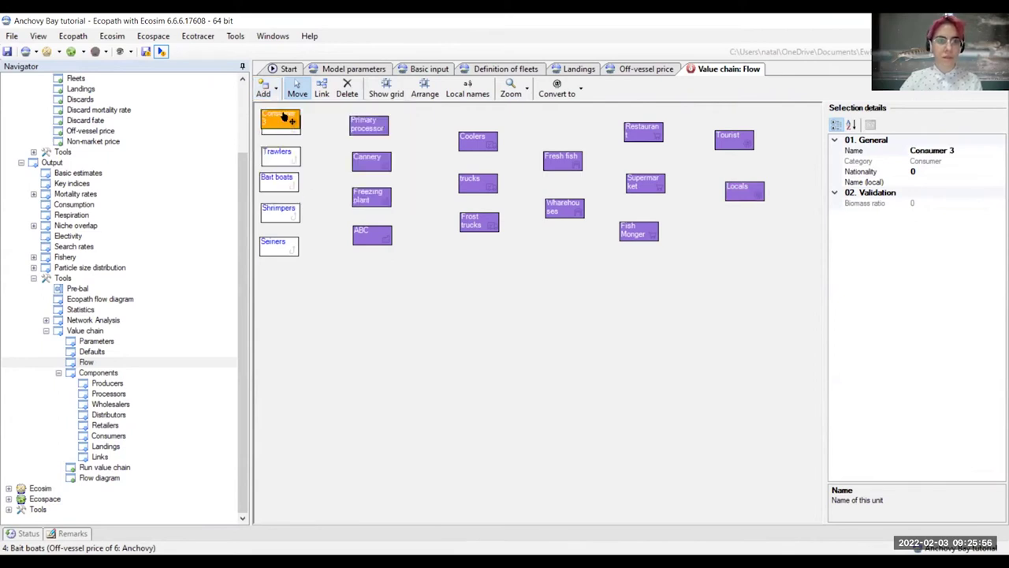
left_click(724, 238)
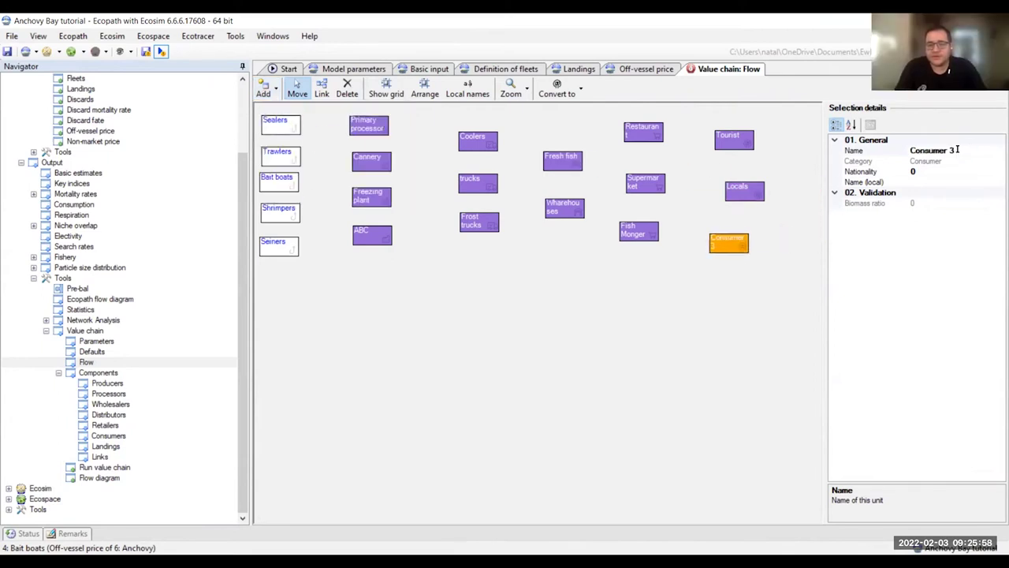
left_click(958, 150)
left_click(959, 149)
type("Re")
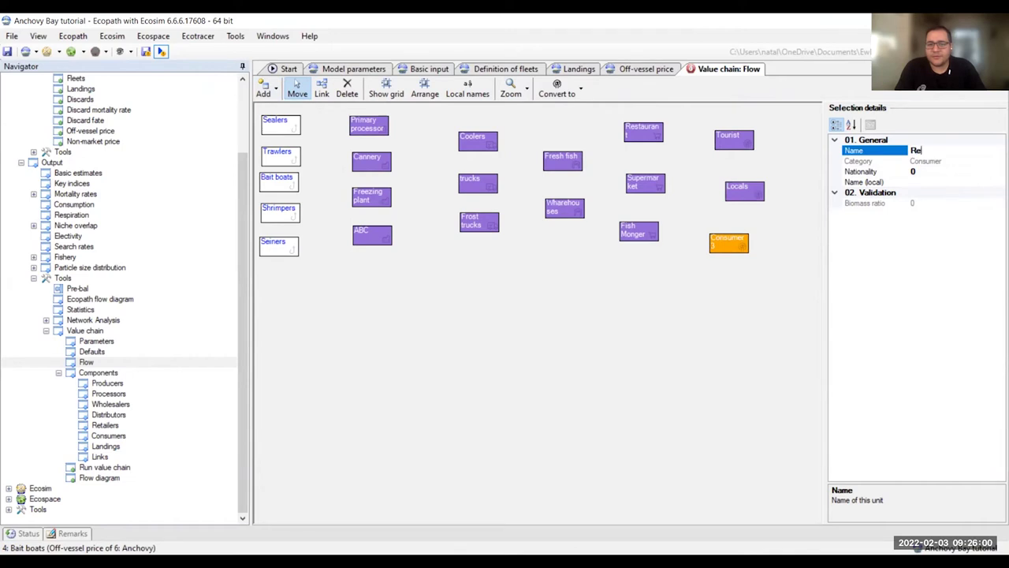
type("gionals")
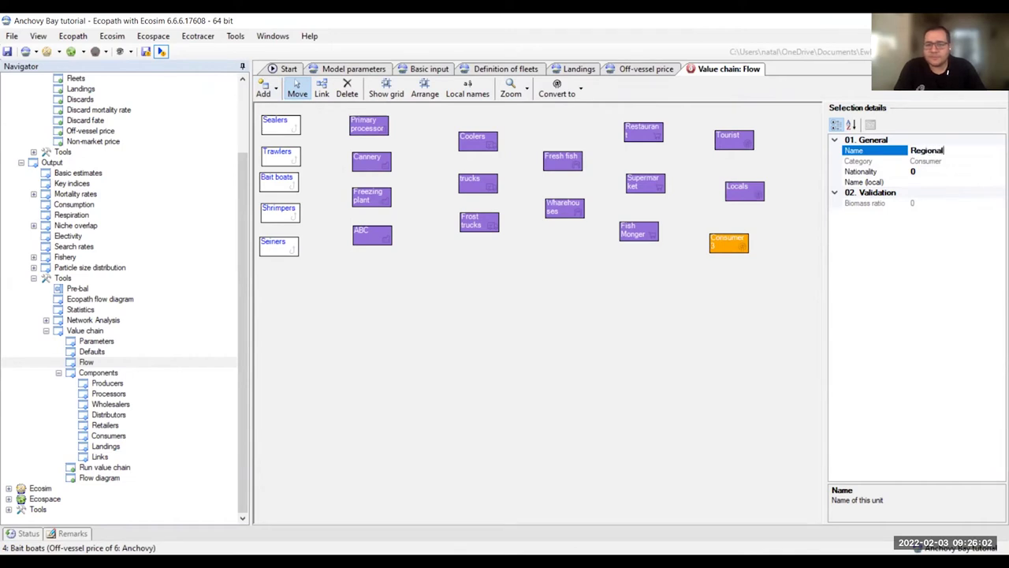
left_click(733, 209)
Step: Shift Locals, Tourist and Regionals slightly so the three consumer units line up in a column
left_click_drag(744, 190, 732, 182)
left_click_drag(725, 128, 720, 118)
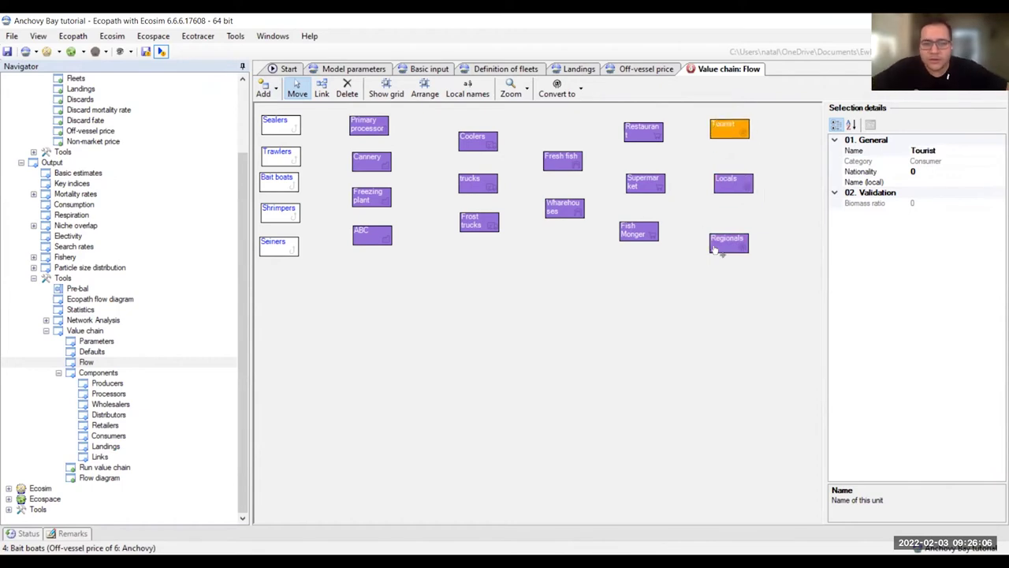
left_click_drag(716, 248, 717, 243)
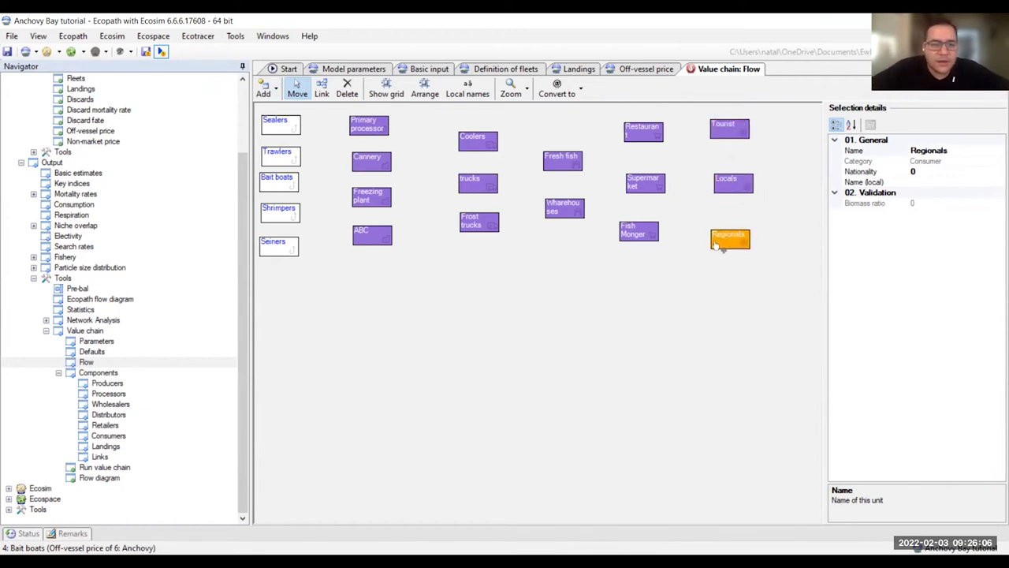
Step: Add a distribution unit in the empty area below Frost trucks, and delete it again
left_click(265, 93)
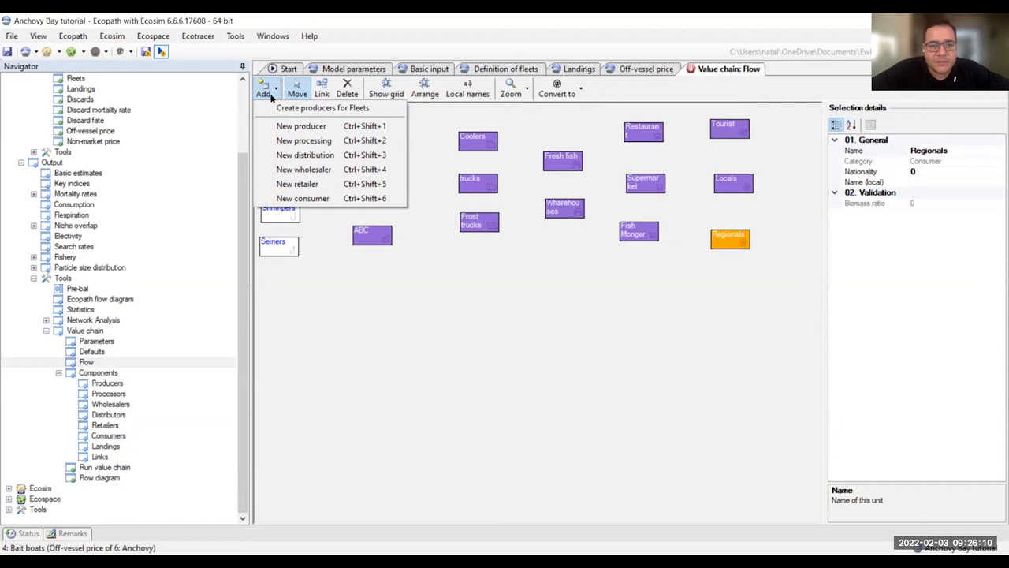
left_click(304, 154)
left_click_drag(278, 126, 495, 291)
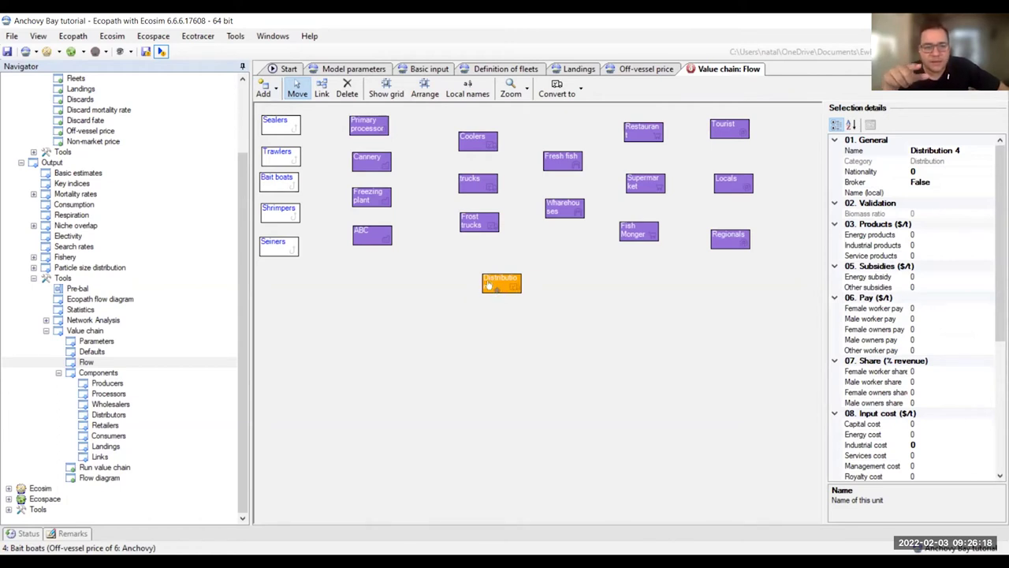
left_click(351, 87)
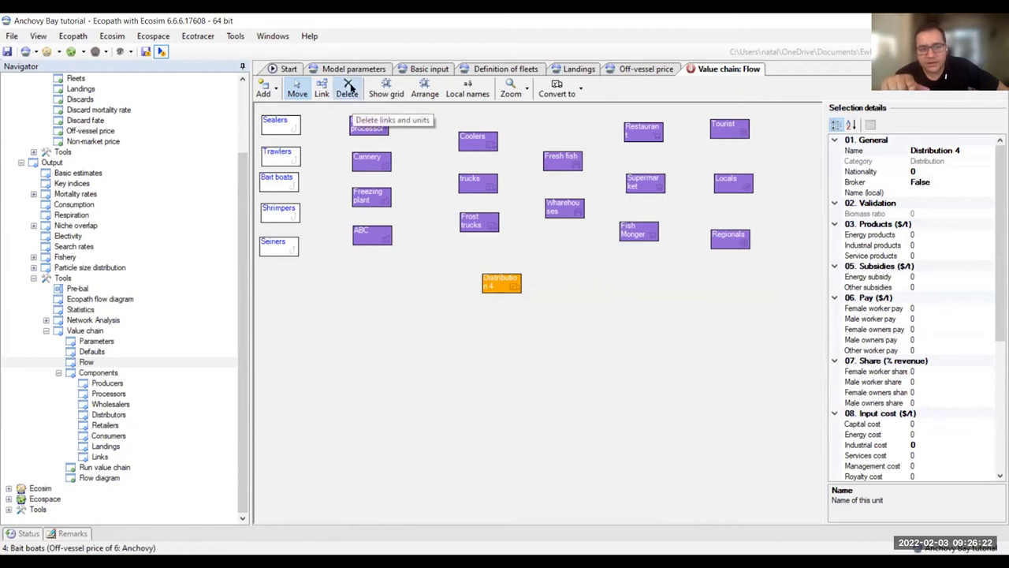
left_click(495, 286)
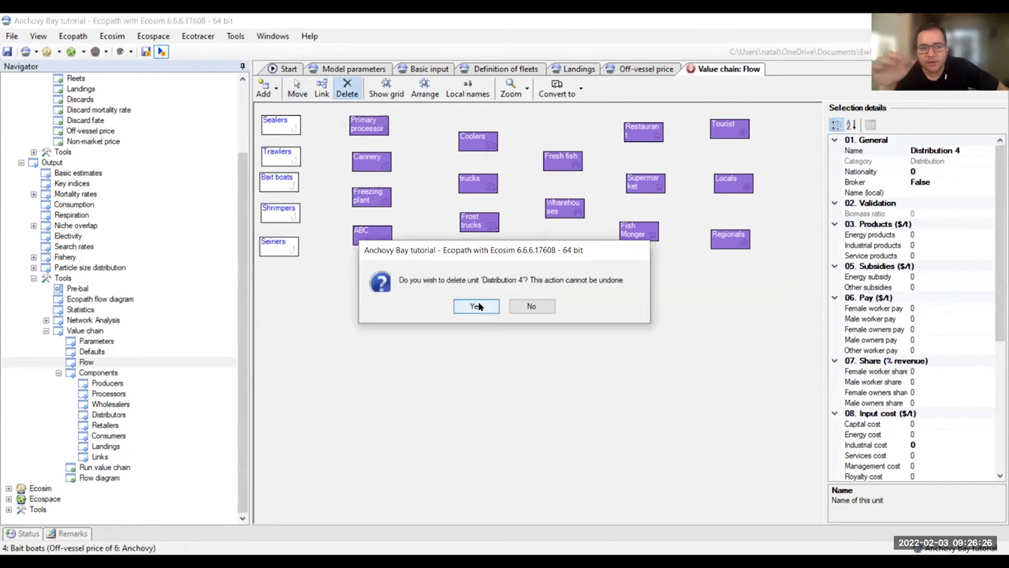
left_click(476, 306)
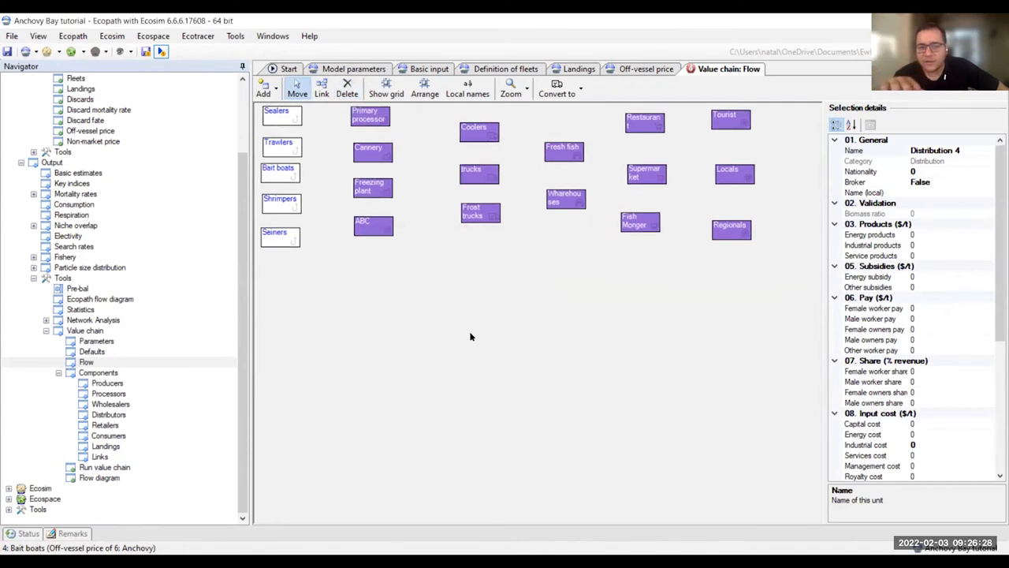
Step: Add a producer unit without a fleet in the empty area below Frost trucks, and delete it again
left_click(263, 88)
left_click(292, 128)
left_click_drag(281, 112, 490, 285)
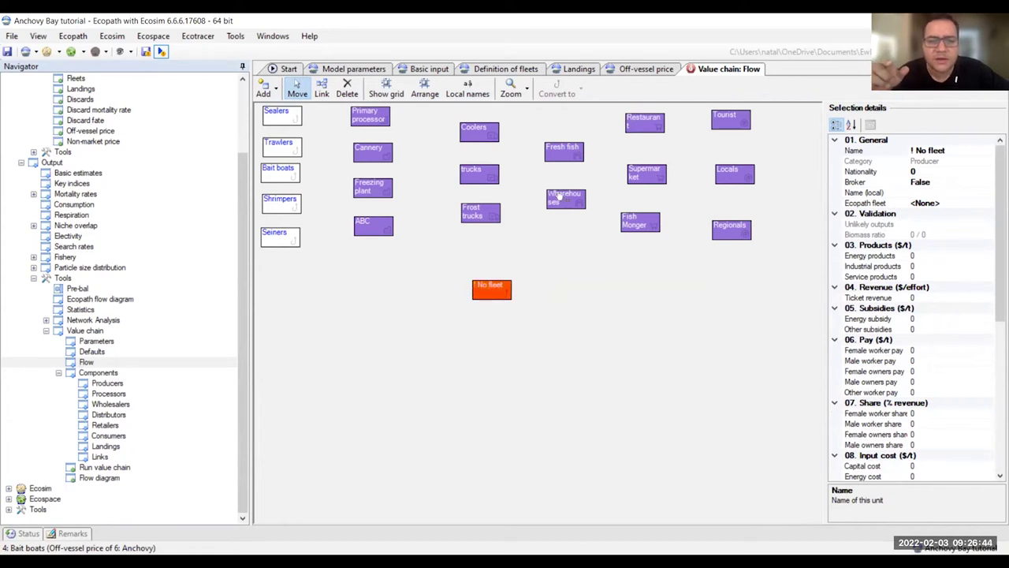
left_click(633, 224)
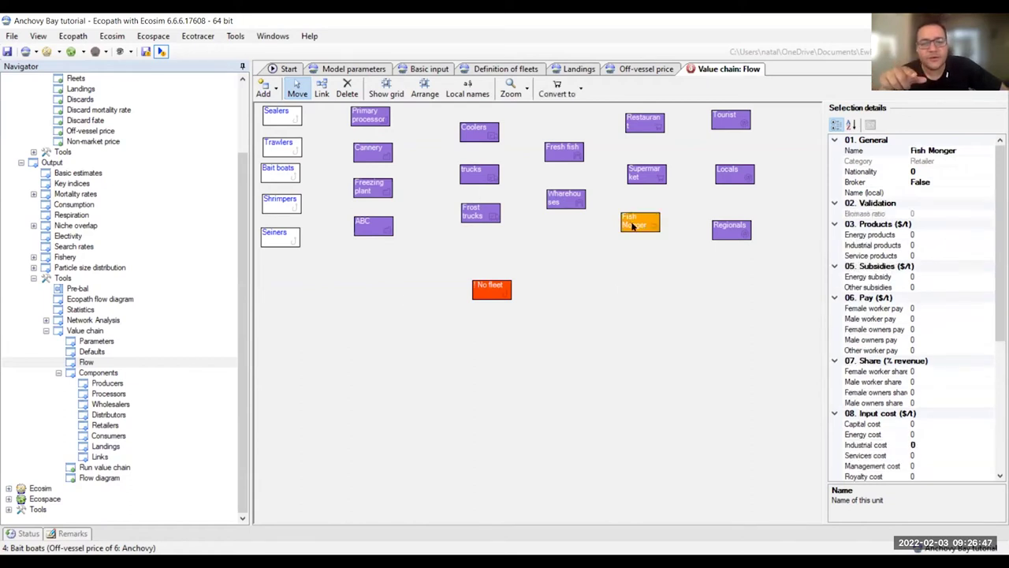
left_click(477, 292)
left_click(347, 88)
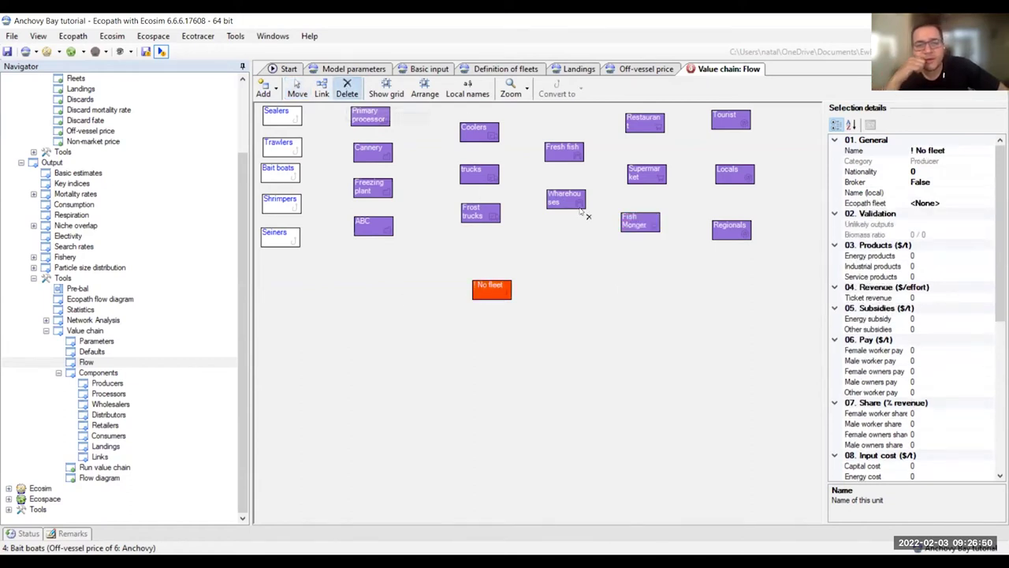
left_click(486, 295)
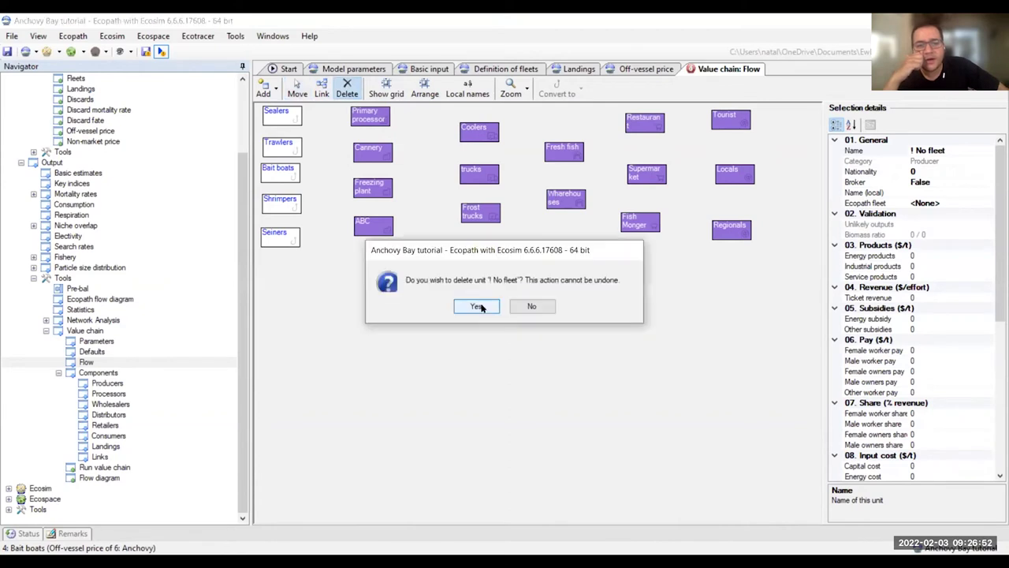
key("Return")
Step: Add a processing unit and place it in the empty area below Frost trucks
left_click(263, 90)
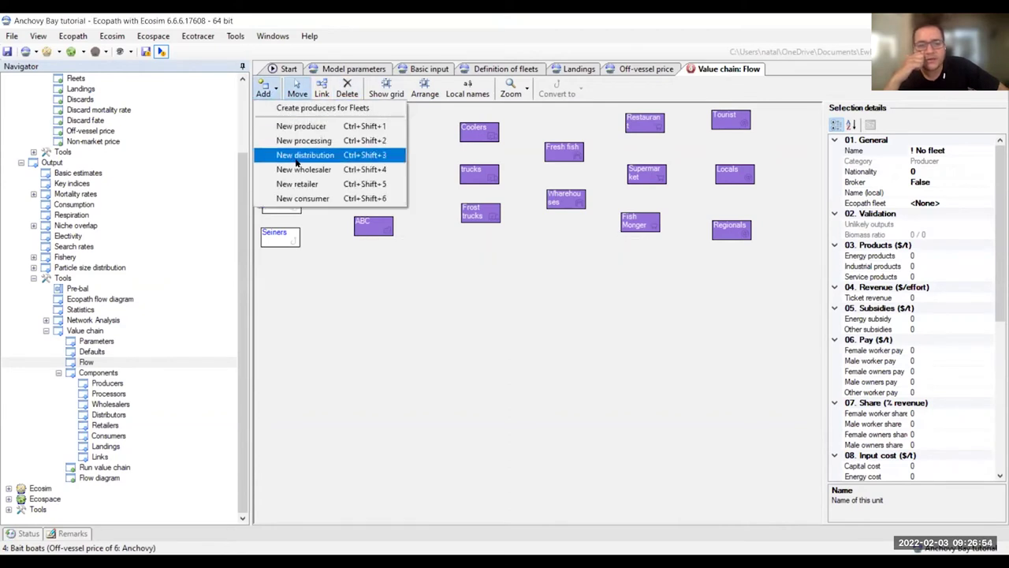
left_click(305, 140)
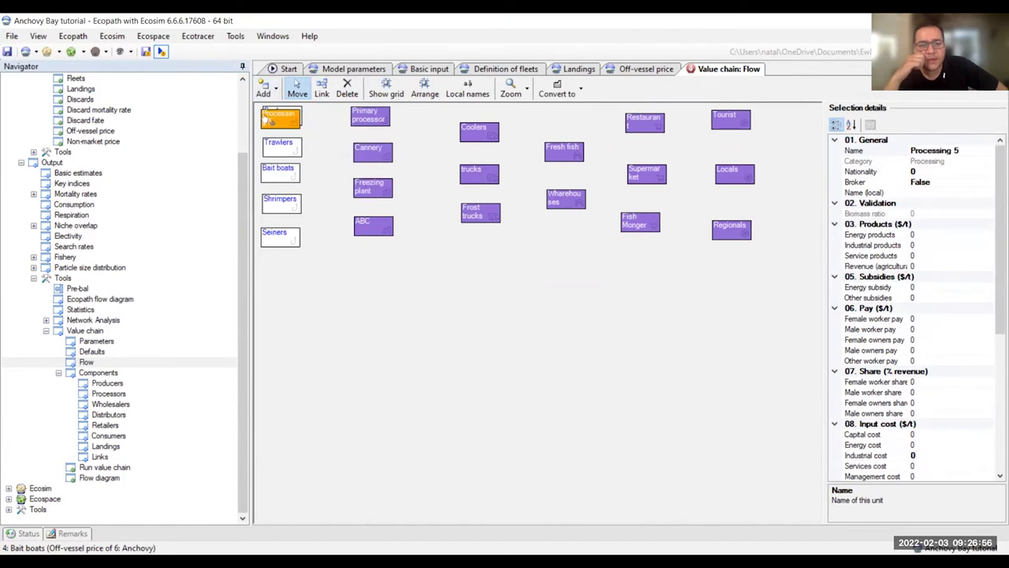
left_click_drag(513, 246, 508, 291)
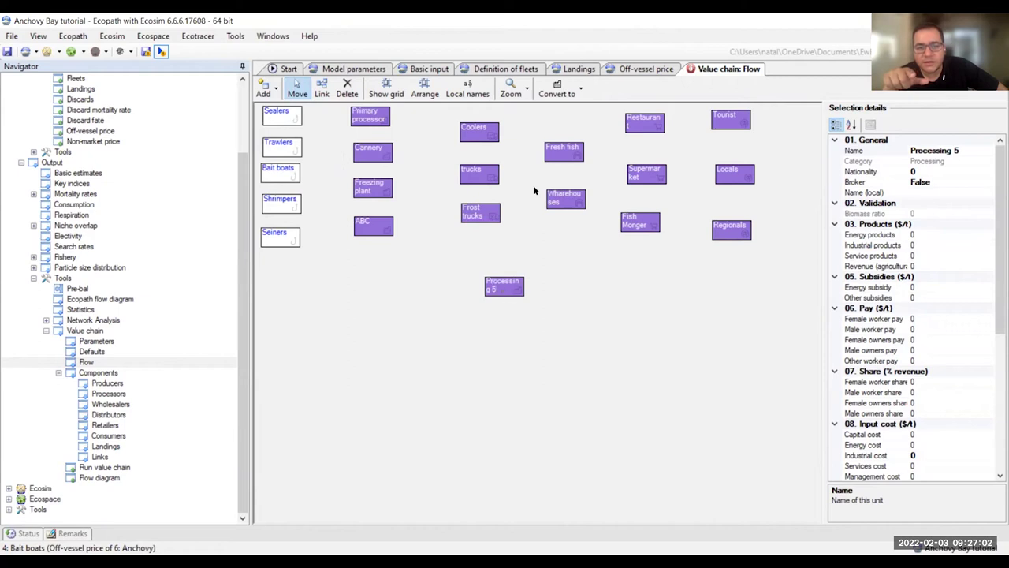
Step: Convert the new processing unit to a consumer and check which other types it can be converted to
left_click(560, 90)
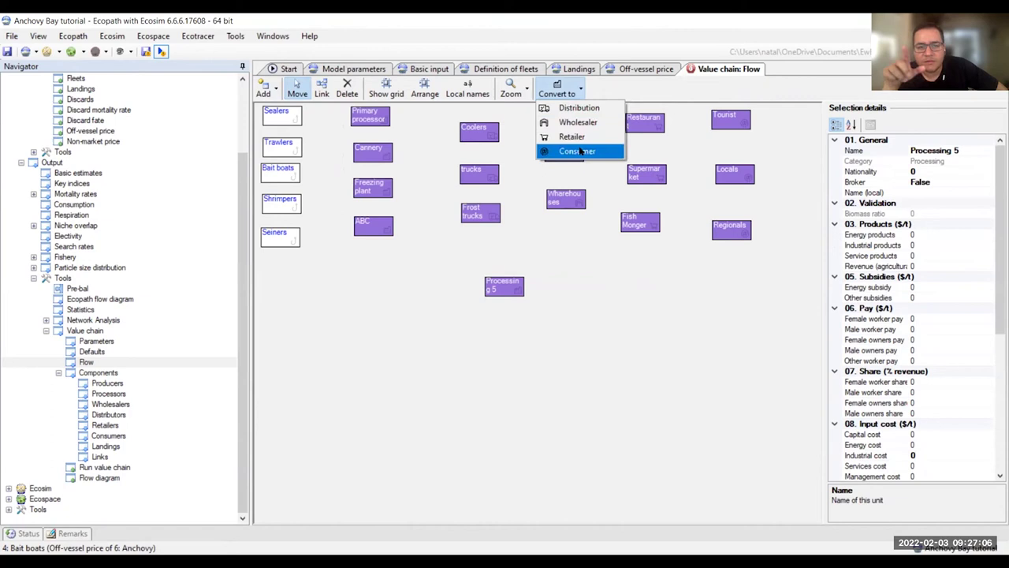
key("Return")
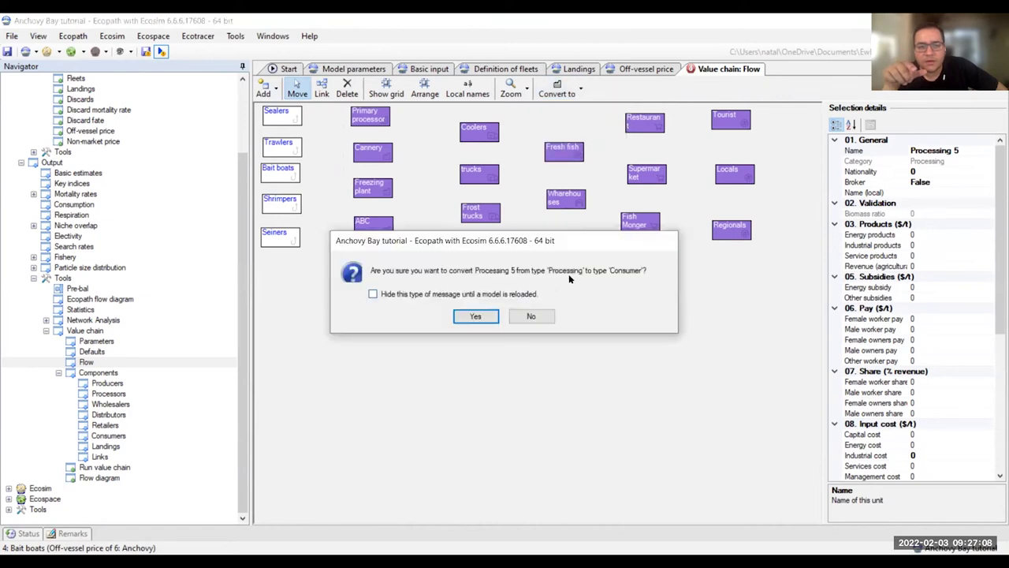
left_click(474, 316)
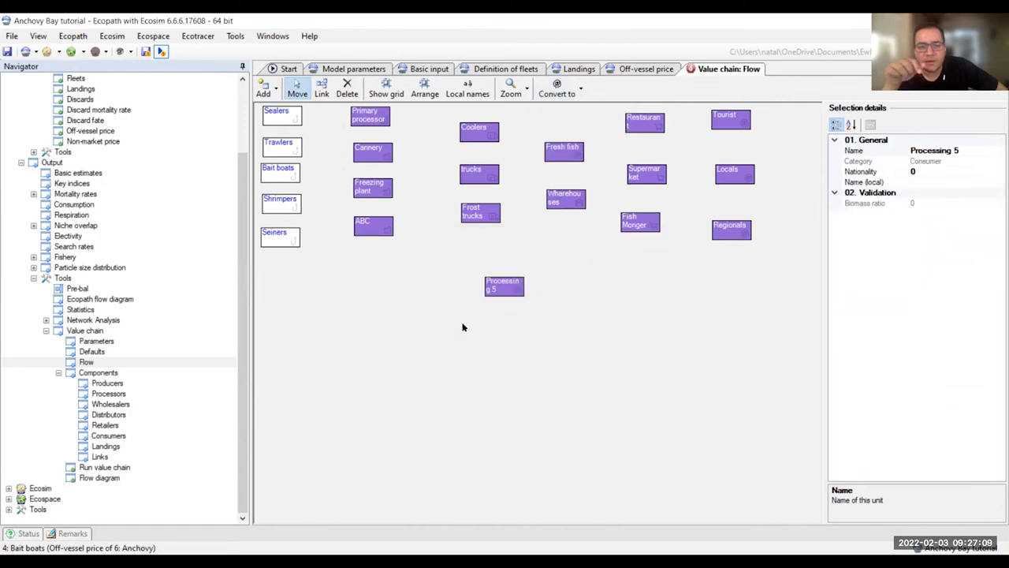
left_click(497, 287)
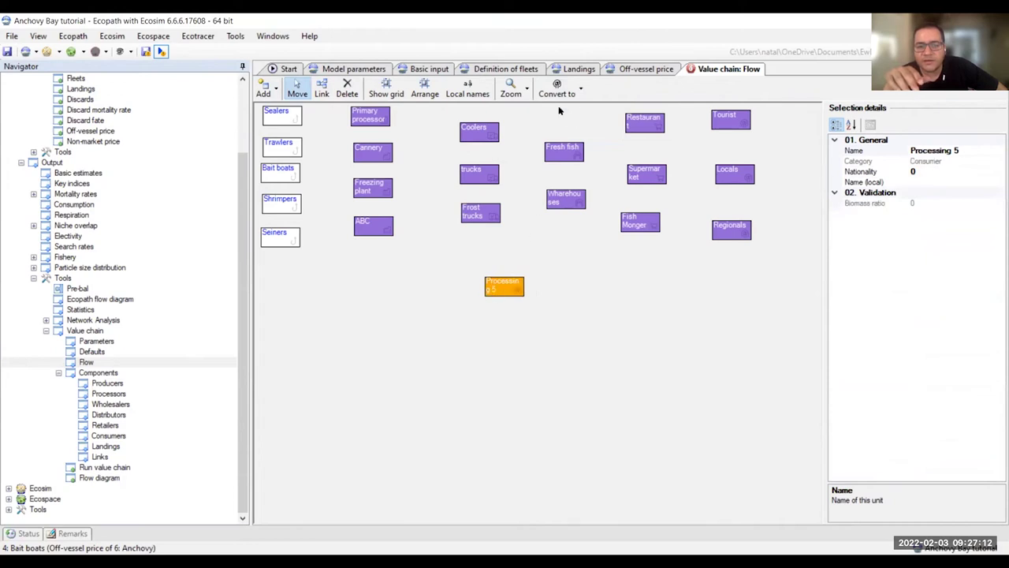
left_click(558, 87)
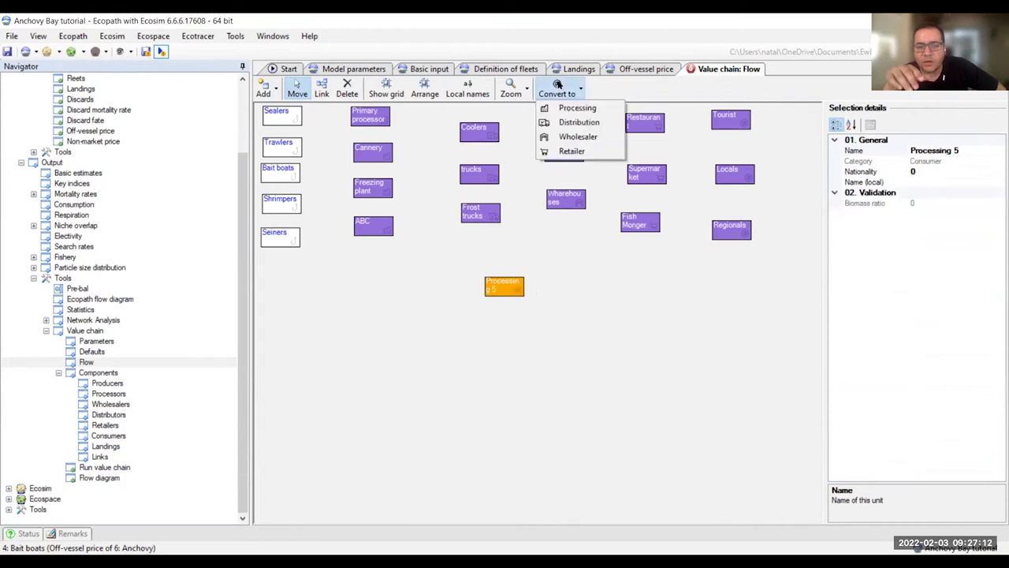
left_click(559, 329)
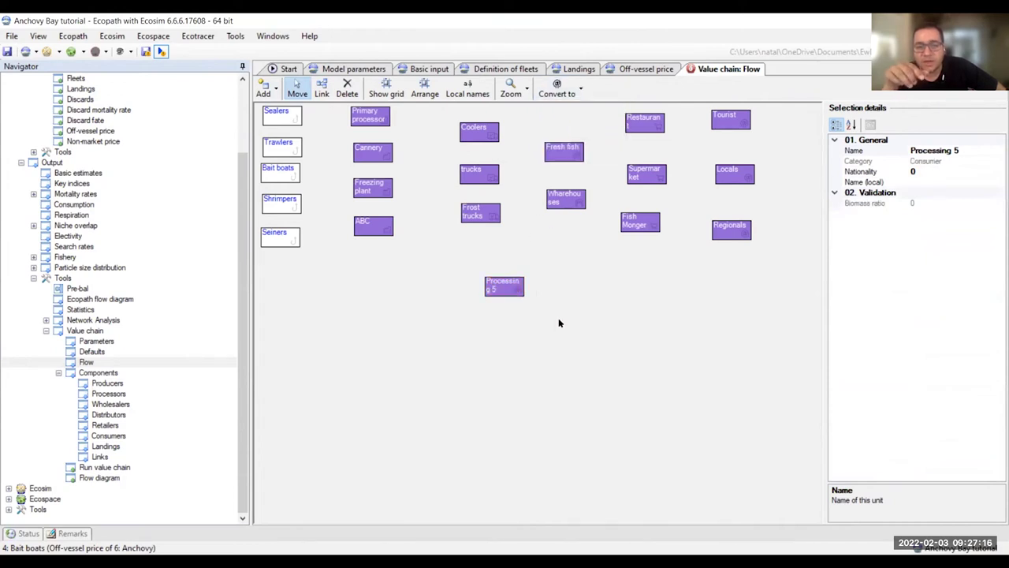
Step: Delete the converted consumer unit below Frost trucks from the flow
left_click(501, 287)
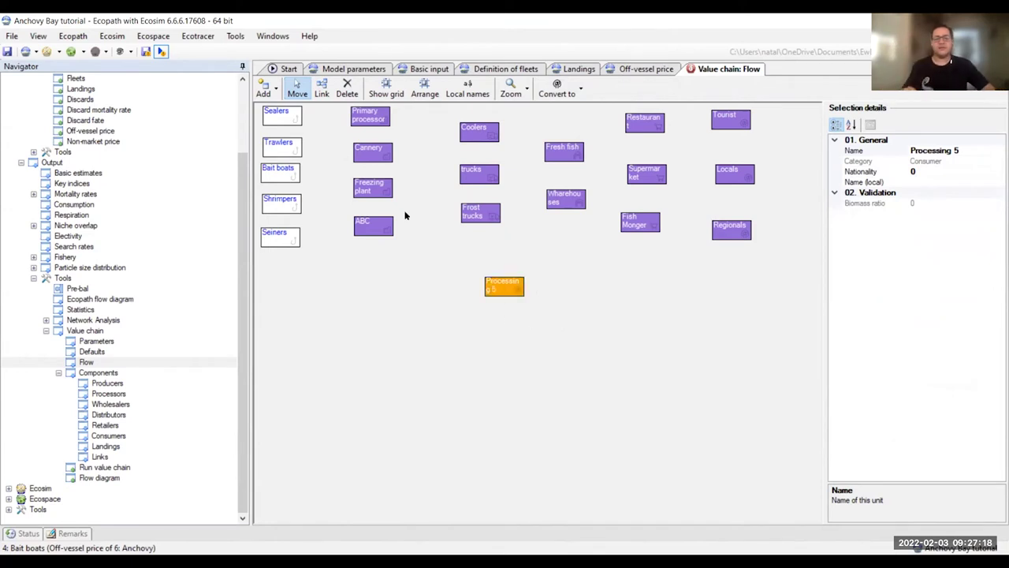
left_click(348, 86)
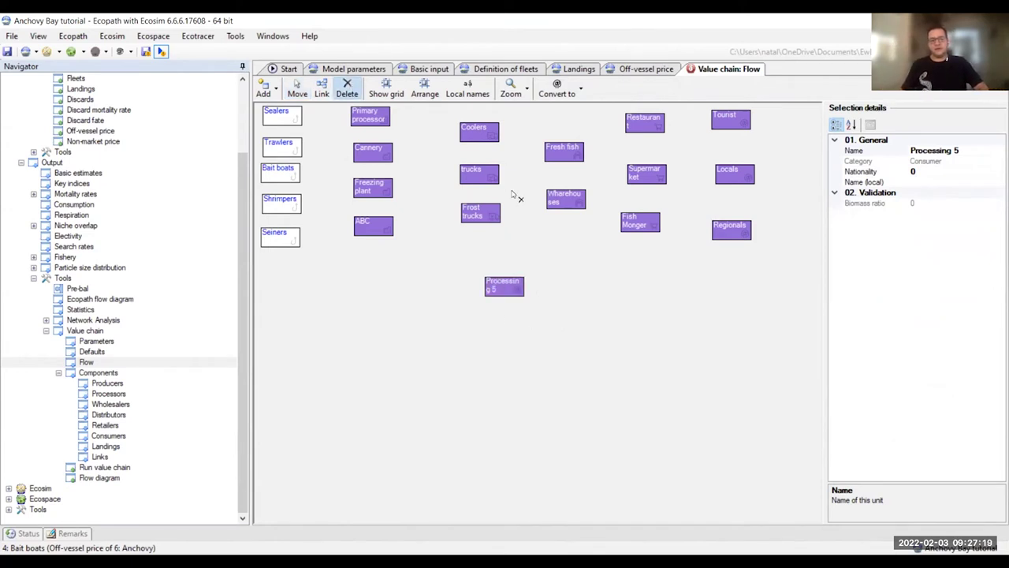
left_click(504, 286)
left_click(480, 307)
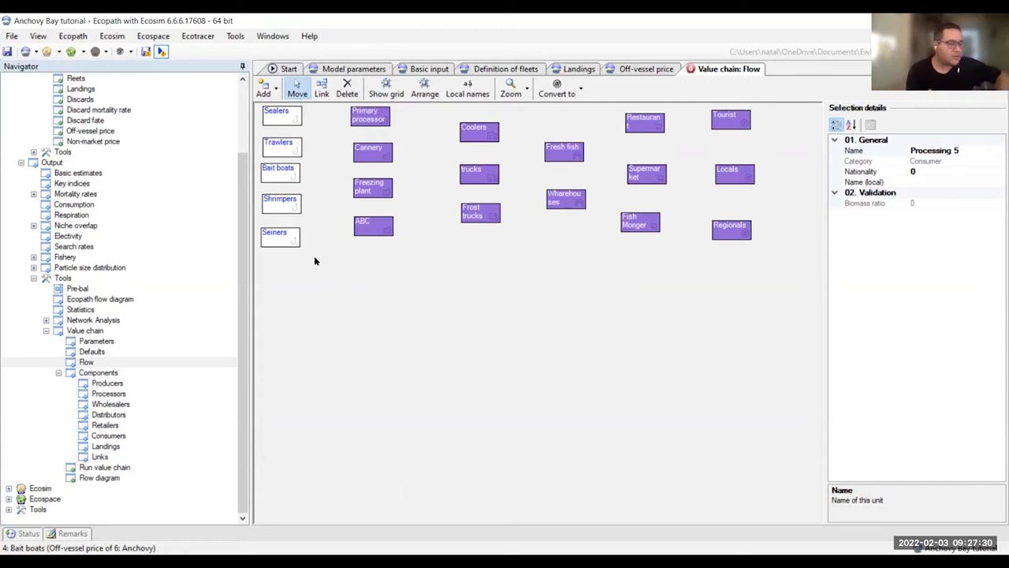
Step: Link the Shrimpers producer to the Primary processor unit in the value chain flow
left_click(276, 204)
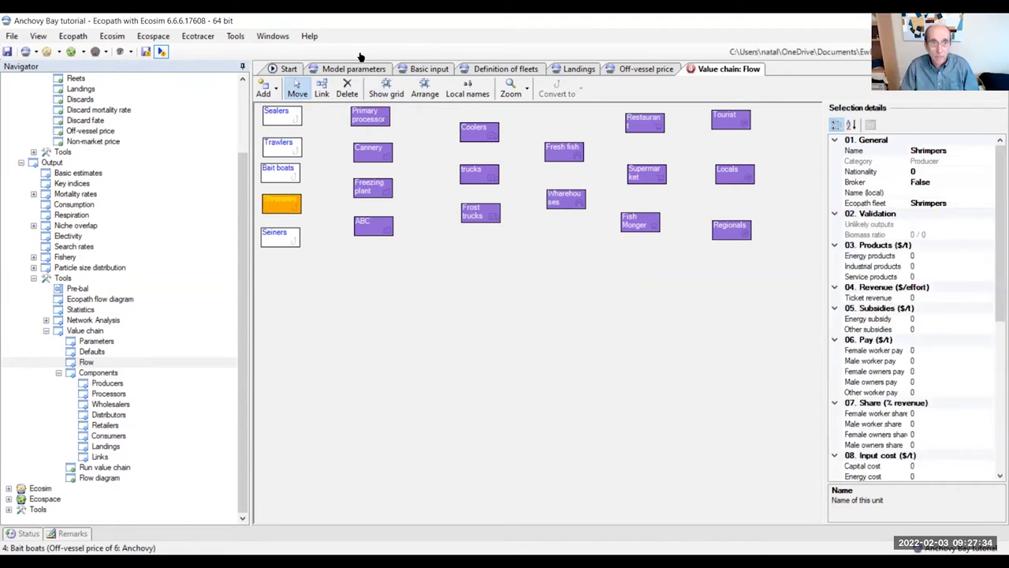
left_click(322, 94)
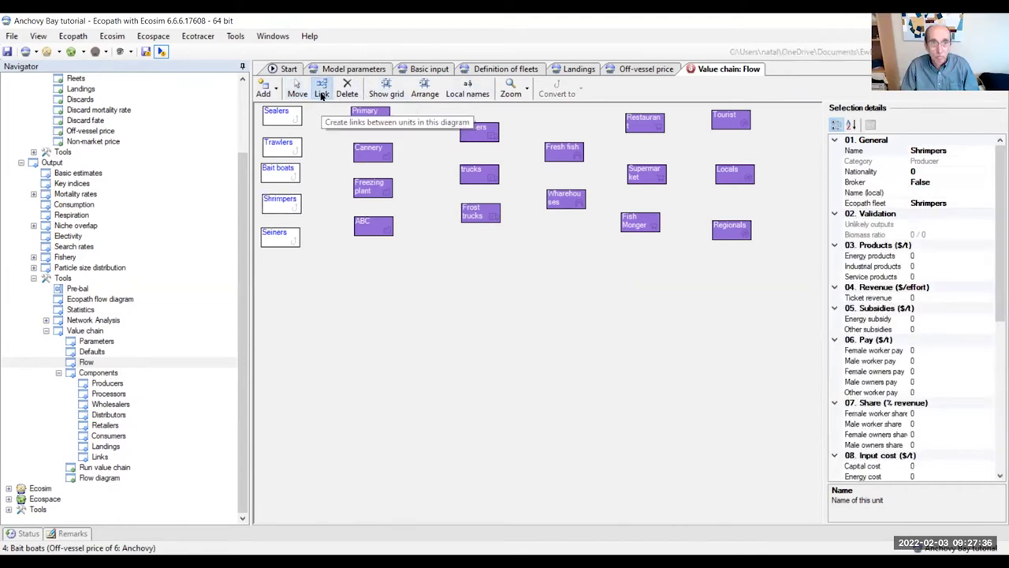
left_click(279, 205)
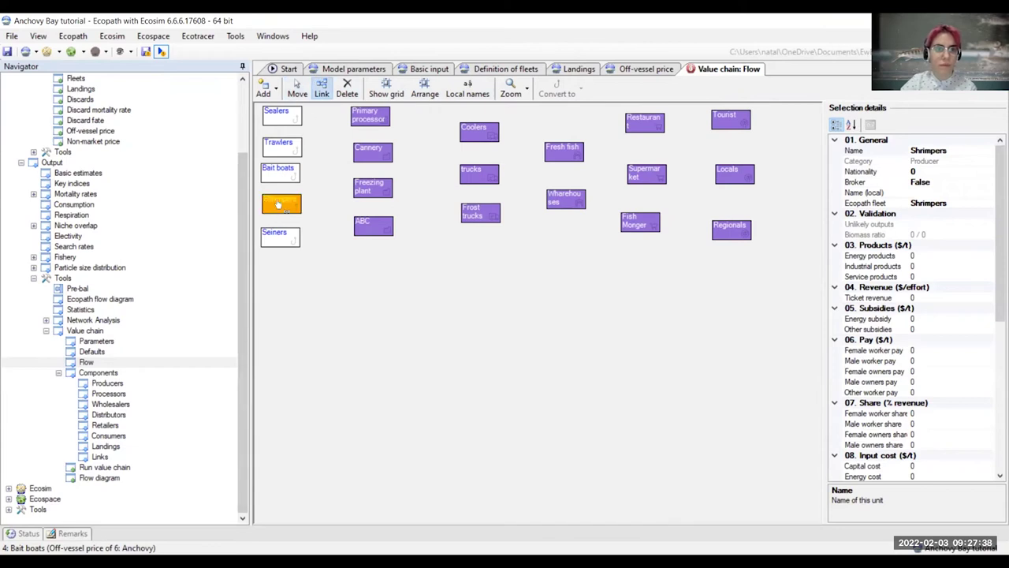
left_click(357, 116)
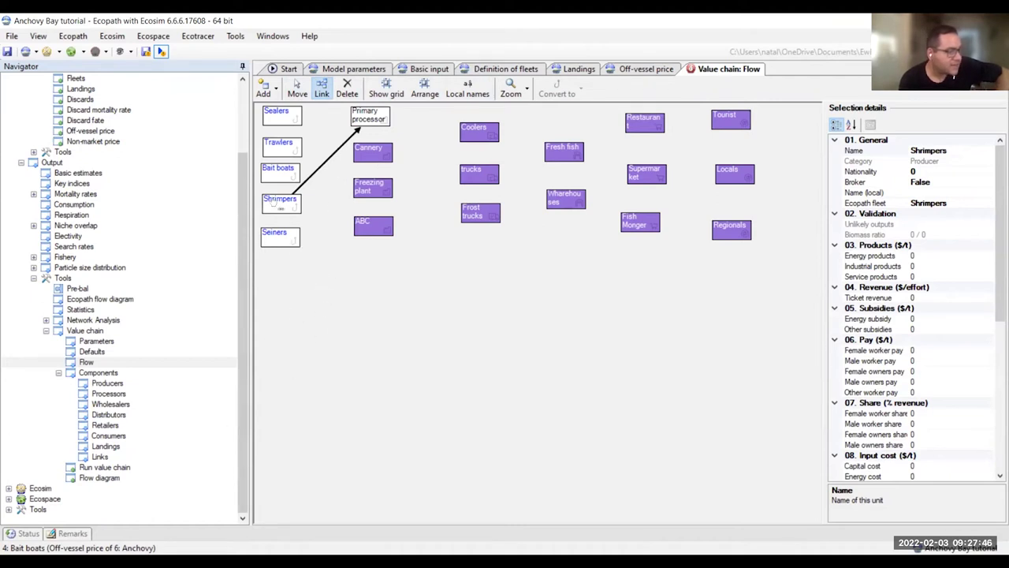
Step: Link the Bait boats producer to Cannery and the Sealers producer to ABC
left_click(276, 175)
left_click(369, 152)
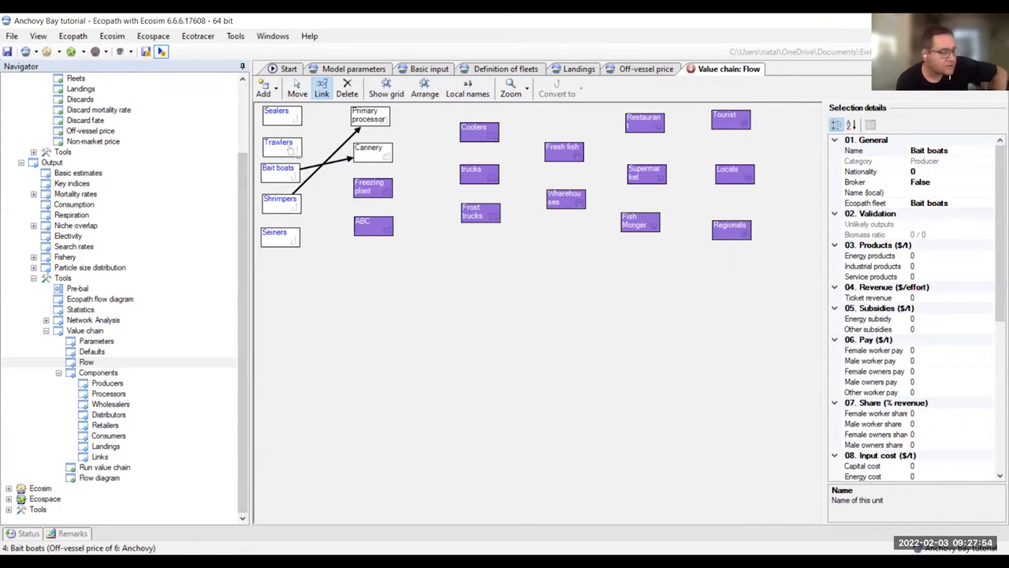
left_click(282, 113)
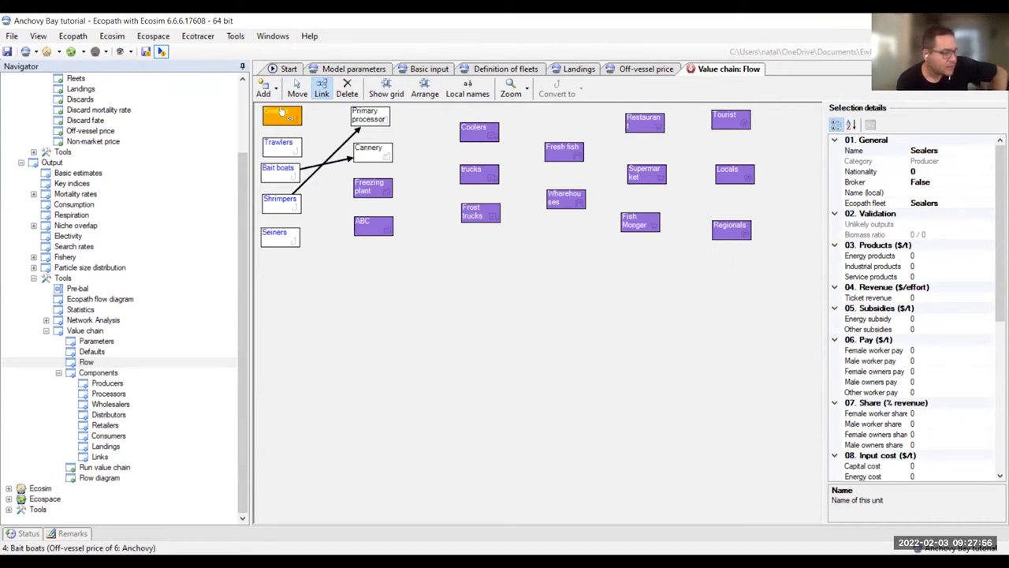
left_click(367, 227)
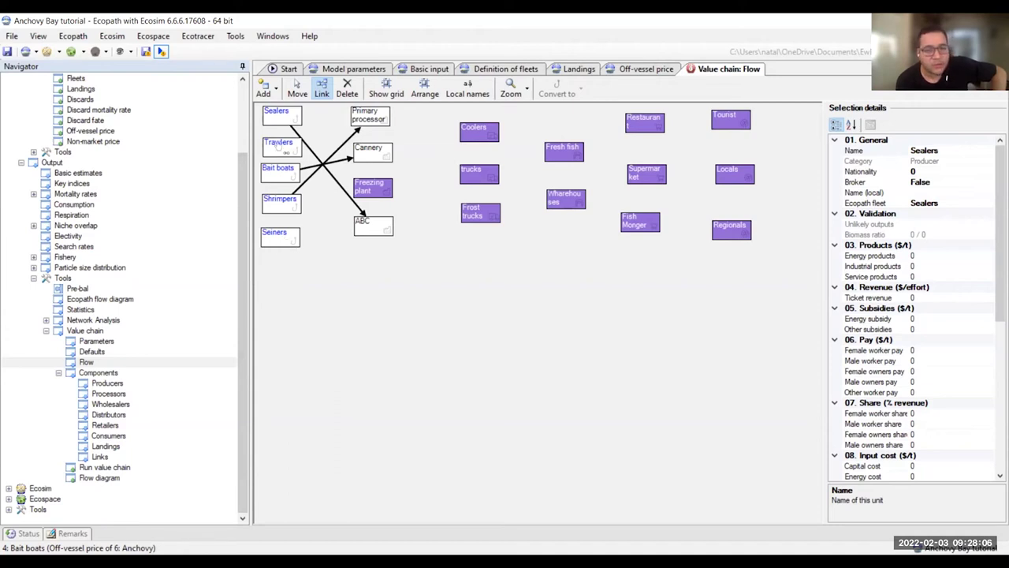
Step: Link the Trawlers and Seiners producers each to both Primary processor and Freezing plant
left_click_drag(277, 146, 370, 119)
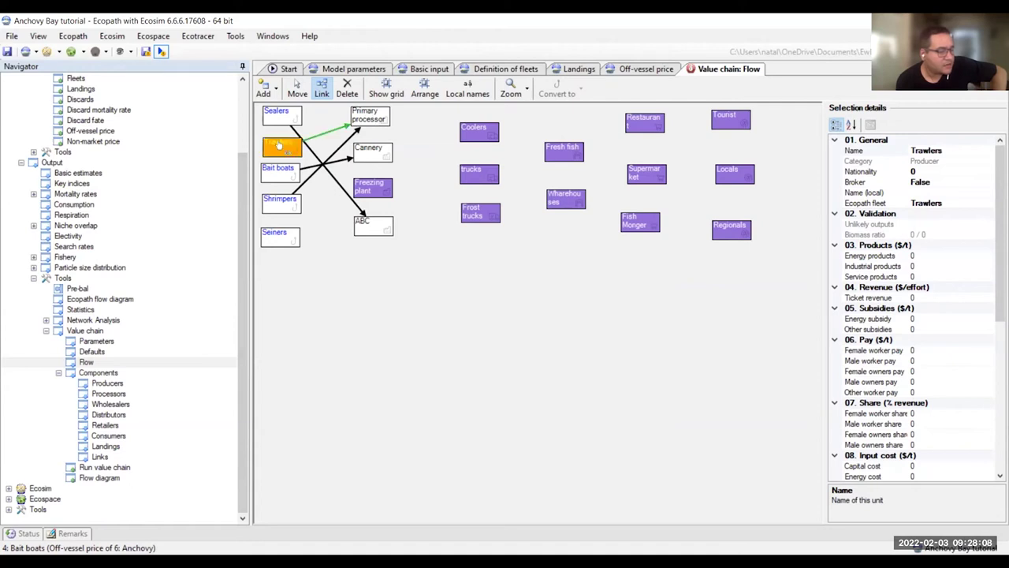
left_click_drag(285, 151, 352, 189)
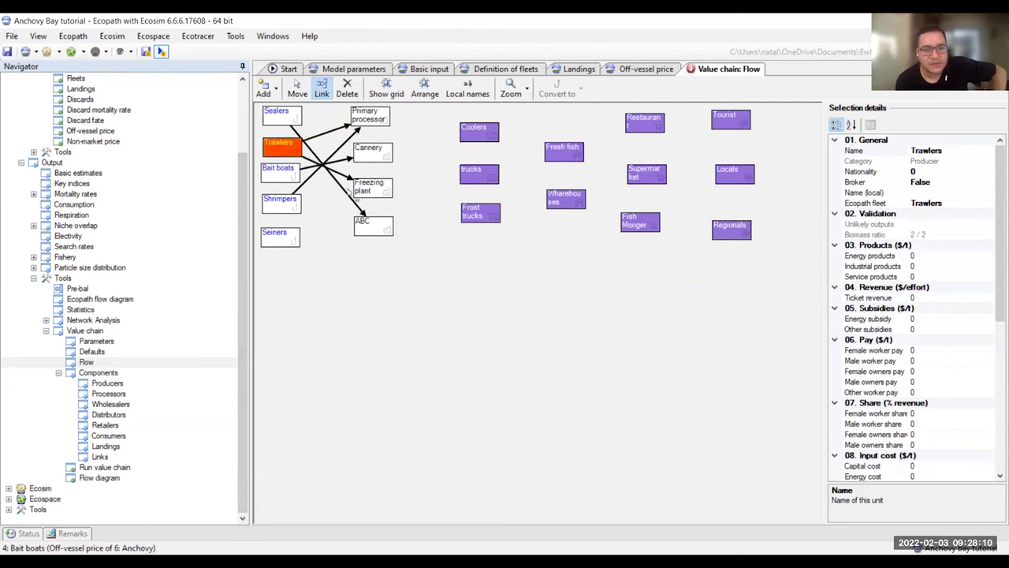
left_click(282, 238)
left_click_drag(268, 245, 369, 120)
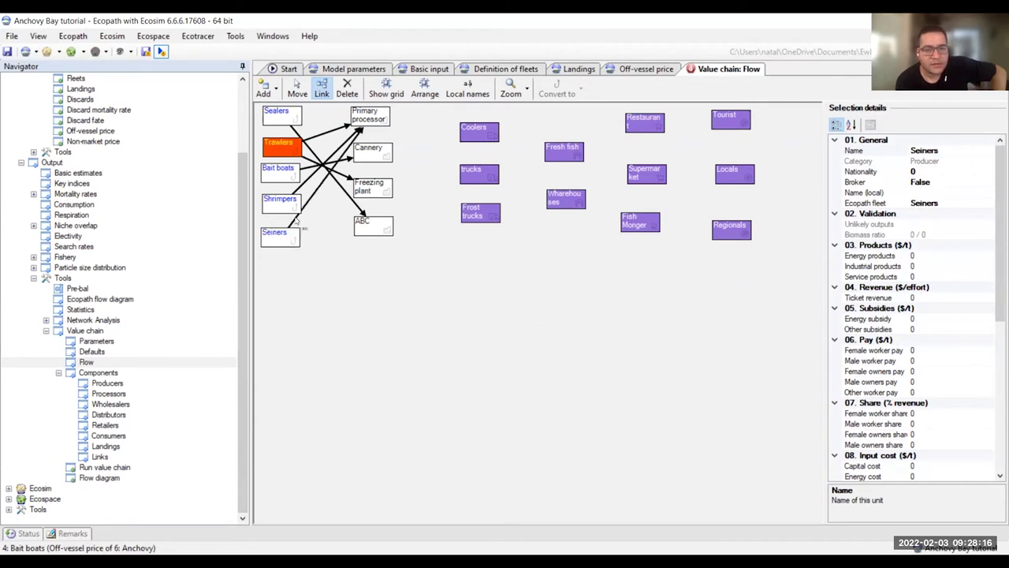
left_click_drag(279, 236, 361, 193)
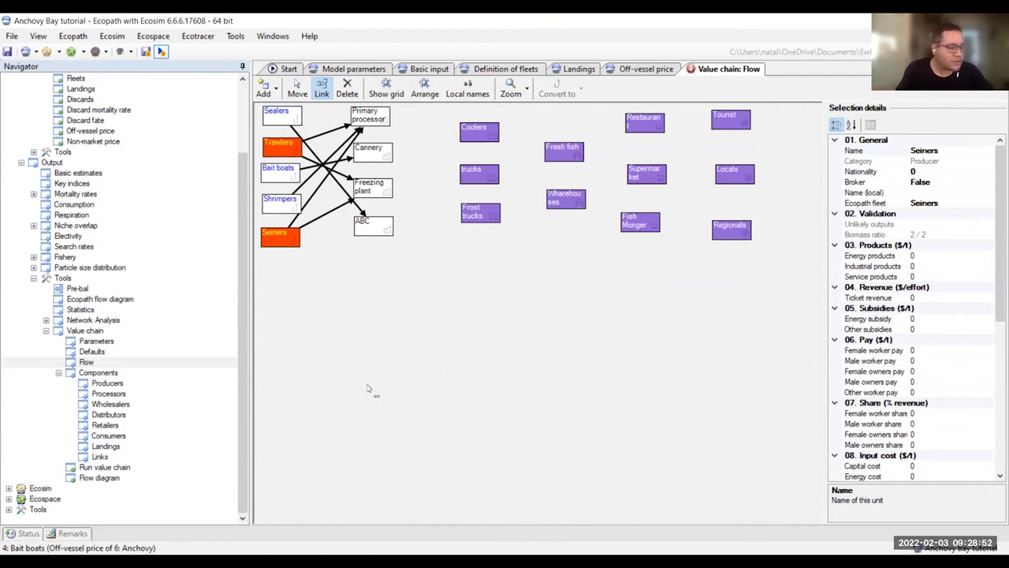
Step: Link Primary processor to the Coolers distribution unit and Cannery to the trucks distribution unit
left_click(370, 117)
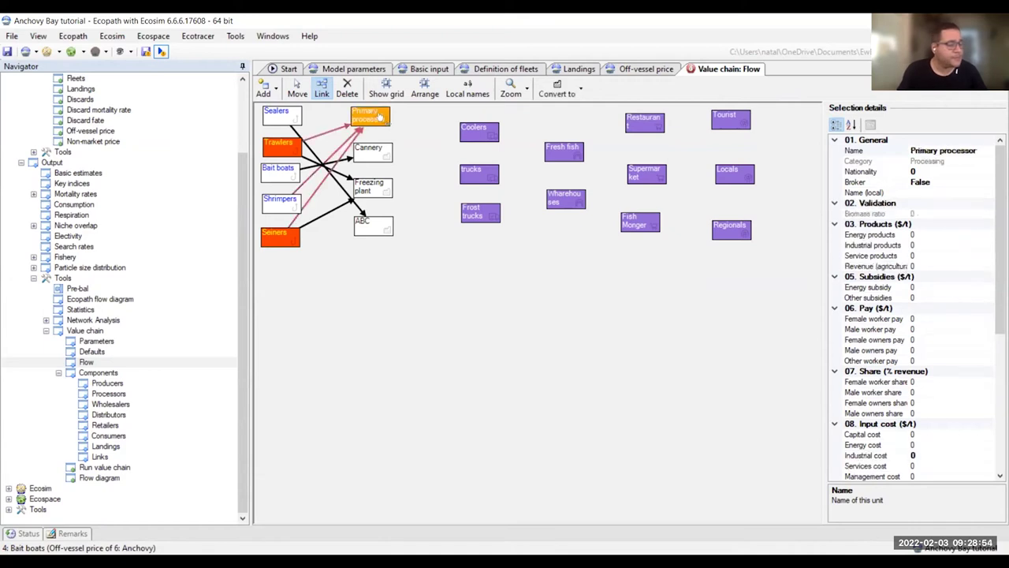
left_click(475, 131)
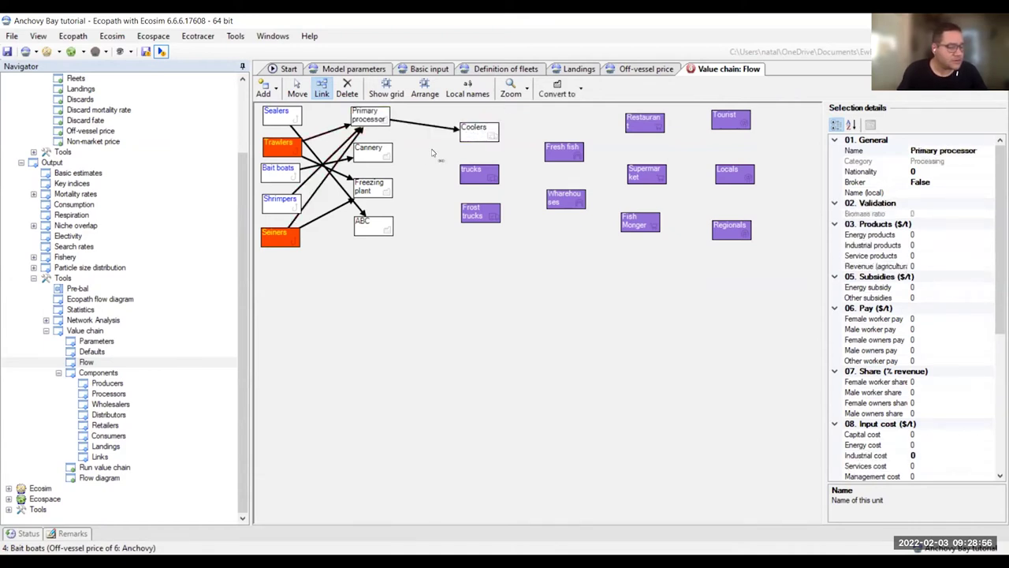
left_click(373, 152)
left_click(465, 174)
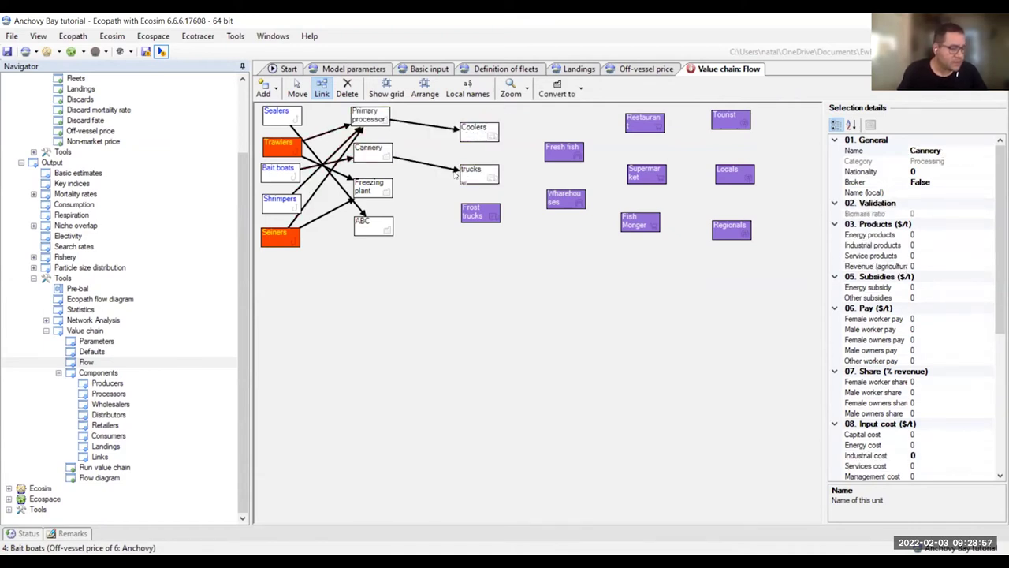
Step: Link Freezing plant to Frost trucks and ABC directly to the Regionals consumer unit
left_click(369, 189)
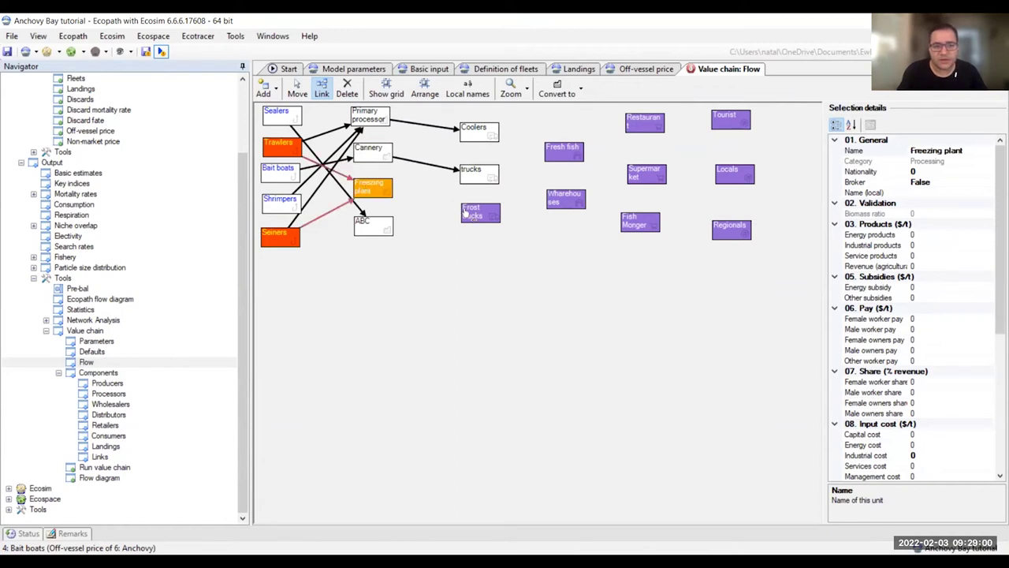
left_click(463, 218)
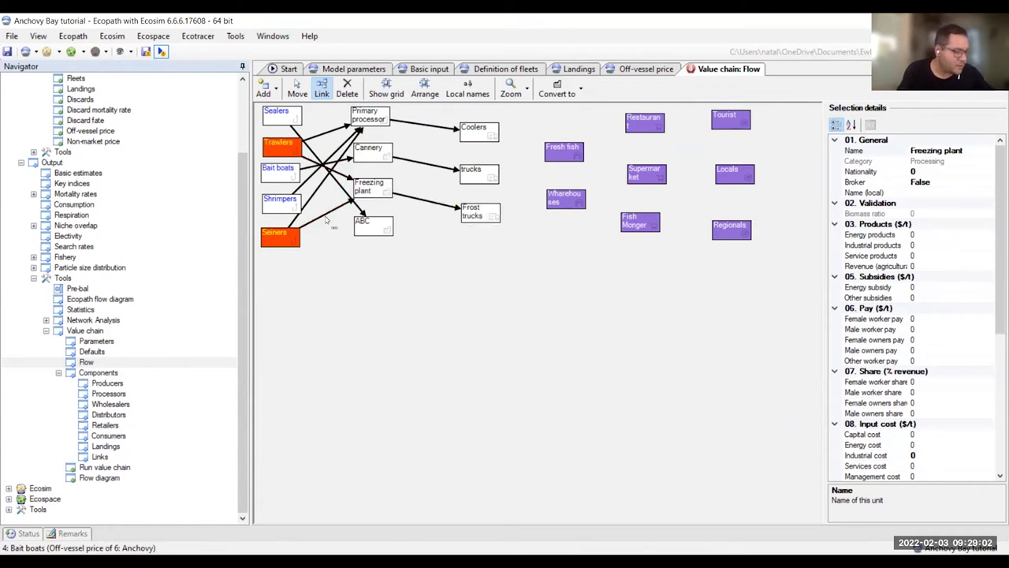
left_click(373, 231)
left_click(708, 230)
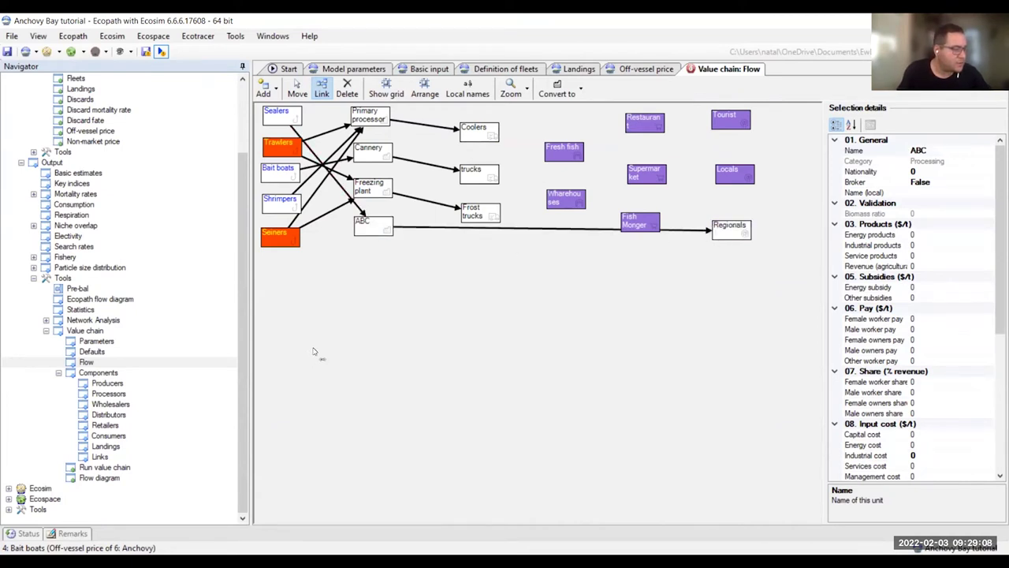
Step: Link the distribution units to the wholesalers: Coolers to Fresh fish, and both trucks and Frost trucks to Wharehouses
left_click(486, 132)
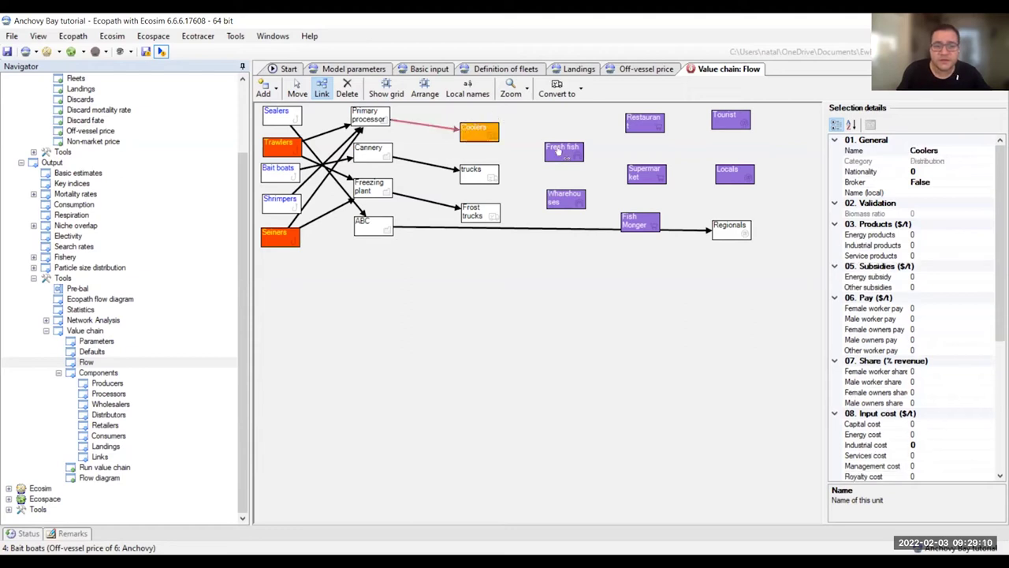
left_click(555, 152)
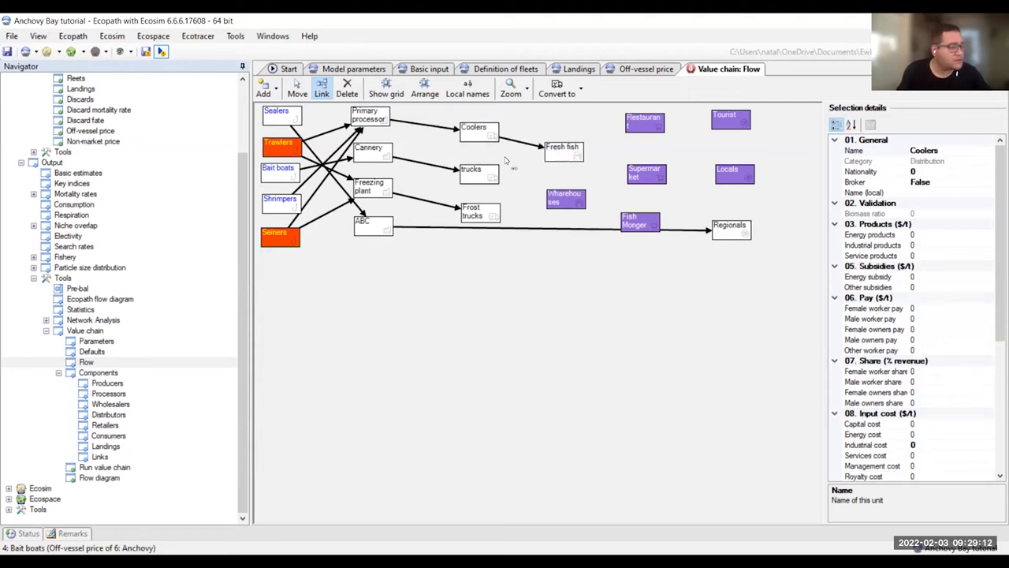
left_click(478, 175)
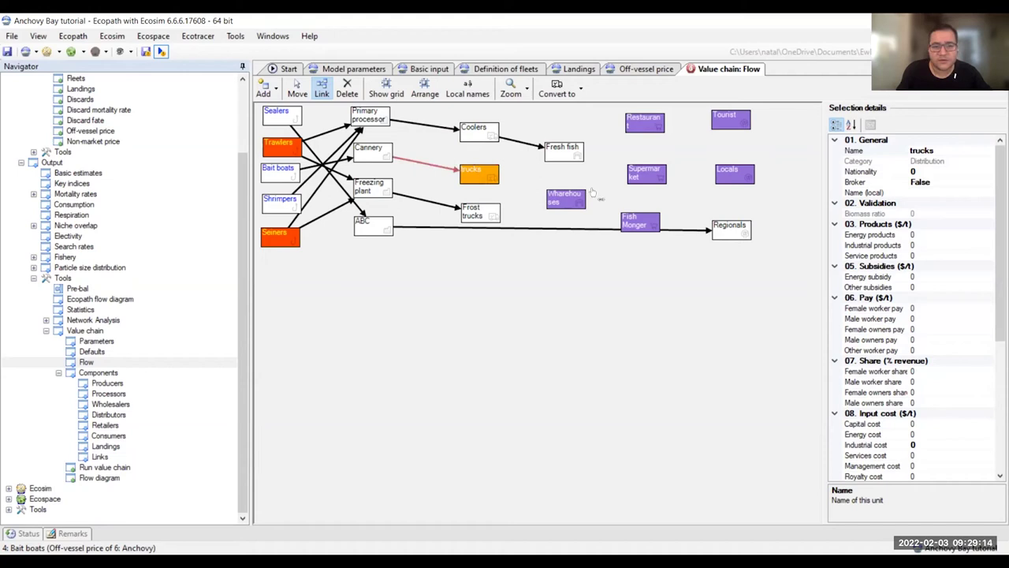
left_click(550, 195)
left_click(473, 211)
left_click(549, 197)
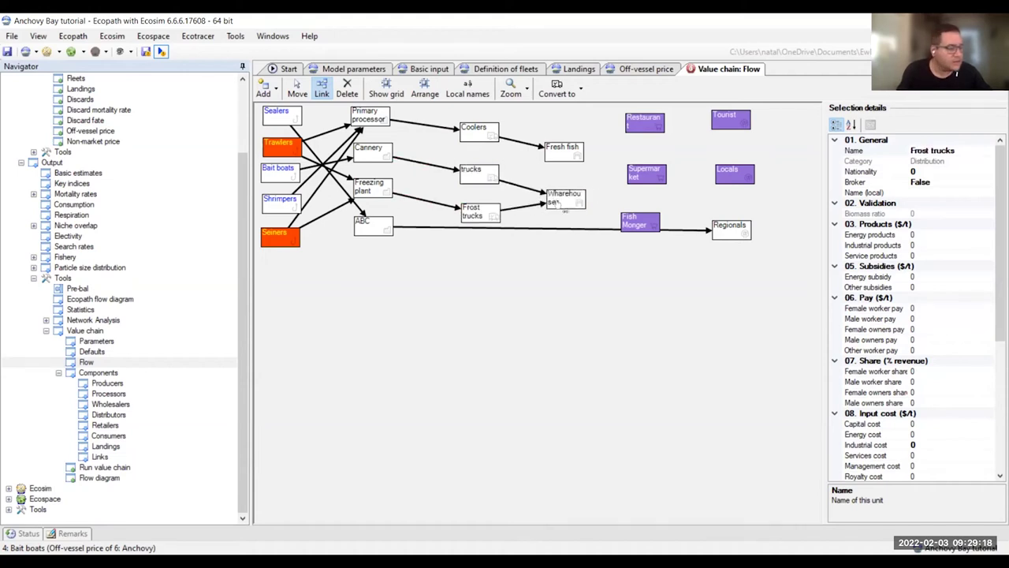
Step: Link the wholesalers to the retailers: Fresh fish to Restaurant and Fish Monger, and Wharehouses to Supermarket
left_click(560, 150)
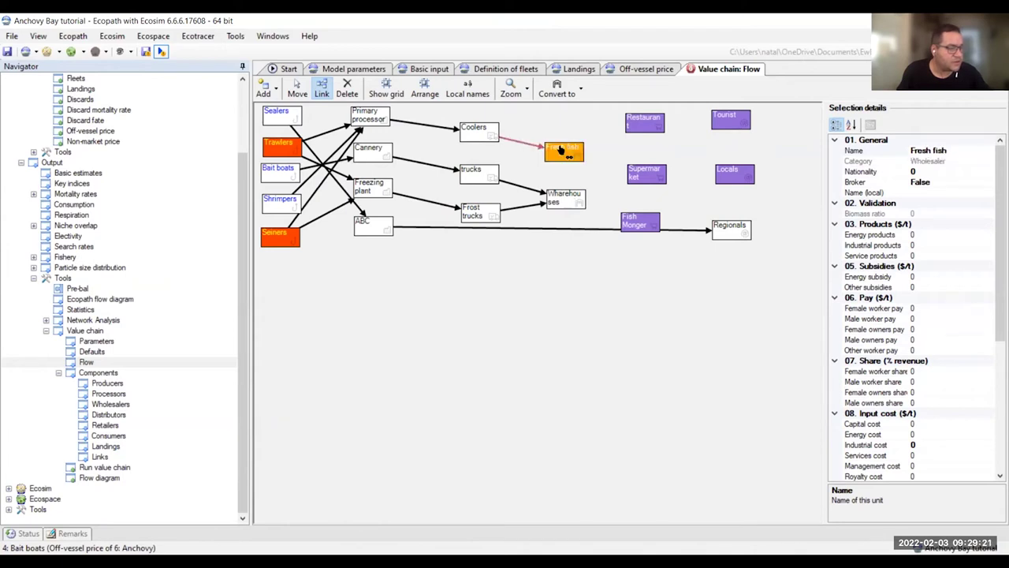
left_click(630, 122)
left_click(566, 151)
left_click(631, 220)
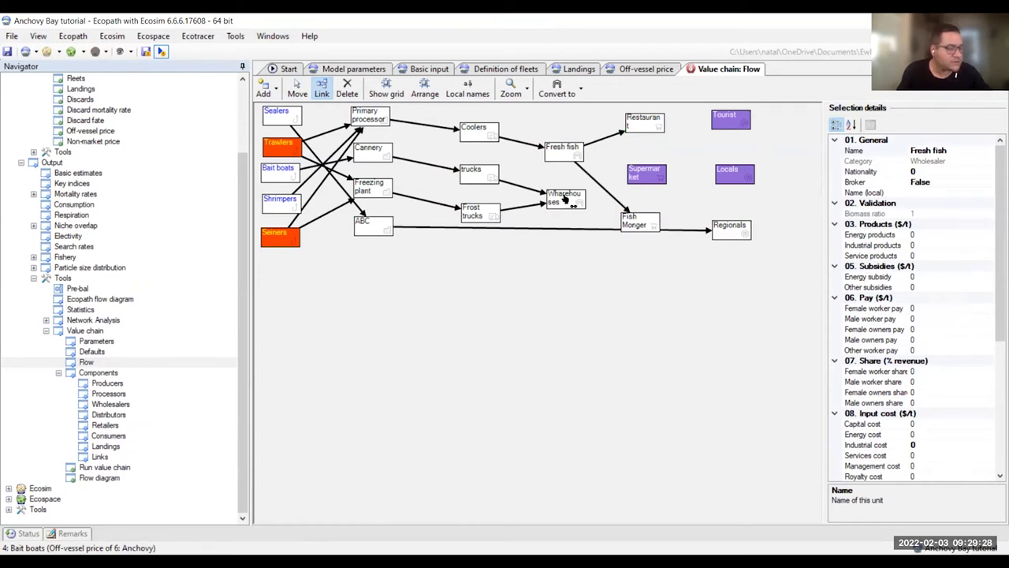
left_click(564, 199)
left_click(628, 179)
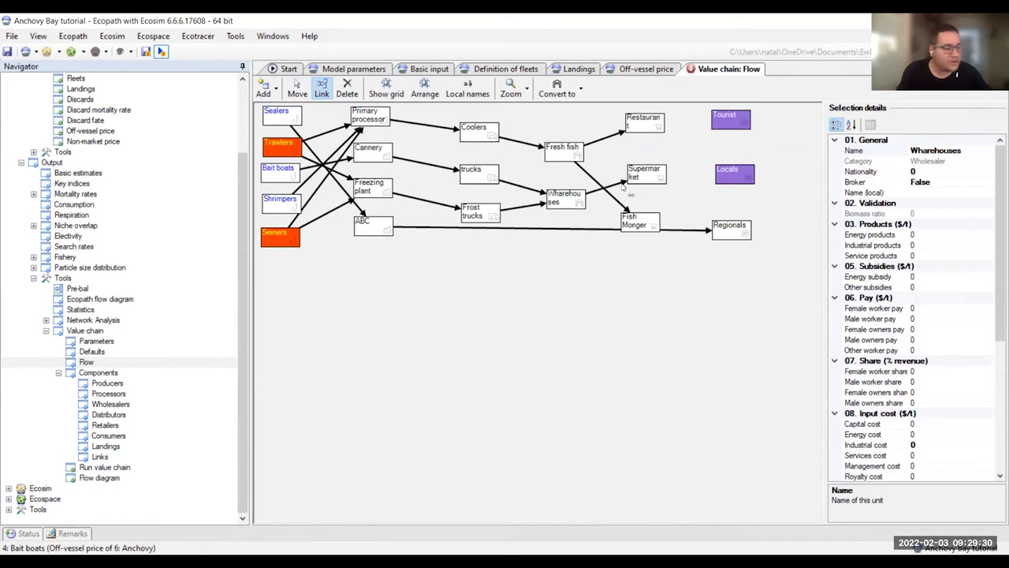
Step: Link the retailers to the consumers: Restaurant to Tourist, Supermarket to Locals and Regionals, and Fish Monger to Locals
left_click(645, 121)
left_click(719, 117)
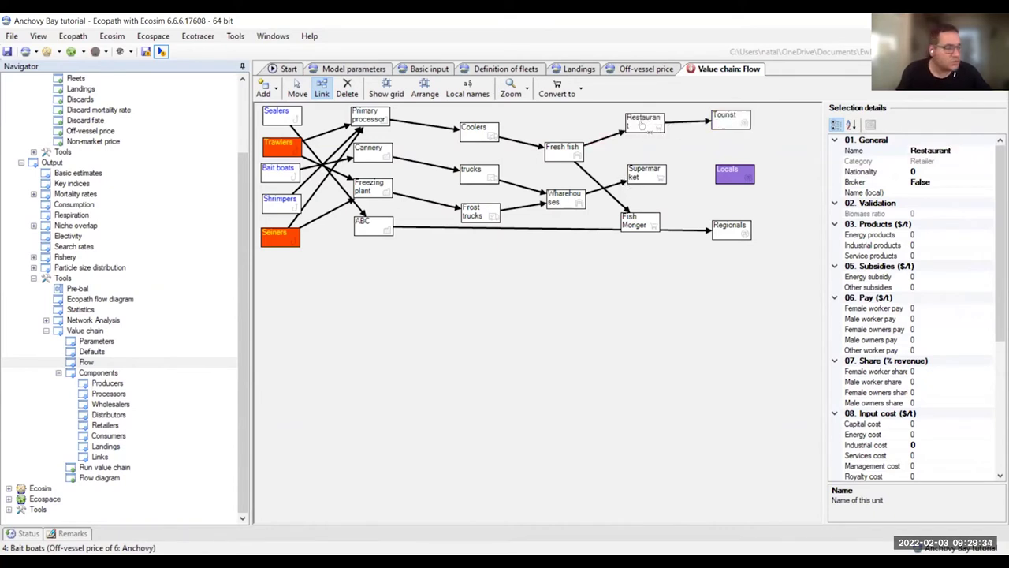
left_click(643, 173)
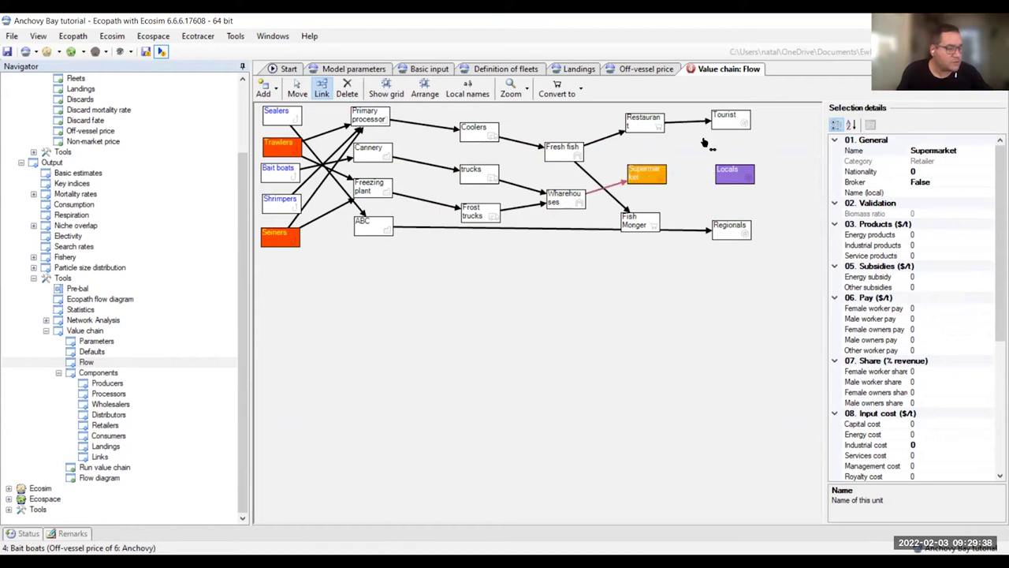
left_click(719, 174)
left_click(749, 227)
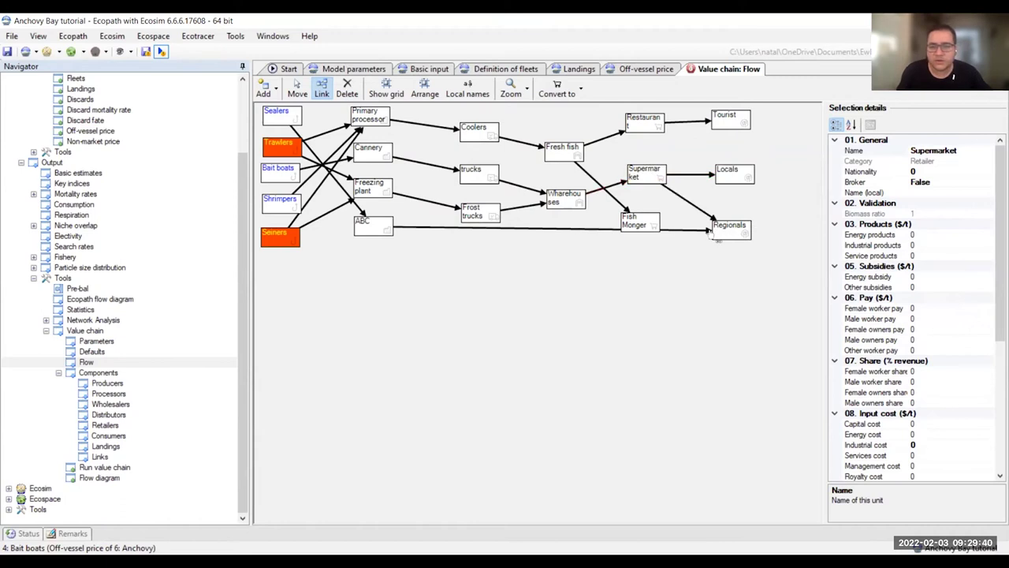
left_click(643, 222)
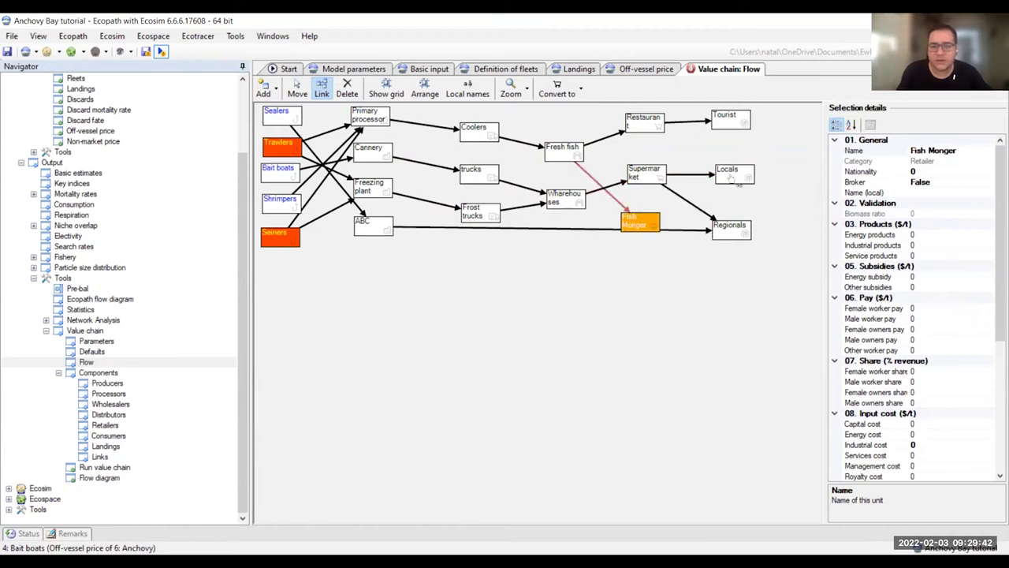
left_click(730, 178)
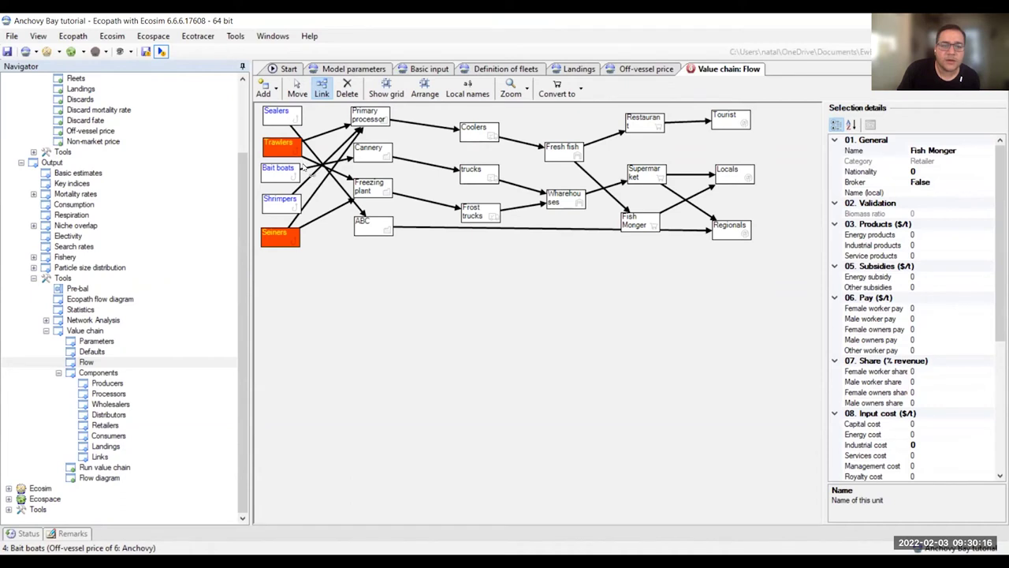
Step: Examine the transfer details of the Bait boats to Cannery link and the Seiners to Primary processor link
left_click(298, 92)
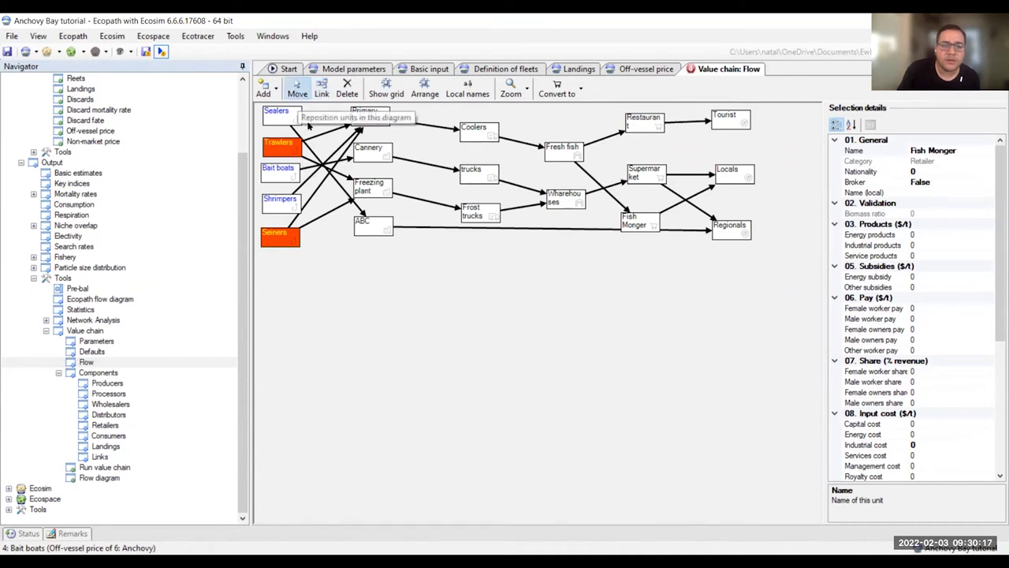
left_click(308, 166)
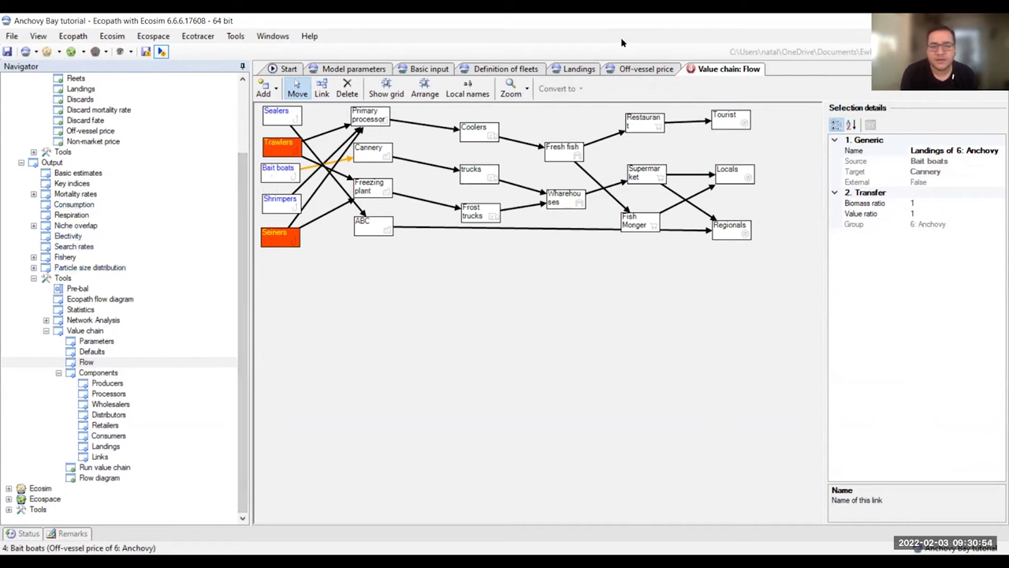
left_click(313, 197, "ctrl")
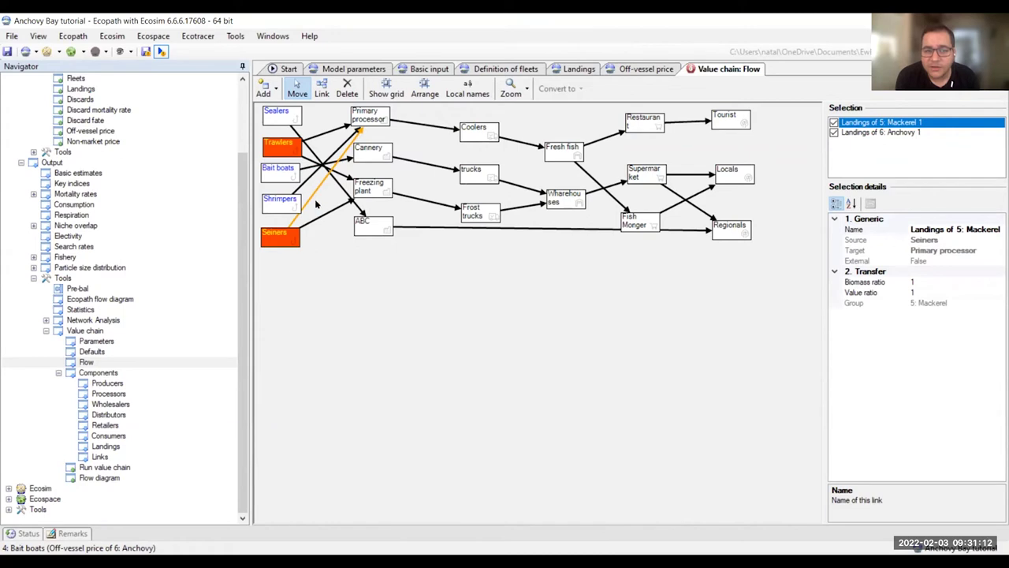
Step: Set the biomass ratio of the Mackerel landings link from Seiners to Freezing plant to 0.5
left_click_drag(317, 203, 321, 213)
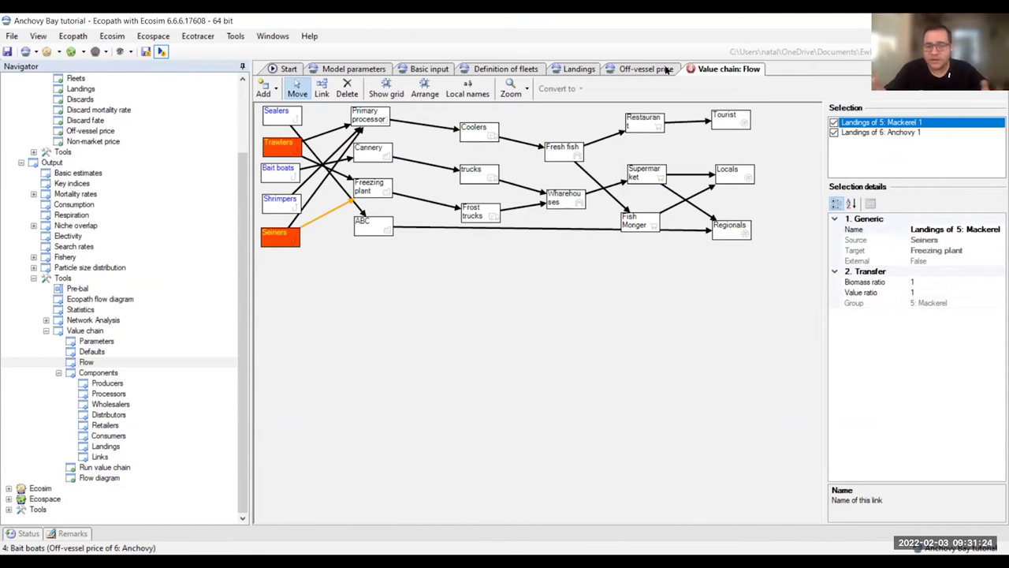
left_click(923, 281)
key("BackSpace")
type("0.5")
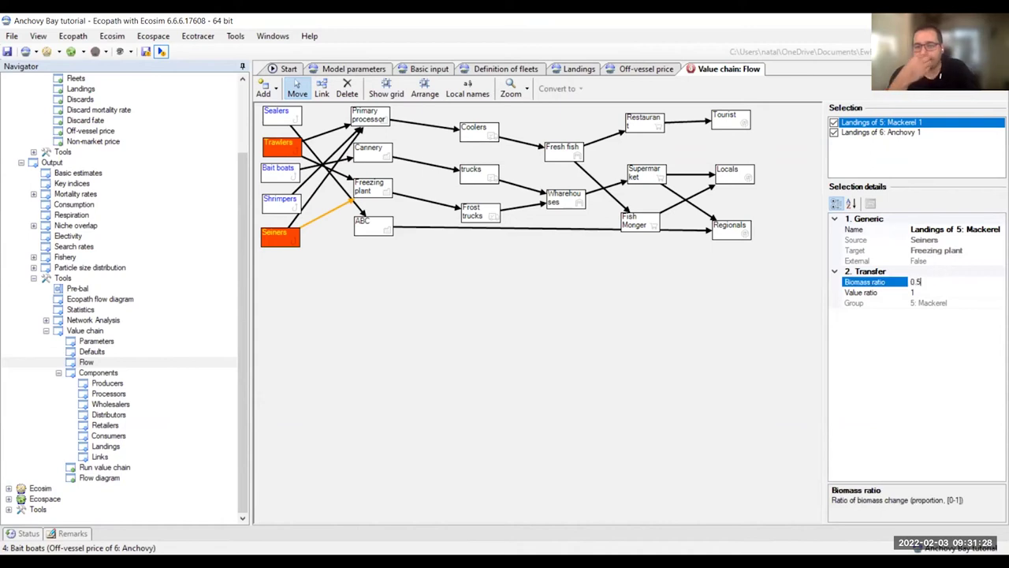
Step: Set the biomass ratio of the Anchovy landings link from Seiners to Freezing plant to 0.5
left_click(894, 133)
left_click(933, 282)
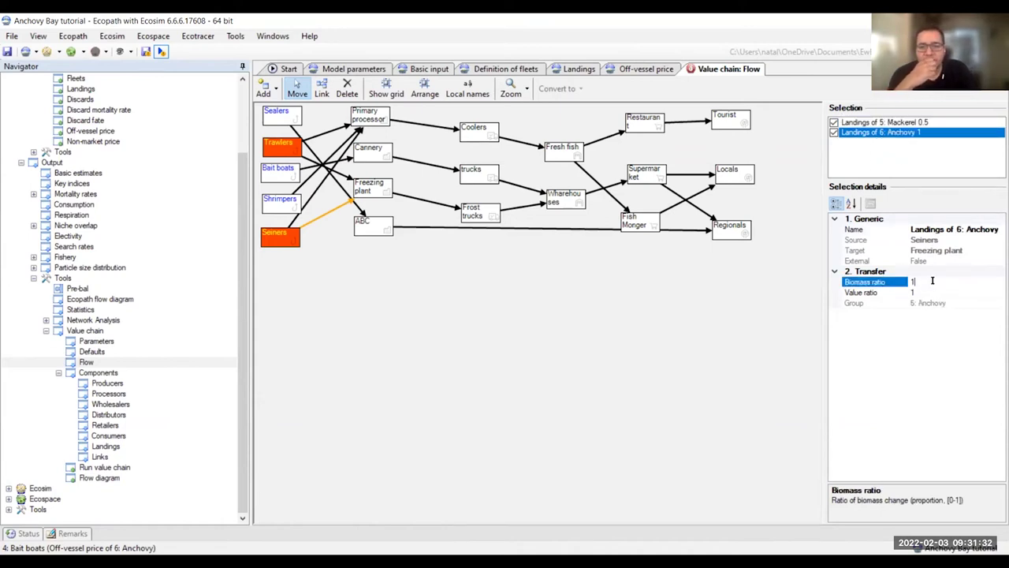
key("BackSpace")
type("0.5")
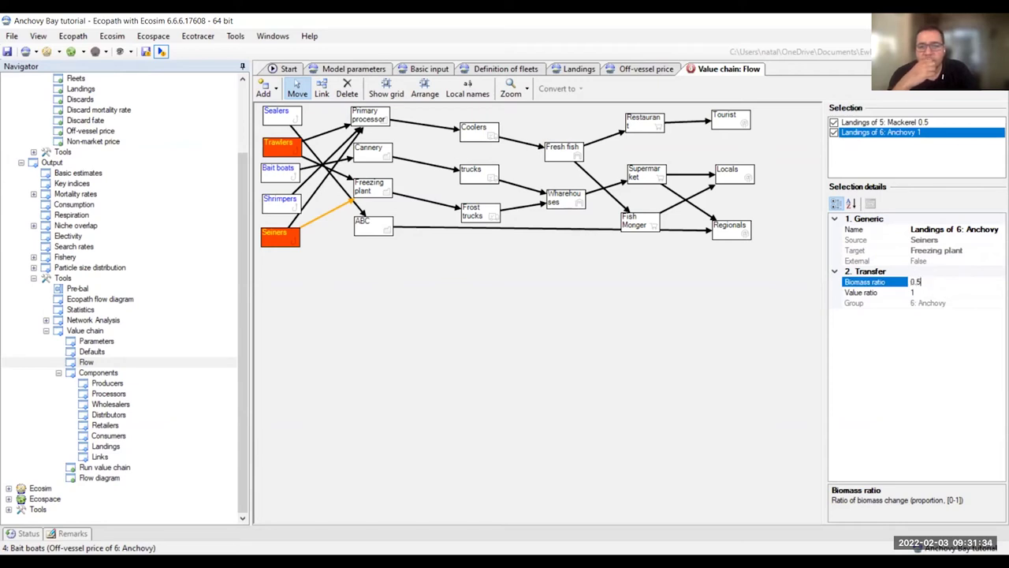
key("Return")
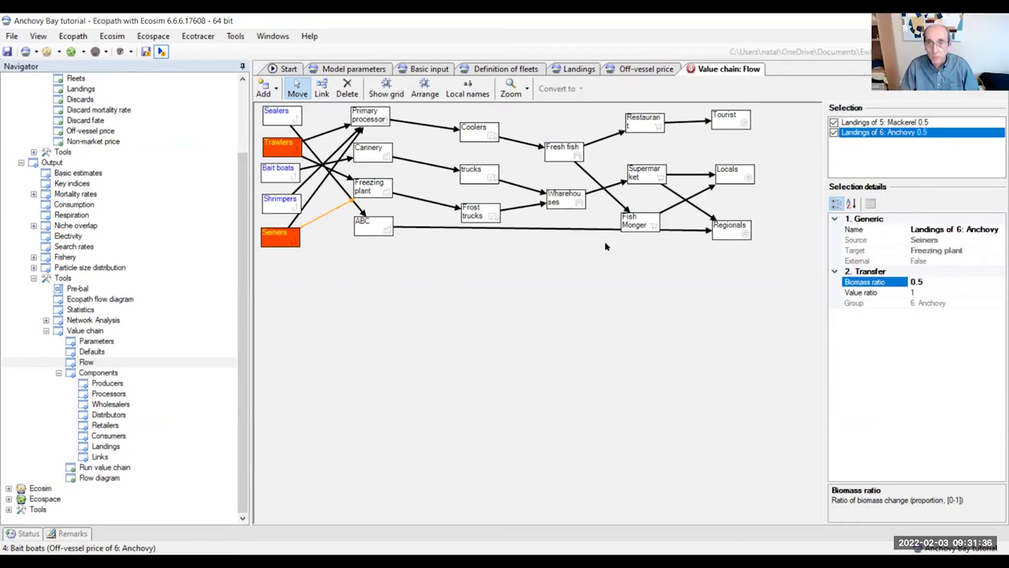
Step: Restore the biomass ratio of the Anchovy landings link from Seiners to Freezing plant to 1
left_click(929, 280)
key("BackSpace")
key("BackSpace")
key("BackSpace")
Step: Set the biomass ratio of the Mackerel landings link from Seiners to Primary processor to 0.5
left_click(913, 122)
left_click_drag(328, 215, 358, 128)
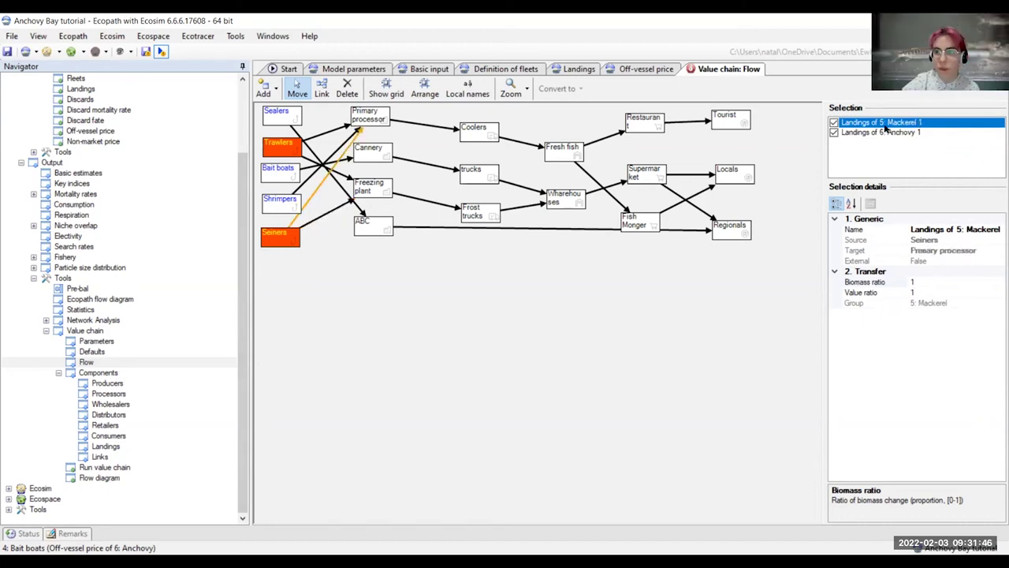
left_click(929, 280)
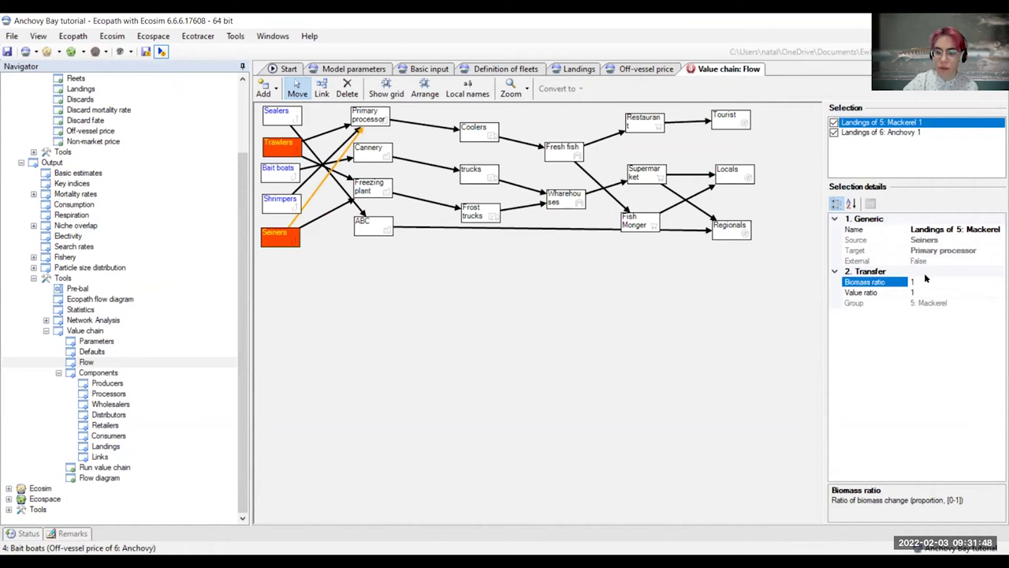
type("0.5")
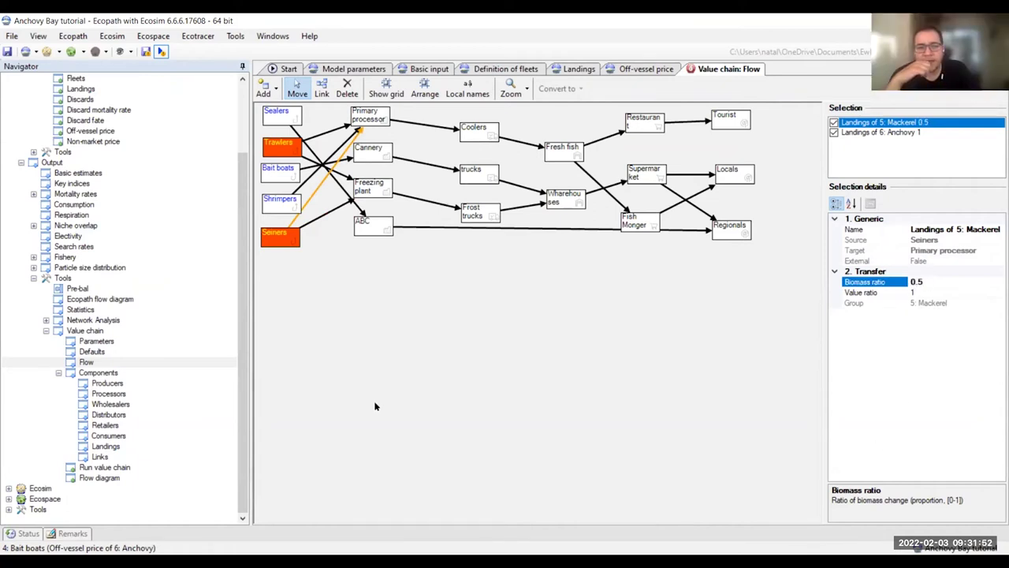
key("Return")
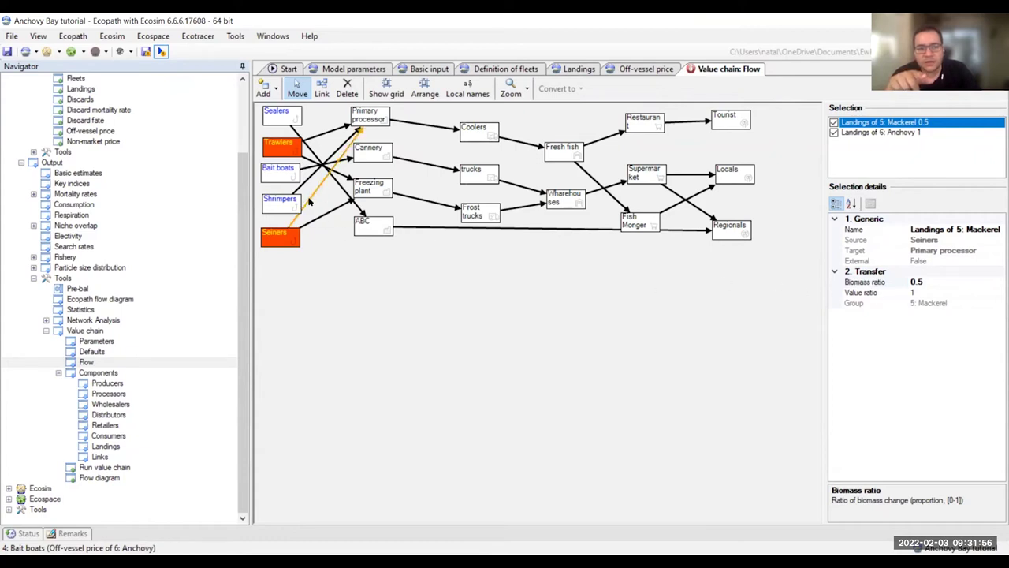
Step: Set the biomass ratio of the Anchovy landings from Seiners to Primary processor to 0 and check the Anchovy transfer to Freezing plant
left_click(364, 116)
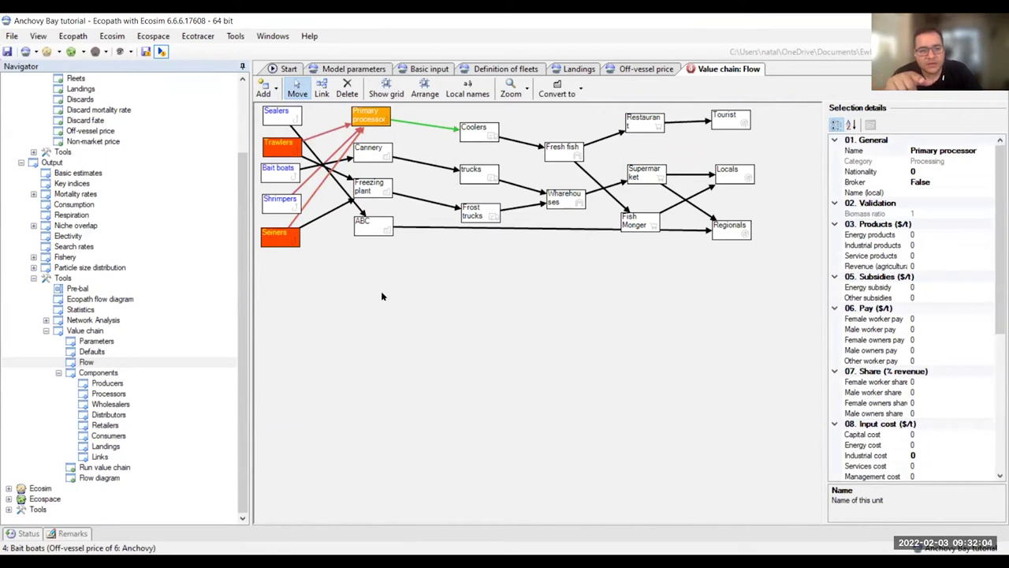
left_click(385, 205)
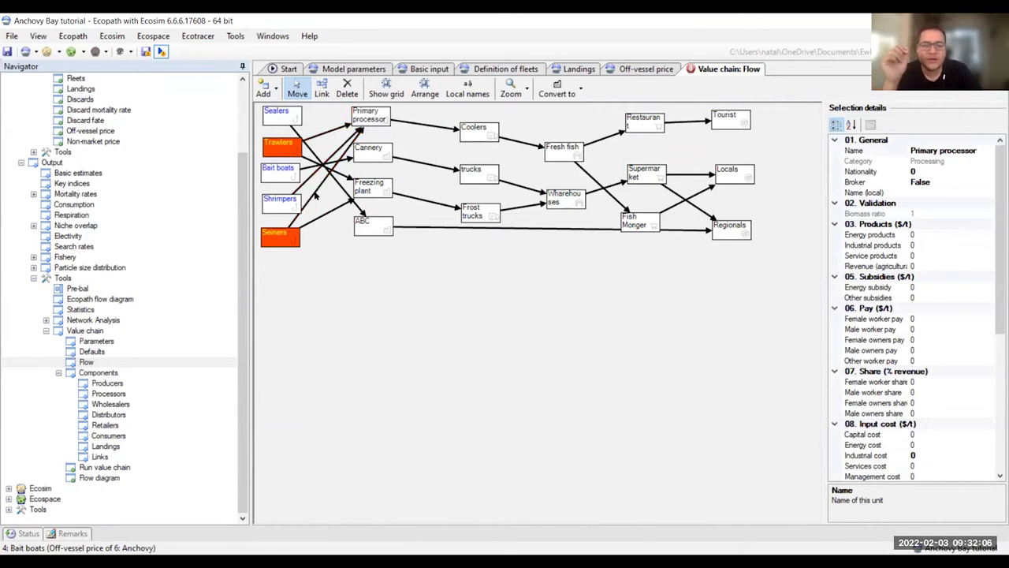
left_click(314, 197)
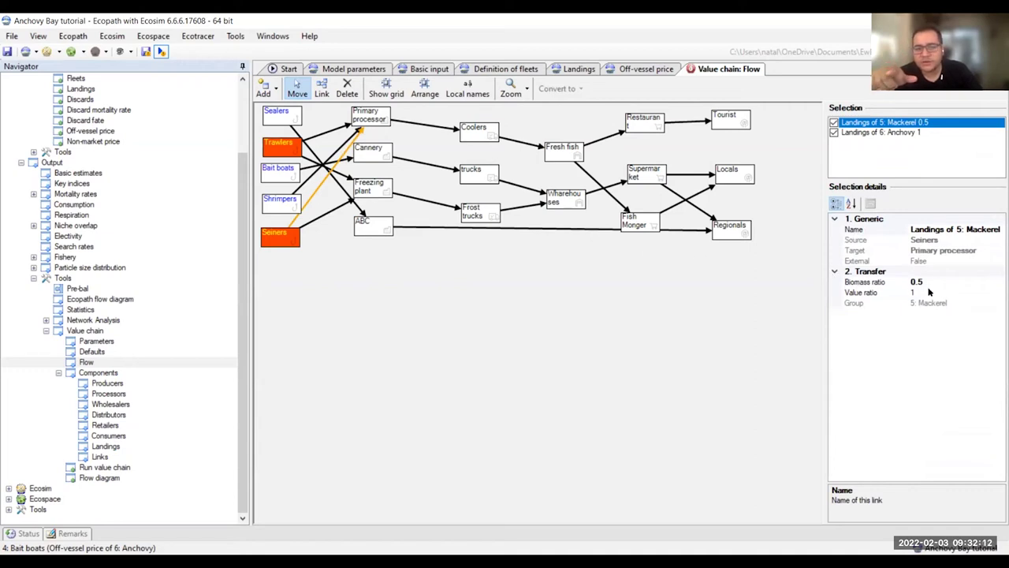
left_click(920, 132)
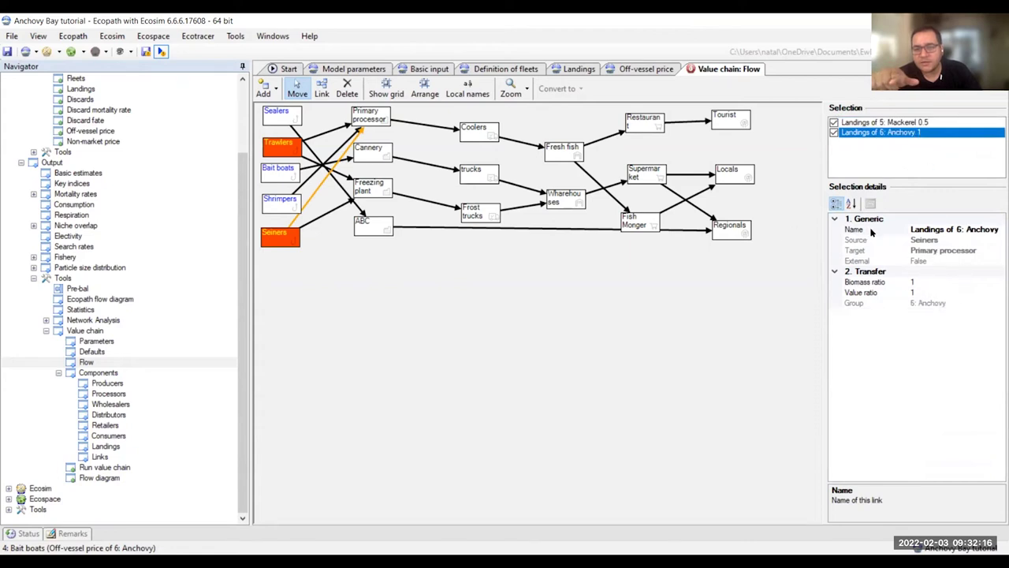
left_click(926, 282)
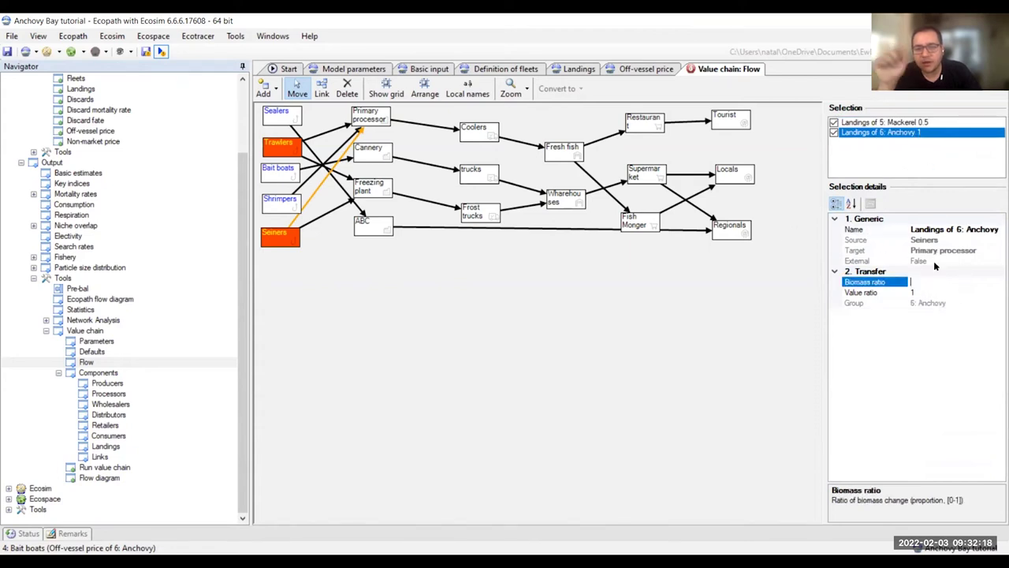
type("0")
key("Return")
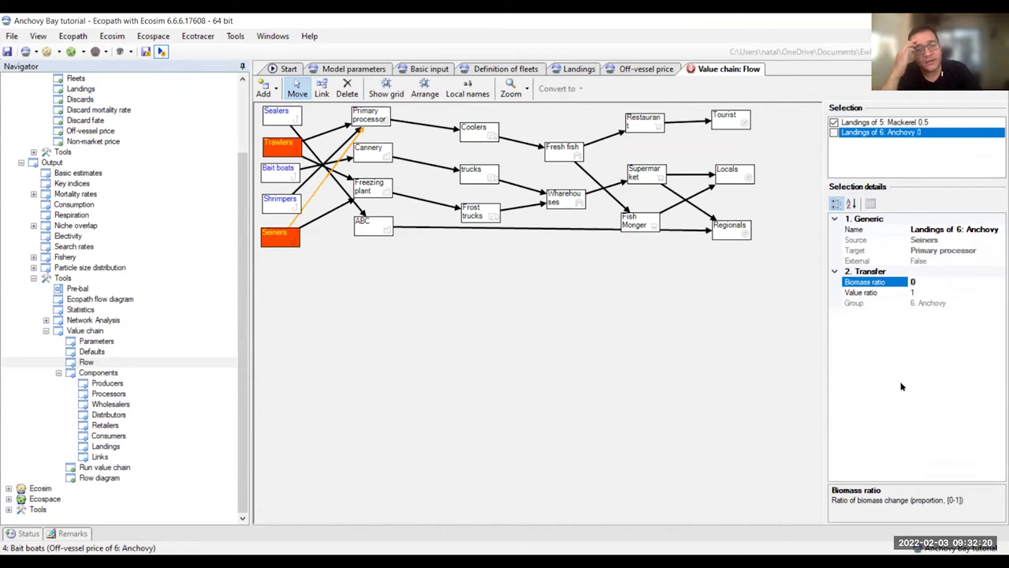
left_click(329, 211)
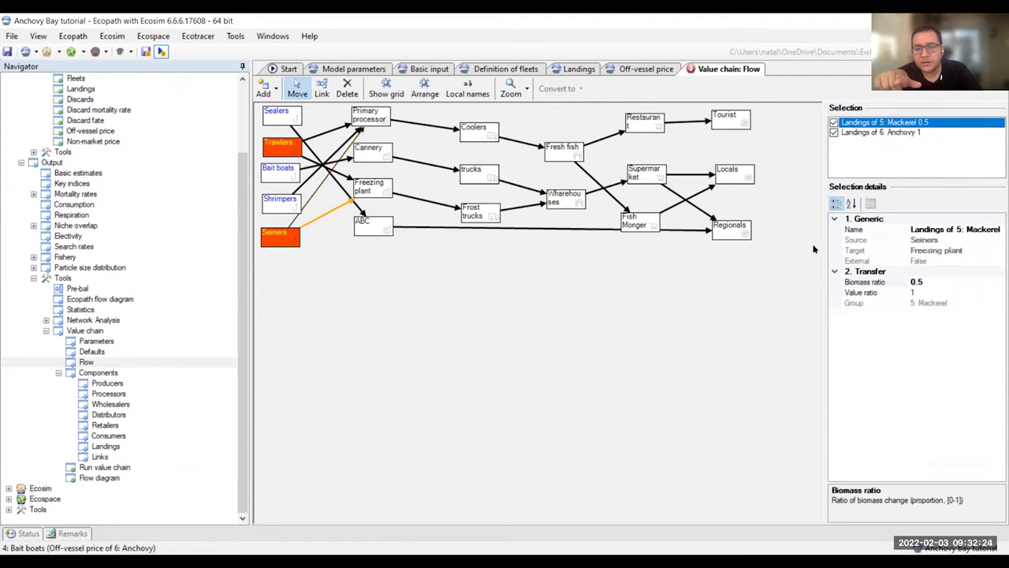
left_click(907, 132)
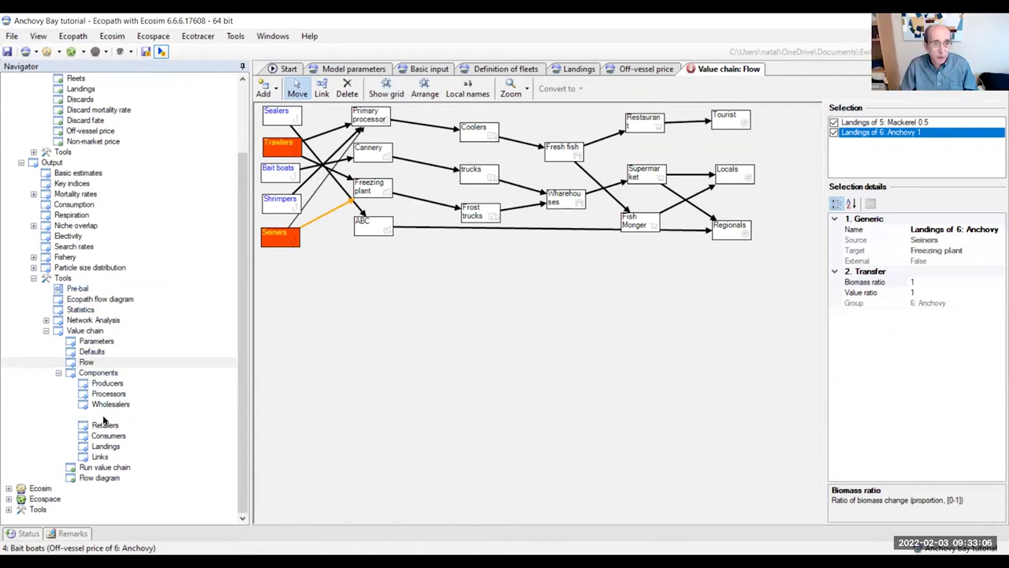
Step: In the value chain landings table, set the biomass ratios of the Trawlers' Cod landings to Primary processor and Freezing plant to 0.5
left_click(108, 446)
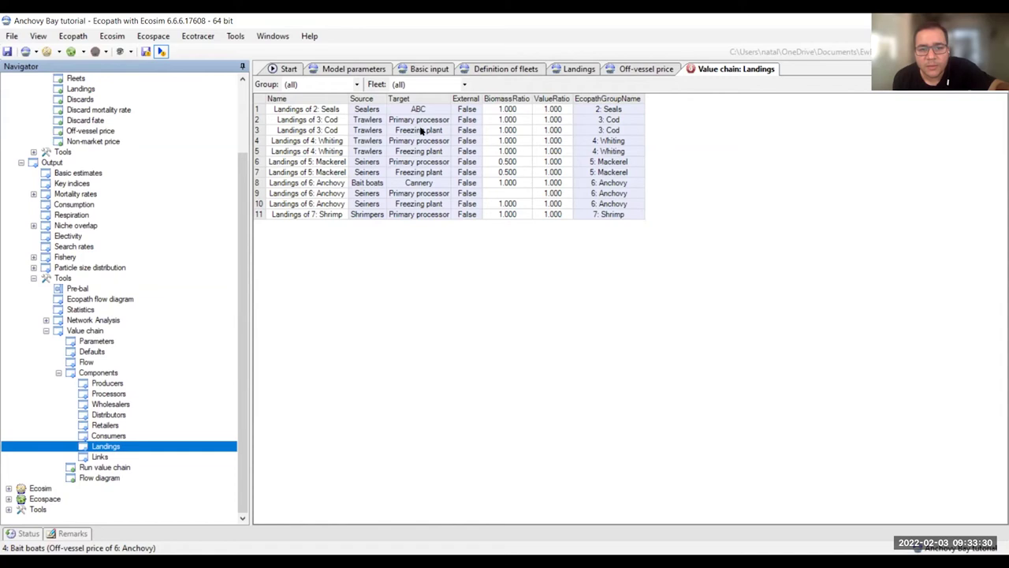
left_click(520, 119)
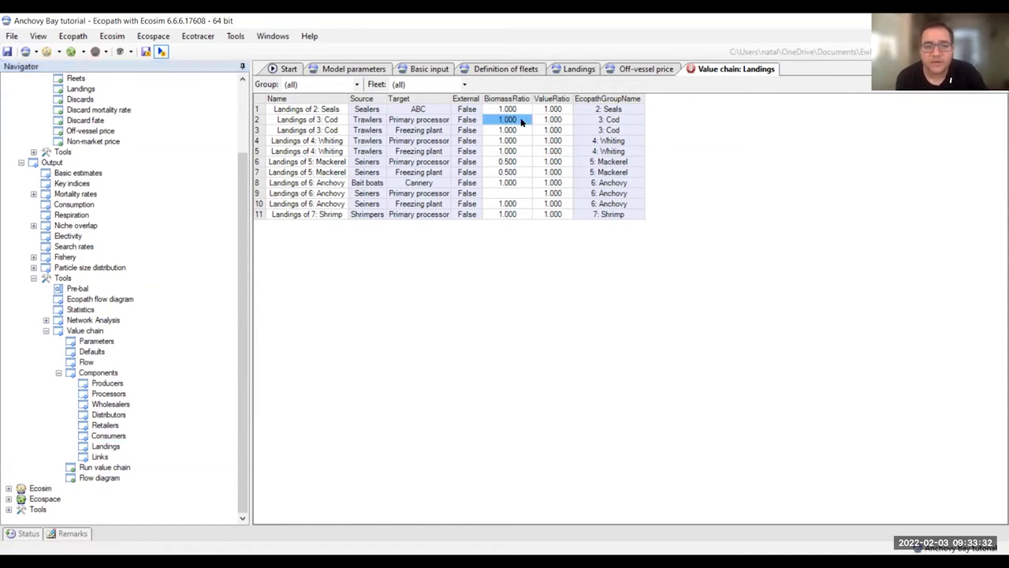
type("0.5")
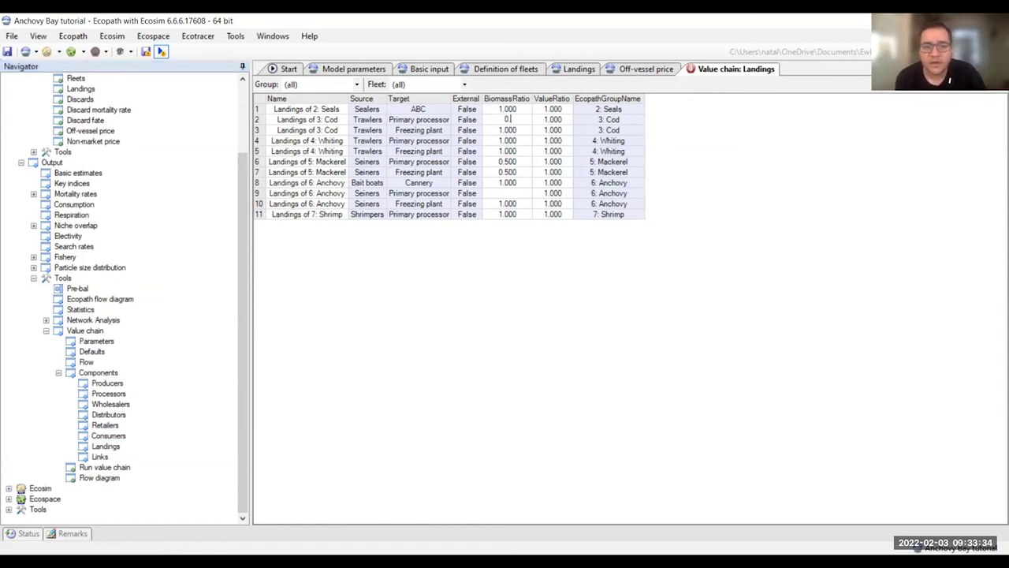
left_click(502, 130)
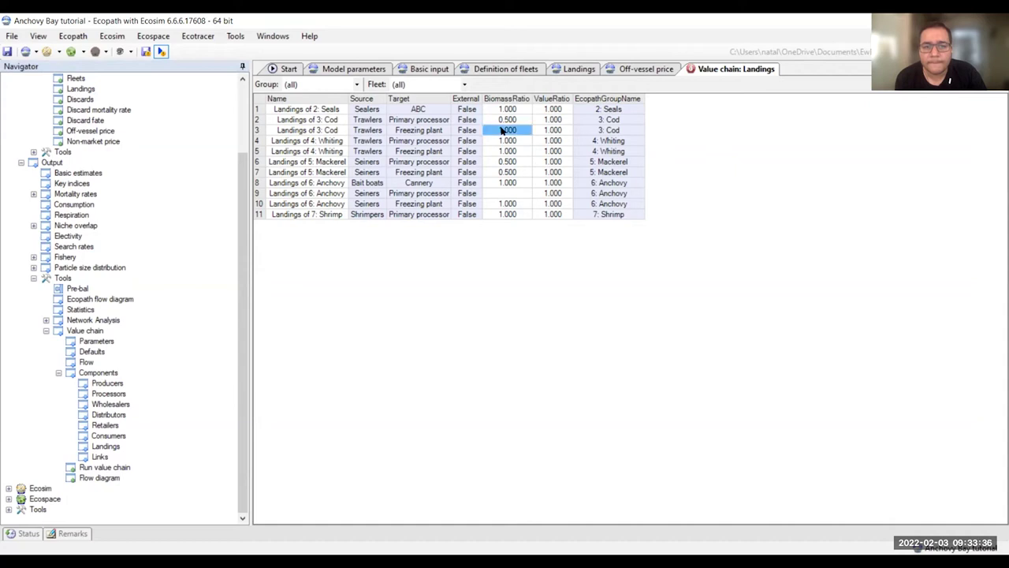
type("0.5")
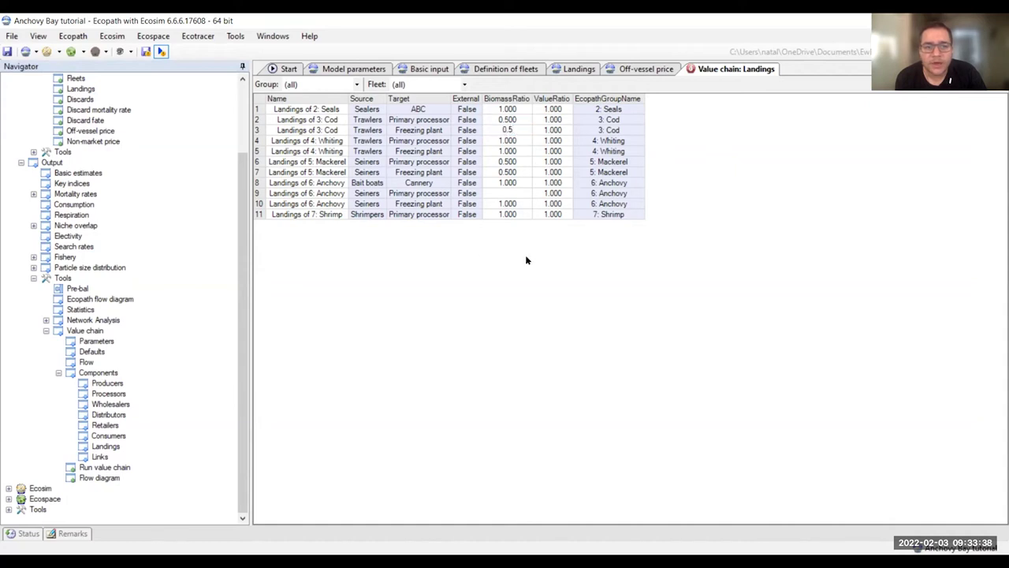
key("Return")
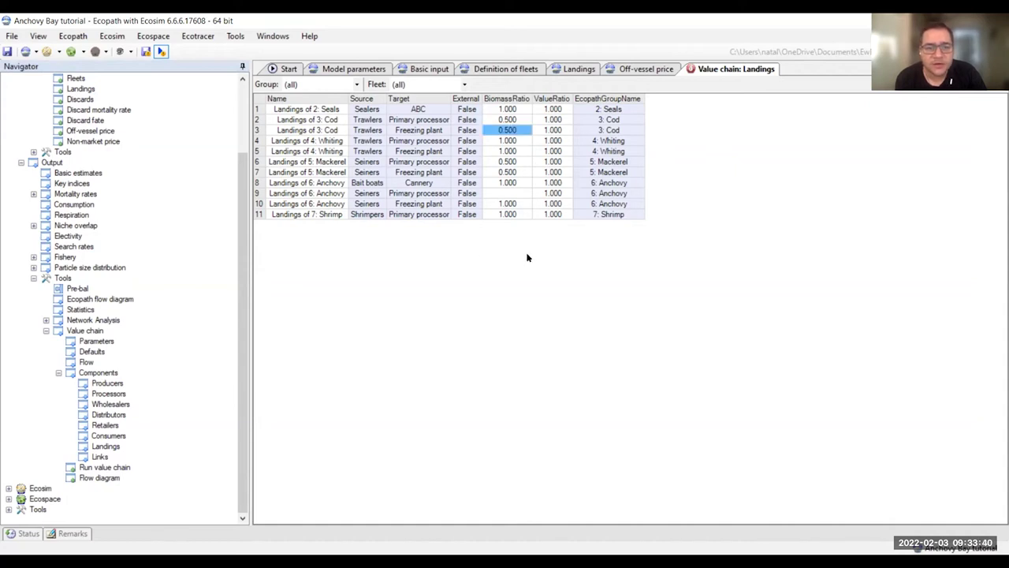
Step: Set the biomass ratios of the Trawlers' Whiting landings to Primary processor and Freezing plant to 0.5
left_click(516, 142)
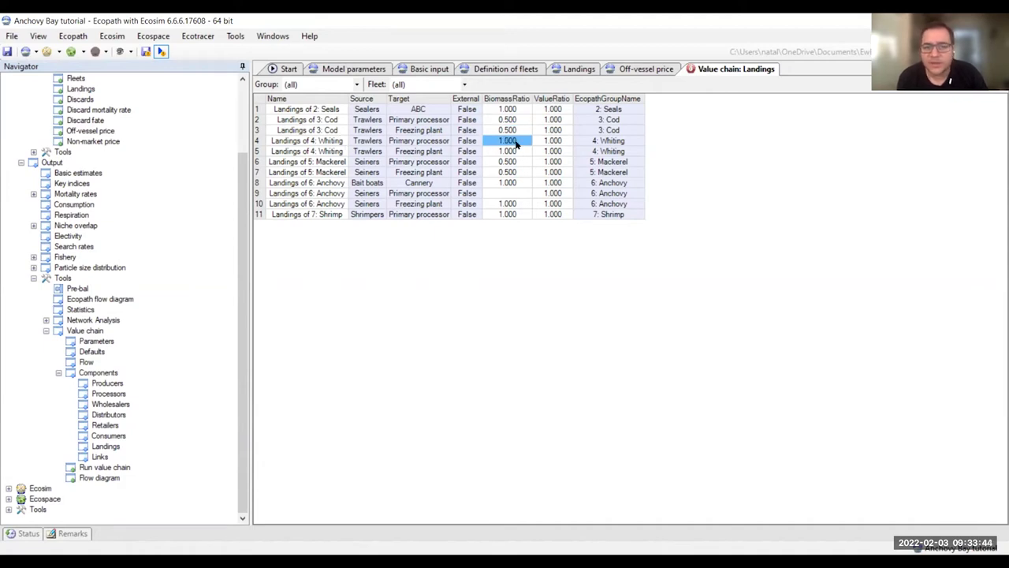
type("0.5")
key("Return")
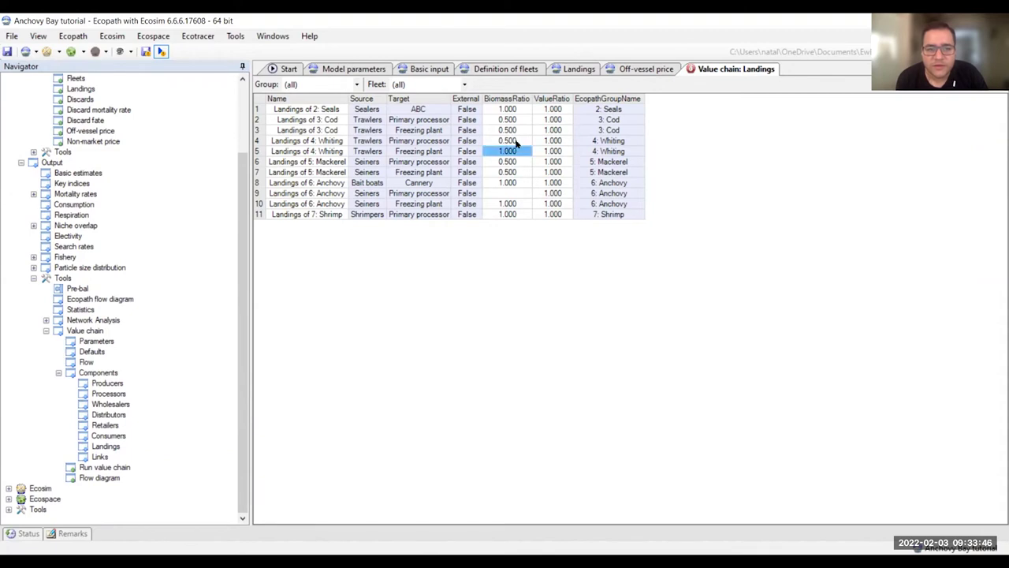
type("0.5")
left_click(559, 238)
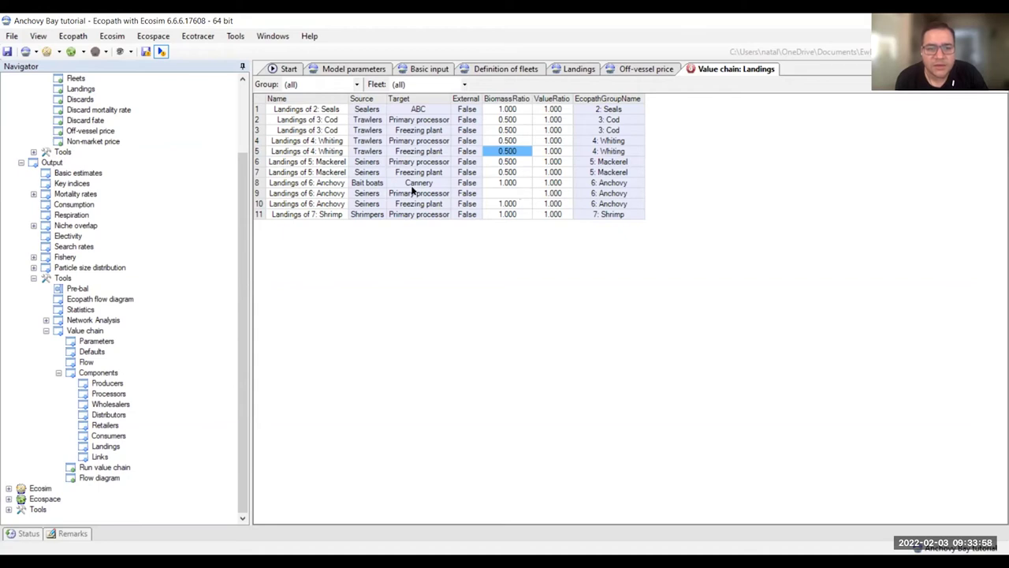
Step: Review the value chain flow diagram and the Distributors table, and return to the value chain landings table
left_click(514, 192)
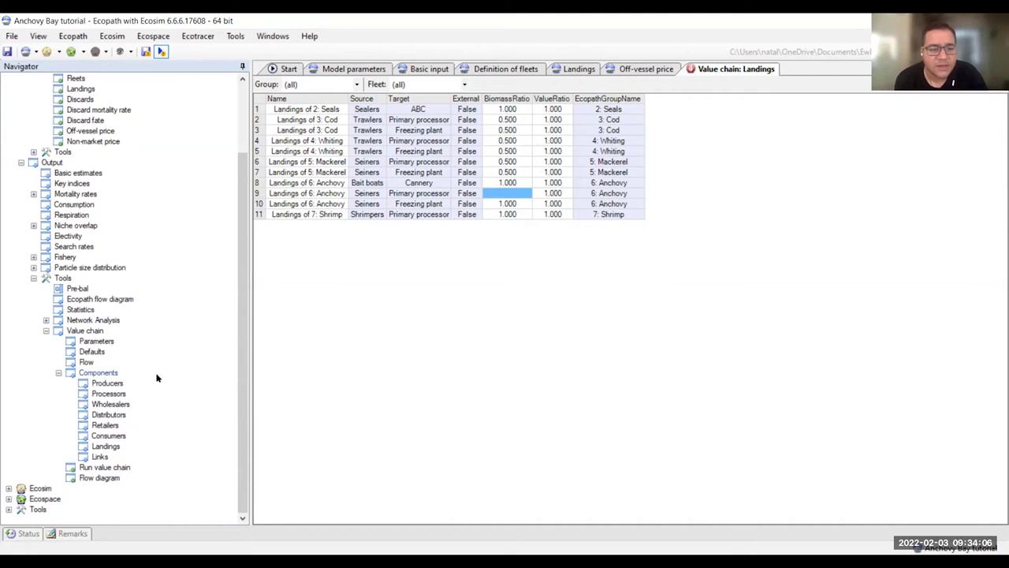
left_click(87, 362)
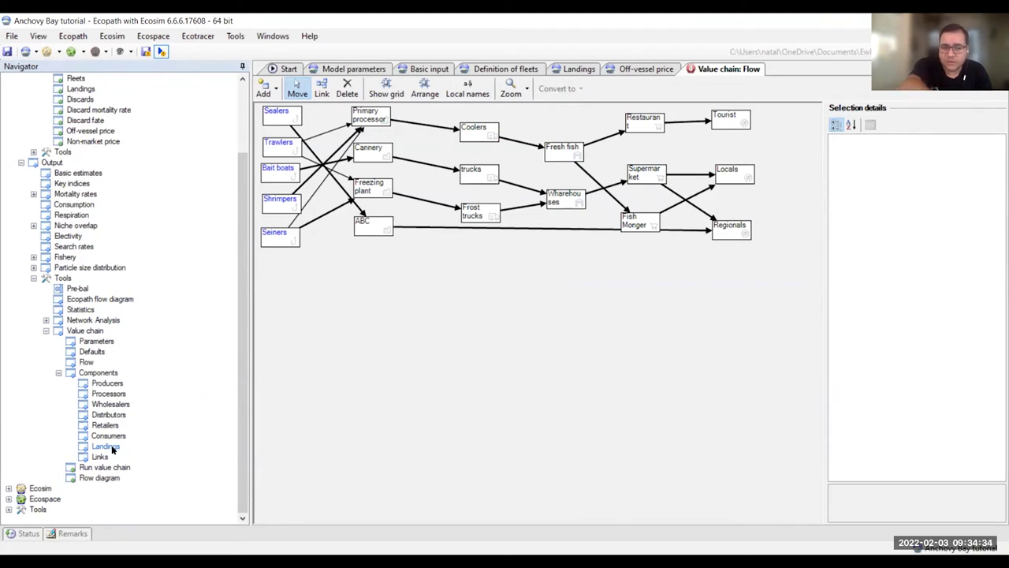
left_click(107, 414)
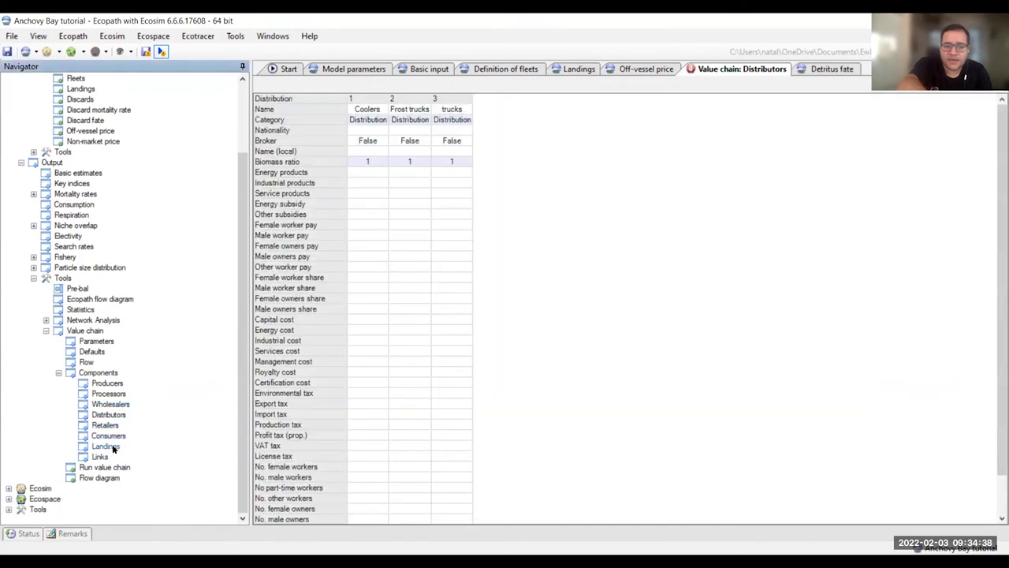
left_click(104, 446)
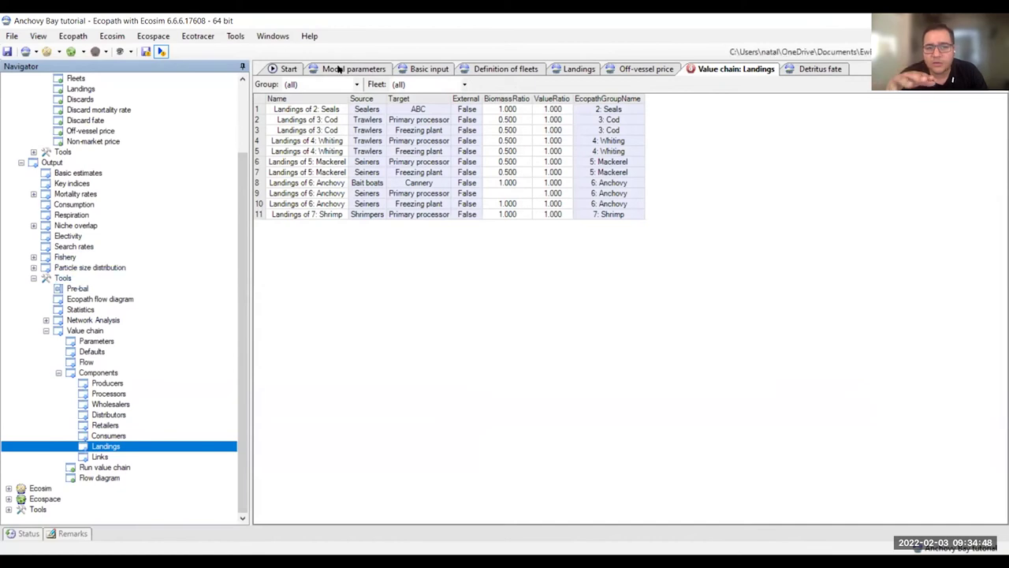
Step: Filter the landings table to the group 6: Anchovy and view the available fleet filter options
left_click(358, 83)
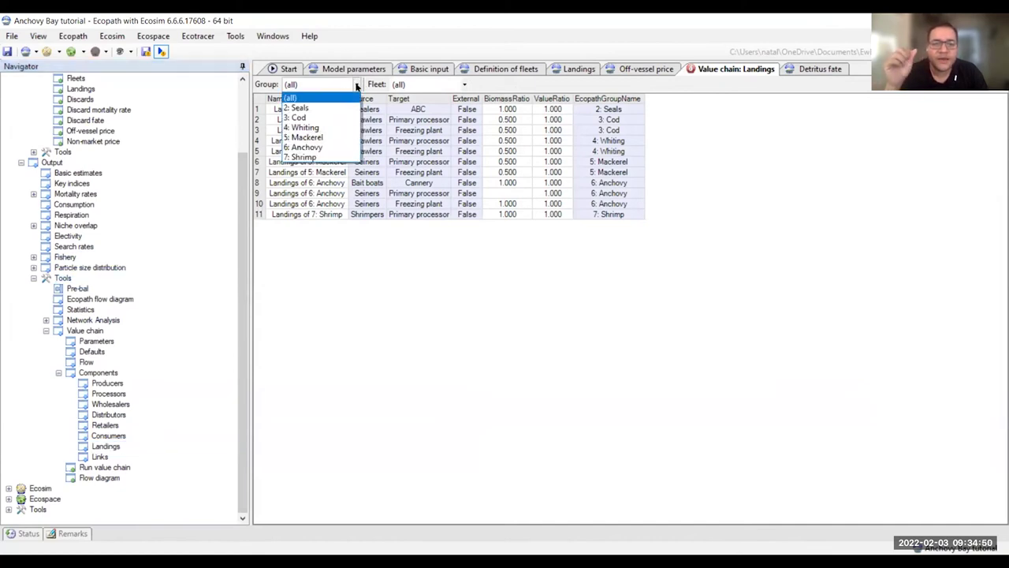
left_click(357, 84)
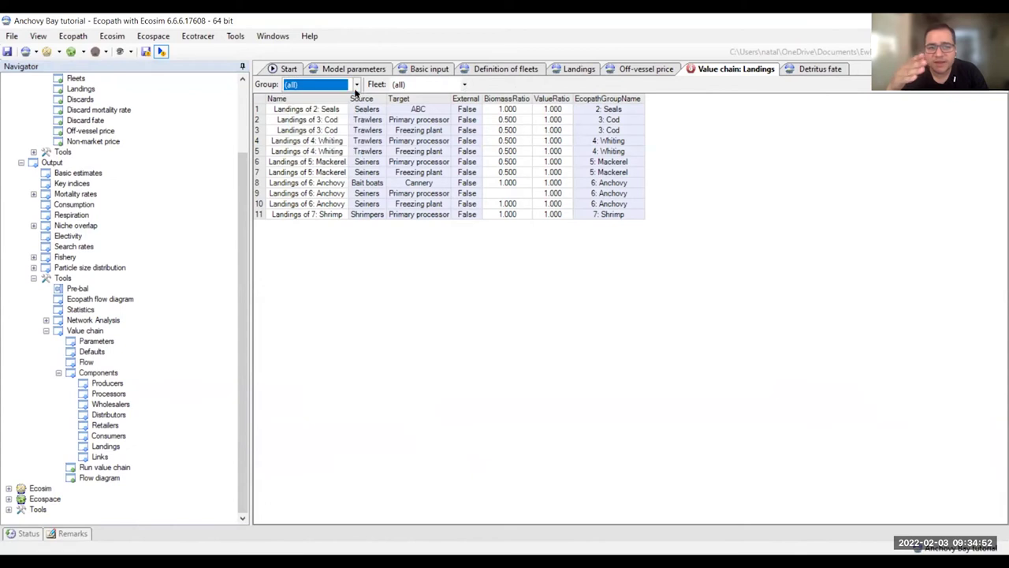
left_click(352, 81)
left_click(332, 147)
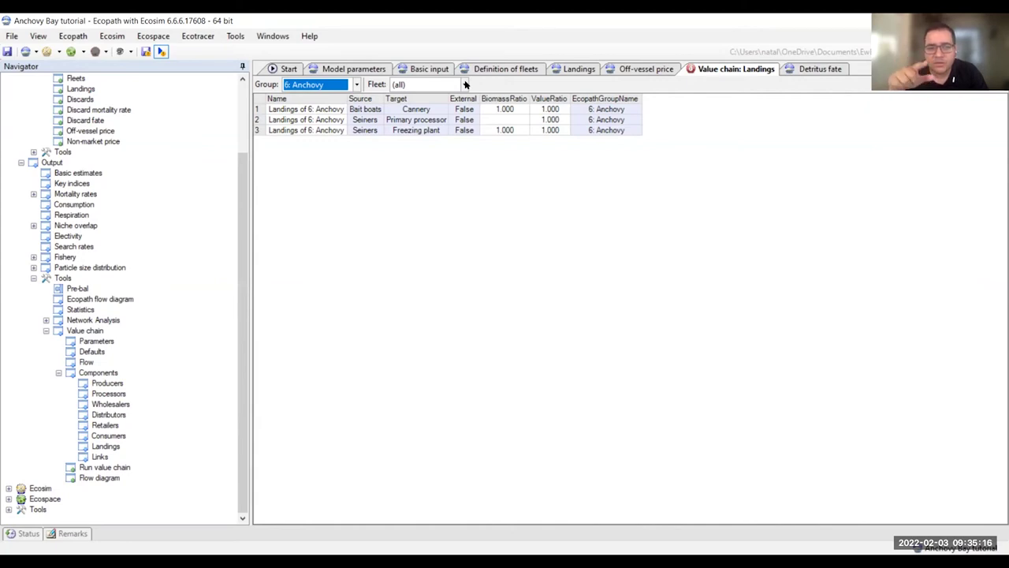
left_click(466, 85)
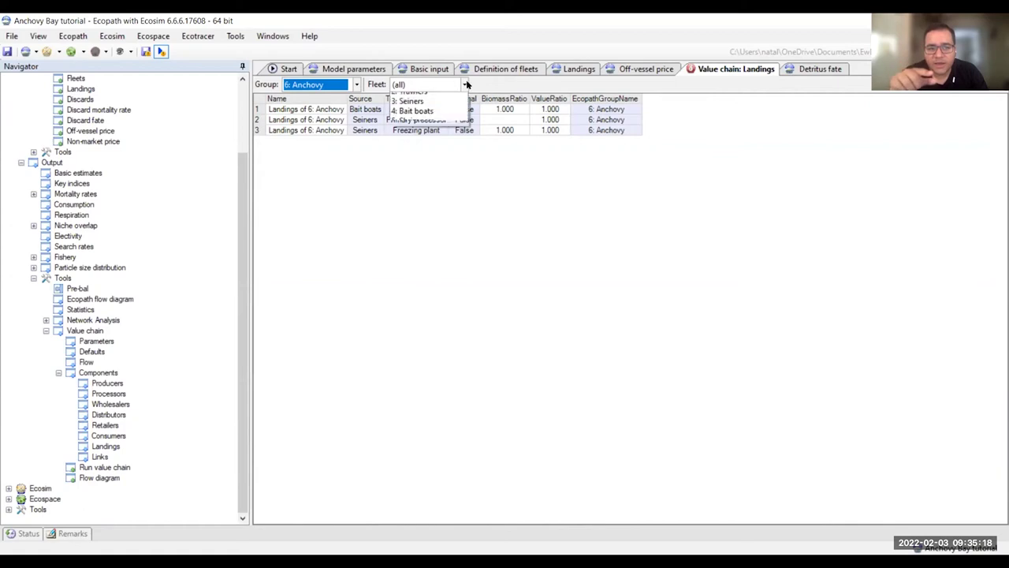
left_click(466, 82)
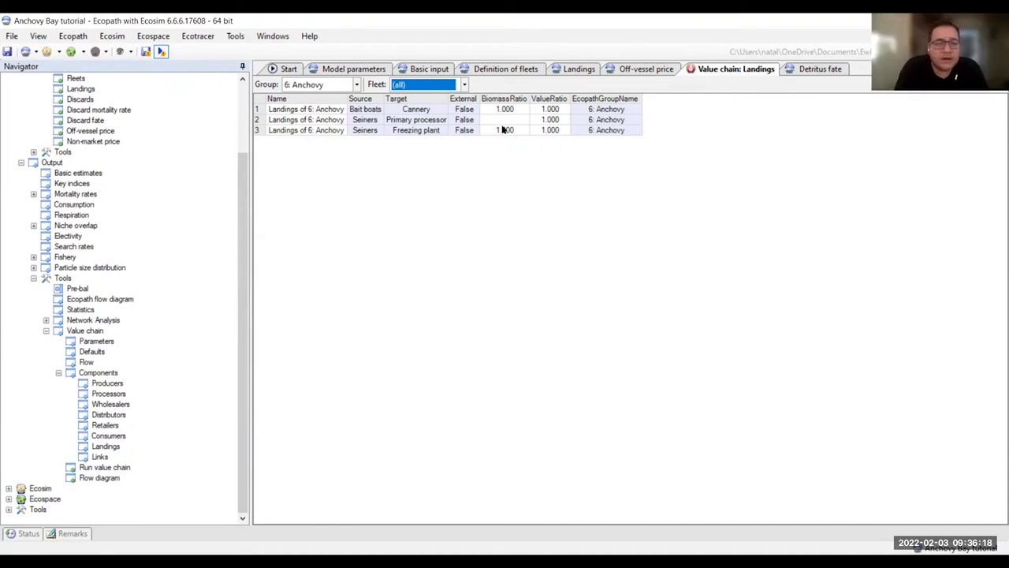
Step: Filter the landings table to all groups of fleet 2: Trawlers and set the Freezing plant value ratios for Whiting and Cod to 1.2
left_click(356, 84)
left_click(322, 98)
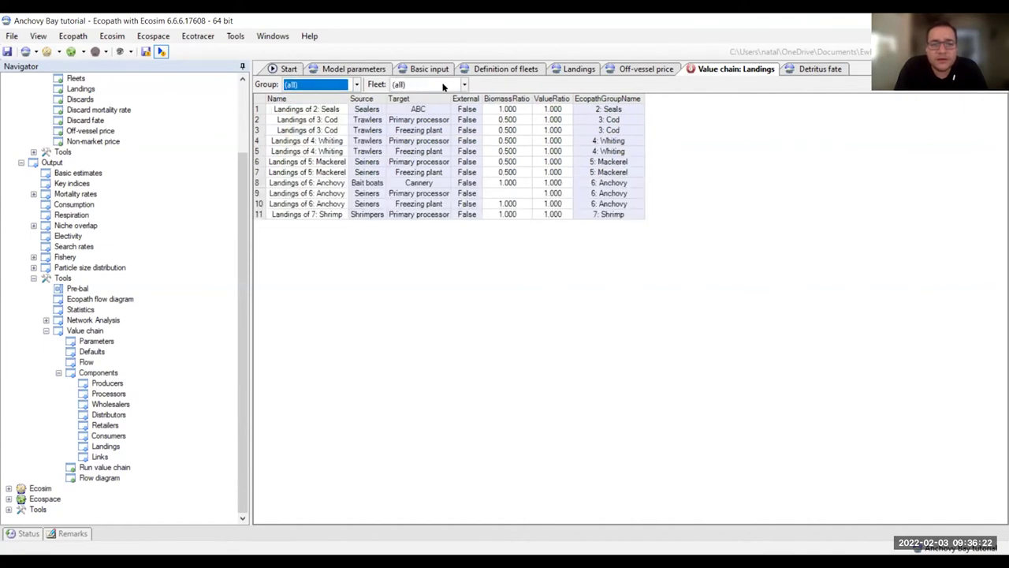
left_click(463, 84)
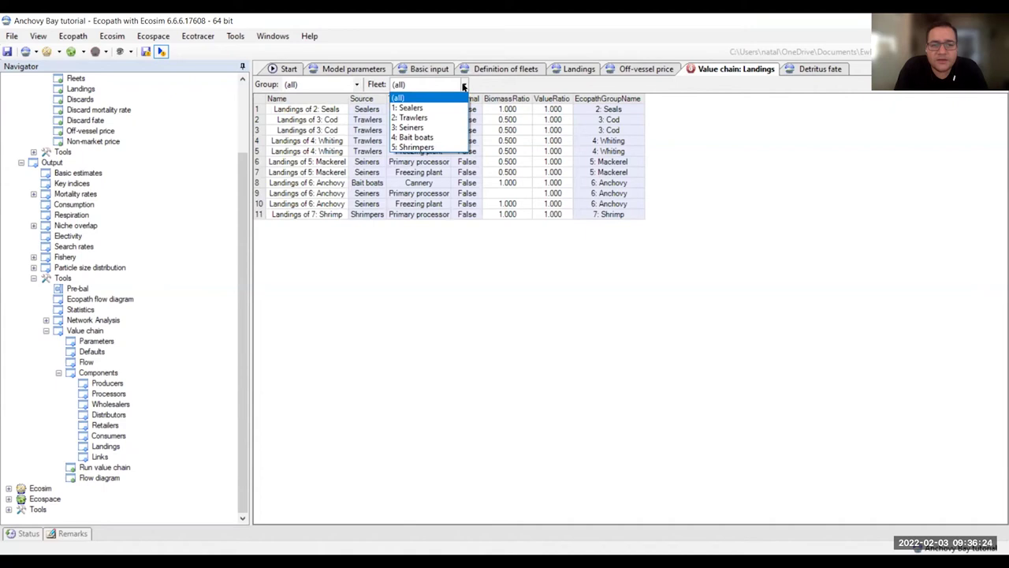
left_click(441, 117)
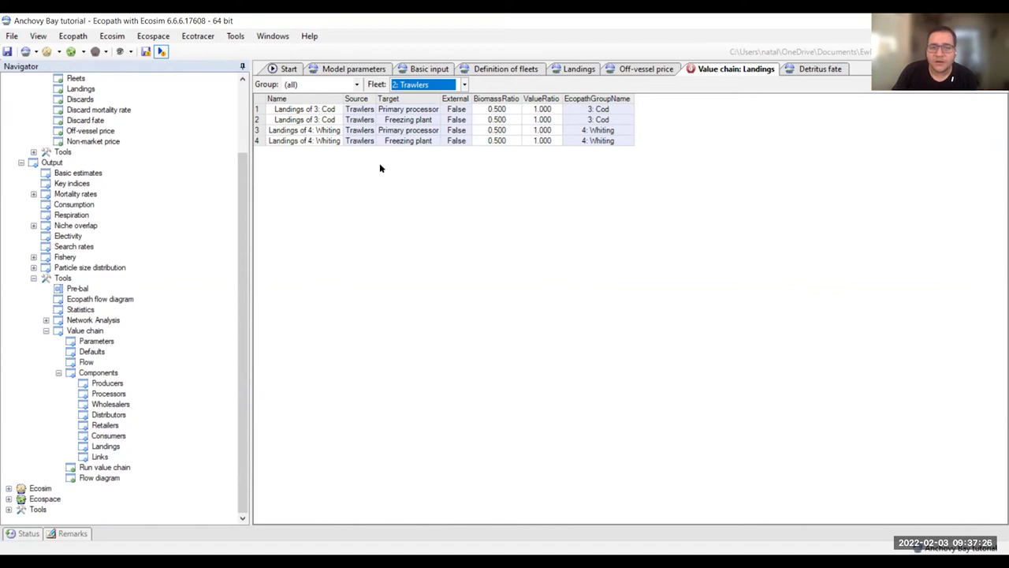
left_click(543, 141)
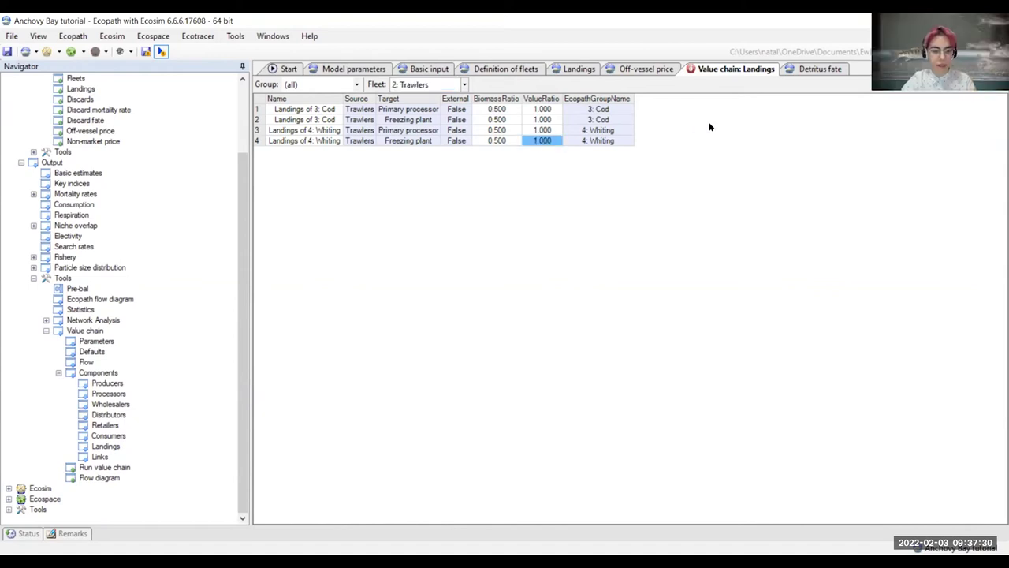
type("1.2")
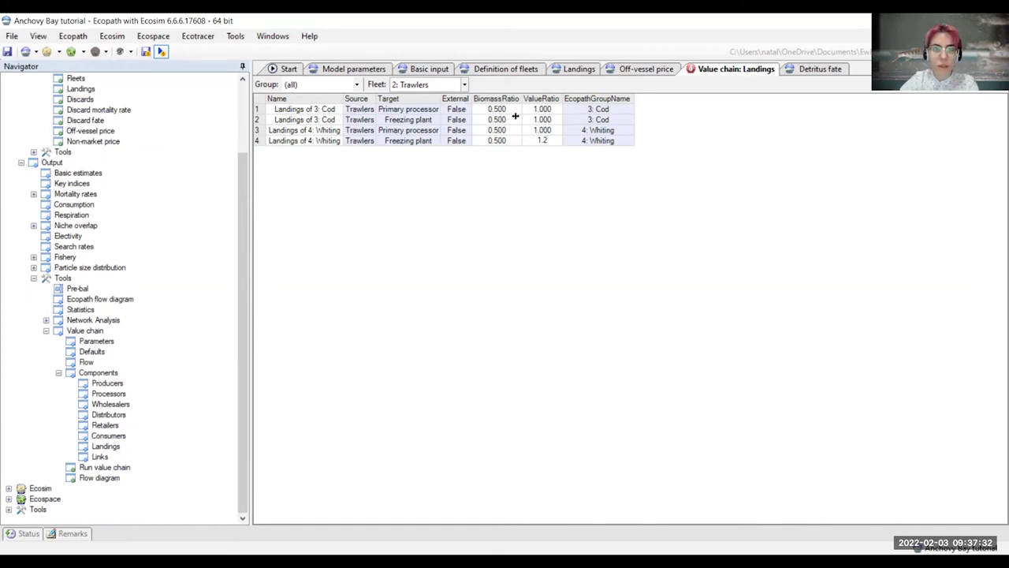
left_click(547, 120)
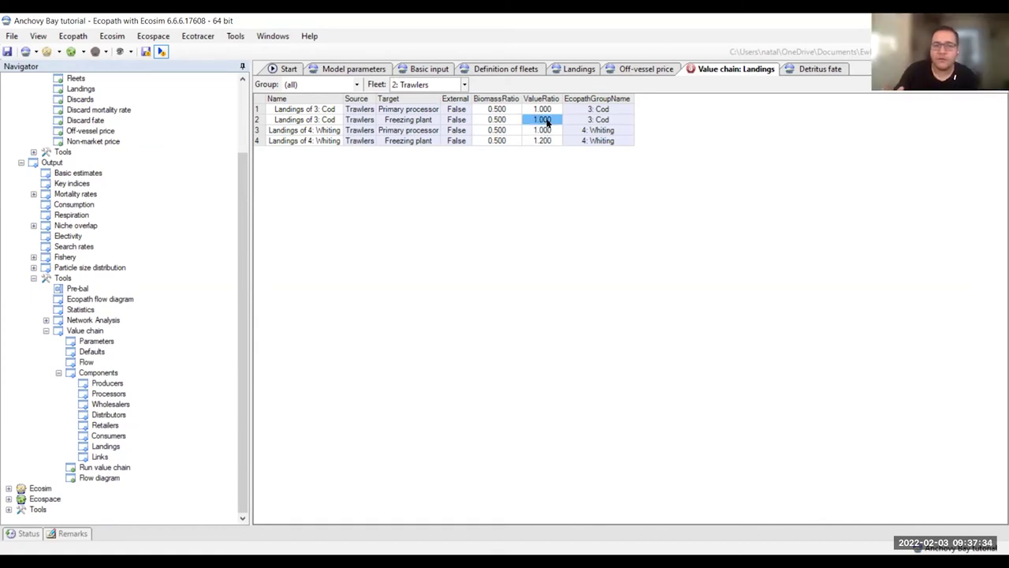
type("1.2")
key("Return")
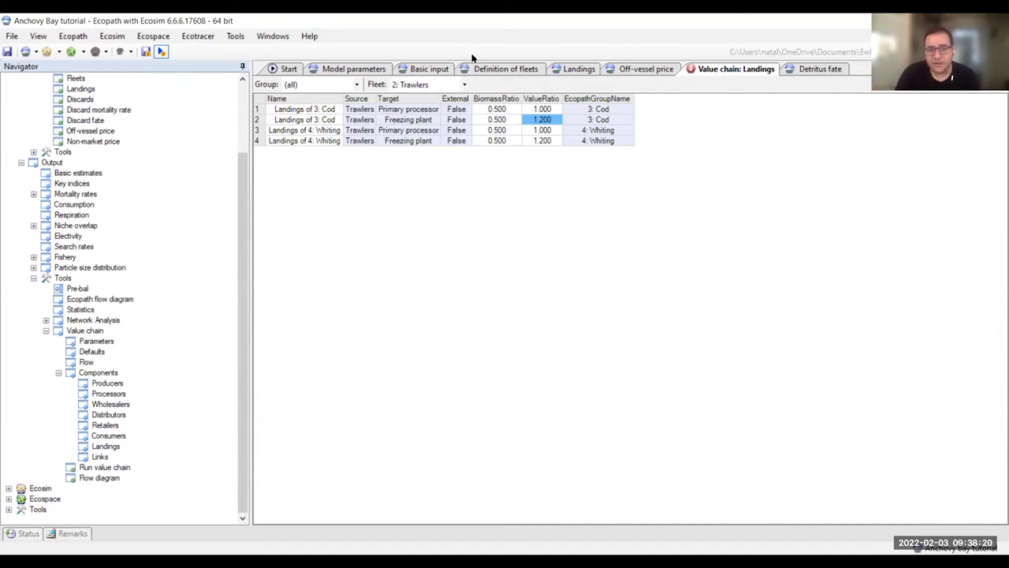
Step: Reset the landings fleet filter to (all) and view the value chain's Links table
left_click(464, 84)
left_click(442, 96)
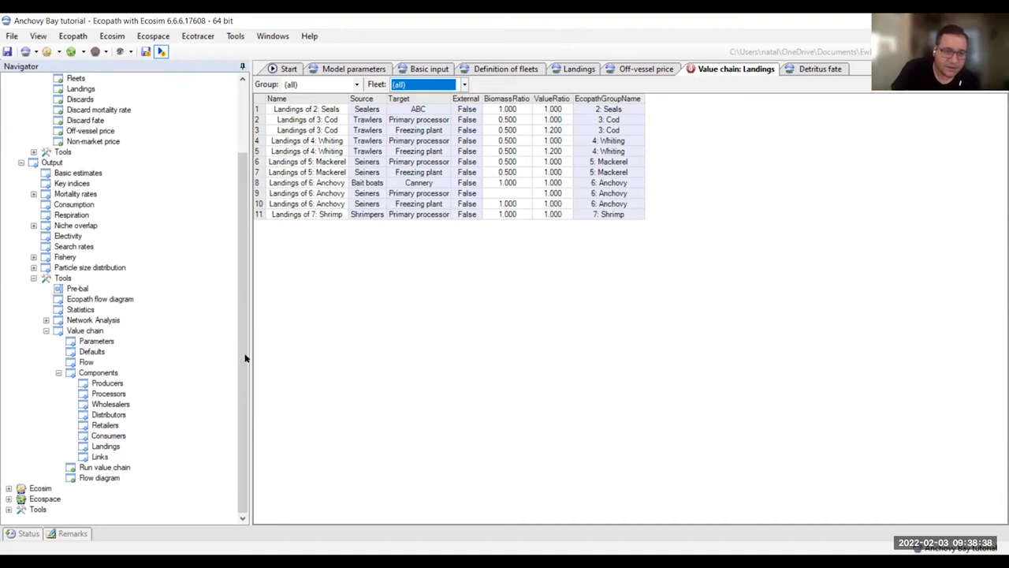
left_click(96, 458)
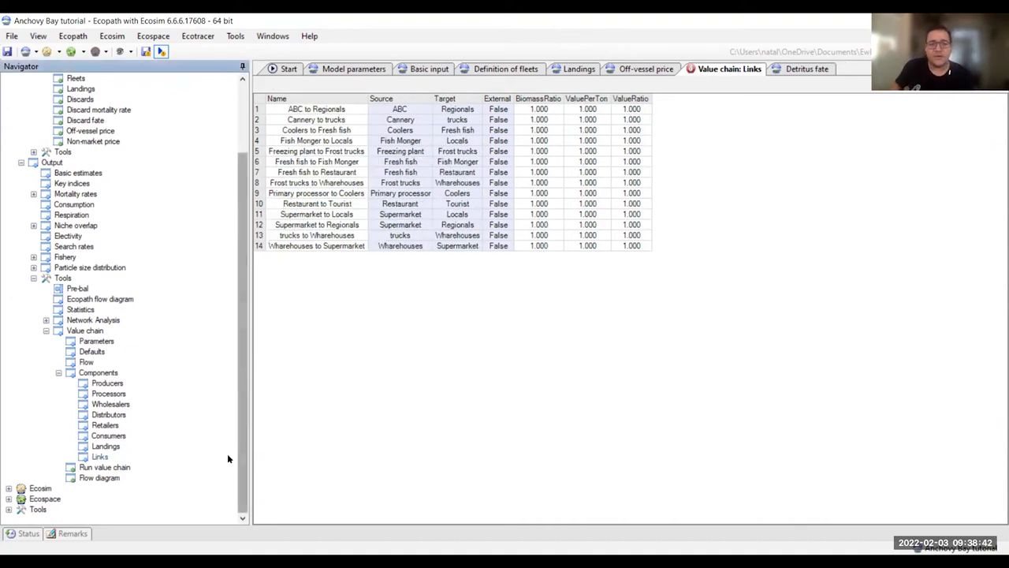
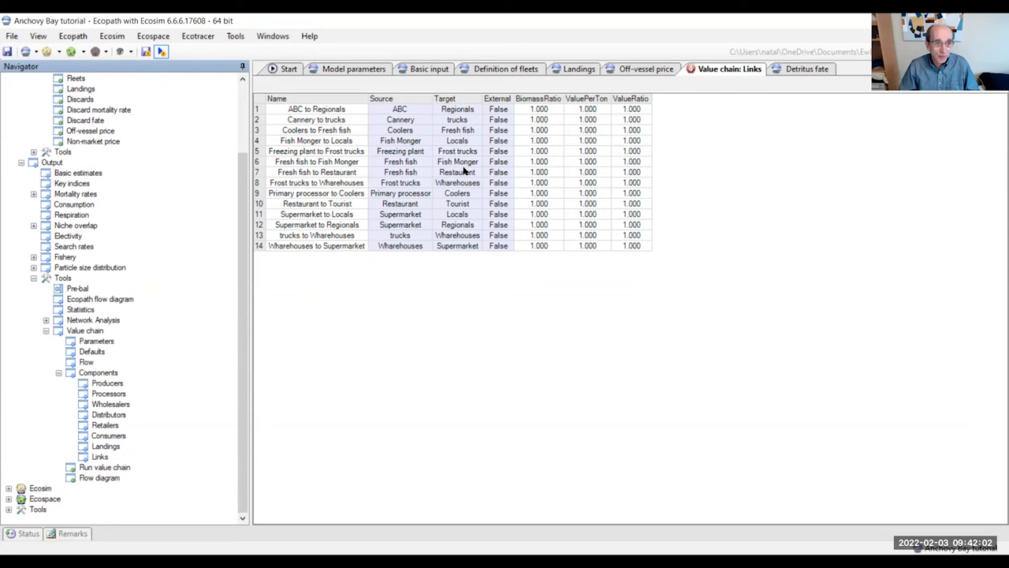
Step: In the value chain flow diagram, set the biomass ratio of the Primary processor to Coolers link to 0.8
left_click(87, 363)
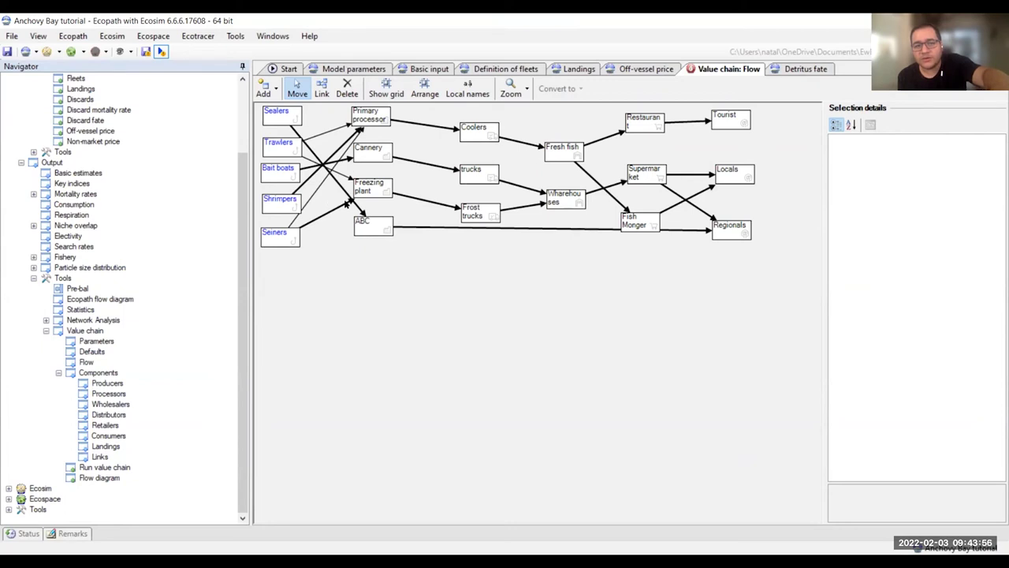
left_click(418, 121)
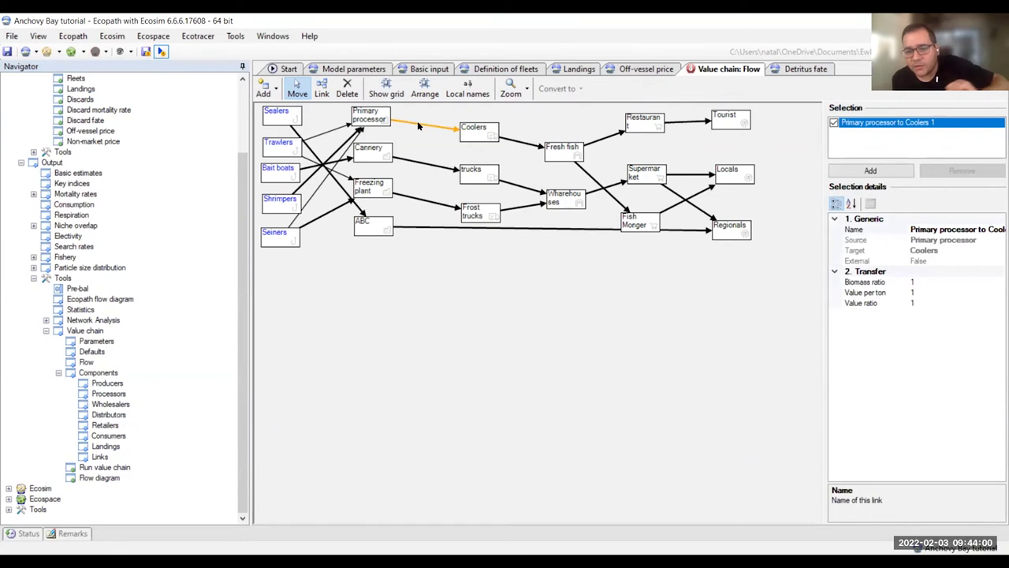
left_click(921, 282)
key("BackSpace")
type("0.8")
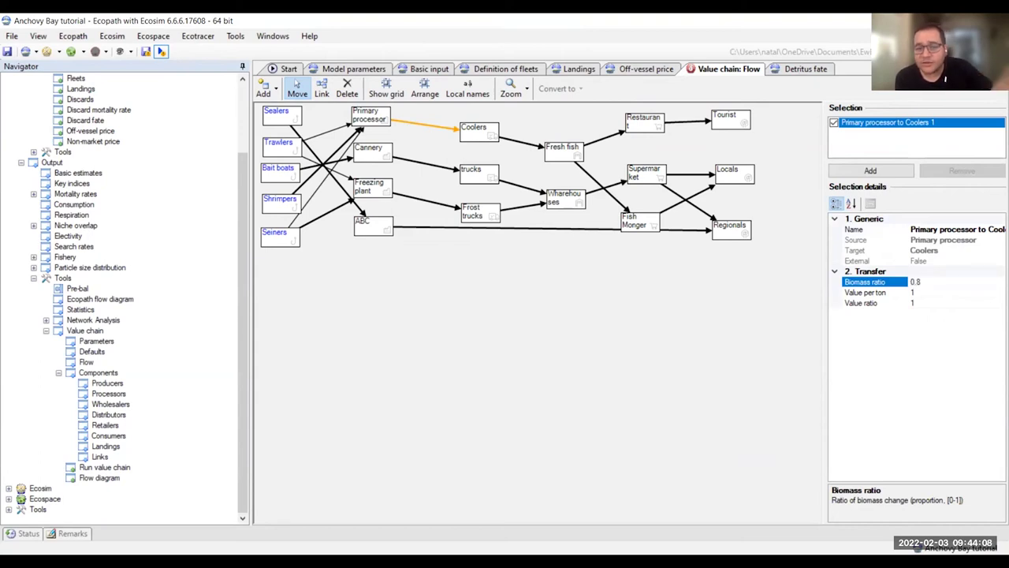
left_click(502, 400)
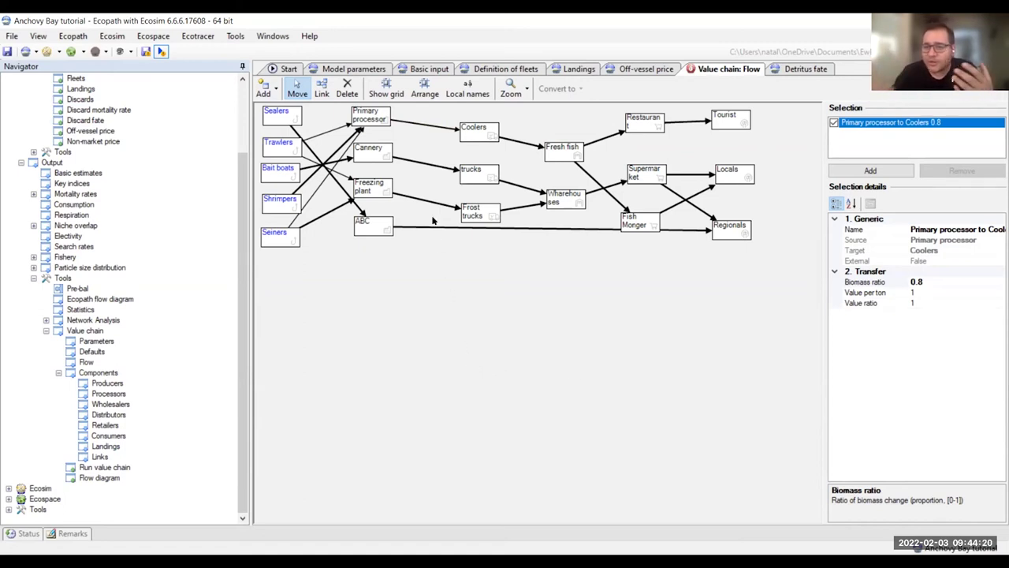
Step: Set the biomass ratio of the Cannery to trucks link to 0.6
left_click(399, 159)
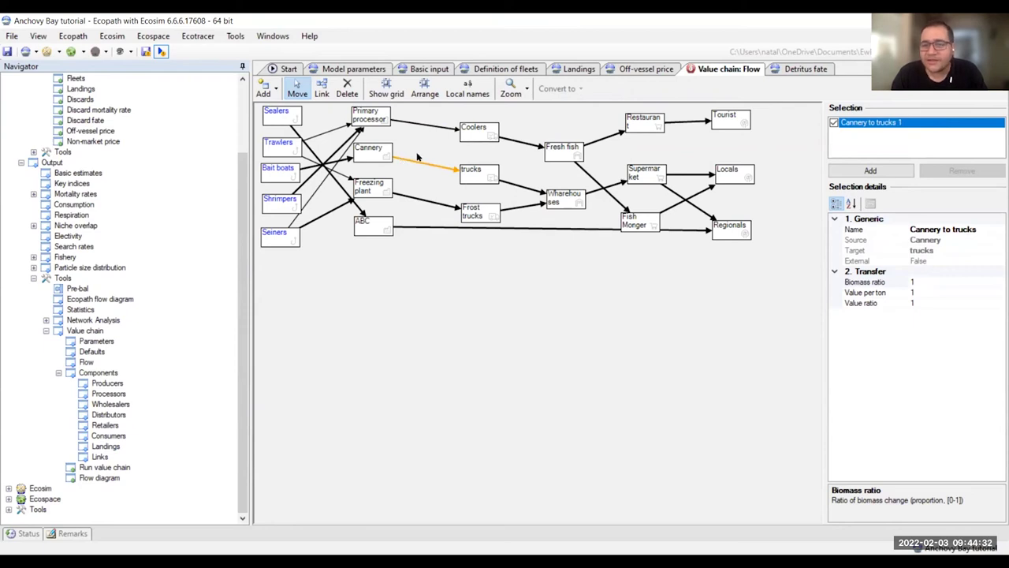
left_click(920, 283)
key("BackSpace")
type("0.6")
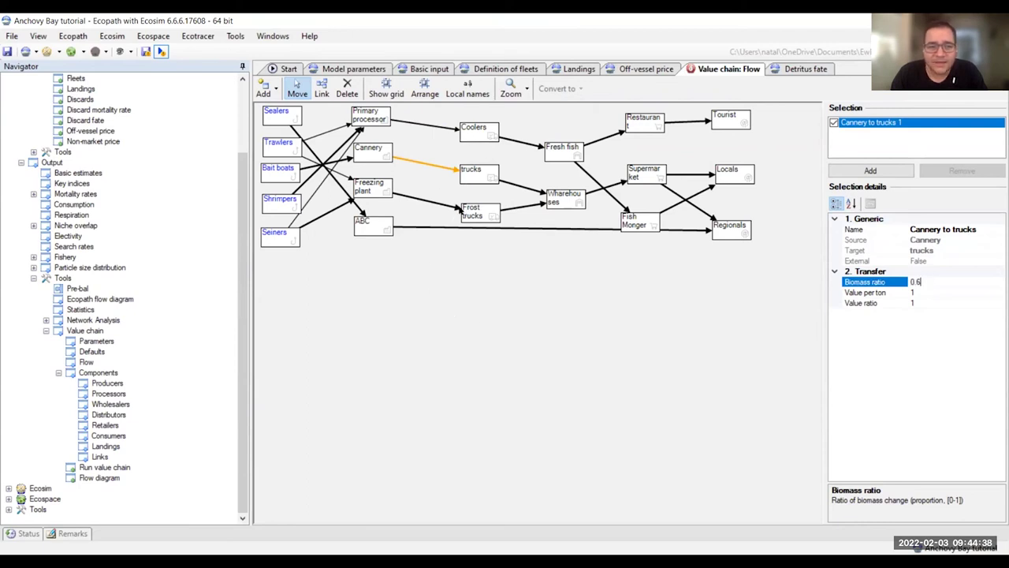
Step: Set the biomass ratio of the Freezing plant to Frost trucks link to 0.95
left_click(456, 208)
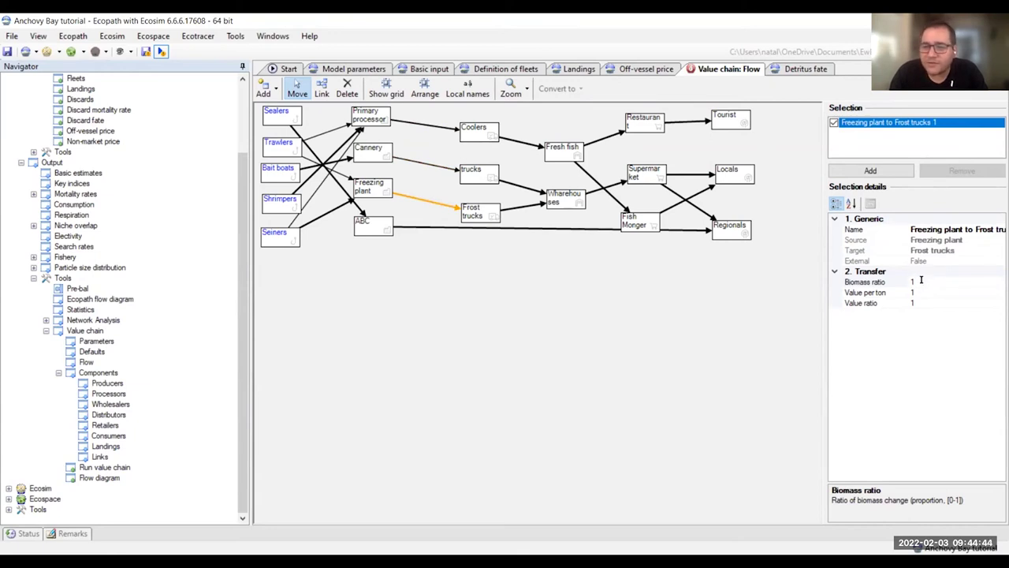
left_click(922, 282)
type("0.95")
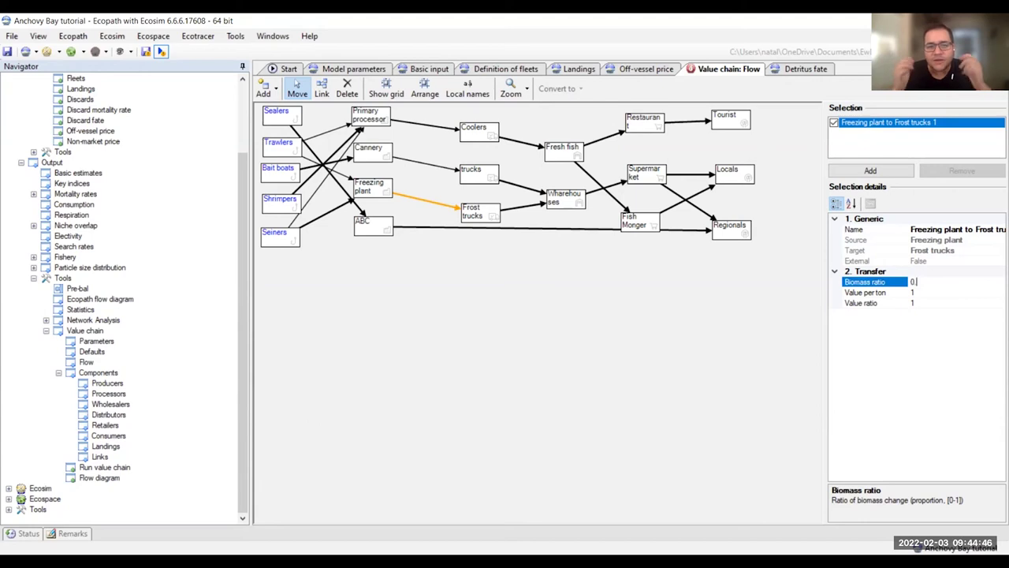
key("Return")
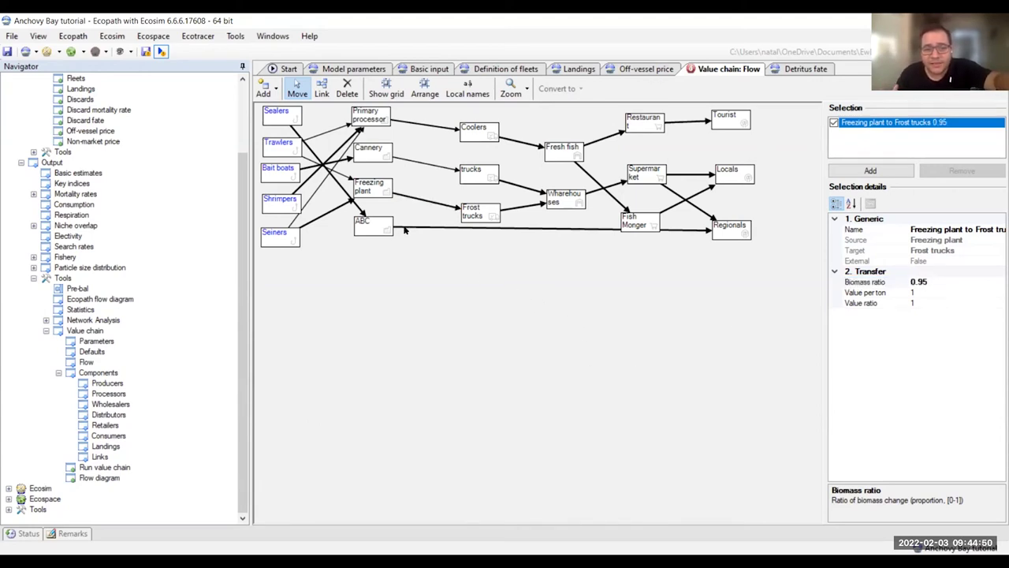
Step: Set the biomass ratio of the ABC to Regionals link to 0.1
left_click(486, 228)
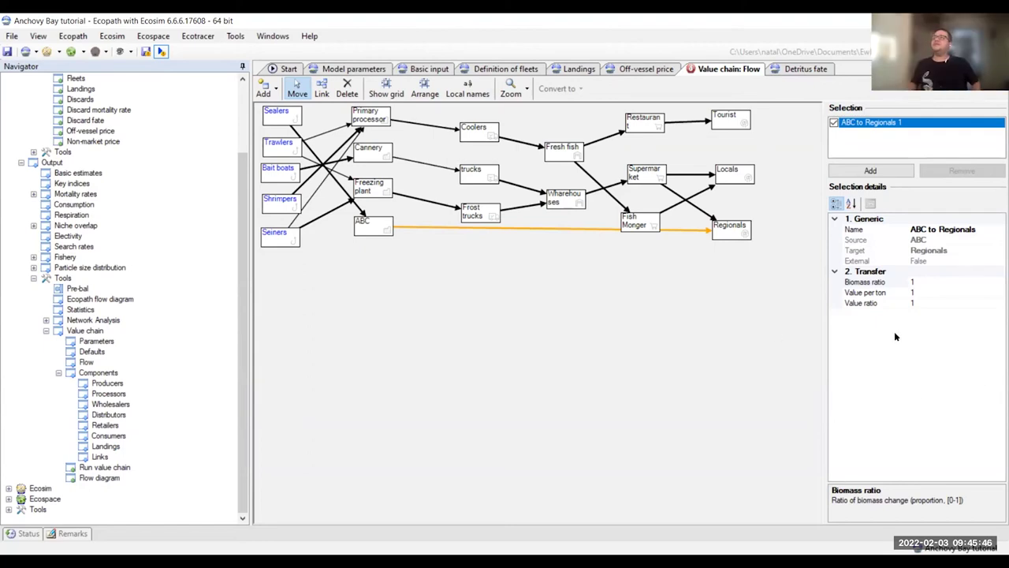
left_click(929, 281)
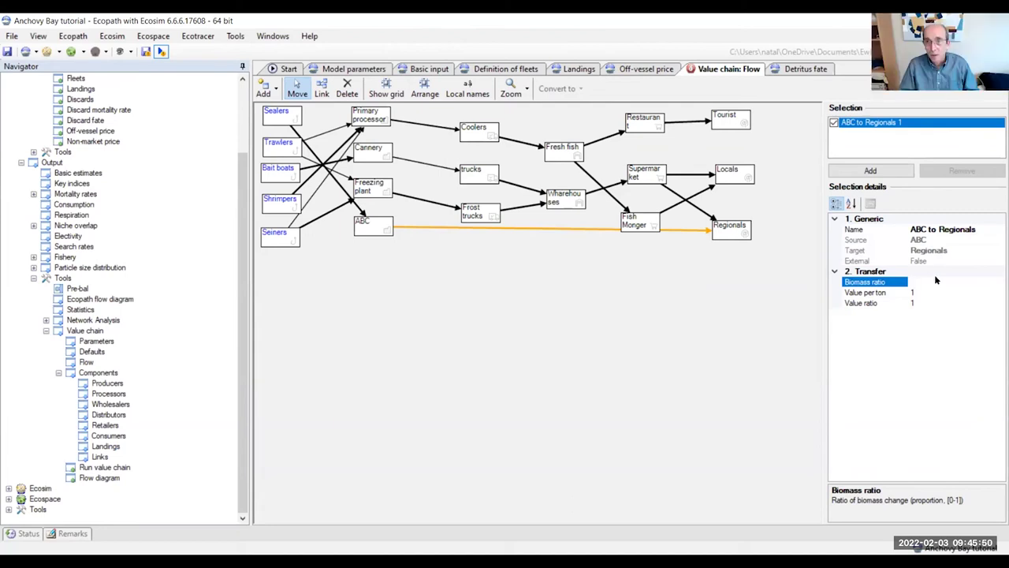
type("-1")
key("BackSpace")
key("BackSpace")
type("0.")
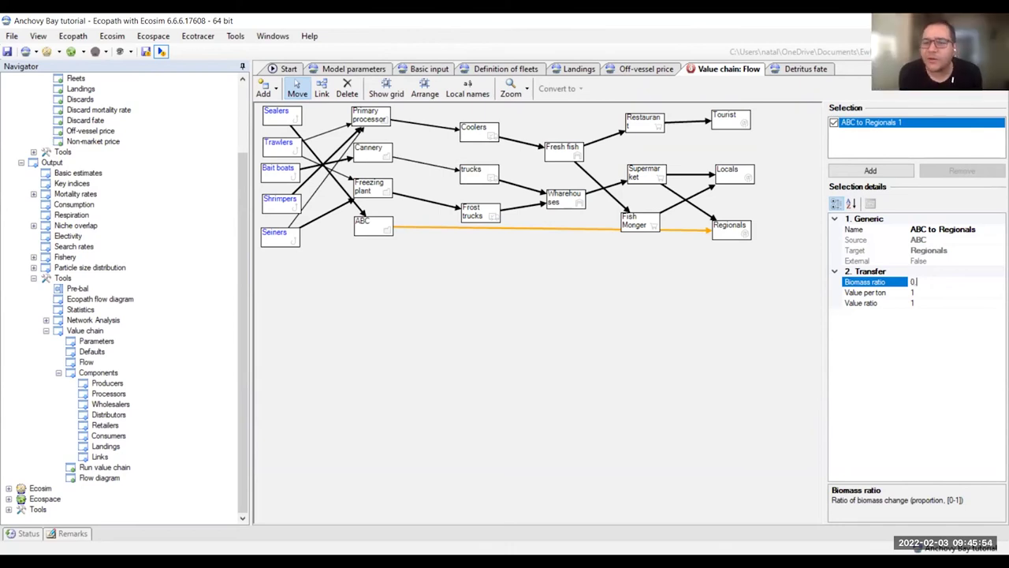
type("10")
left_click(875, 400)
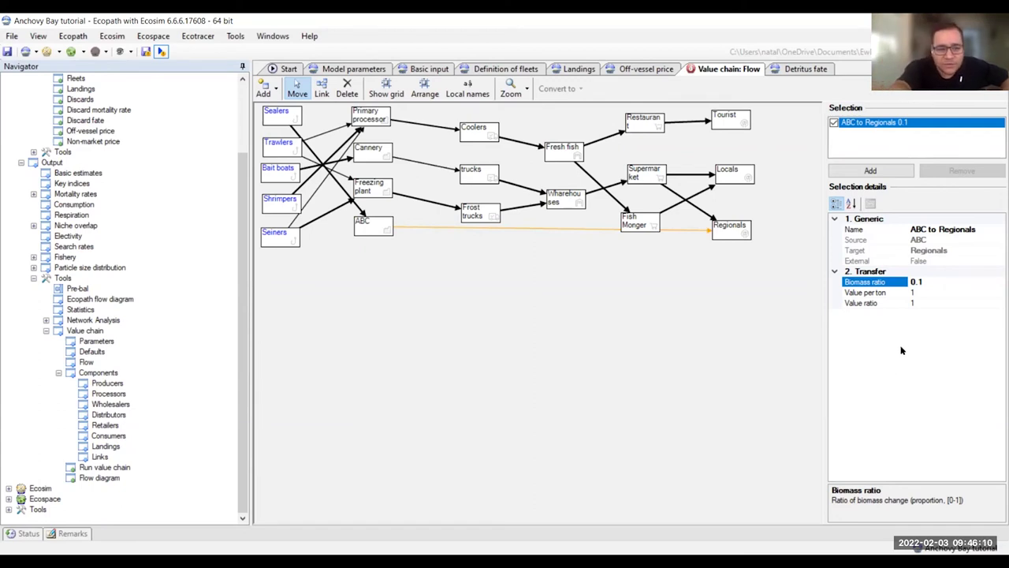
left_click(489, 381)
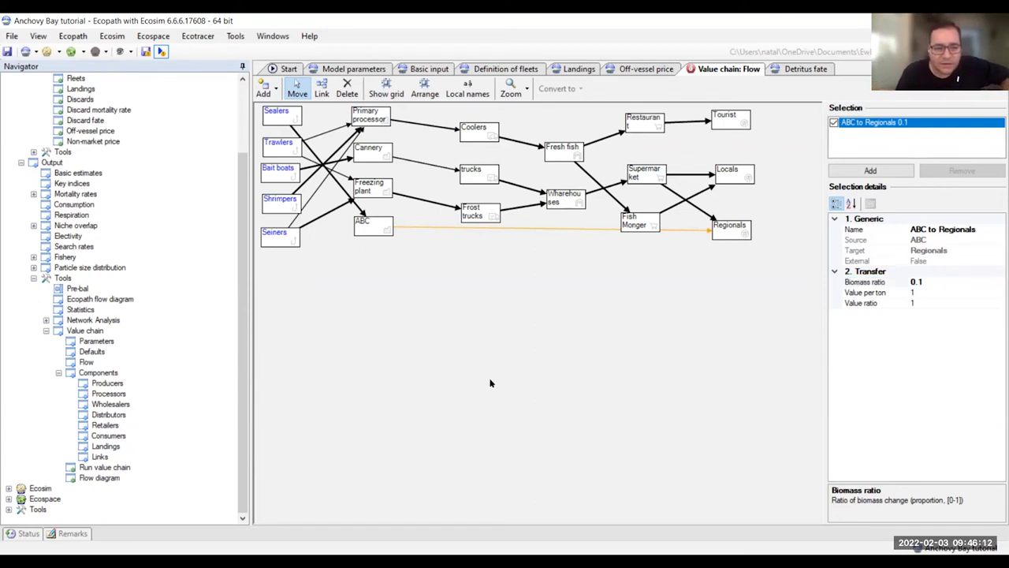
Step: Run the value chain analysis for Ecopath with unaggregated data
left_click(103, 466)
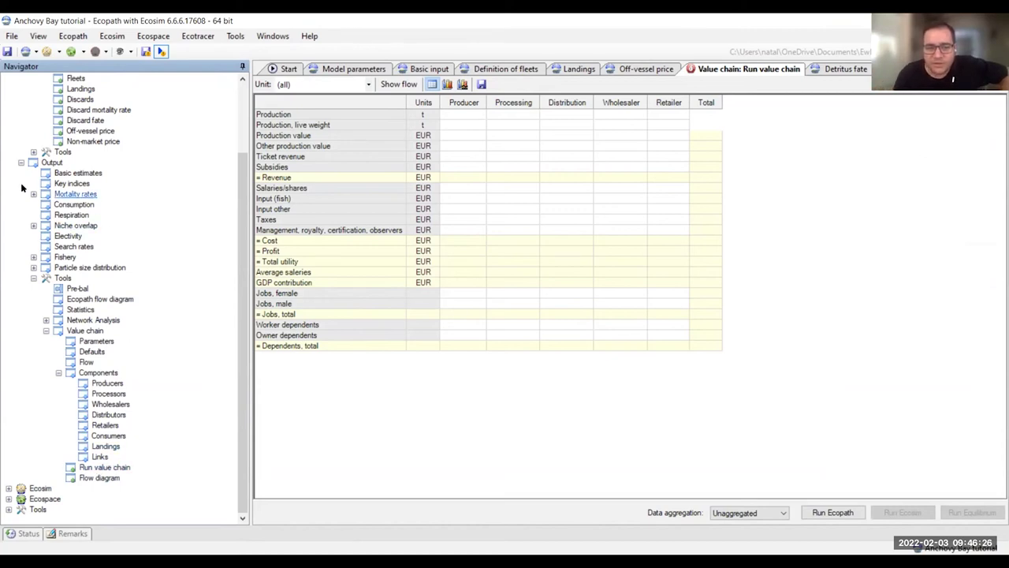
scroll(97, 433, "up", 3)
scroll(98, 433, "down", 3)
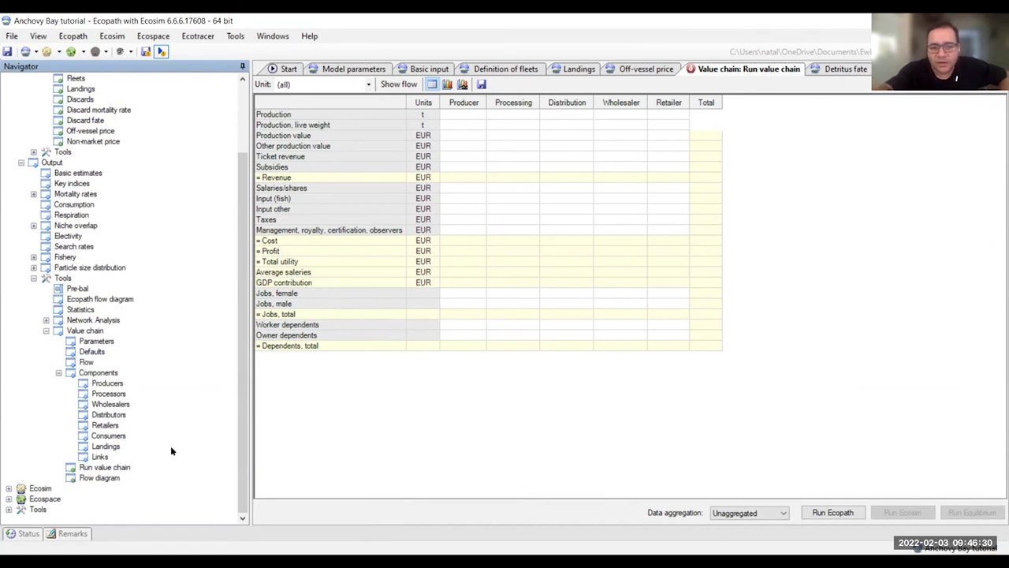
left_click(830, 513)
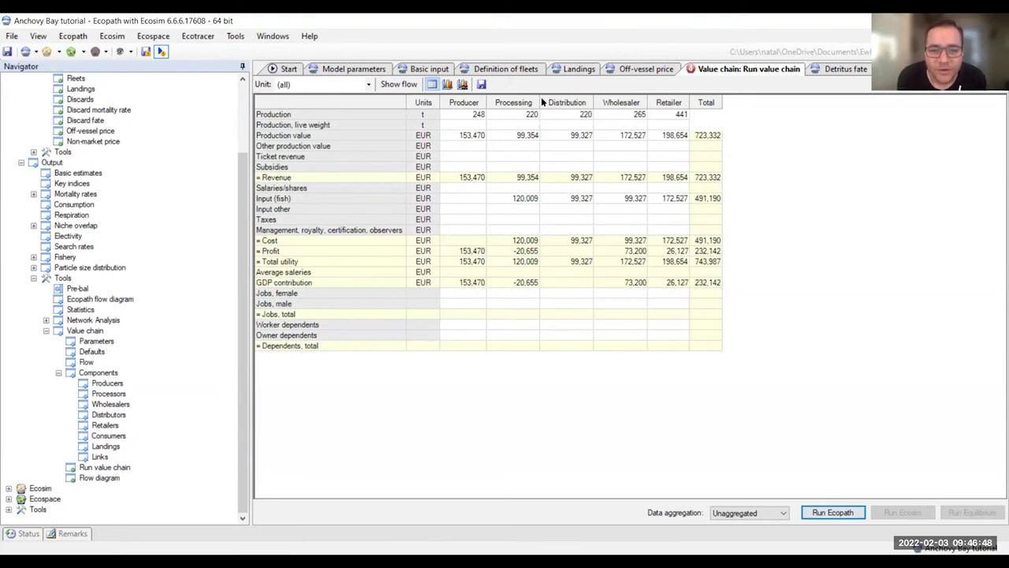
Step: Examine the Processing GDP contribution for all units, and check the Processing profit of the ABC unit
left_click(521, 286)
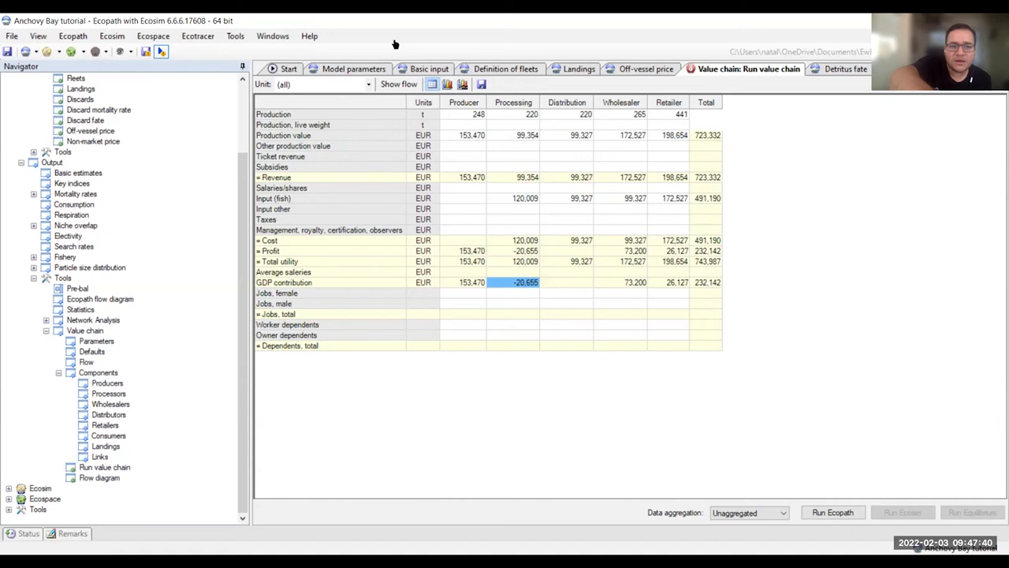
left_click(369, 85)
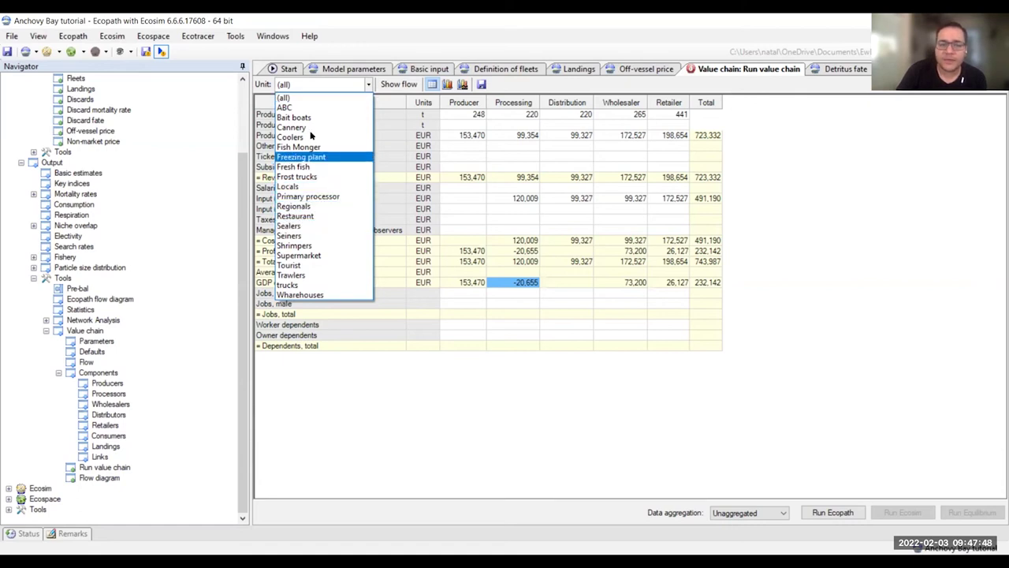
left_click(311, 108)
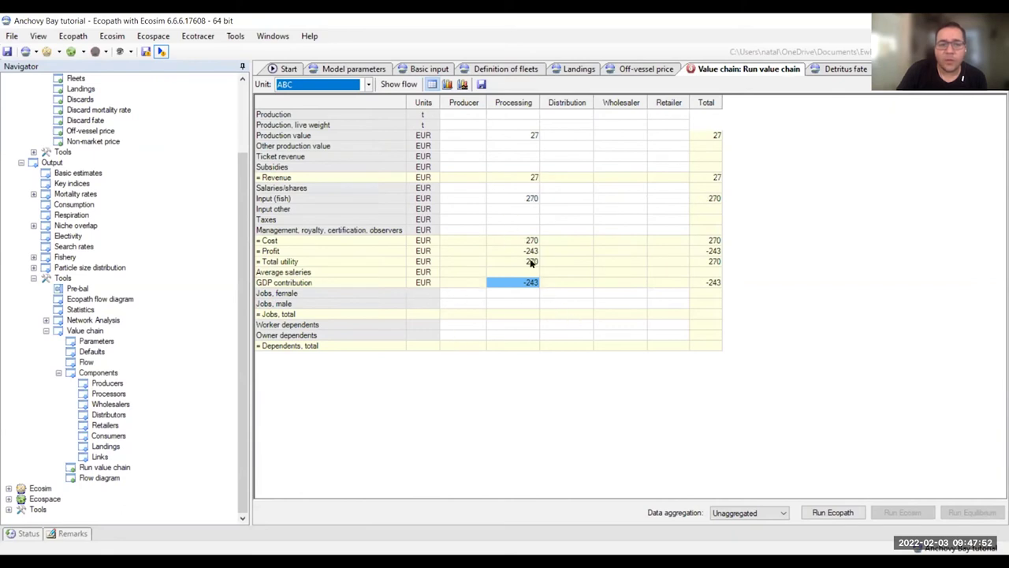
left_click(526, 252)
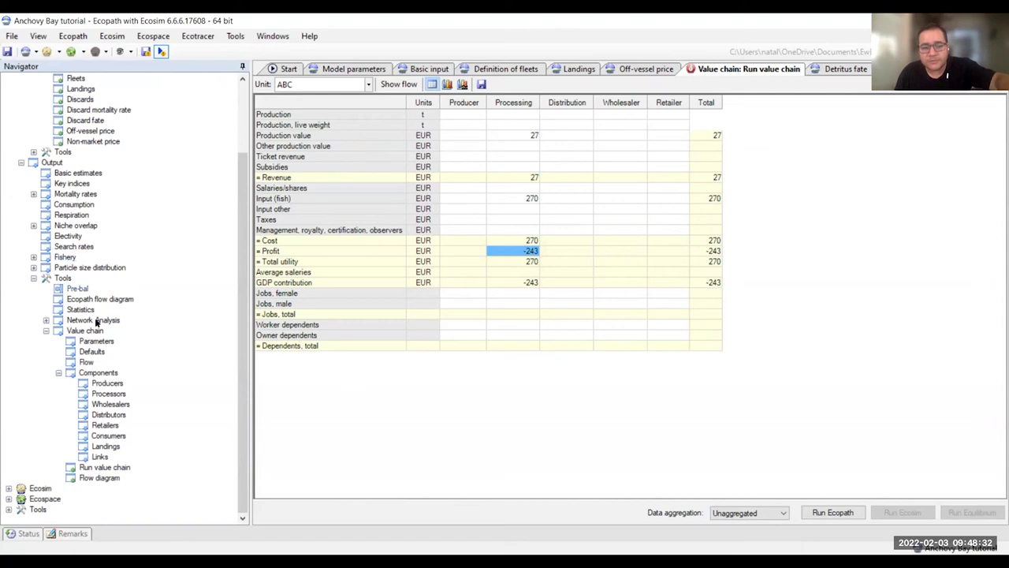
Step: In the value chain Links table, set the value ratio of the ABC to Regionals link to 15
left_click(99, 458)
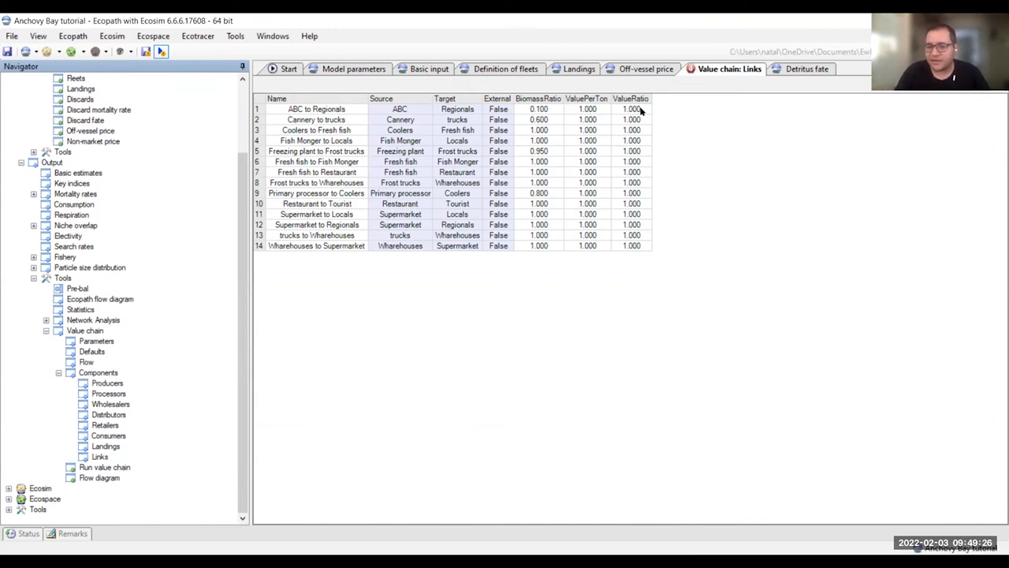
left_click(642, 110)
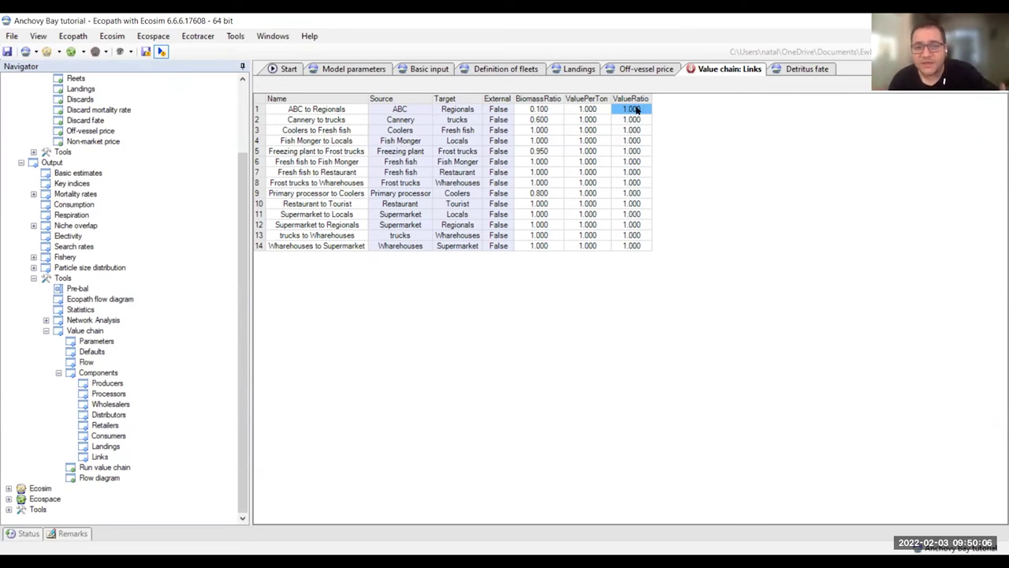
type("1")
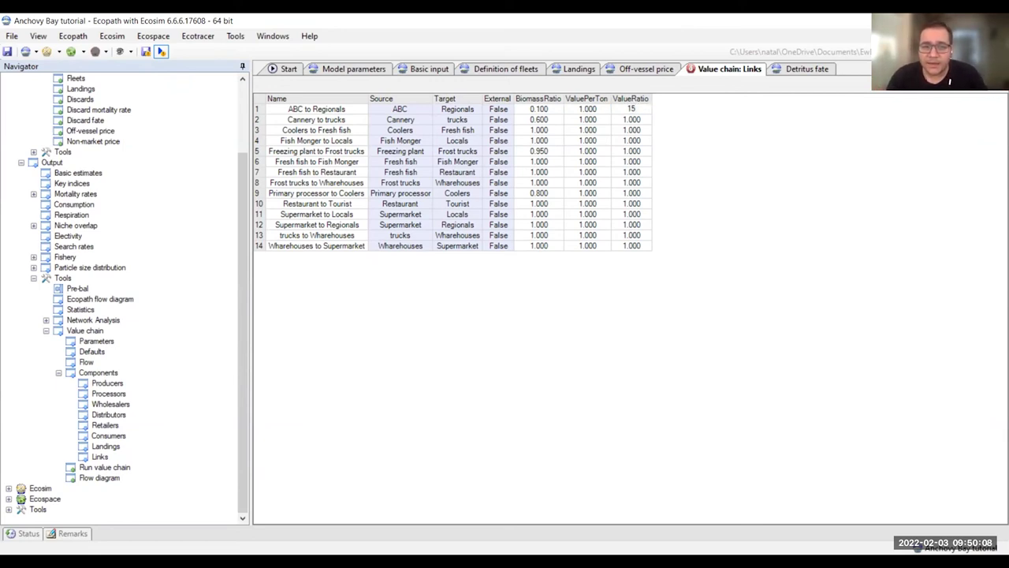
type("5")
key("Return")
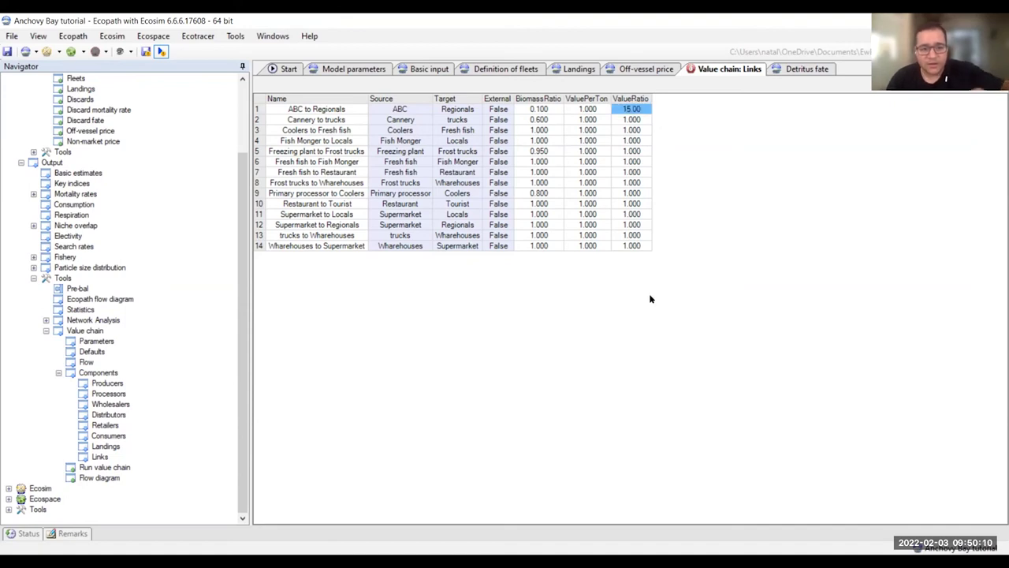
Step: Run the value chain for Ecopath again and display the results of the ABC unit
left_click(111, 467)
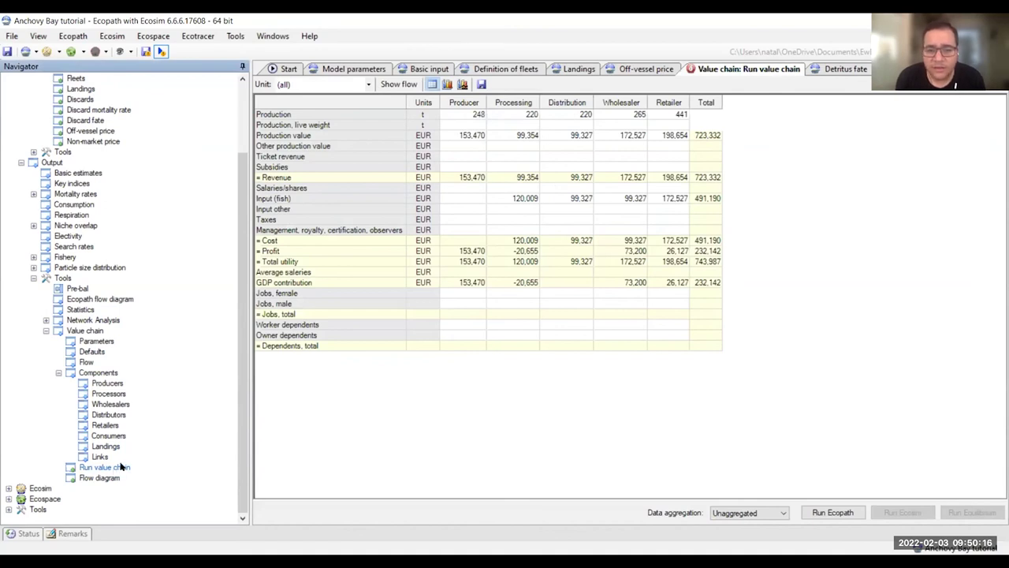
left_click(829, 511)
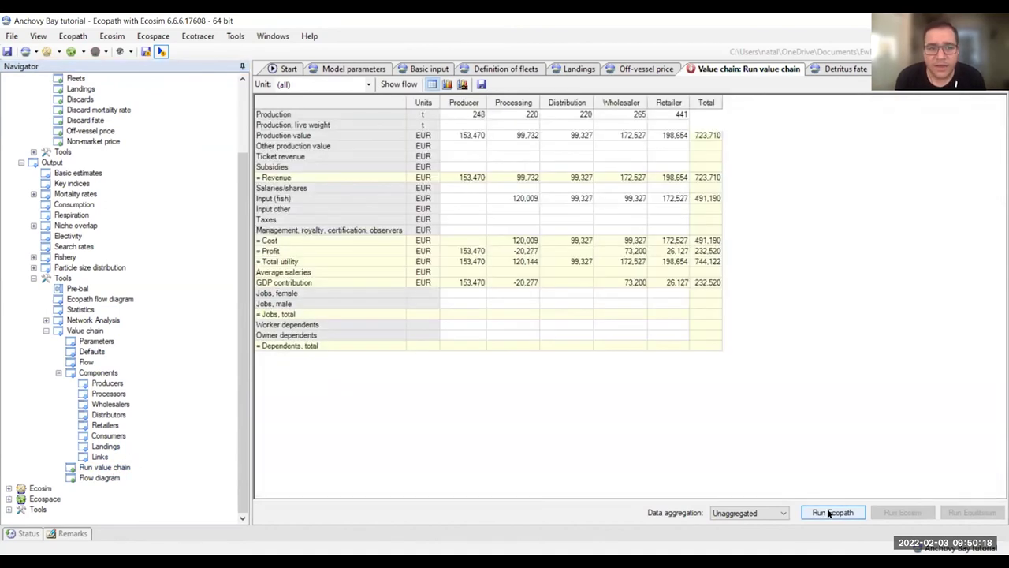
left_click(367, 84)
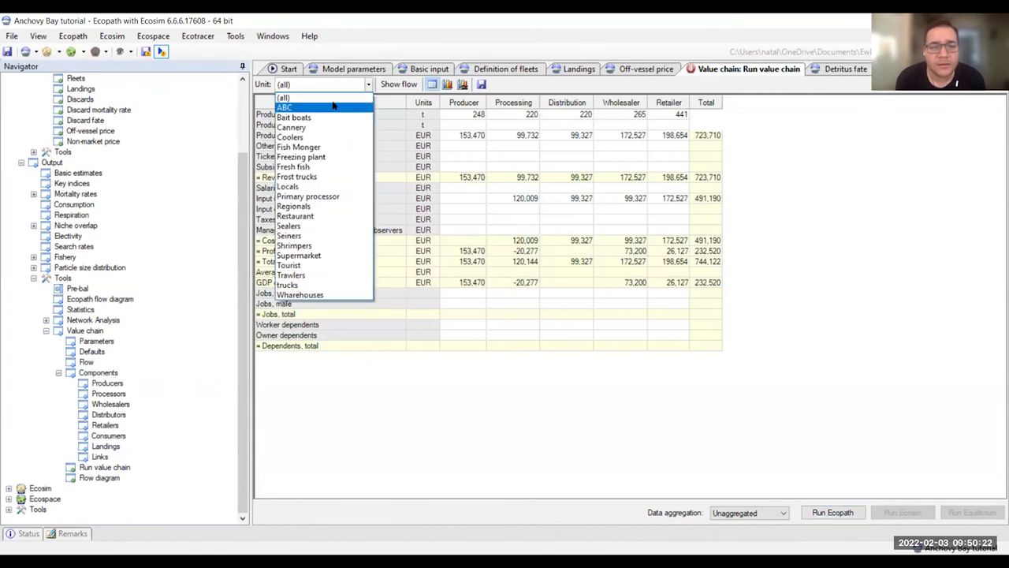
left_click(333, 107)
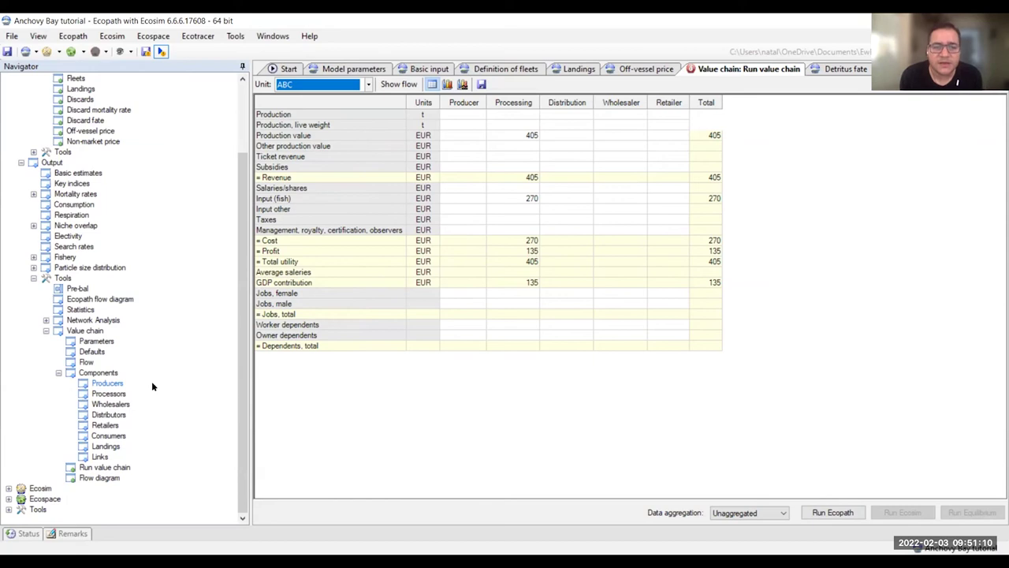
Step: Check the Processing profit of the Freezing plant unit in the value chain results
left_click(359, 84)
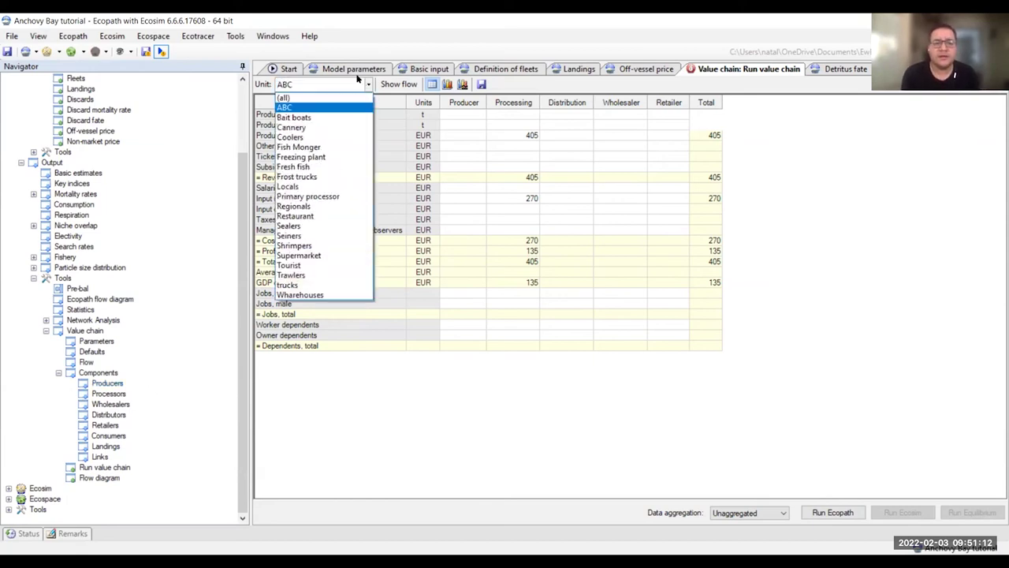
left_click(319, 156)
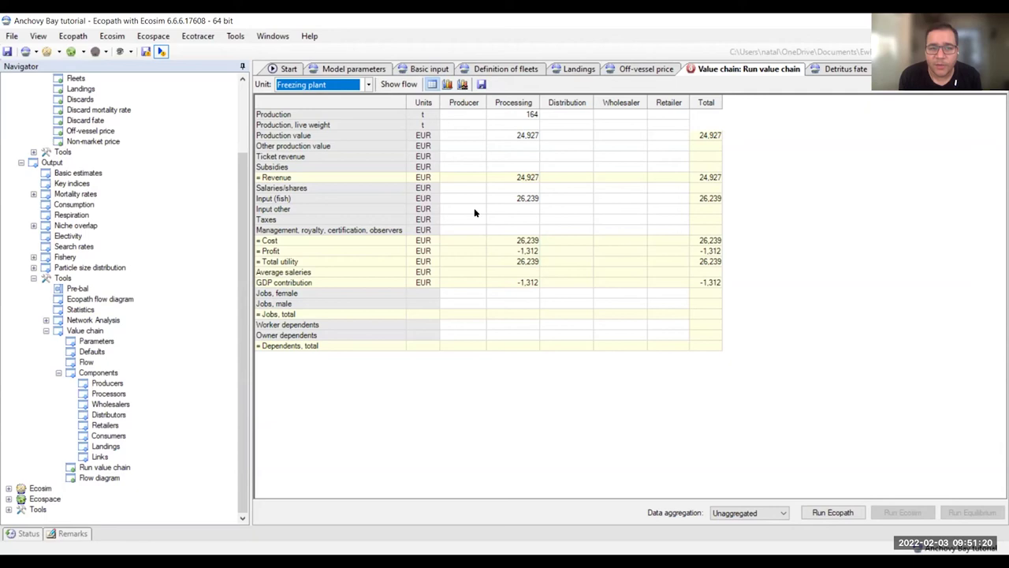
left_click(494, 252)
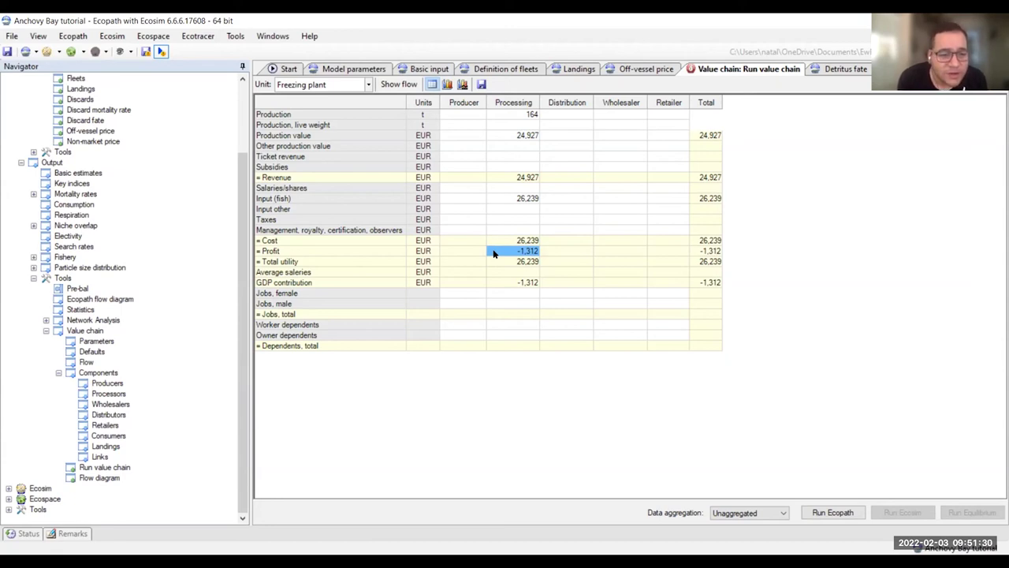
Step: In the value chain flow, set the value per ton of the Freezing plant to Frost trucks link to 4000
left_click(81, 363)
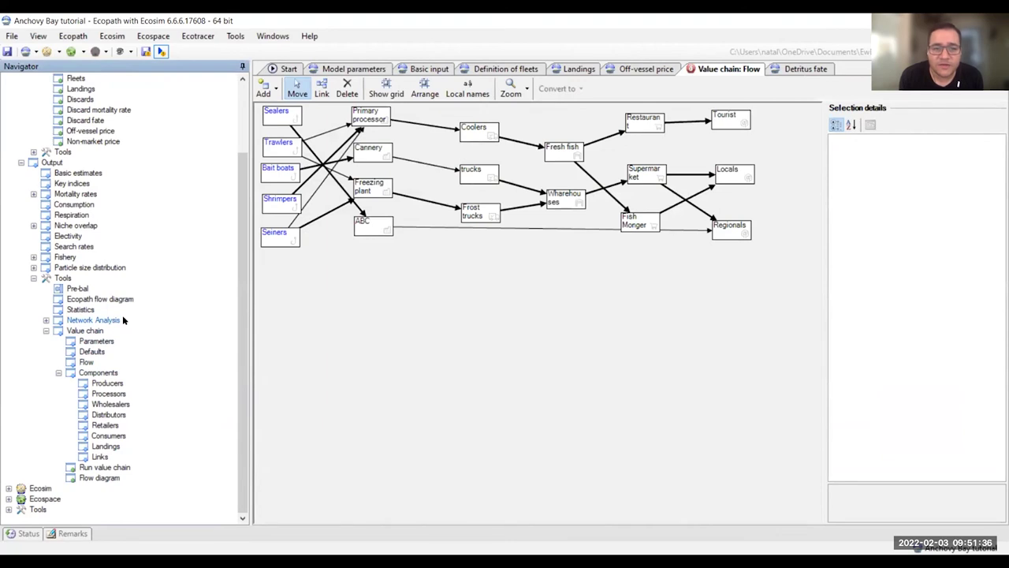
left_click(457, 209)
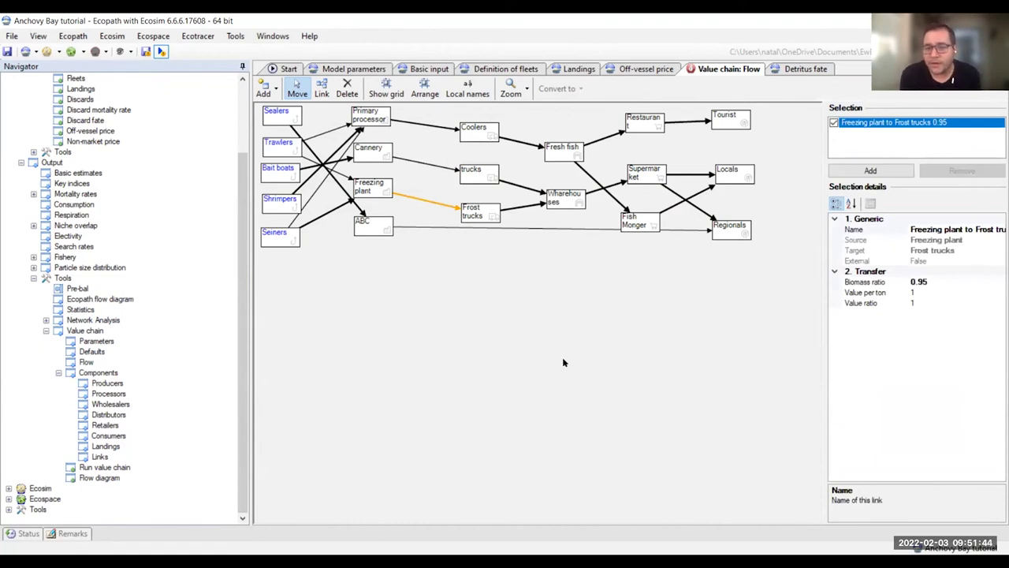
left_click(920, 303)
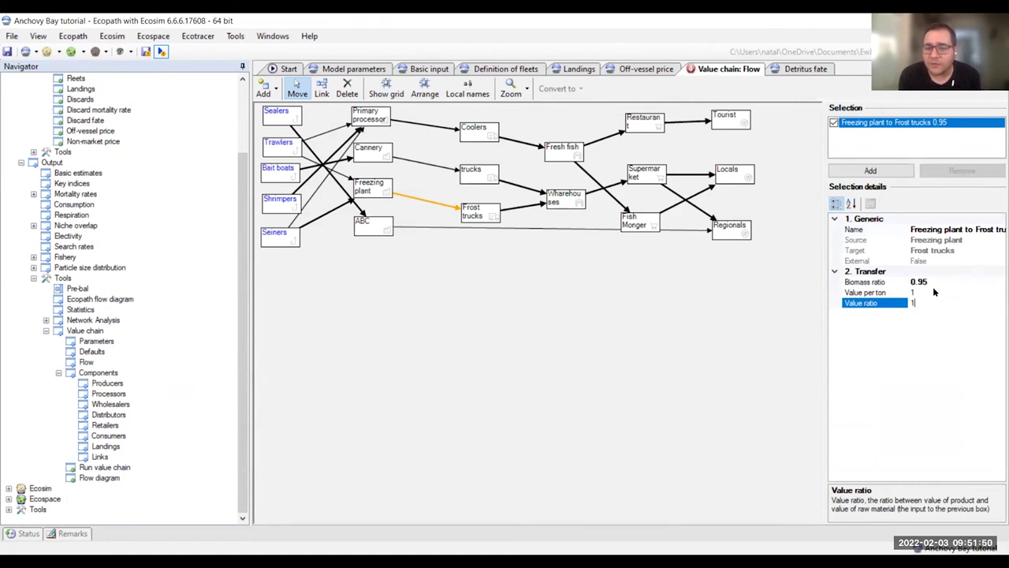
left_click(932, 289)
key("BackSpace")
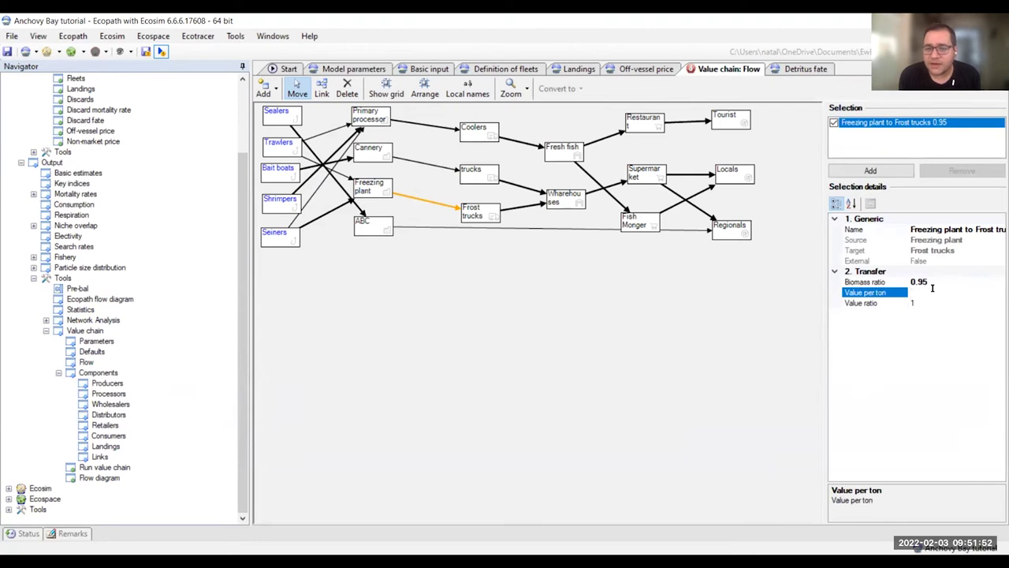
type("4000")
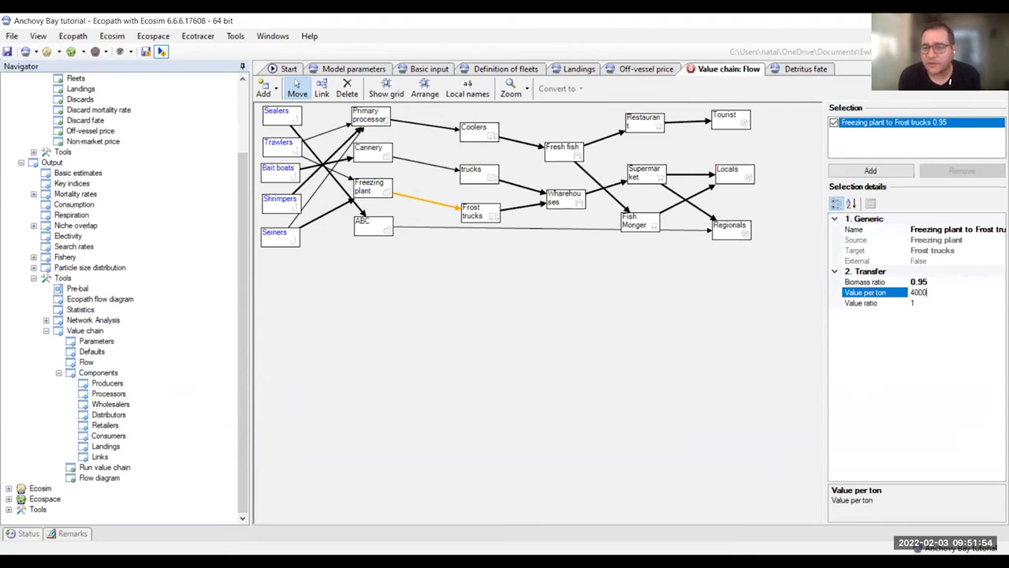
left_click(893, 401)
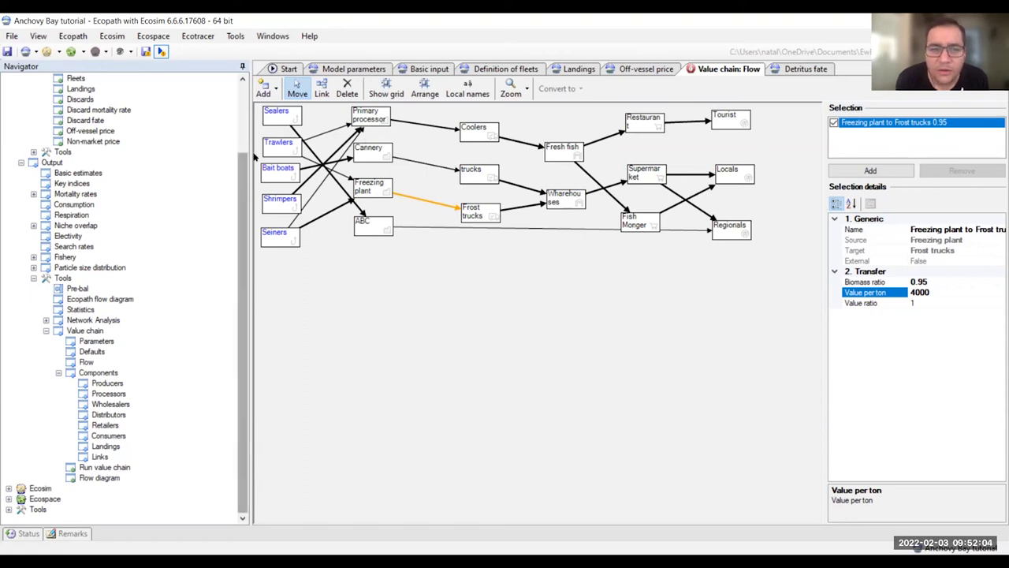
left_click(282, 149)
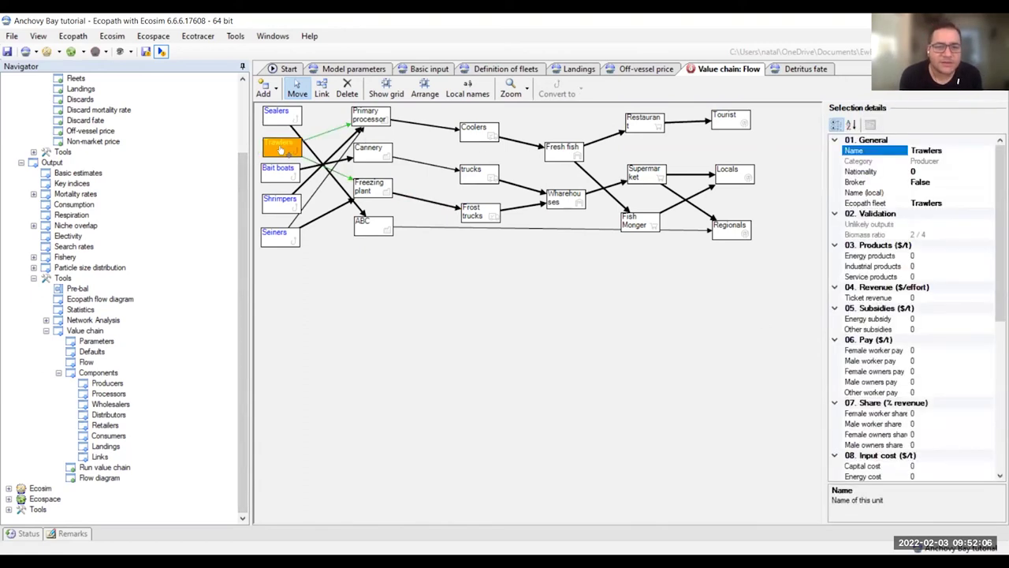
left_click(453, 207)
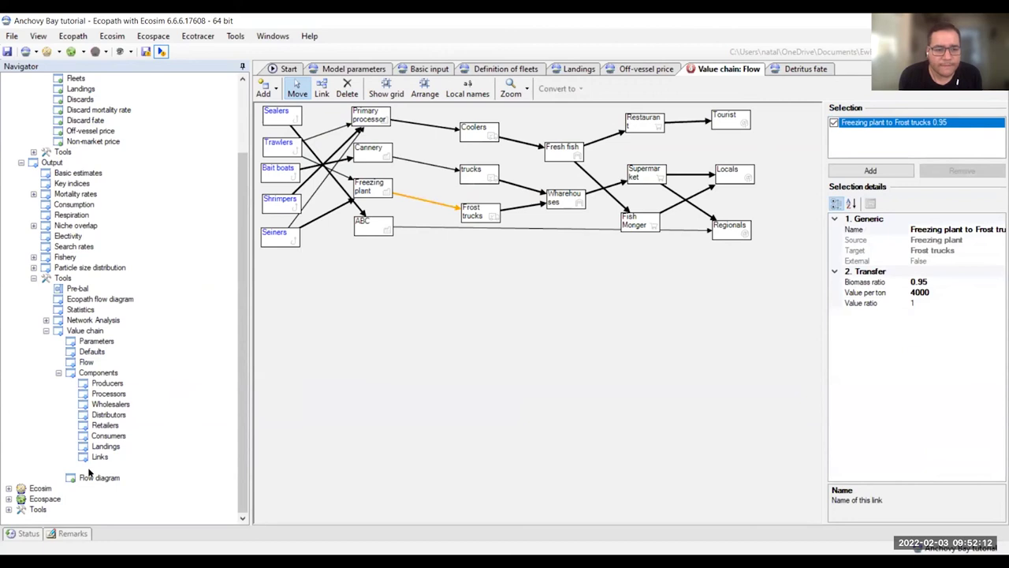
Step: Rerun the value chain for Ecopath with unaggregated data and display the Freezing plant results
left_click(93, 467)
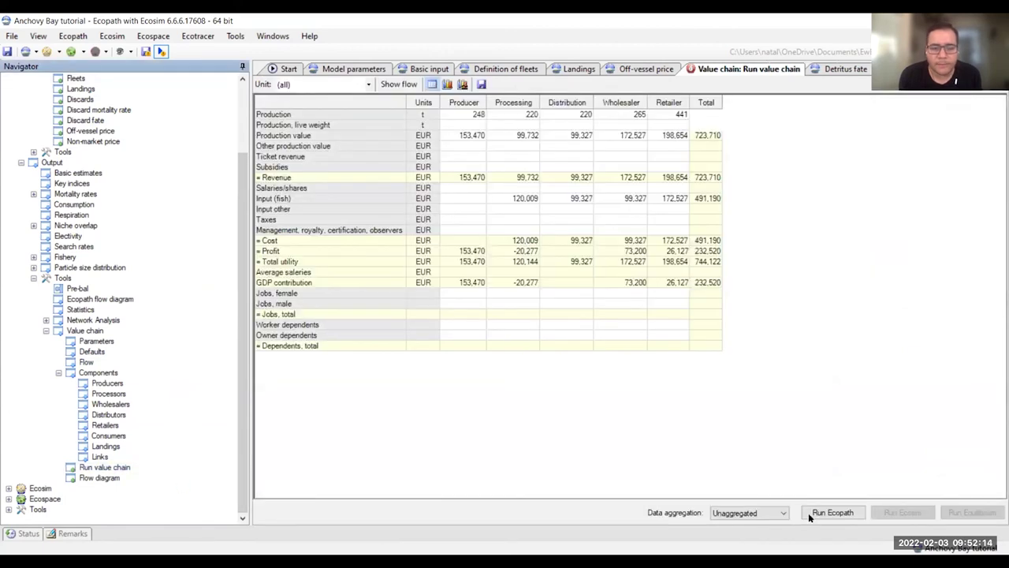
left_click(810, 513)
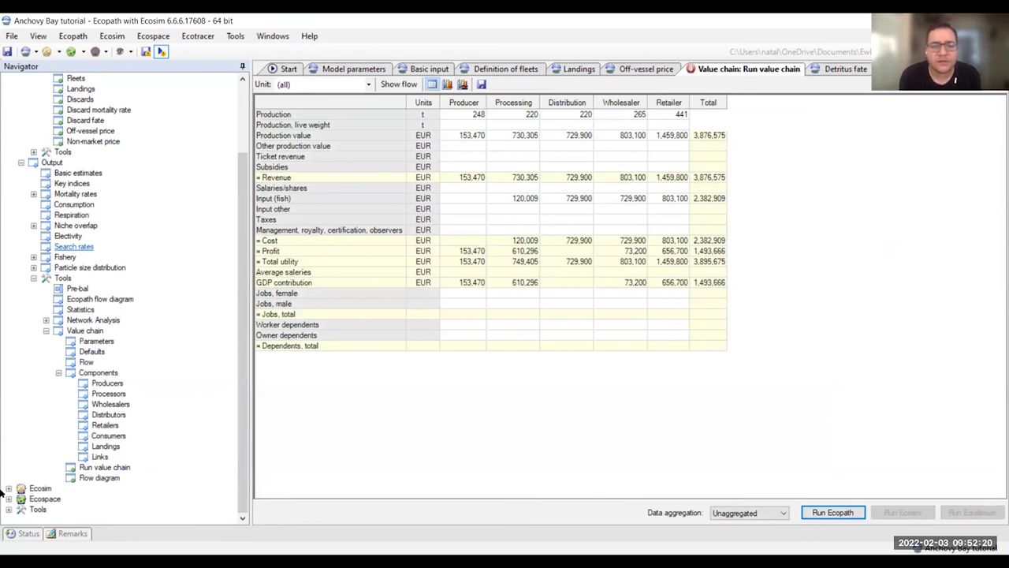
left_click(368, 84)
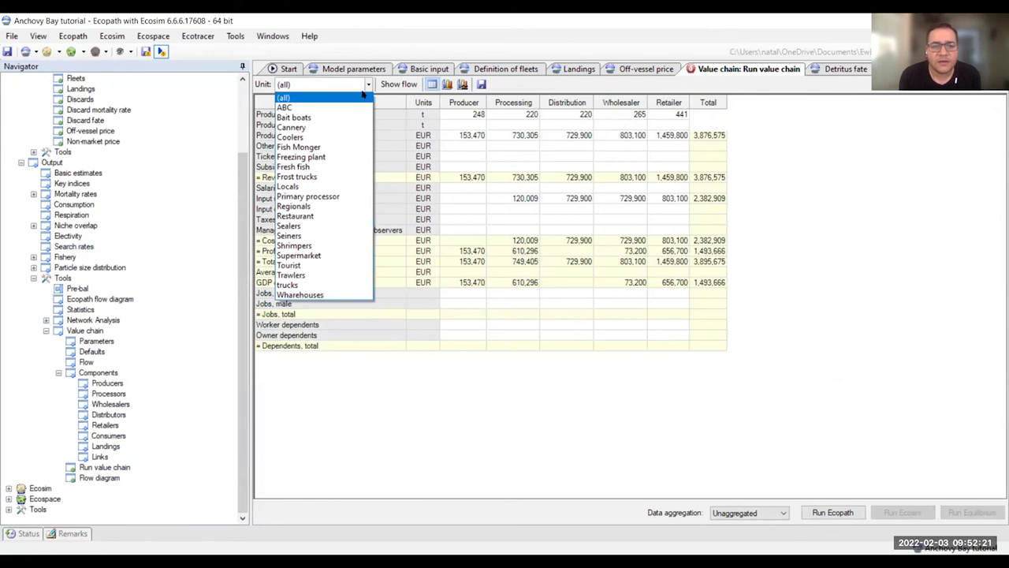
left_click(333, 157)
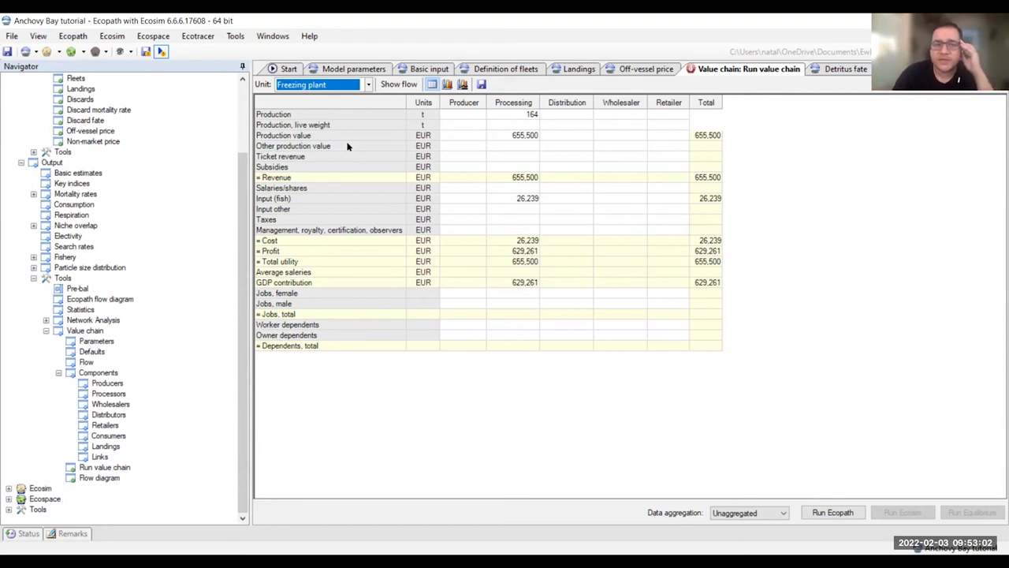
Step: Show the flow diagram with the results and view it for the Freezing plant and Bait boats units
left_click(398, 85)
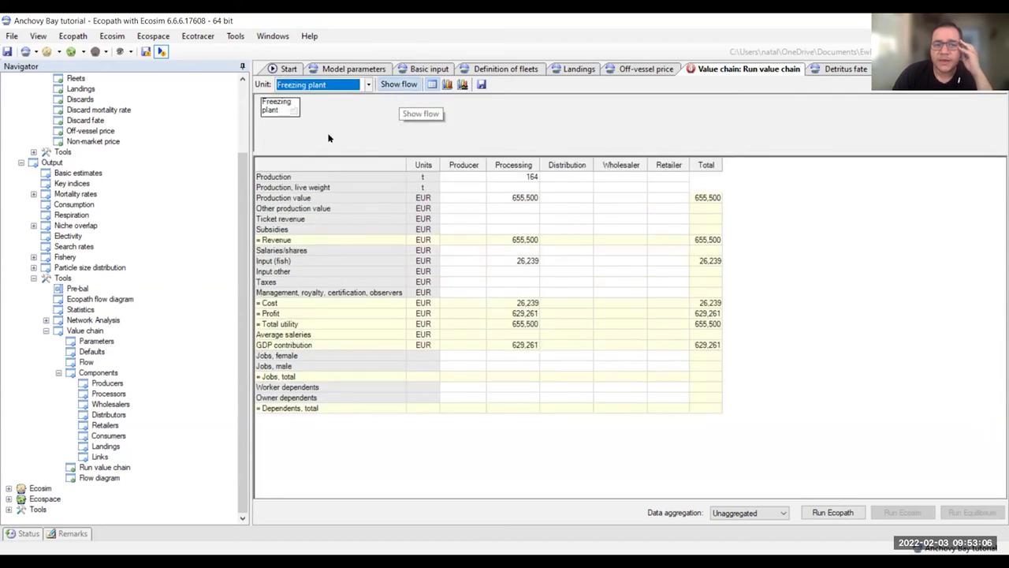
left_click(395, 54)
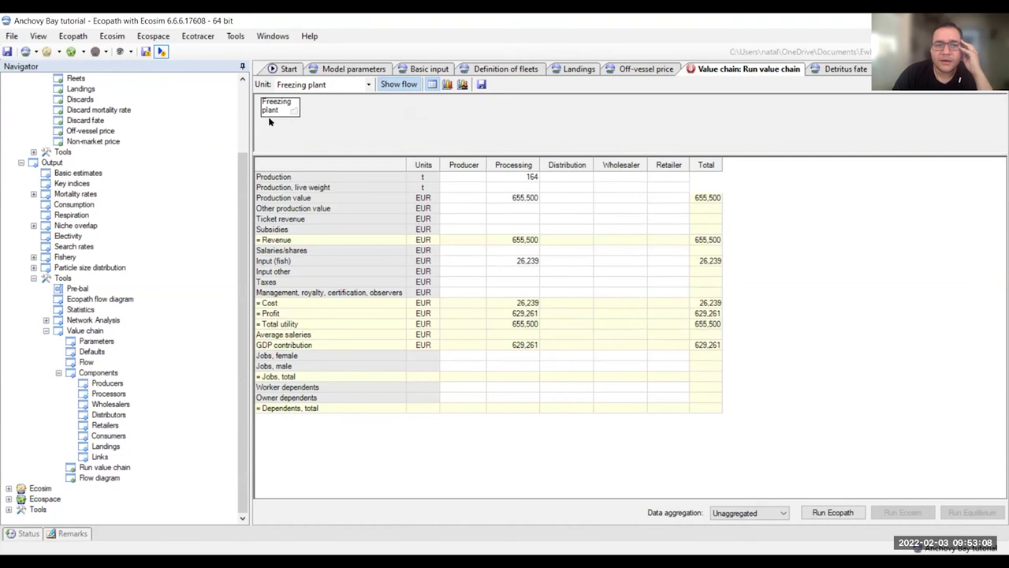
left_click(369, 84)
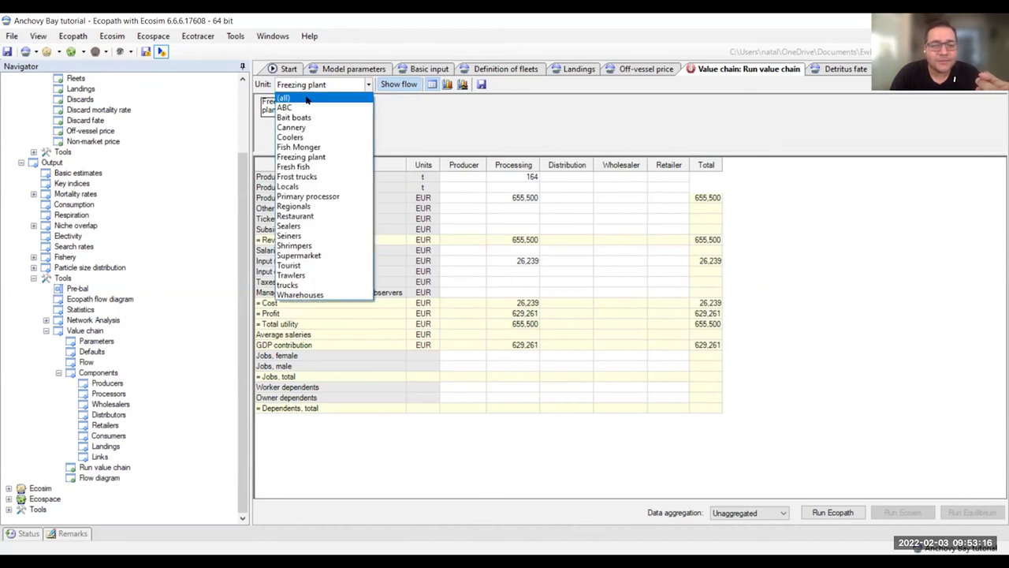
left_click(308, 118)
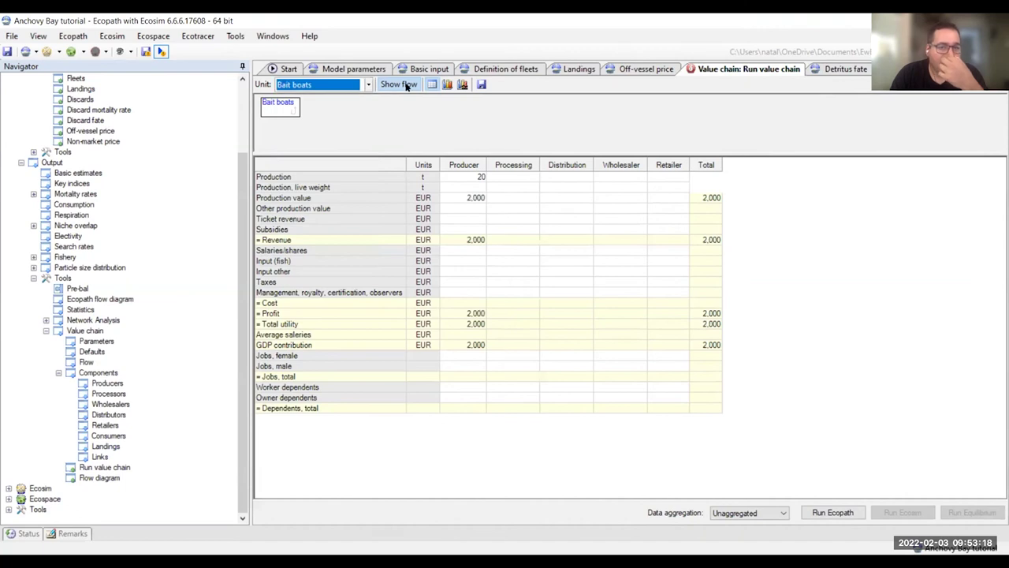
left_click(371, 106)
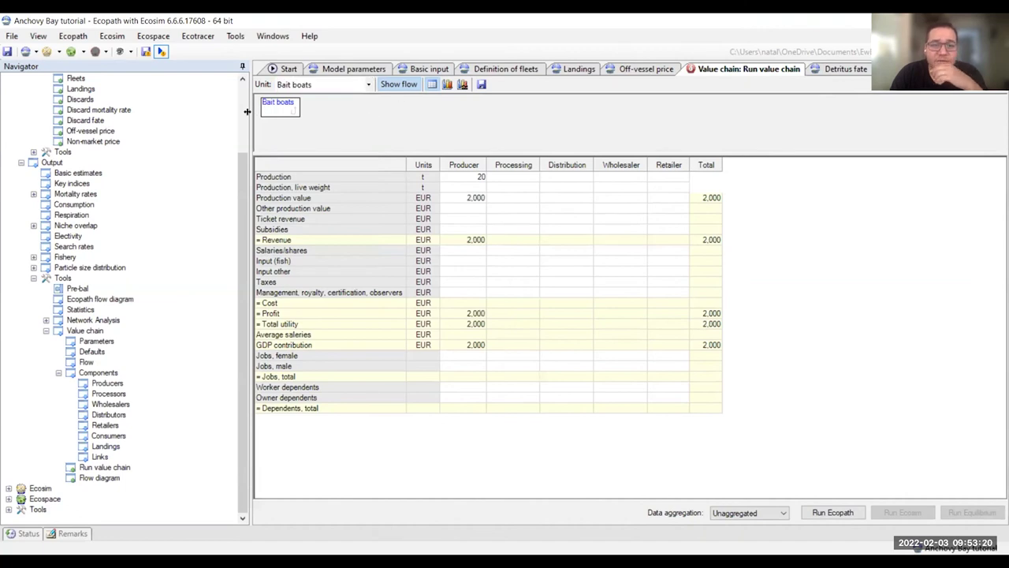
Step: Display the flow and results for all units, and enlarge the flow diagram area to fit the whole chain
left_click(367, 86)
left_click(351, 98)
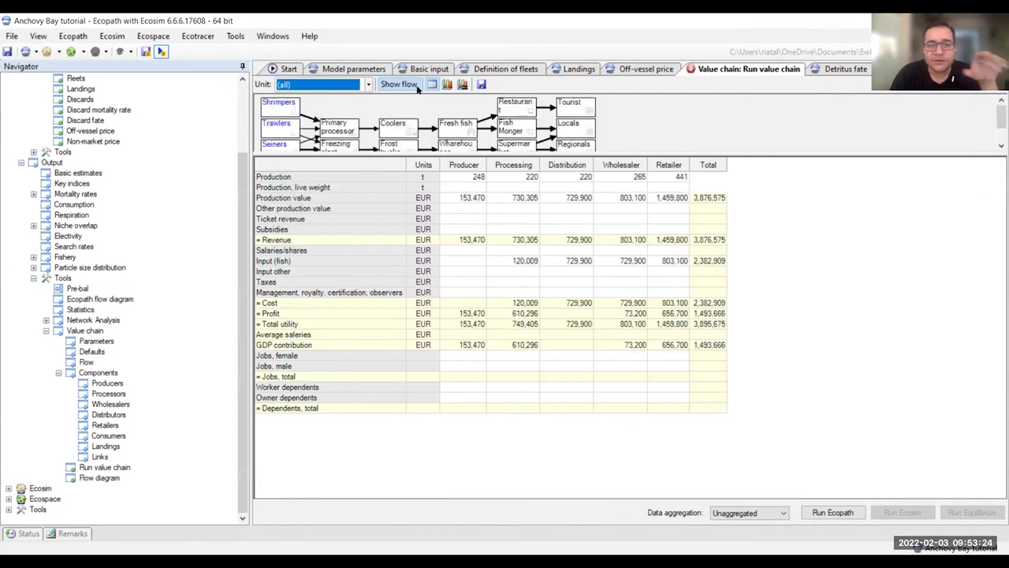
left_click(397, 85)
left_click(397, 86)
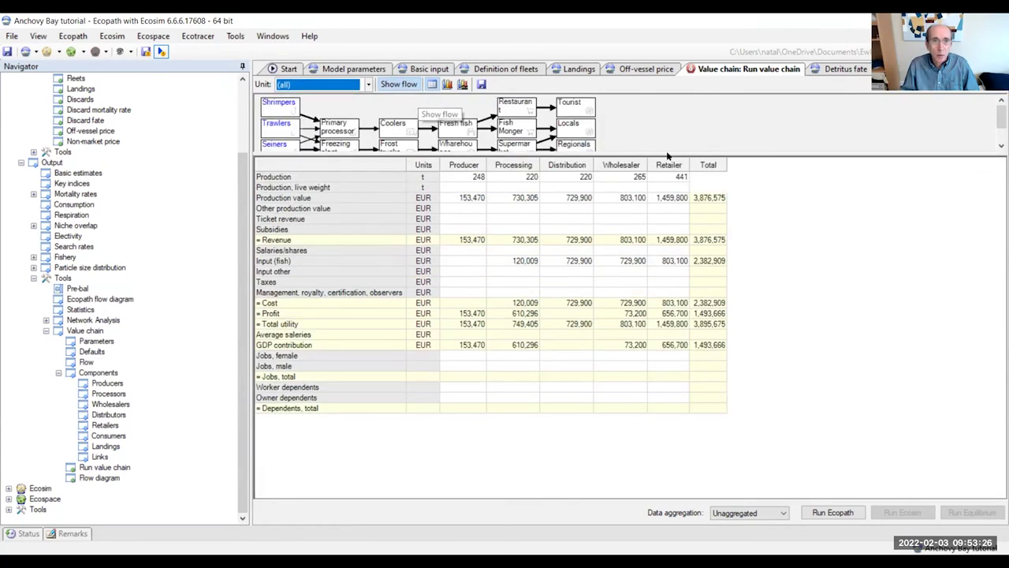
left_click_drag(712, 202, 707, 223)
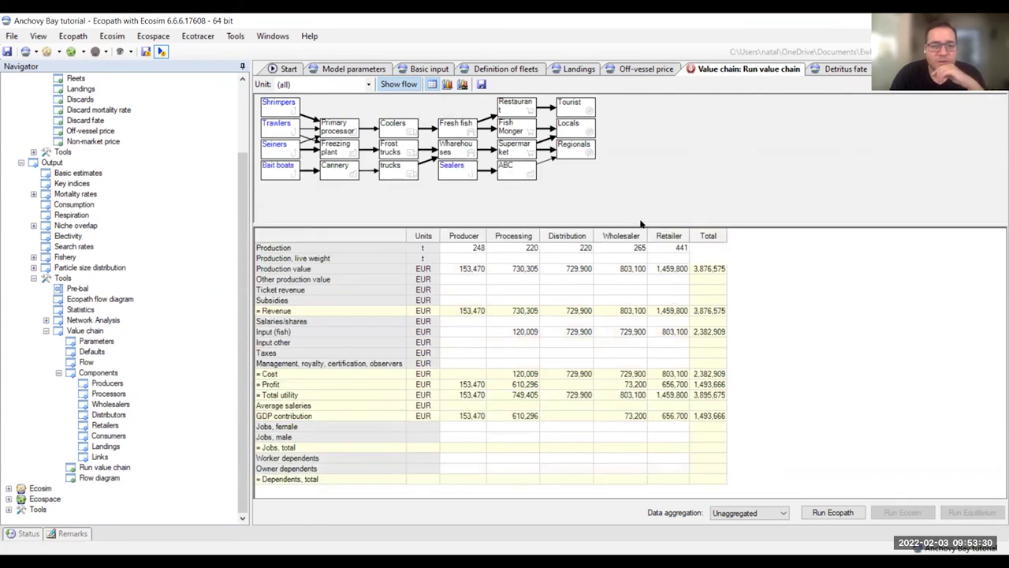
Step: Inspect the flow and results of the Seiners unit, and return to the results for all units
left_click(369, 83)
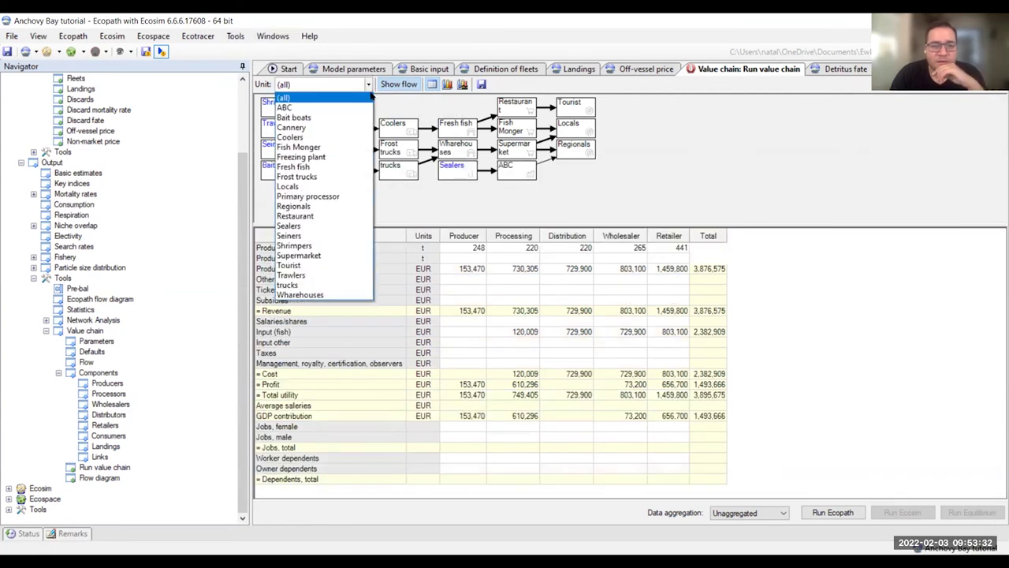
left_click(322, 236)
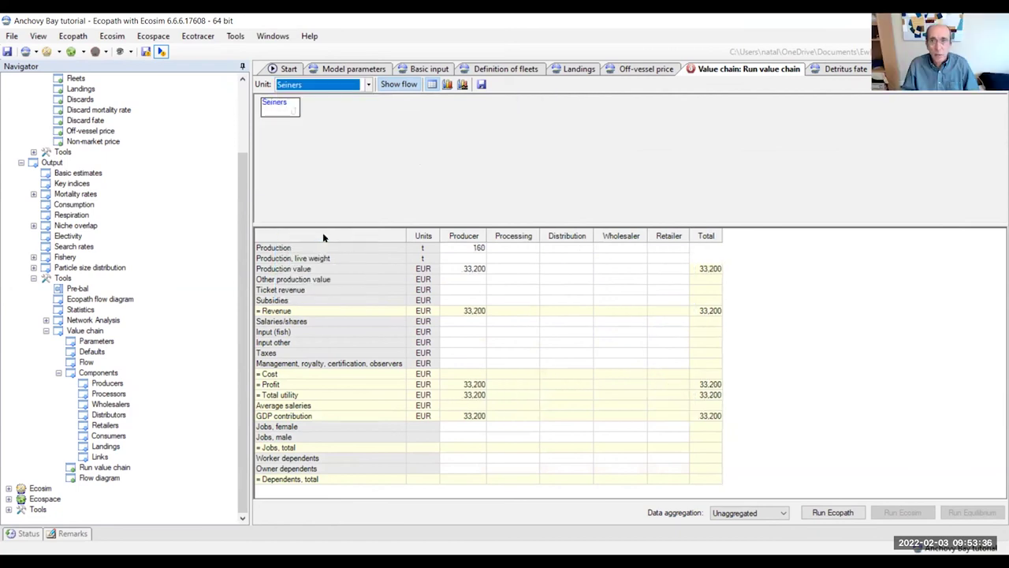
left_click(369, 84)
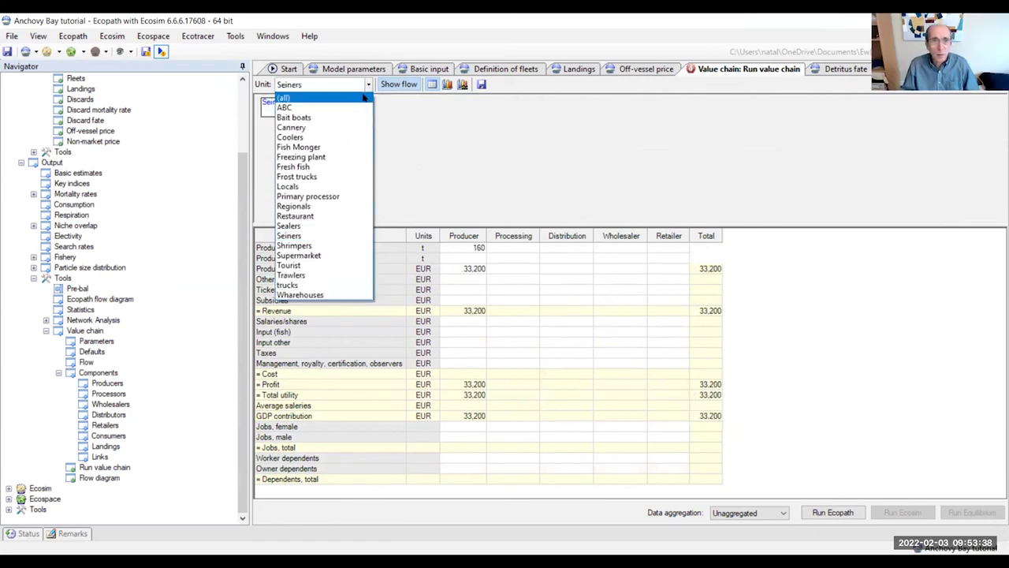
left_click(362, 96)
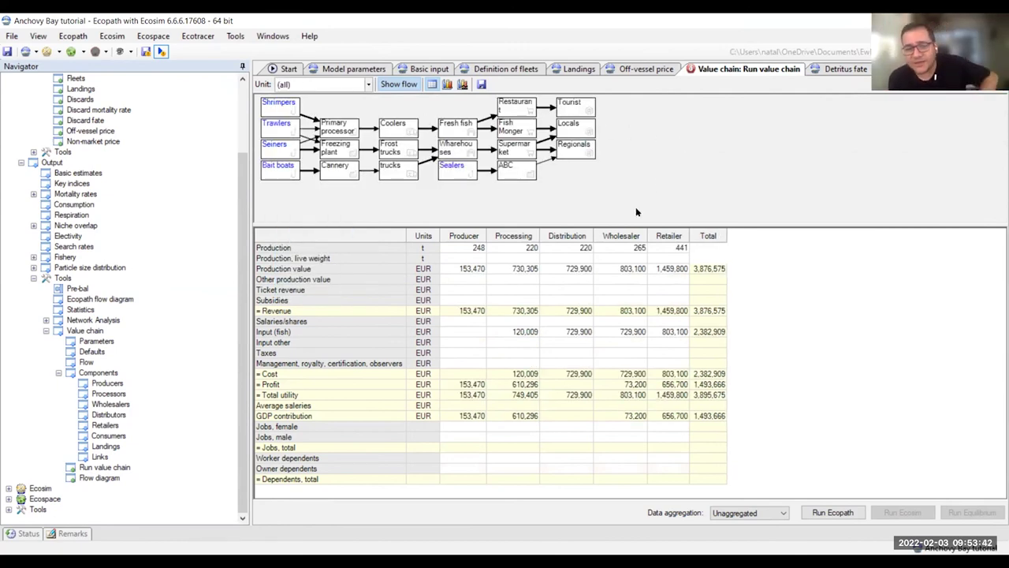
Step: Hide the flow diagram from the results and set the data aggregation to Results by group
left_click_drag(631, 221, 631, 198)
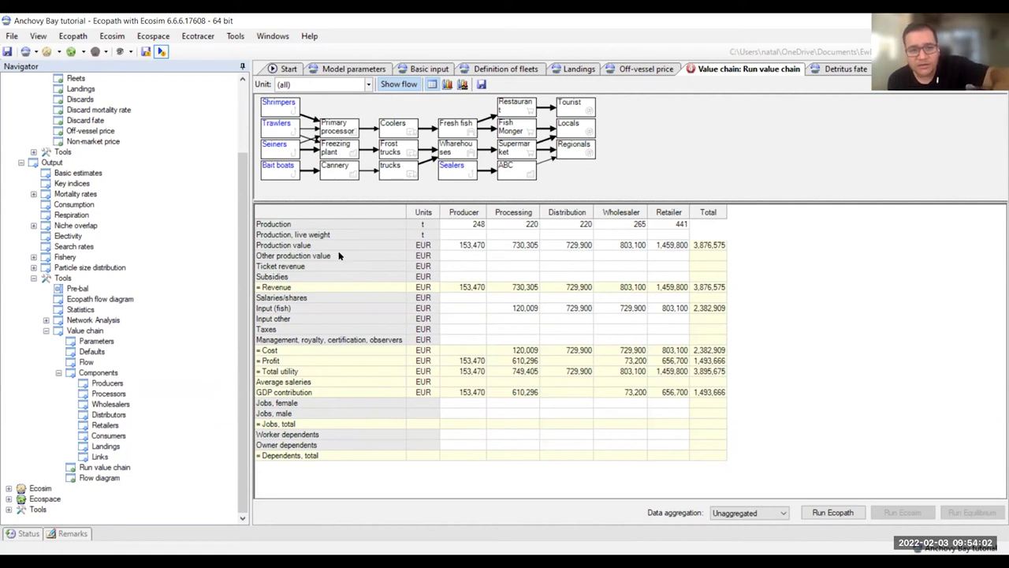
left_click(391, 85)
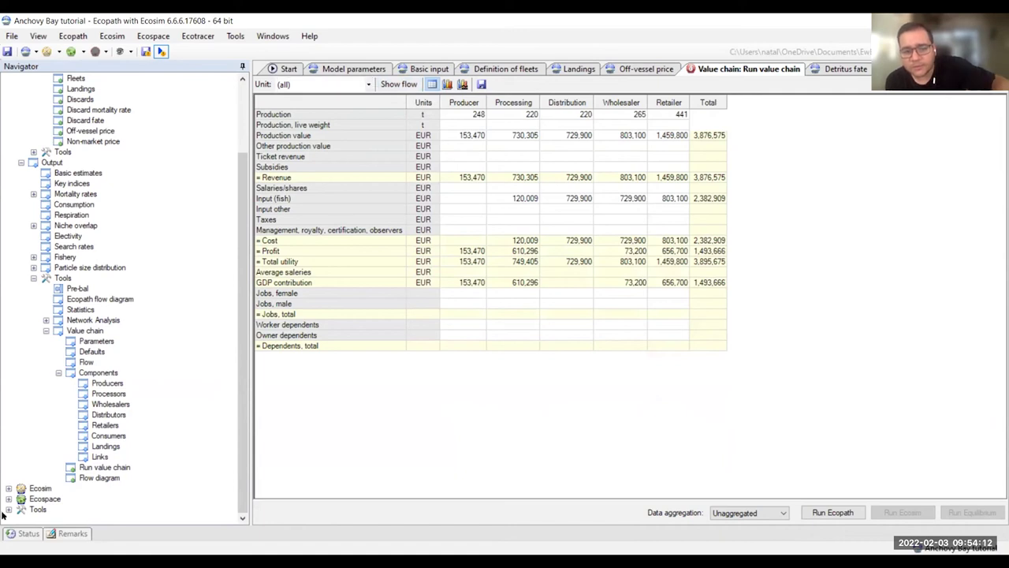
left_click(729, 513)
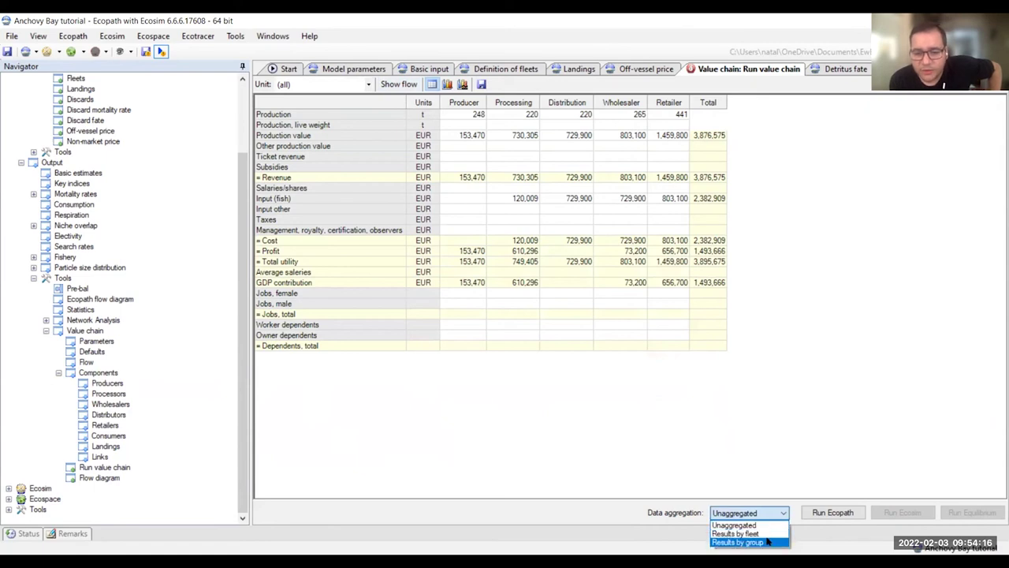
left_click(768, 542)
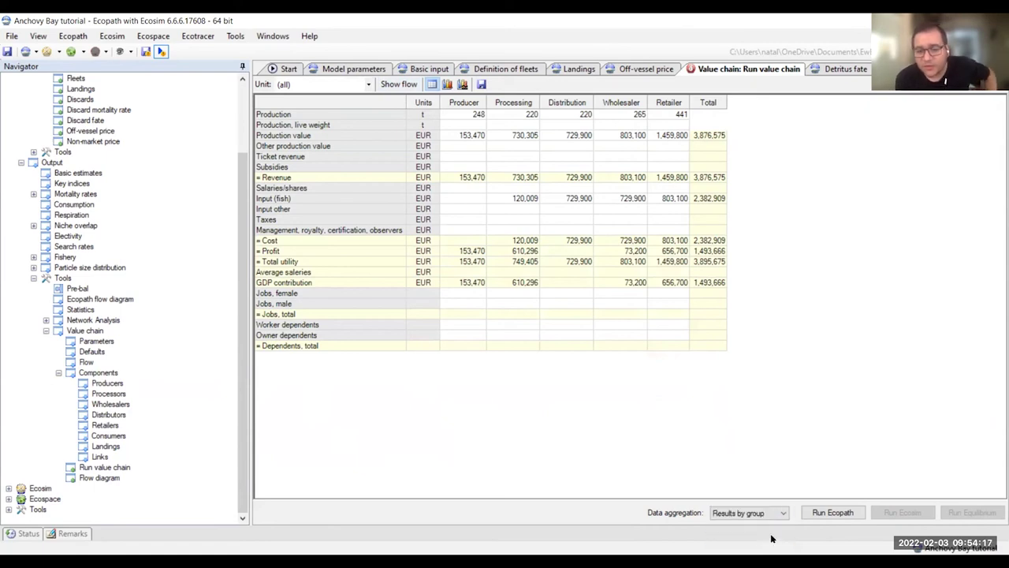
Step: Run Ecopath with results aggregated by group and display the results for the Shrimp group
left_click(818, 514)
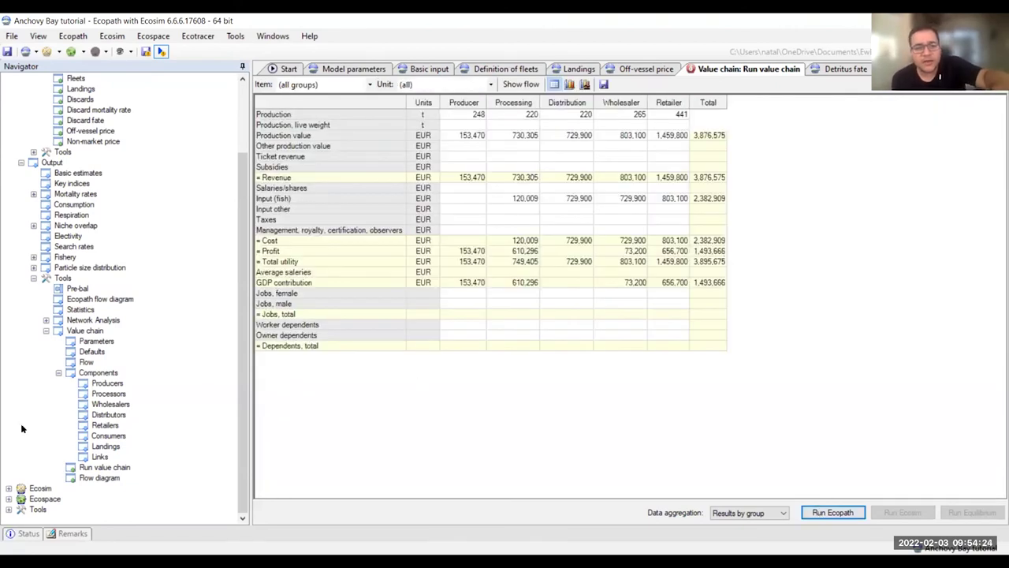
left_click(369, 84)
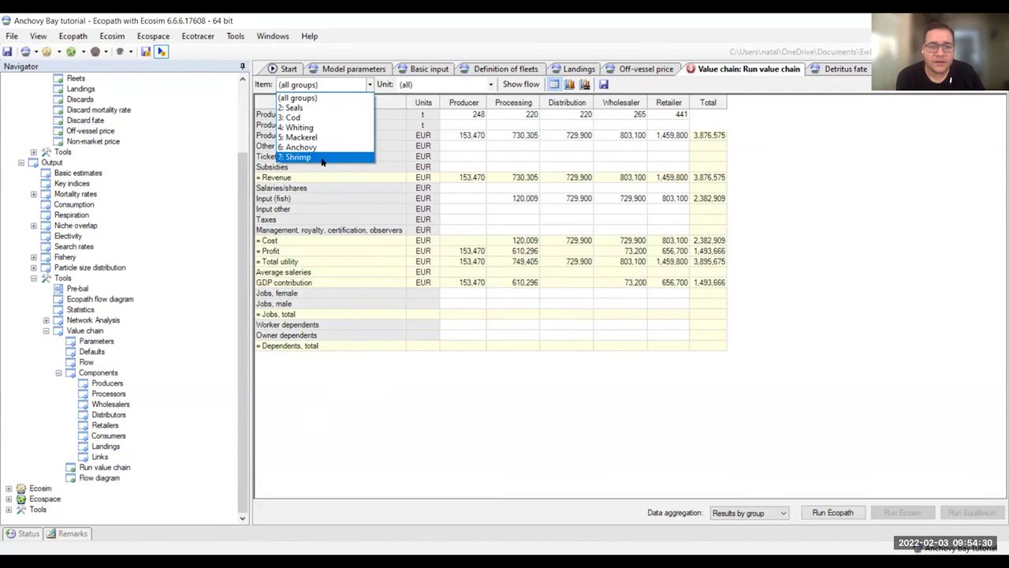
left_click(322, 158)
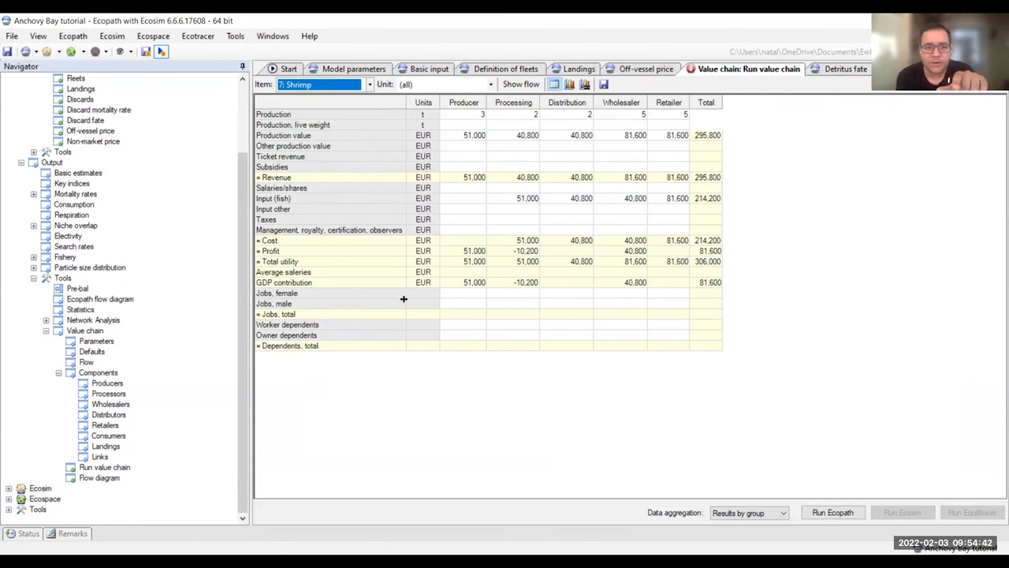
Step: Examine the value chain results group by group, from Anchovy back to all groups and forward again to Shrimp
key("Up")
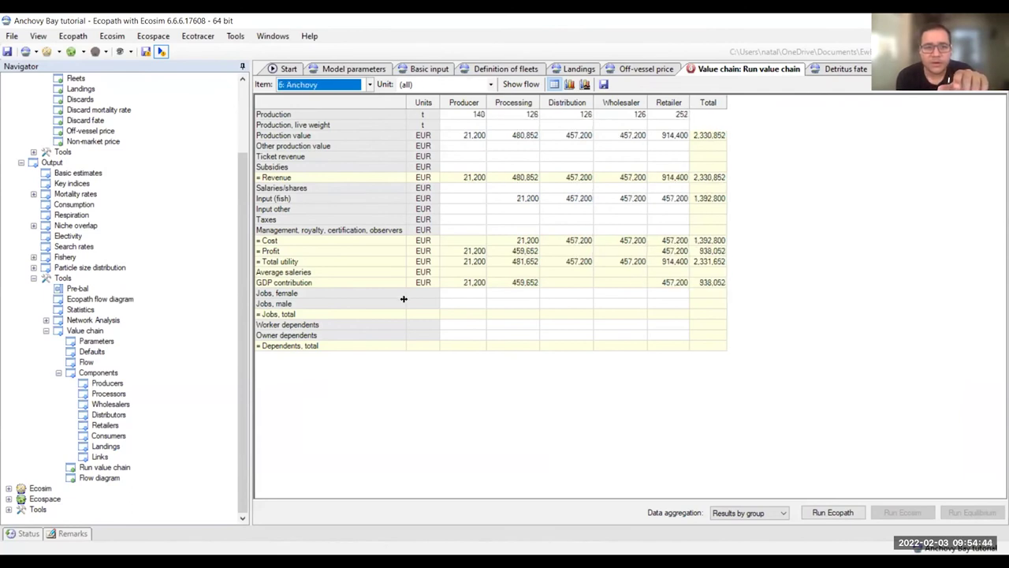
key("Up")
key("Up")
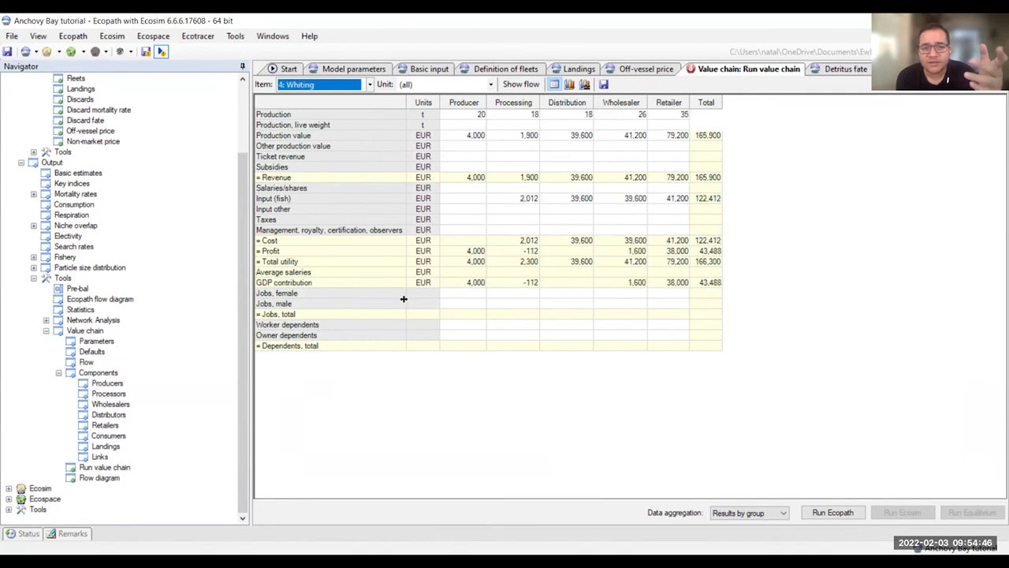
key("Up")
key("Up")
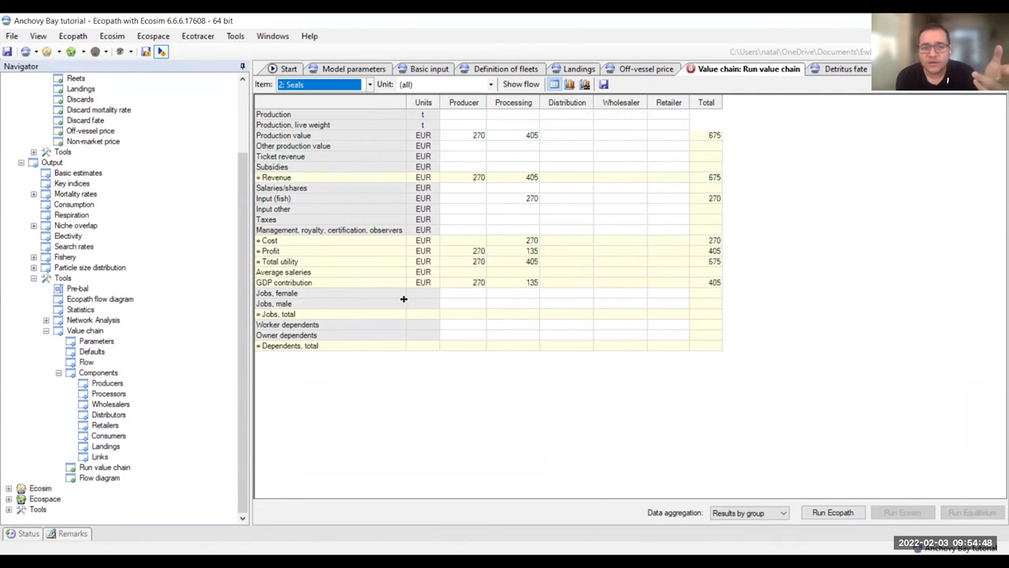
key("Up")
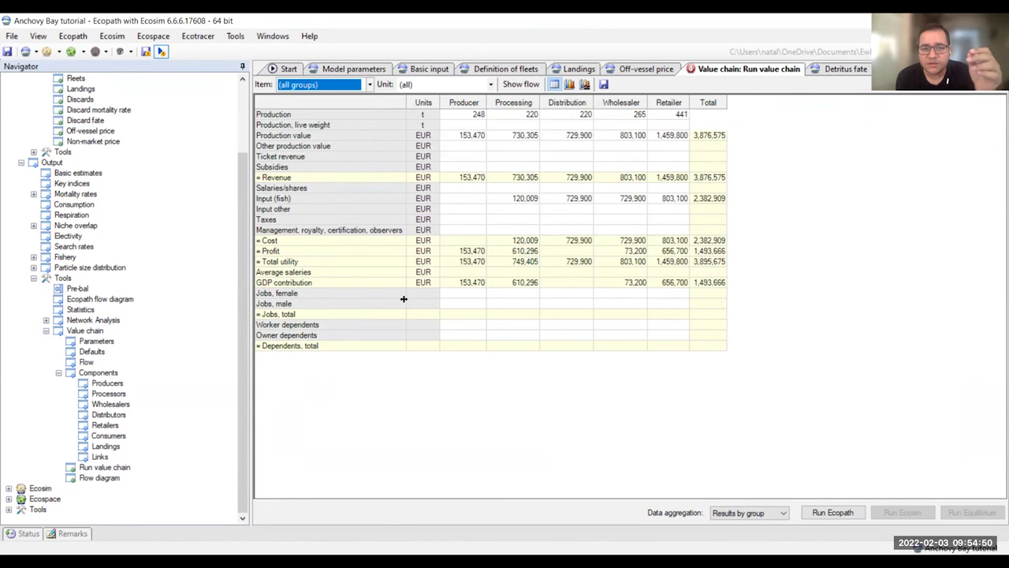
key("Down")
key("Down")
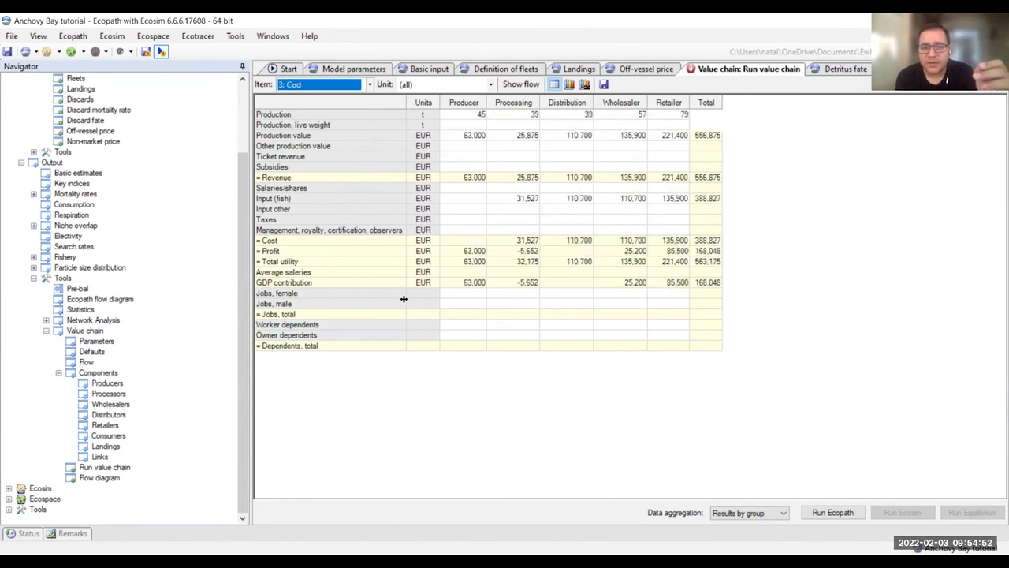
key("Down")
key("Down")
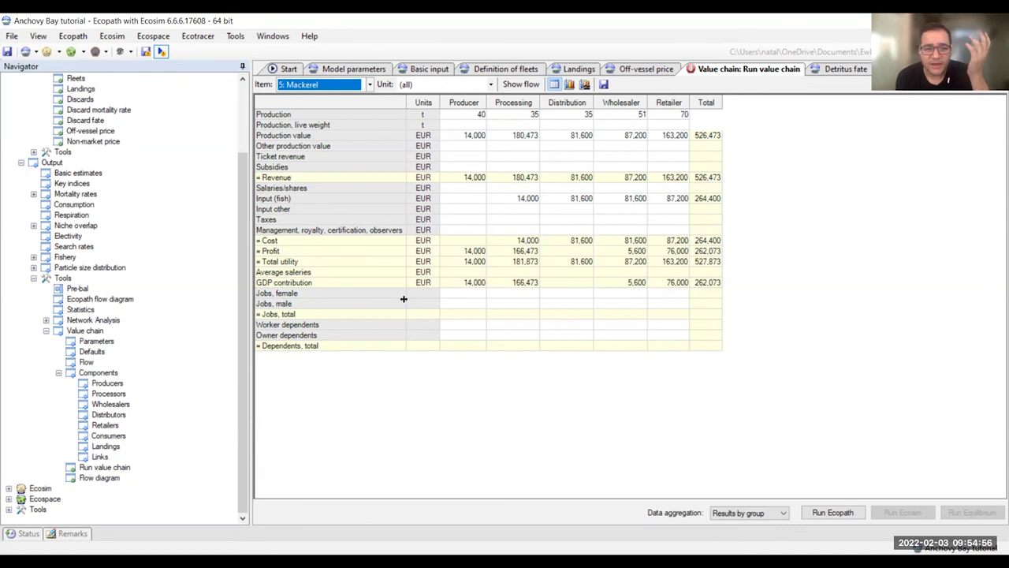
key("Down")
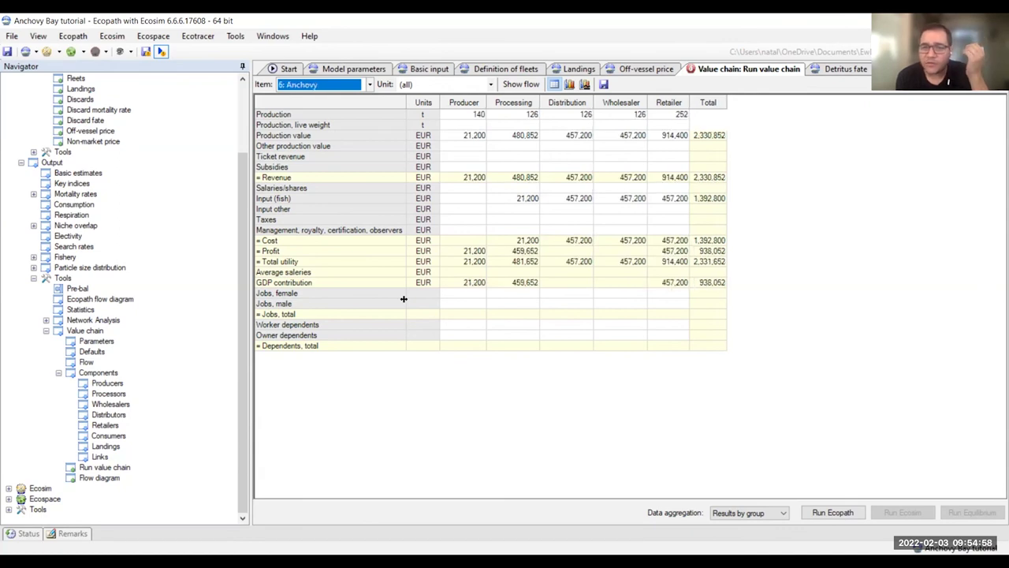
key("Down")
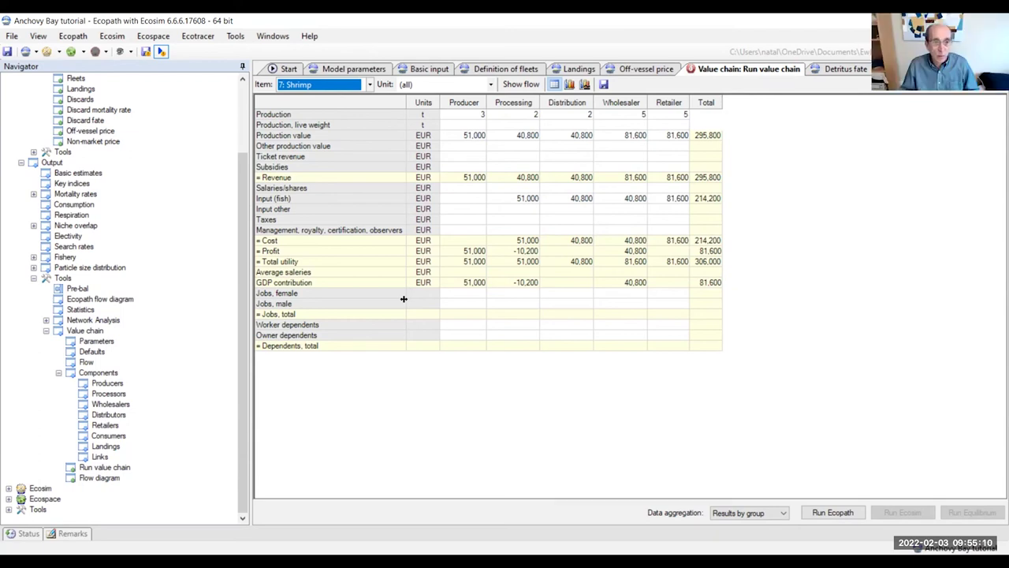
Step: Open the value chain flow and set the value ratio of the Coolers to Fresh fish link to 1.2
left_click(86, 362)
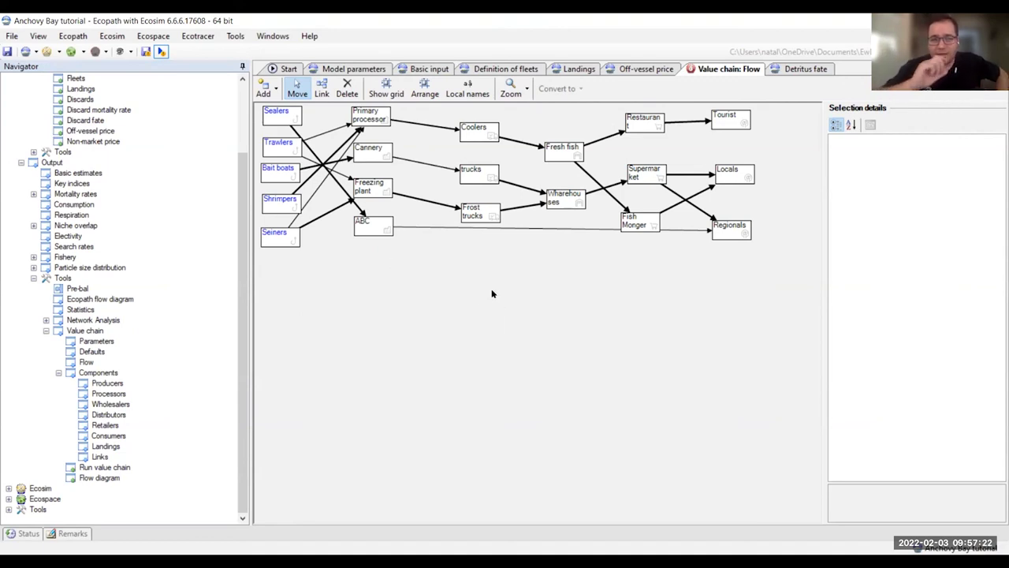
left_click(526, 142)
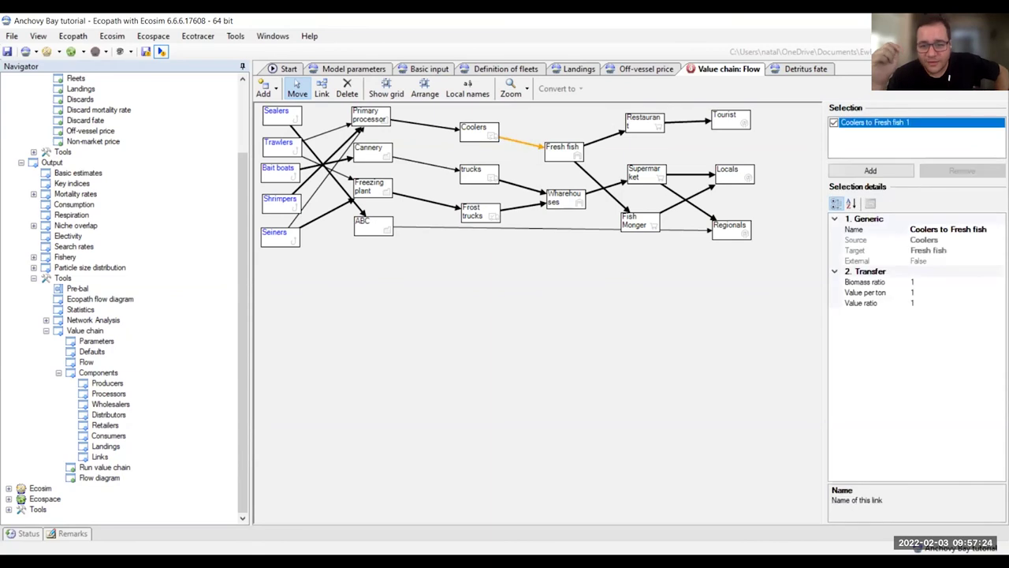
left_click(929, 299)
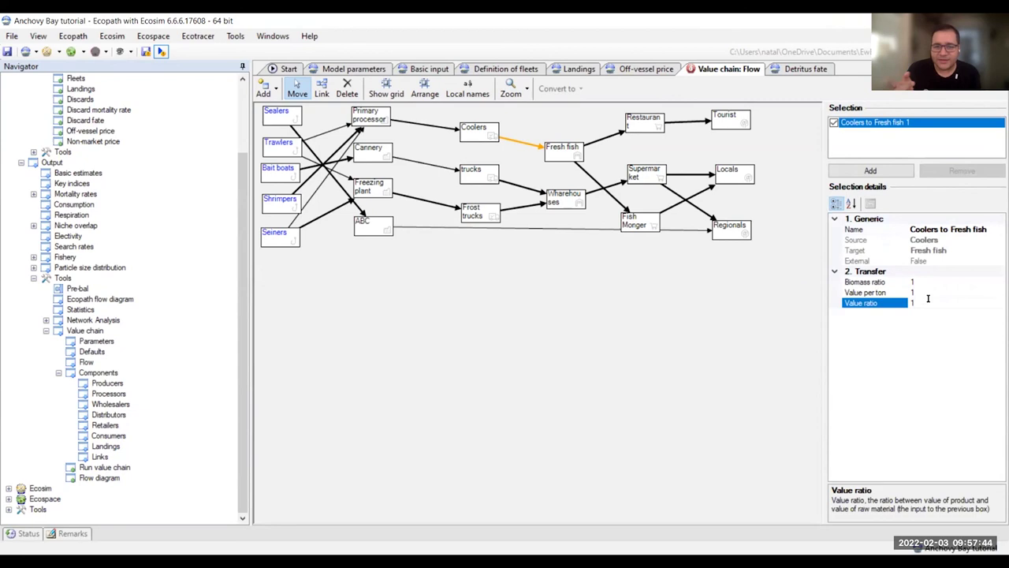
key("BackSpace")
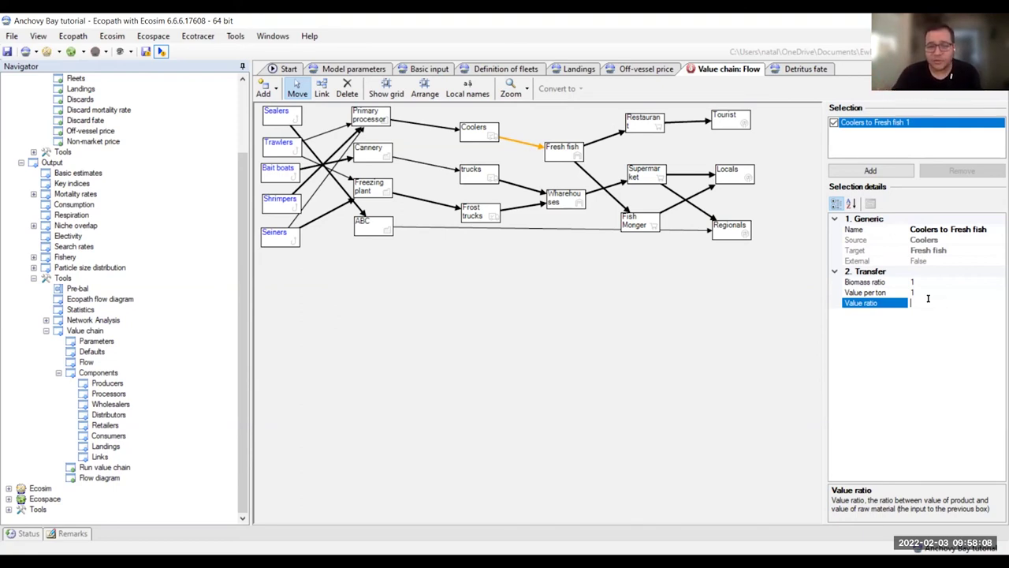
type("1.2")
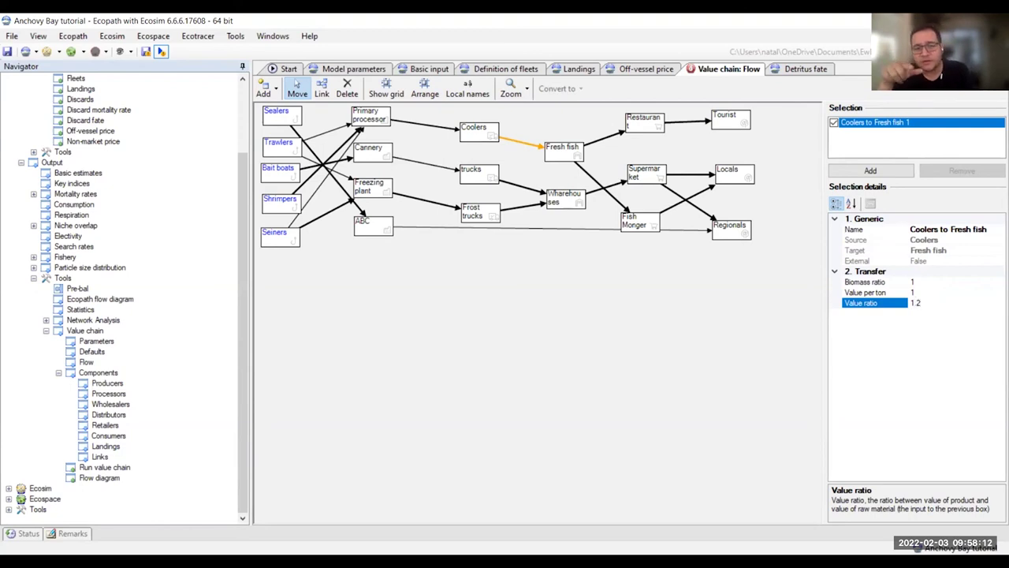
key("Return")
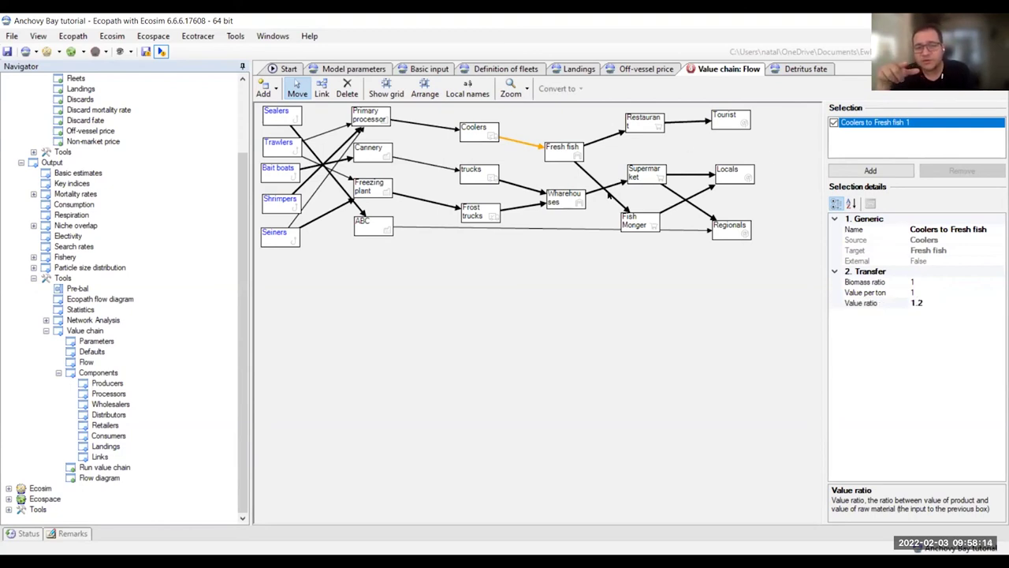
Step: Set the biomass ratio of the Fresh fish to Restaurant link to 0.475
left_click(608, 136)
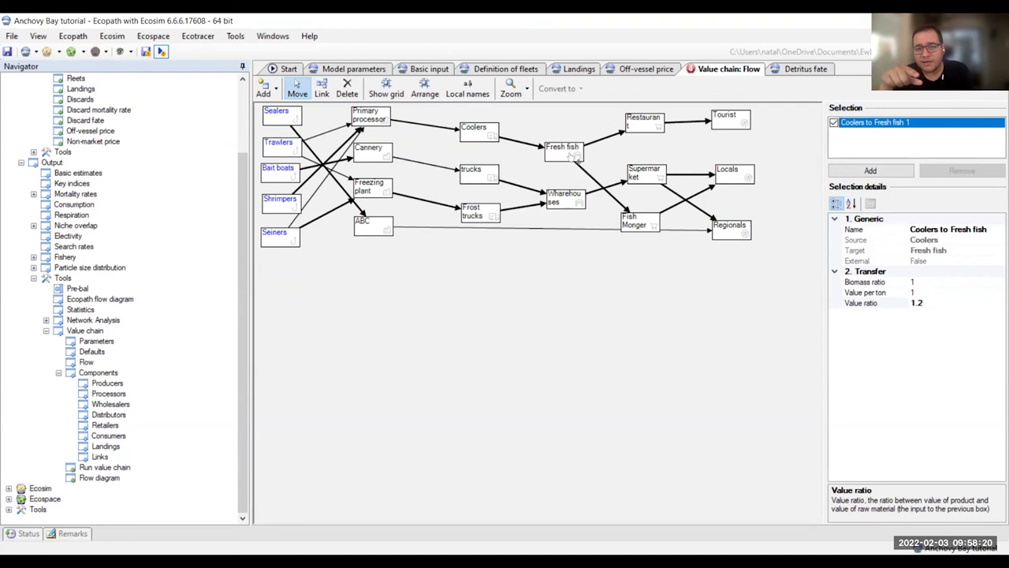
left_click(620, 135)
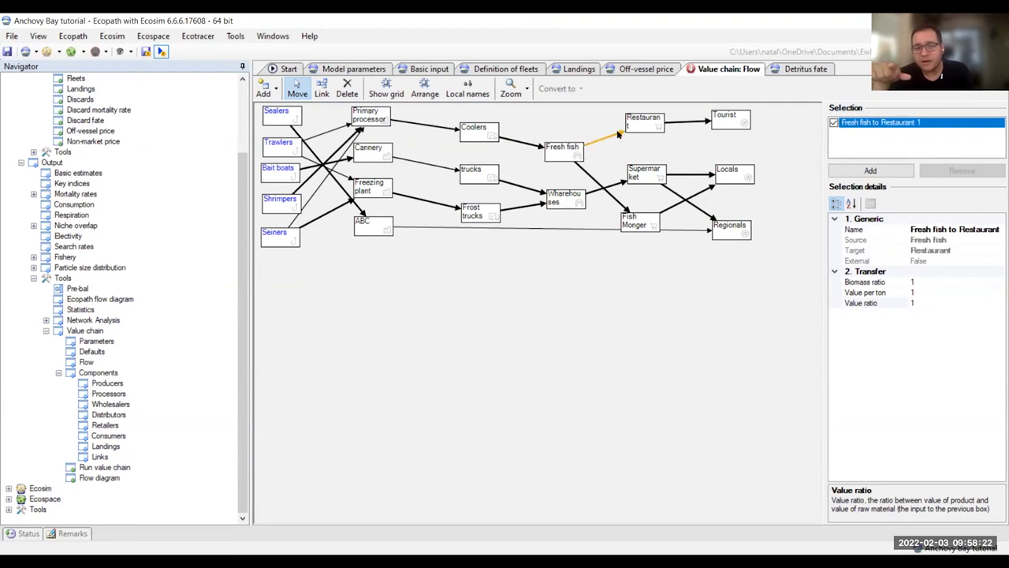
left_click(938, 281)
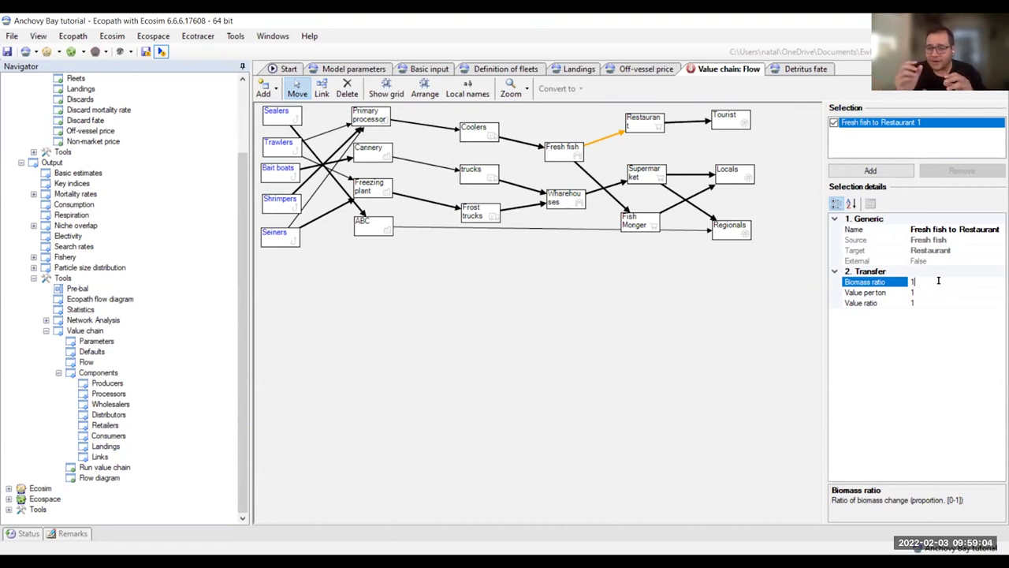
left_click(926, 300)
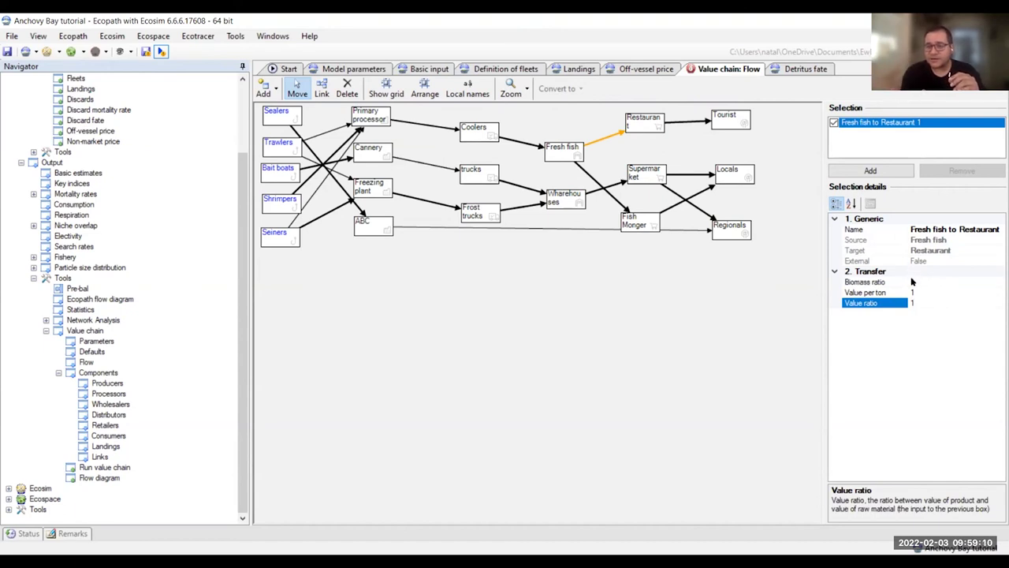
left_click(918, 281)
key("BackSpace")
type("0.5")
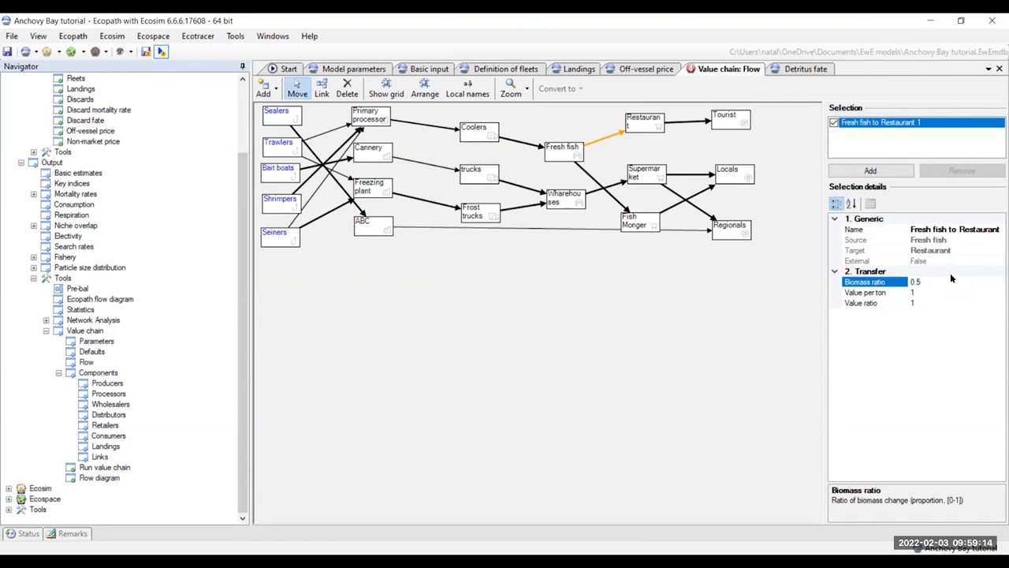
key("BackSpace")
type("475")
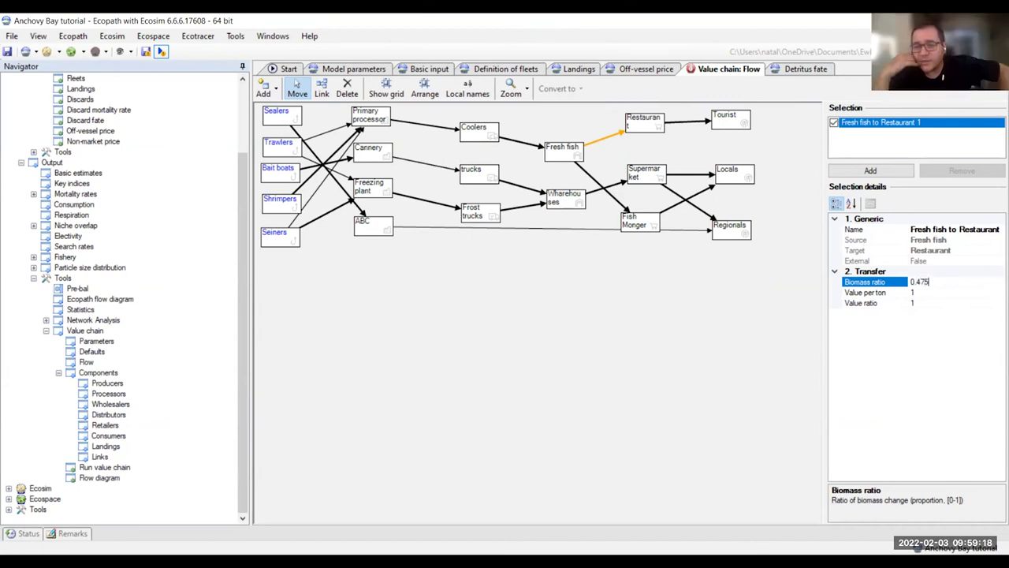
Step: Set the value ratio of the Fresh fish to Restaurant link to 2
left_click(936, 303)
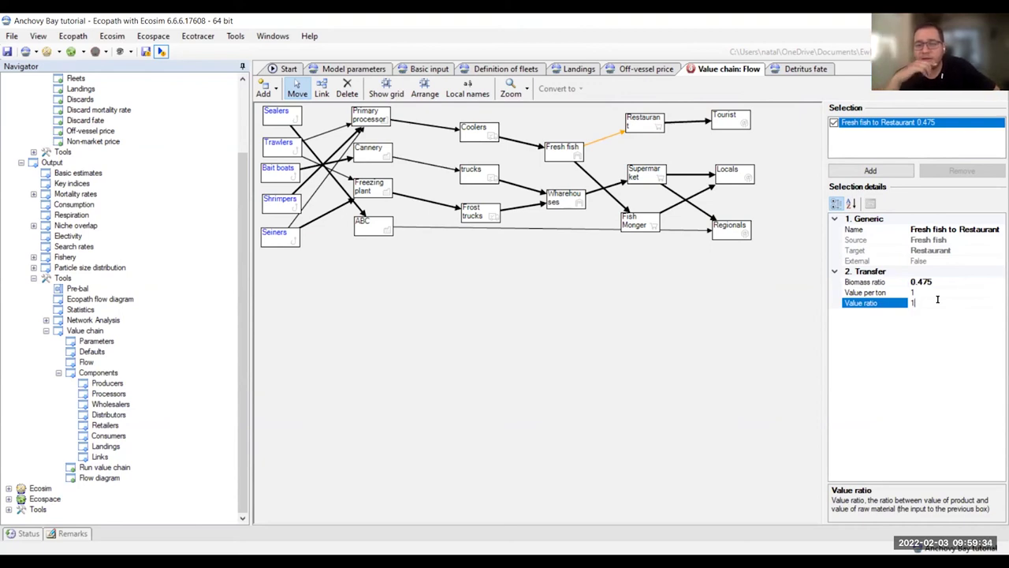
type("2")
key("BackSpace")
key("BackSpace")
type("2")
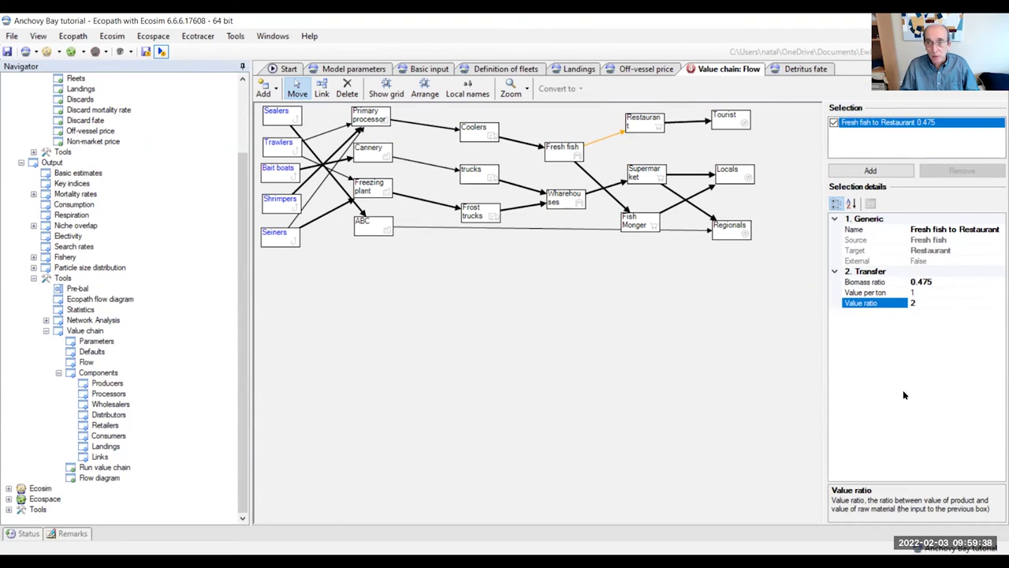
left_click(778, 328)
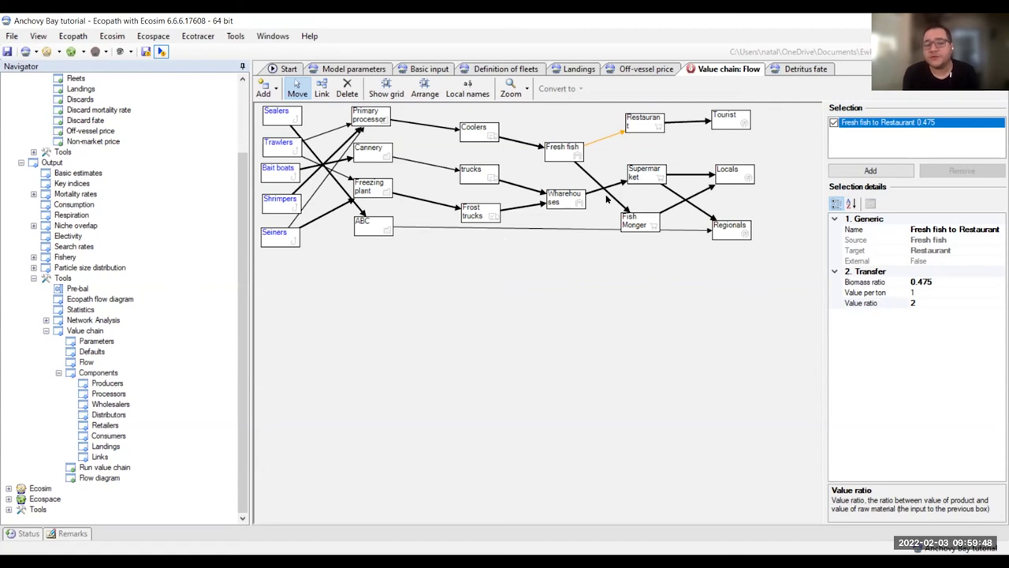
Step: Set the Fresh fish to Fish Monger link's biomass ratio to 0.5 and its value ratio to 1.7
left_click(626, 210)
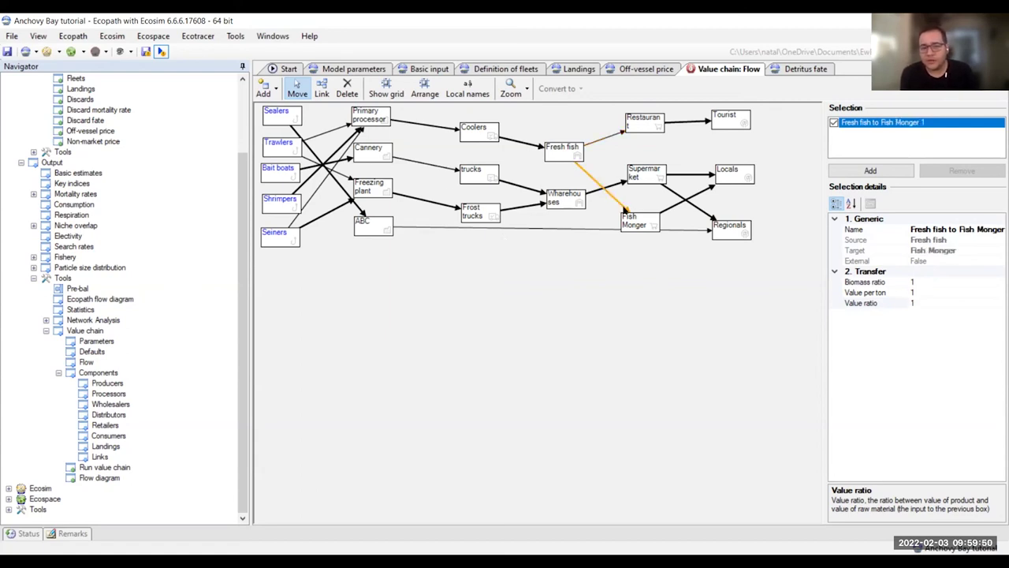
left_click(989, 283)
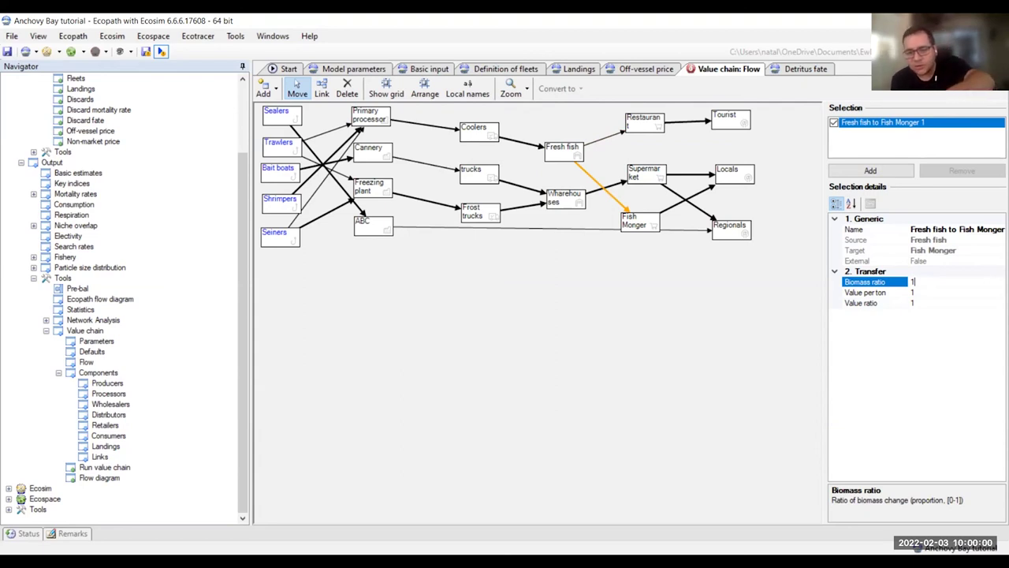
key("BackSpace")
type("0.")
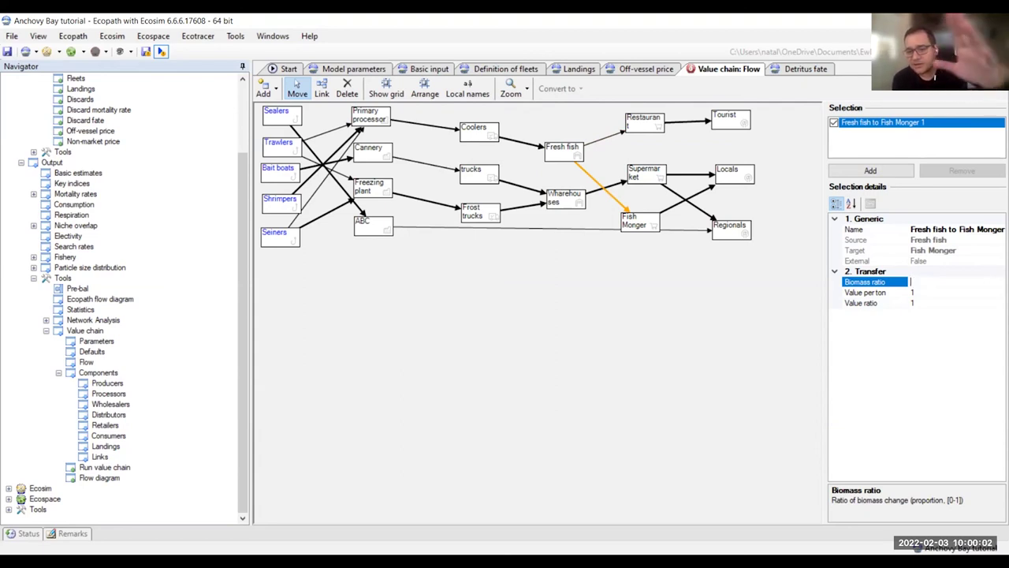
type("5")
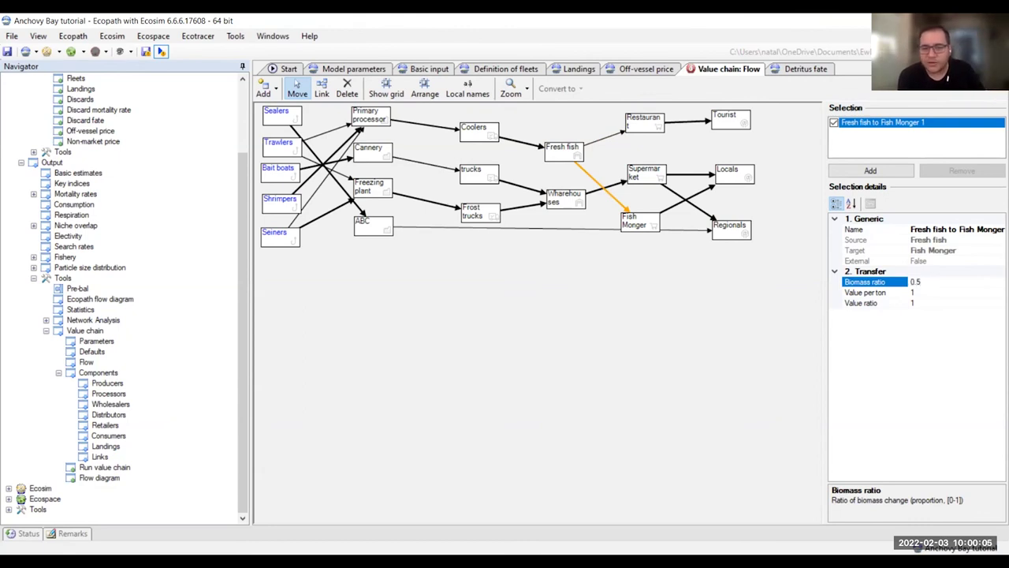
left_click(923, 302)
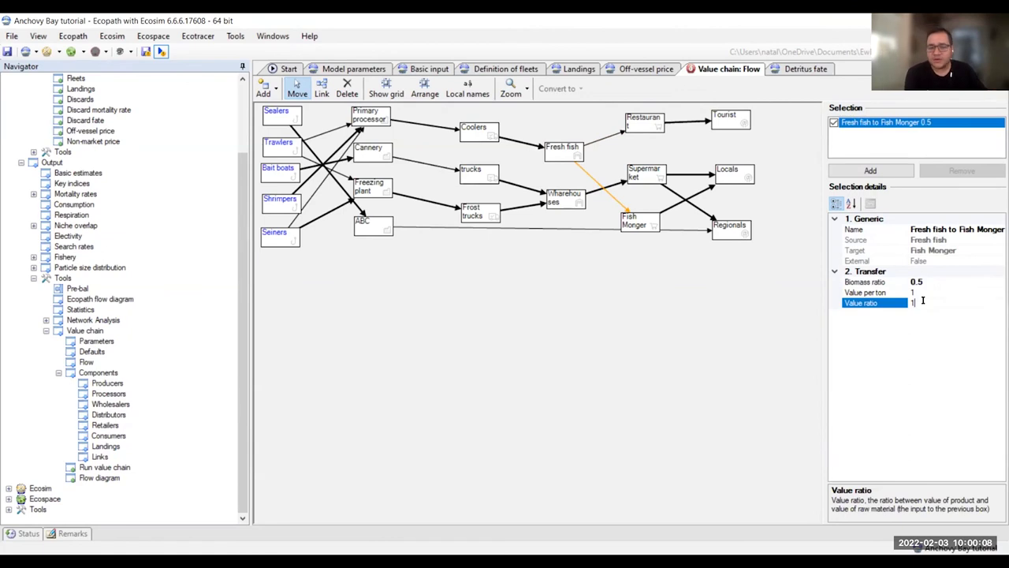
key("BackSpace")
type("1.7")
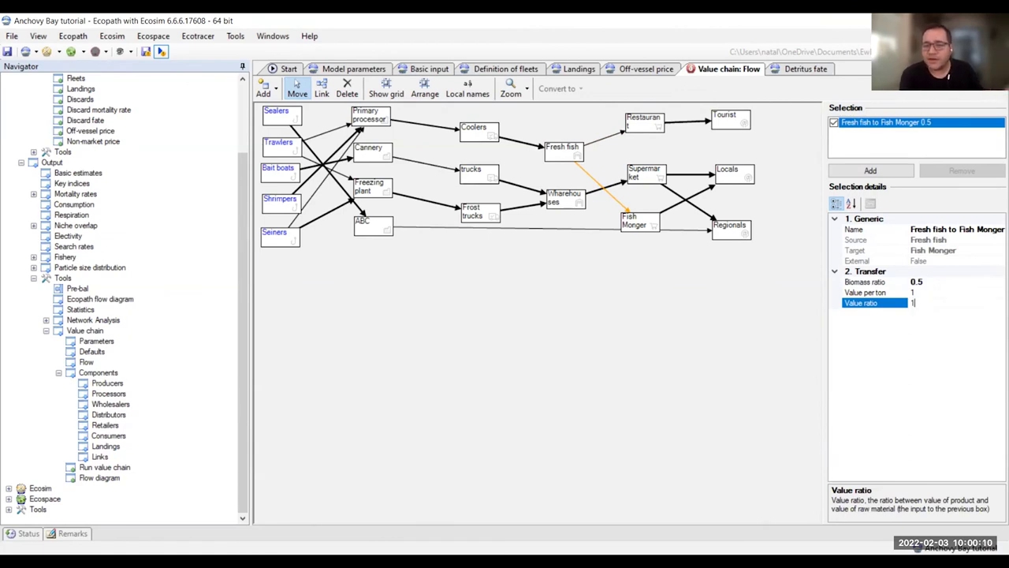
left_click(903, 366)
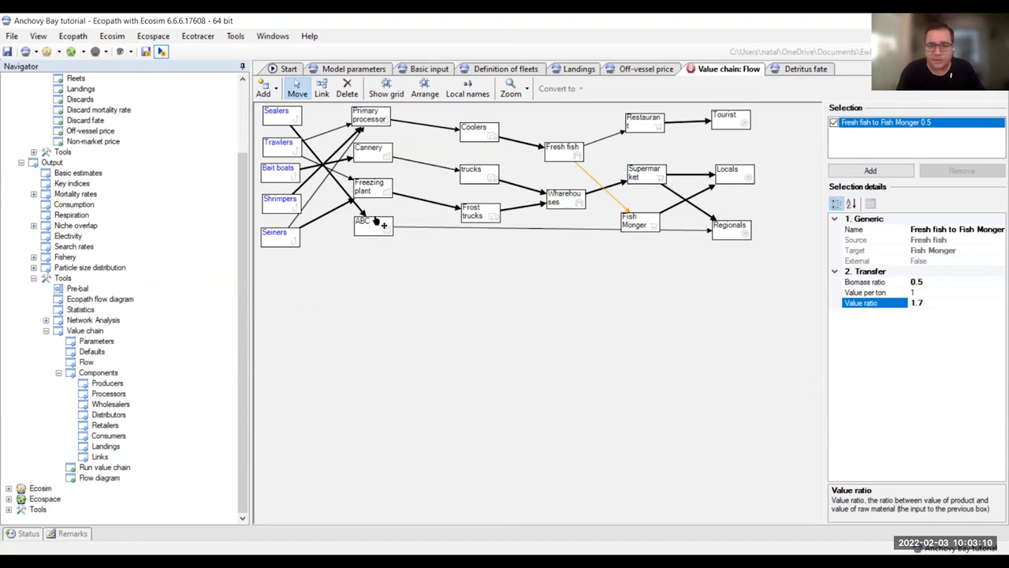
left_click(524, 351)
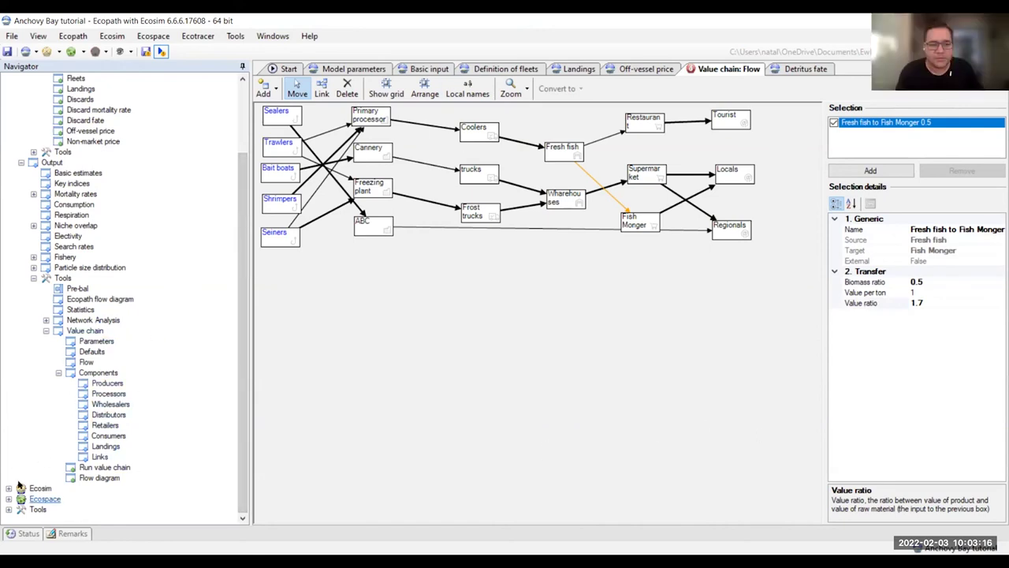
Step: Open the value chain run results and run the value chain with Ecopath using the updated link ratios
left_click(94, 340)
left_click(102, 467)
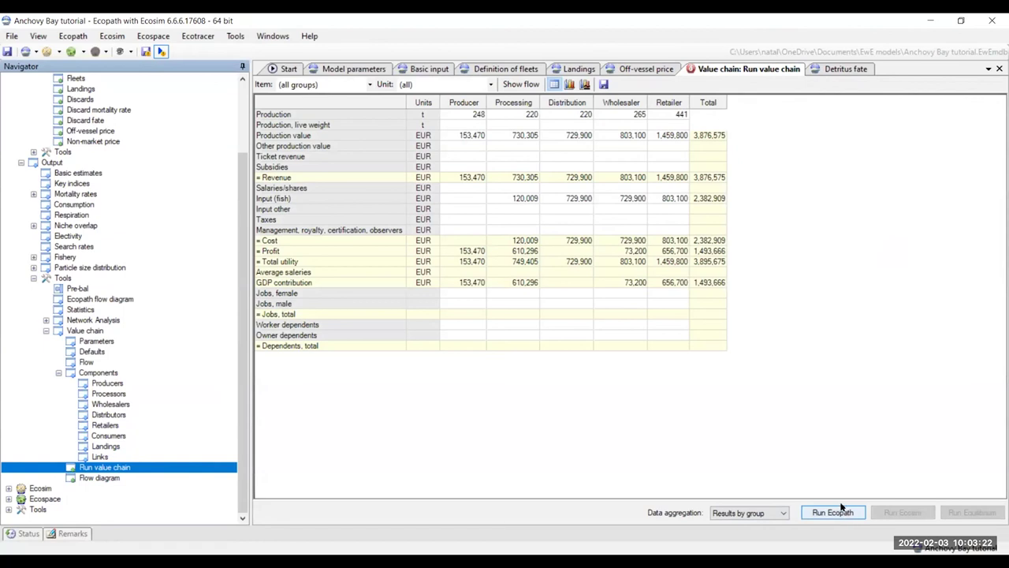
left_click(851, 514)
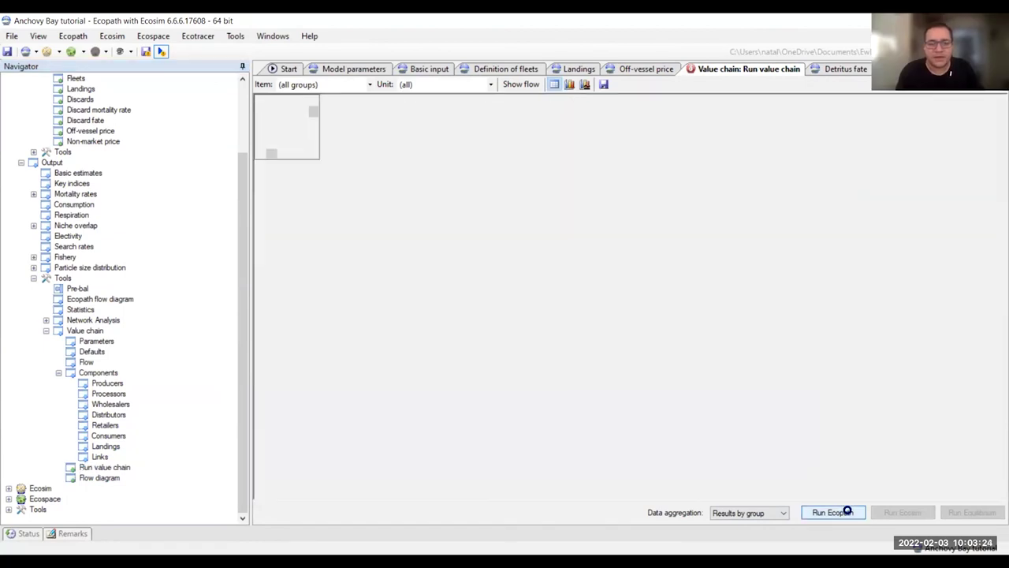
Step: Filter the value chain results to the Cannery unit for all groups and examine its processing profit and cost
left_click(369, 84)
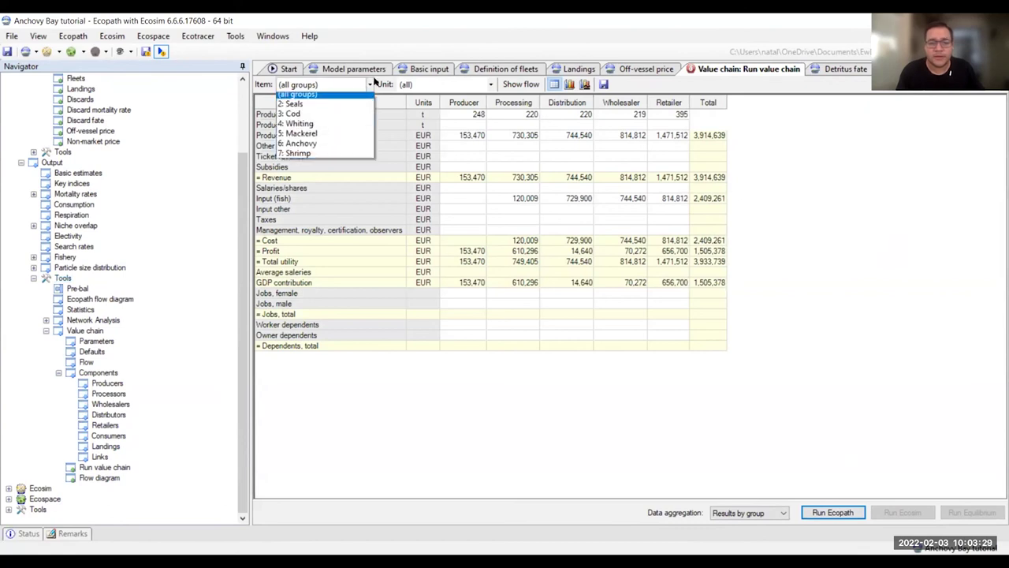
left_click(492, 86)
left_click(492, 84)
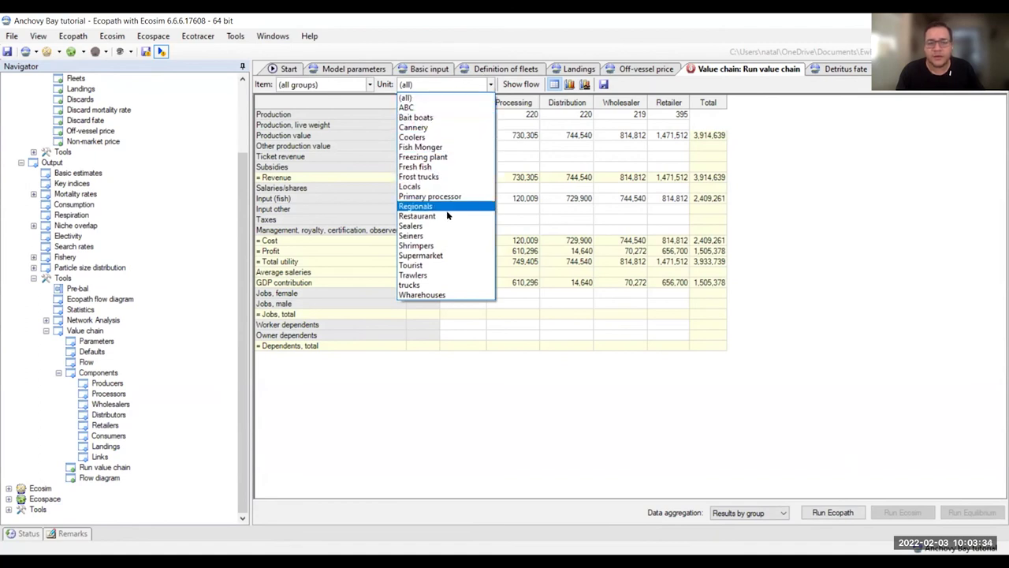
left_click(414, 126)
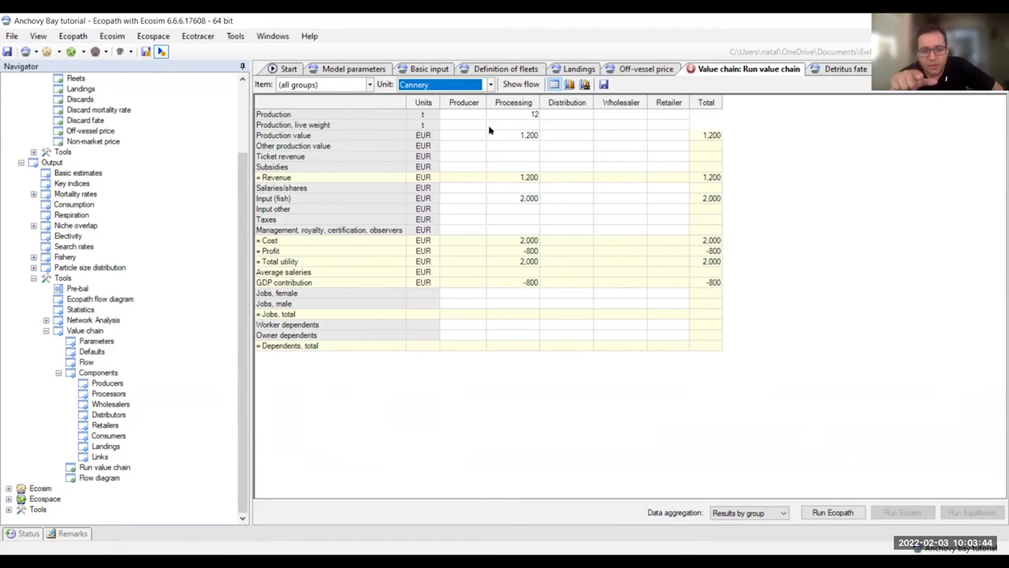
left_click(513, 250)
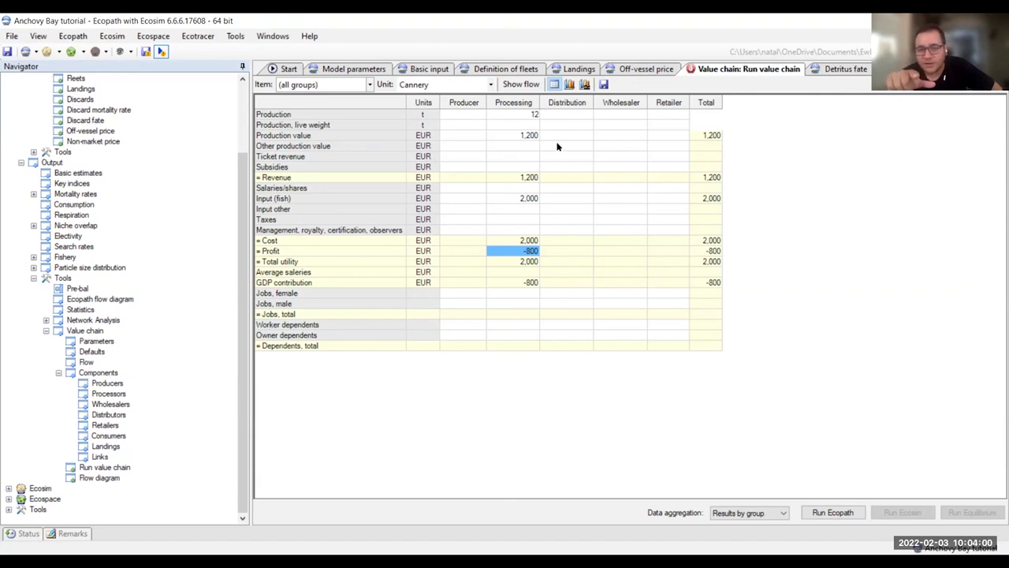
left_click(509, 242)
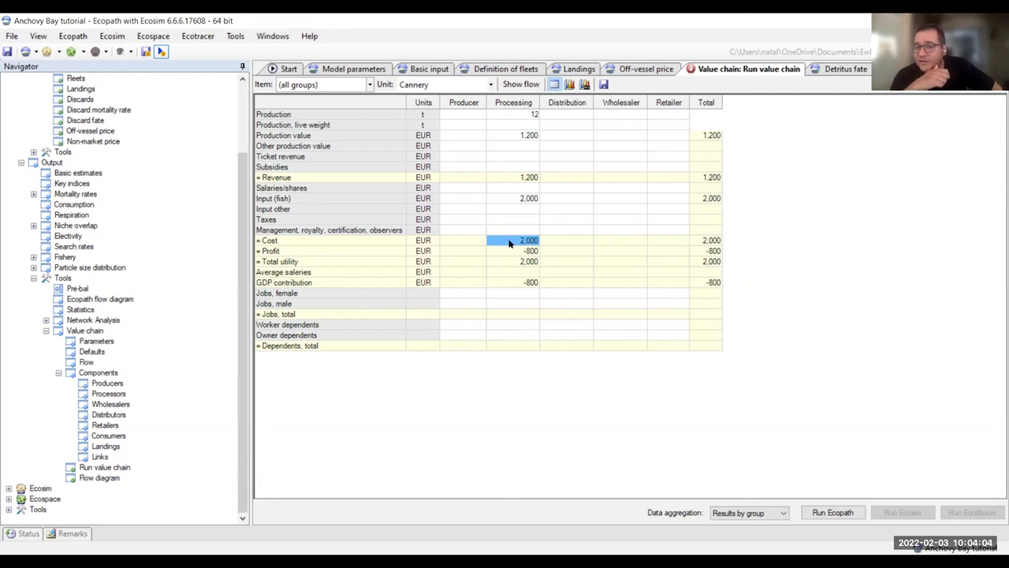